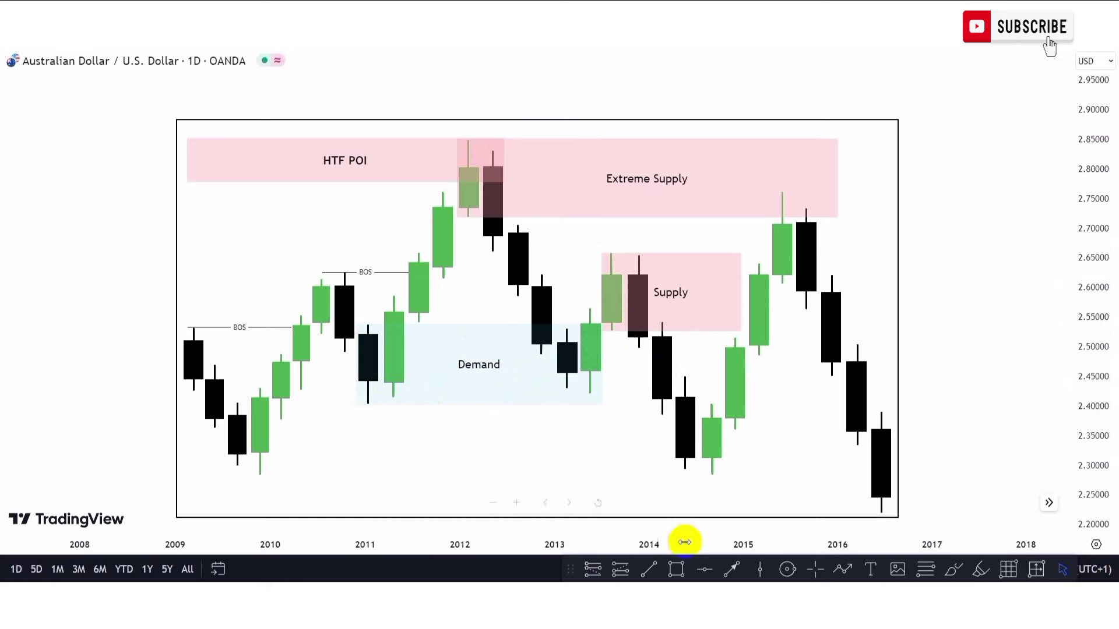
- Draw a horizontal trend line along the Demand zone's low at 2.40562, from 13 Jan 2011 to 24 Feb 2014, and lock it
{"action": "left_click_drag", "start_coordinate": [366, 406], "coordinate": [383, 403]}
{"action": "left_click", "coordinate": [396, 439]}
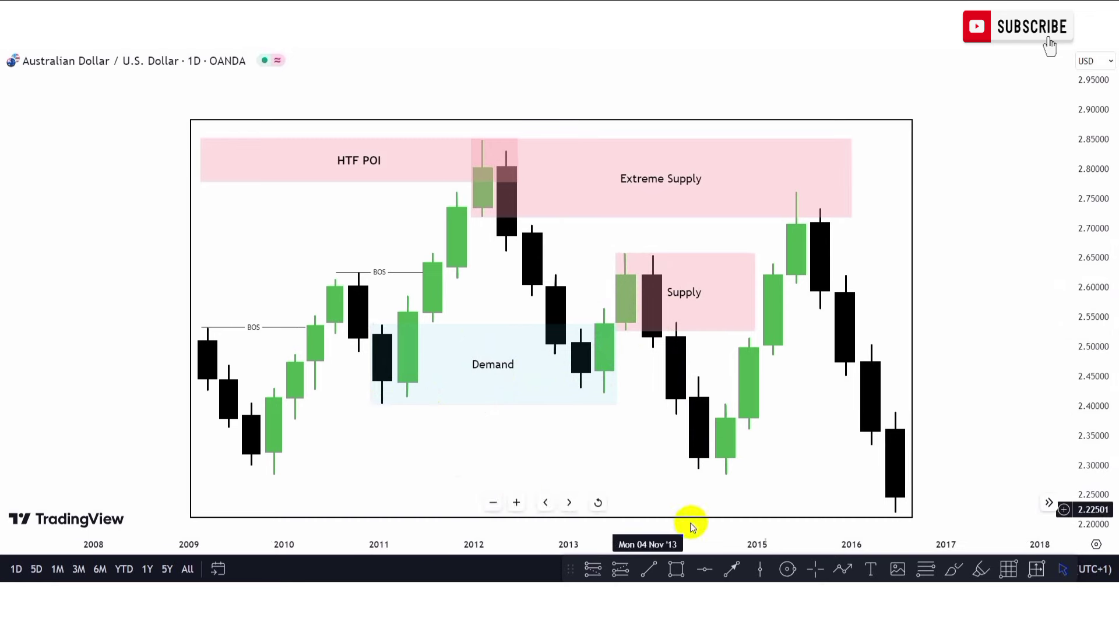
{"action": "left_click", "coordinate": [648, 570]}
{"action": "left_click", "coordinate": [382, 402]}
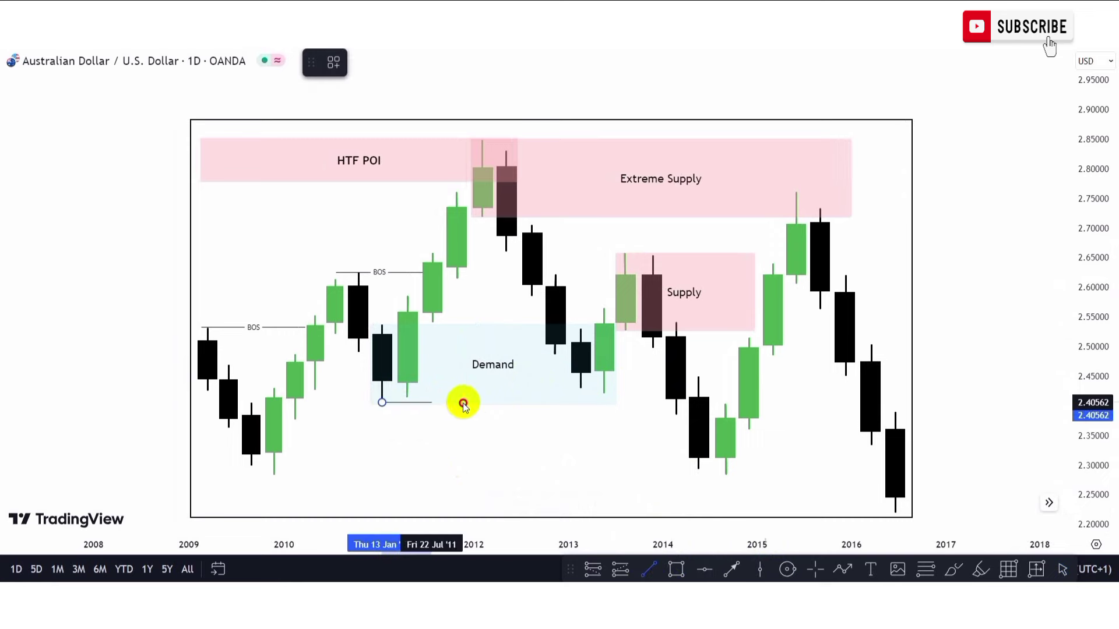
{"action": "left_click", "coordinate": [662, 402]}
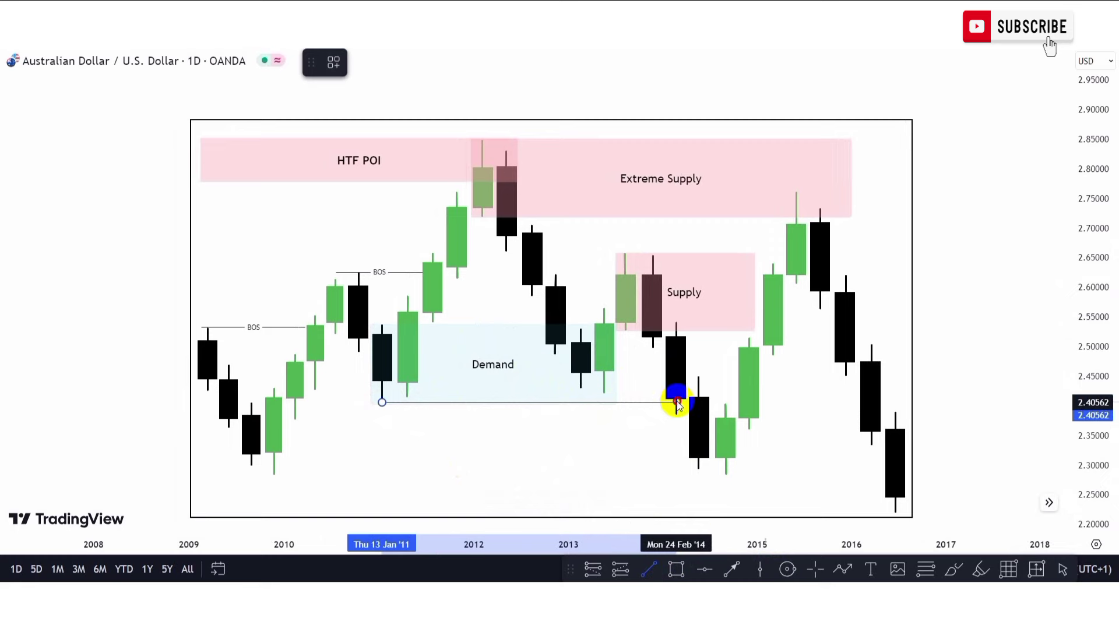
{"action": "left_click", "coordinate": [676, 402]}
{"action": "left_click", "coordinate": [523, 63]}
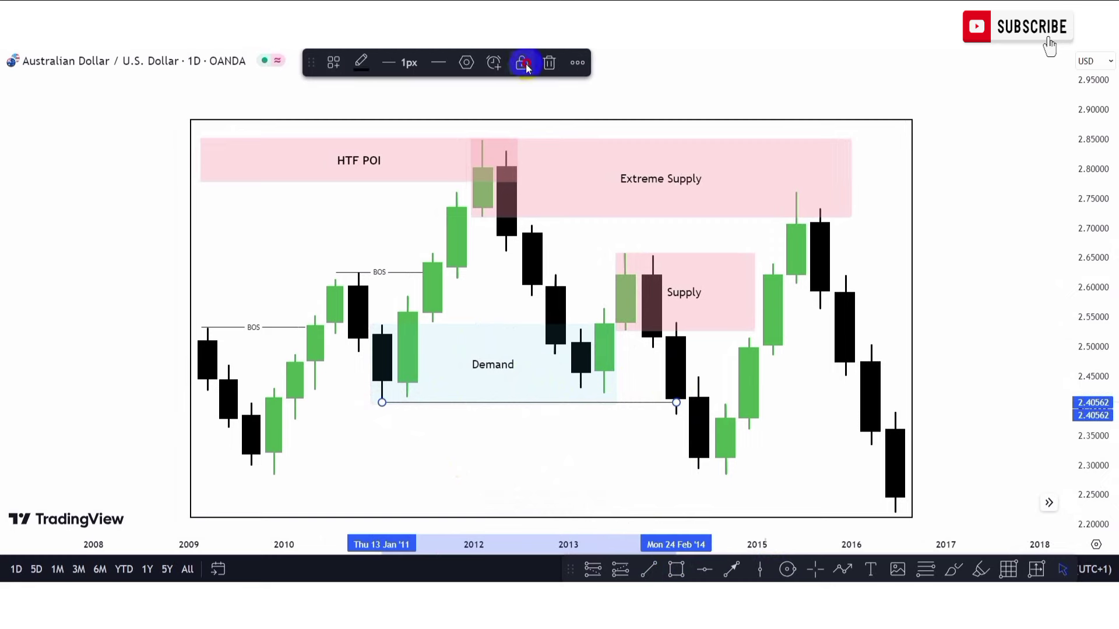
- Draw a horizontal trend line along the Supply zone's high at 2.65748, from 7 Aug 2013 to about the end of 2014
{"action": "left_click_drag", "start_coordinate": [569, 430], "coordinate": [436, 403]}
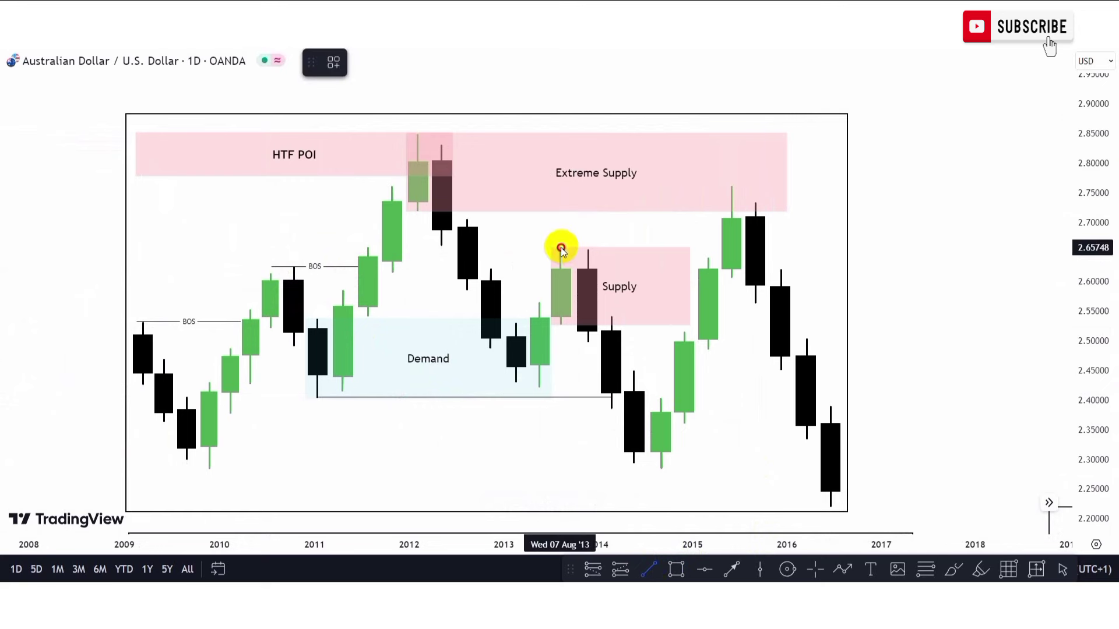
{"action": "left_click", "coordinate": [681, 248]}
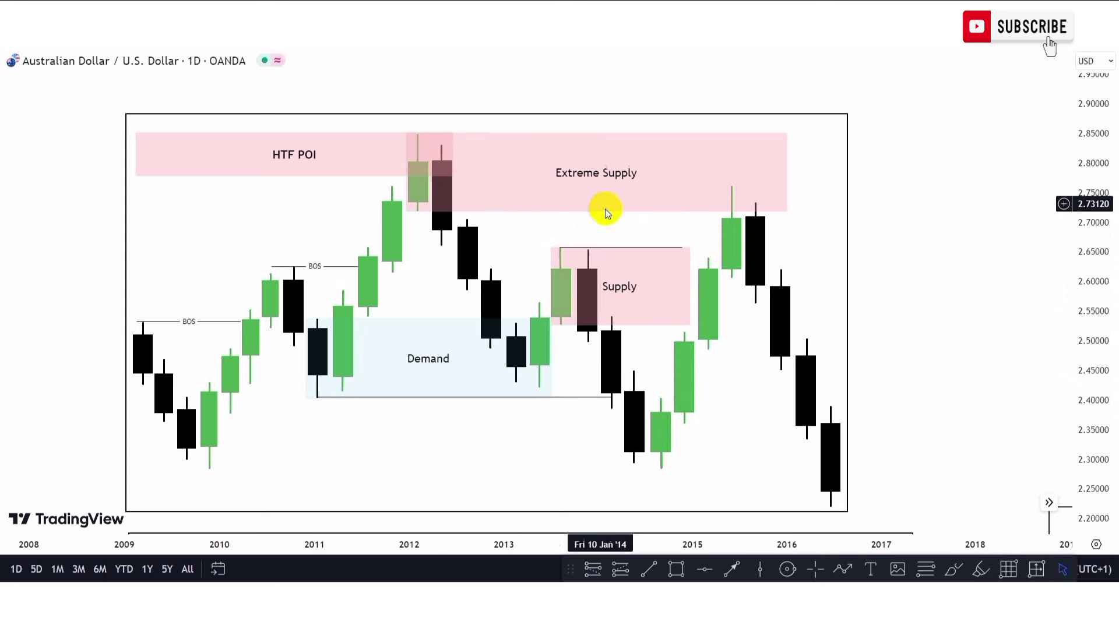
- Examine how price reacts at the supply and demand zones in this schematic and in the next schematic below it
{"action": "left_click", "coordinate": [578, 289]}
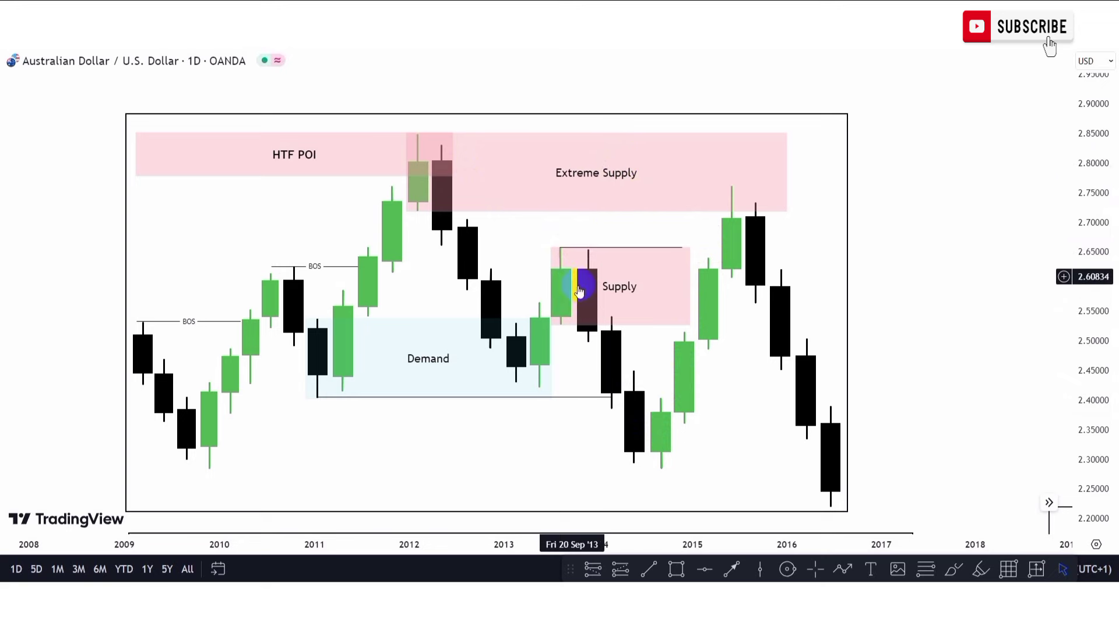
{"action": "left_click", "coordinate": [605, 322]}
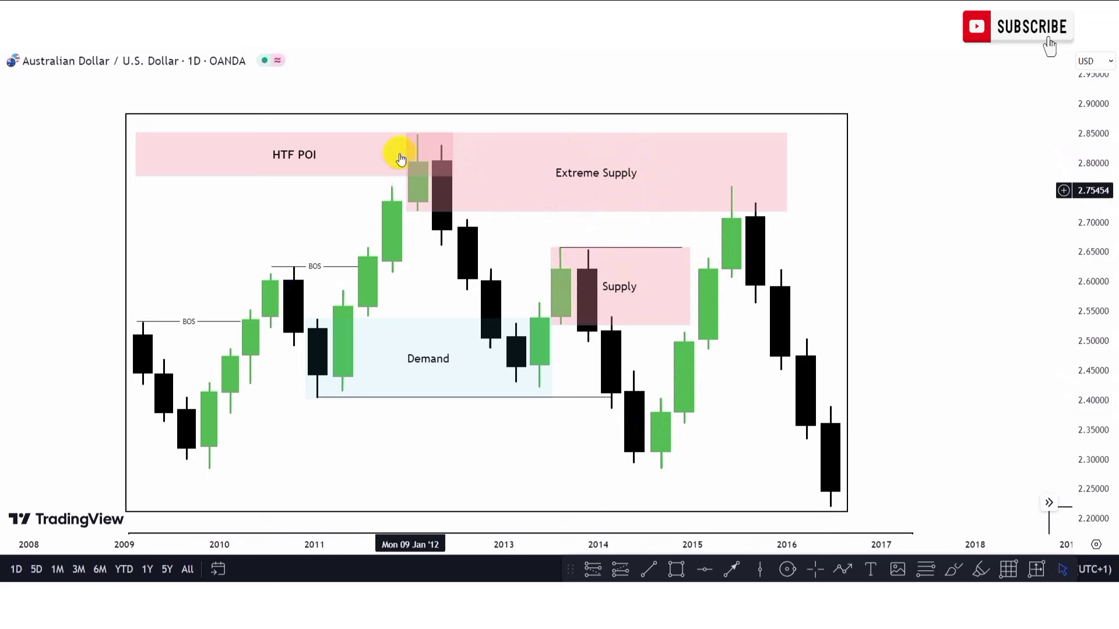
{"action": "left_click", "coordinate": [371, 268]}
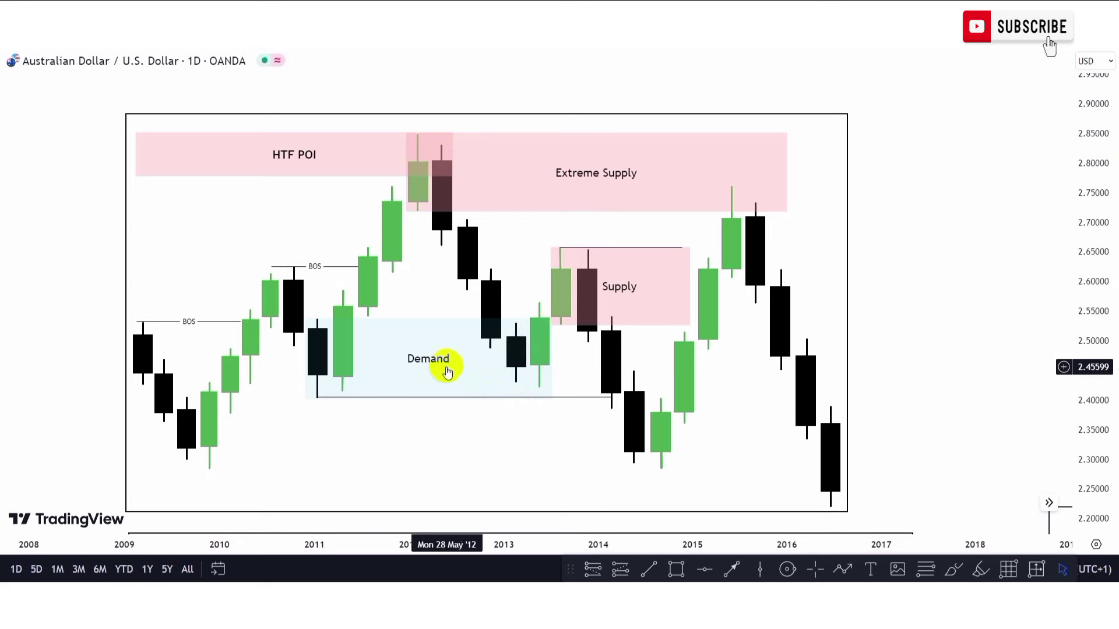
{"action": "left_click", "coordinate": [590, 298]}
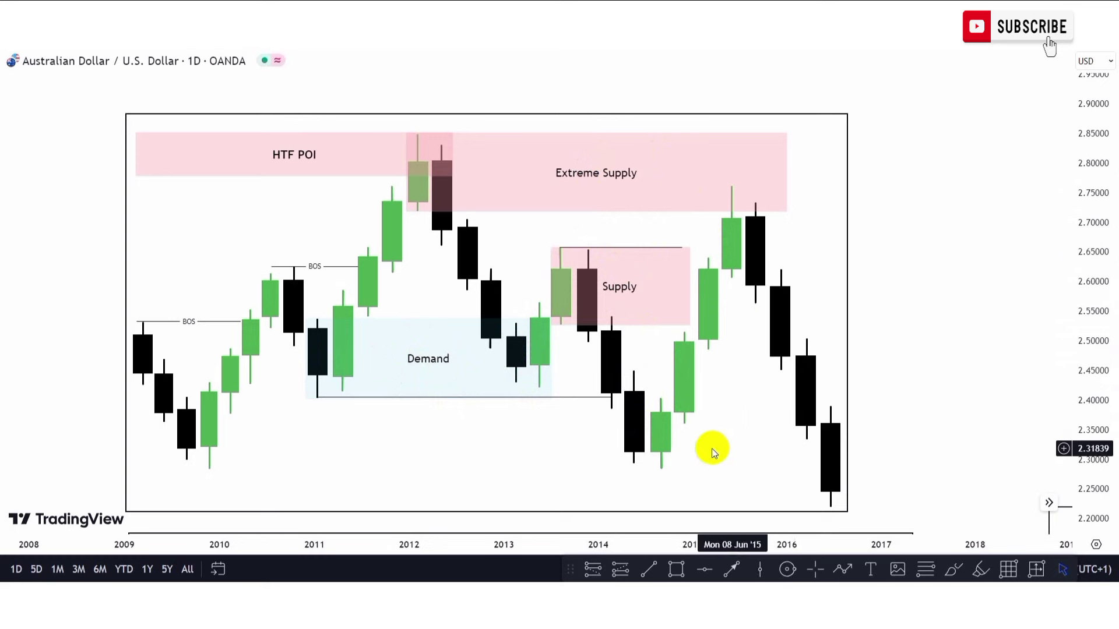
{"action": "left_click_drag", "start_coordinate": [612, 443], "coordinate": [592, 153]}
{"action": "left_click_drag", "start_coordinate": [722, 298], "coordinate": [679, 194]}
{"action": "left_click_drag", "start_coordinate": [693, 244], "coordinate": [733, 145]}
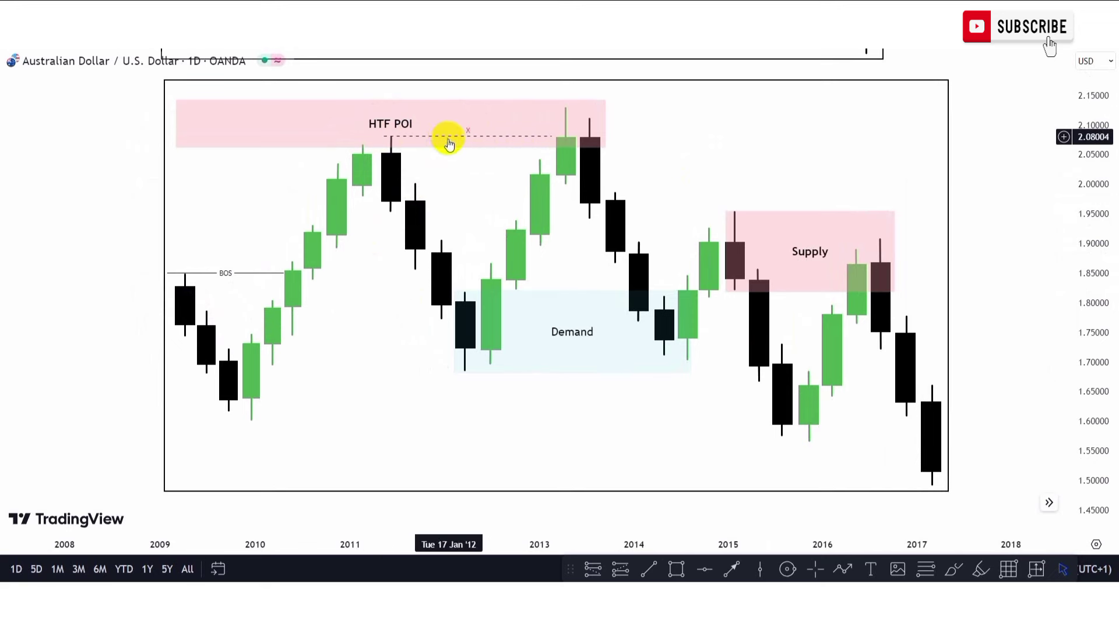
{"action": "left_click", "coordinate": [391, 170]}
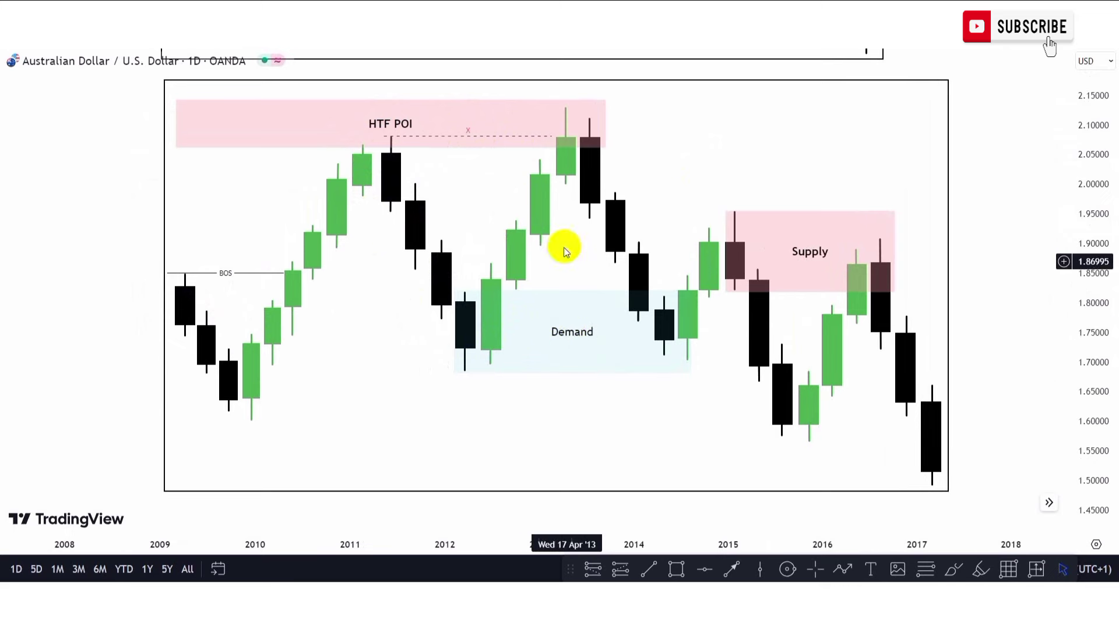
{"action": "left_click", "coordinate": [389, 152]}
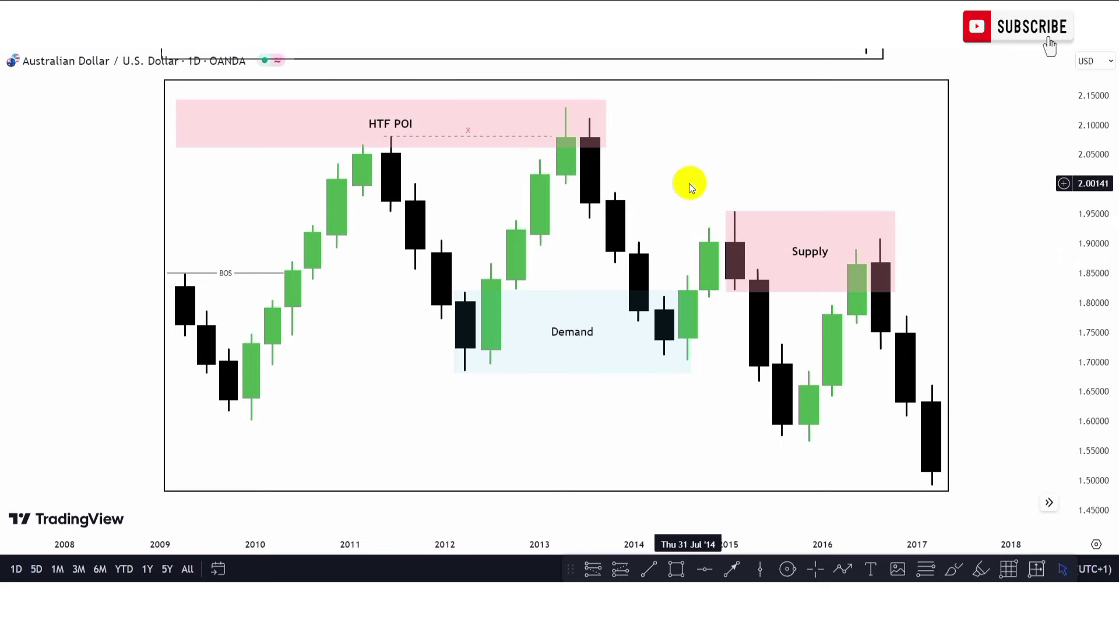
{"action": "left_click_drag", "start_coordinate": [682, 155], "coordinate": [700, 177]}
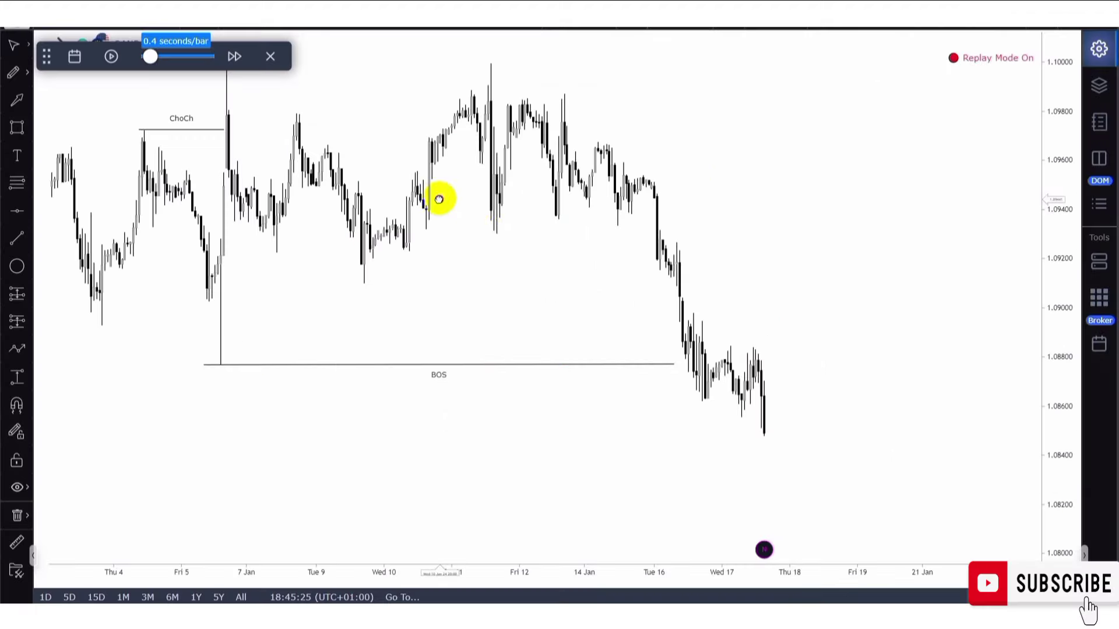
- Examine the replay chart's price action from the ChoCh to the bearish BOS and the sell-off of 16–17 January
{"action": "left_click_drag", "start_coordinate": [440, 200], "coordinate": [472, 260]}
{"action": "scroll", "coordinate": [551, 291], "scroll_direction": "up", "scroll_amount": 1}
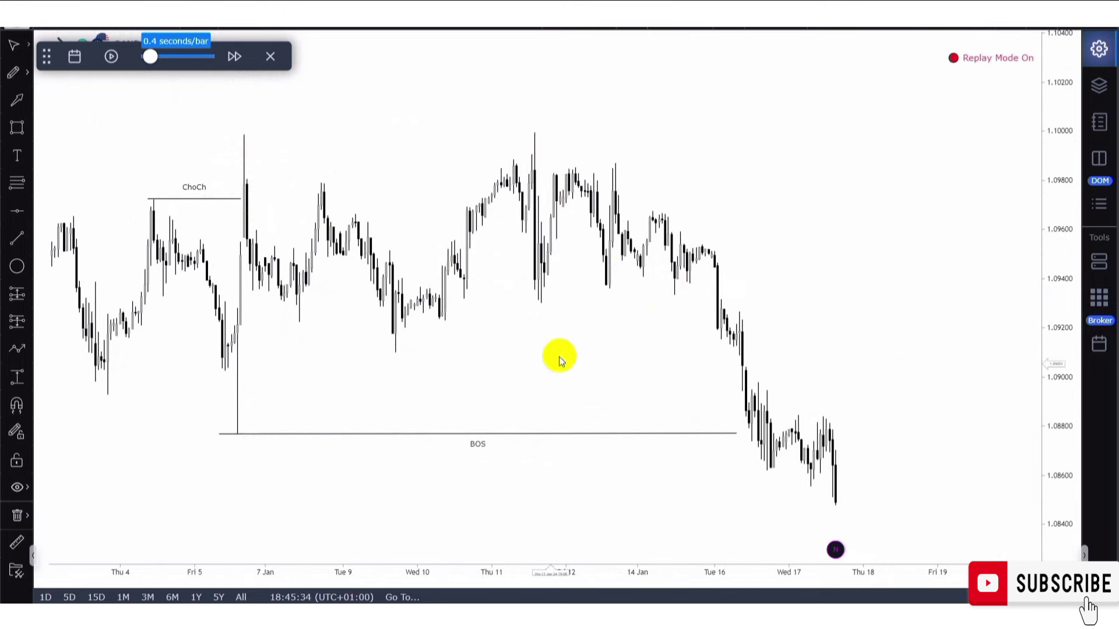
{"action": "left_click_drag", "start_coordinate": [559, 358], "coordinate": [610, 332]}
{"action": "scroll", "coordinate": [476, 333], "scroll_direction": "up", "scroll_amount": 2}
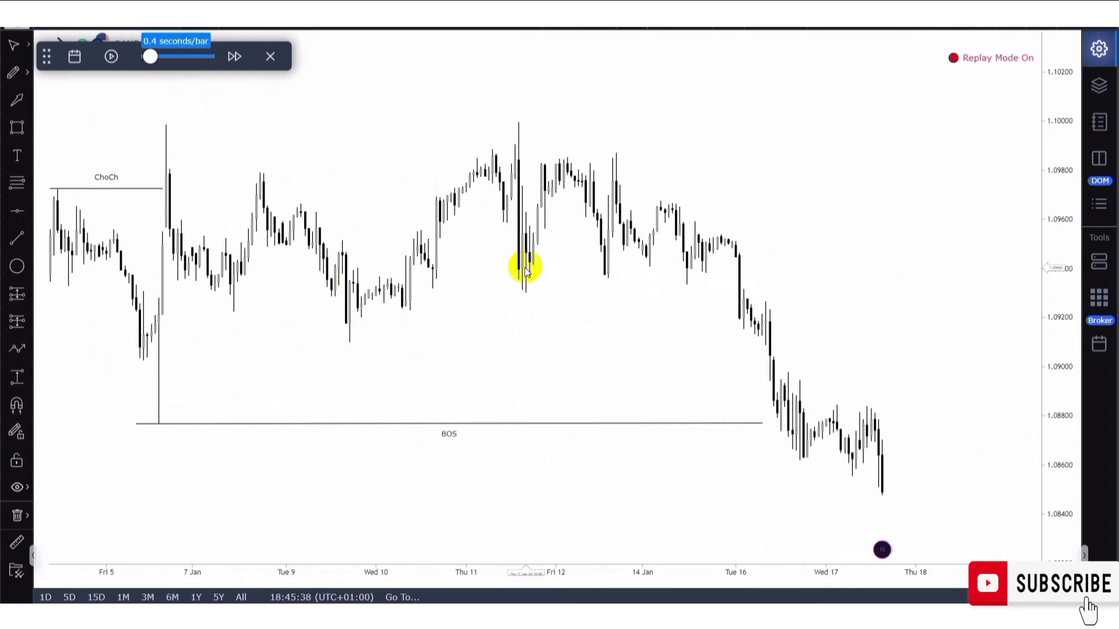
{"action": "scroll", "coordinate": [525, 269], "scroll_direction": "up", "scroll_amount": 1}
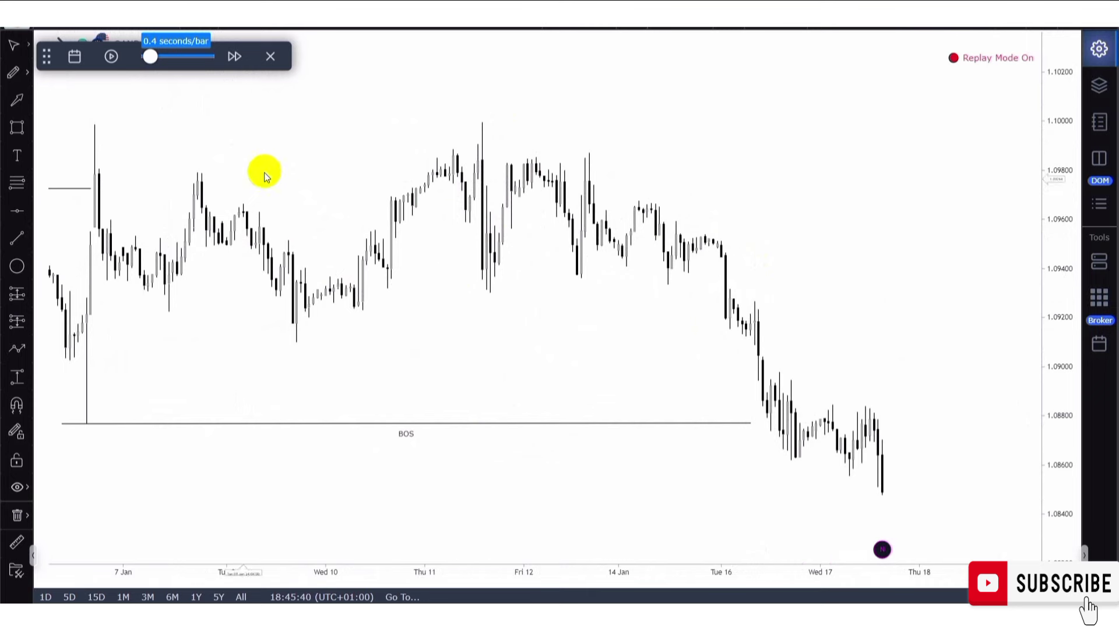
{"action": "left_click_drag", "start_coordinate": [614, 290], "coordinate": [483, 248]}
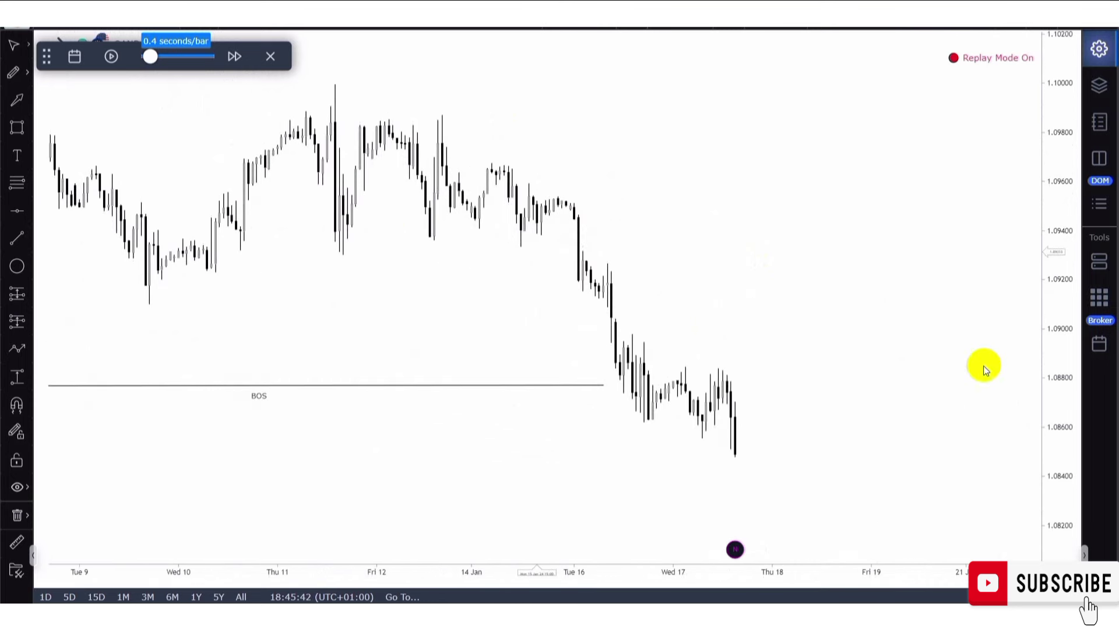
{"action": "left_click_drag", "start_coordinate": [1057, 358], "coordinate": [1026, 317]}
{"action": "scroll", "coordinate": [536, 244], "scroll_direction": "up", "scroll_amount": 2}
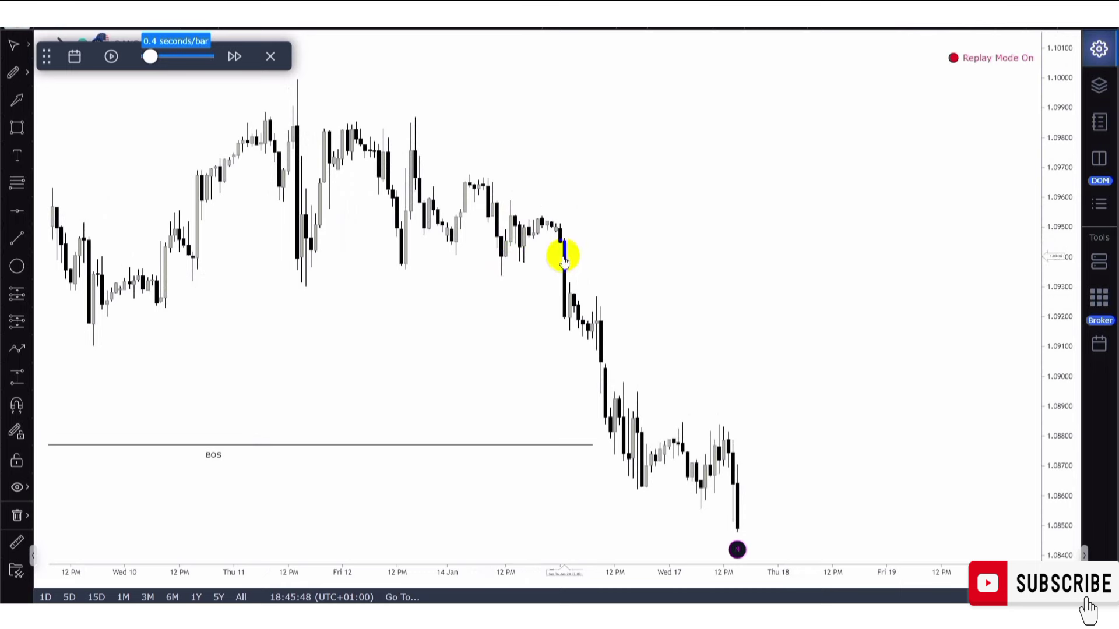
- Draw a supply rectangle from the 15 Jan 24 11:00 candle, spanning about 1.0933 to 1.0960
{"action": "left_click_drag", "start_coordinate": [1067, 375], "coordinate": [1060, 356]}
{"action": "left_click_drag", "start_coordinate": [457, 316], "coordinate": [529, 302]}
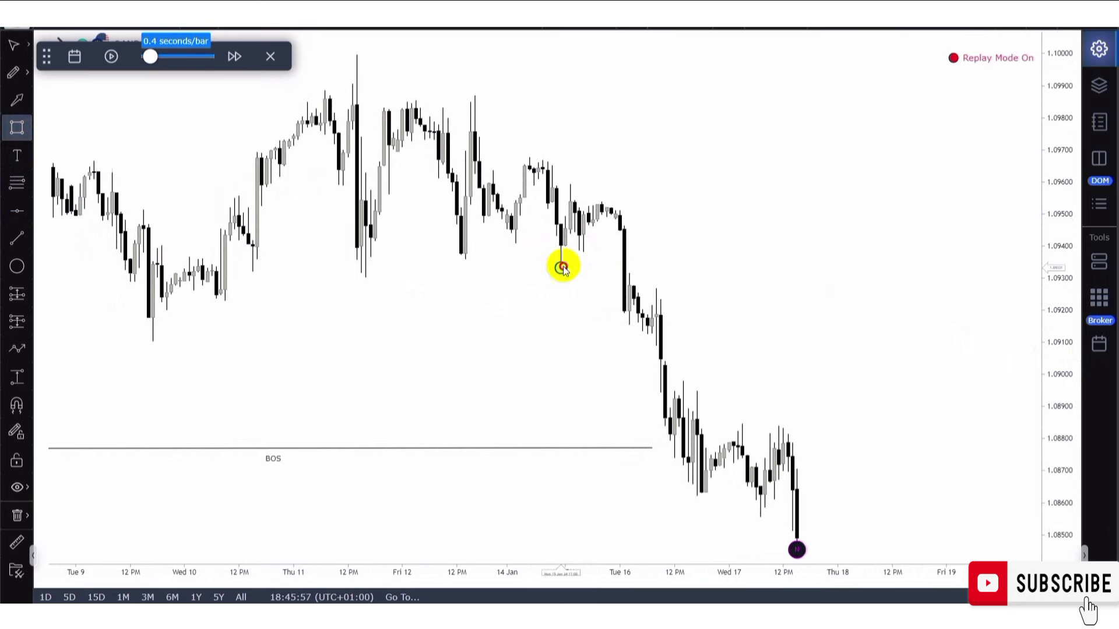
{"action": "mouse_move", "coordinate": [561, 267]}
{"action": "left_mouse_down"}
{"action": "mouse_move", "coordinate": [694, 183]}
{"action": "mouse_move", "coordinate": [1015, 185]}
{"action": "left_mouse_up"}
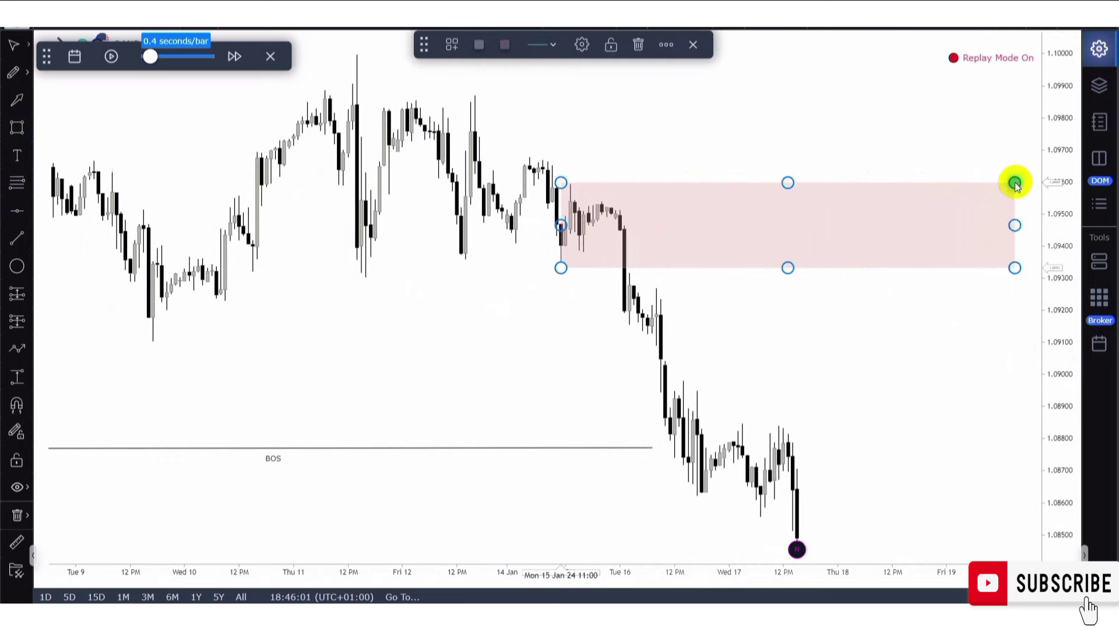
- Extend the supply rectangle's end to 24 Jan 24 03:00 and lock it
{"action": "left_click_drag", "start_coordinate": [925, 349], "coordinate": [552, 319]}
{"action": "left_click", "coordinate": [642, 194]}
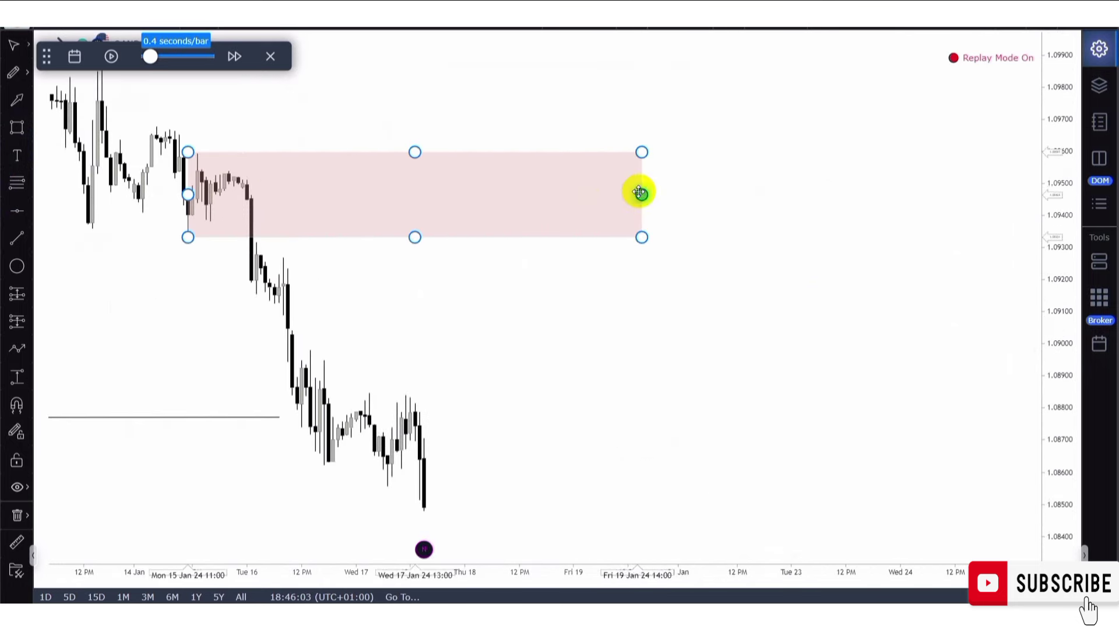
{"action": "left_click_drag", "start_coordinate": [642, 194], "coordinate": [849, 194]}
{"action": "left_click_drag", "start_coordinate": [910, 189], "coordinate": [913, 194]}
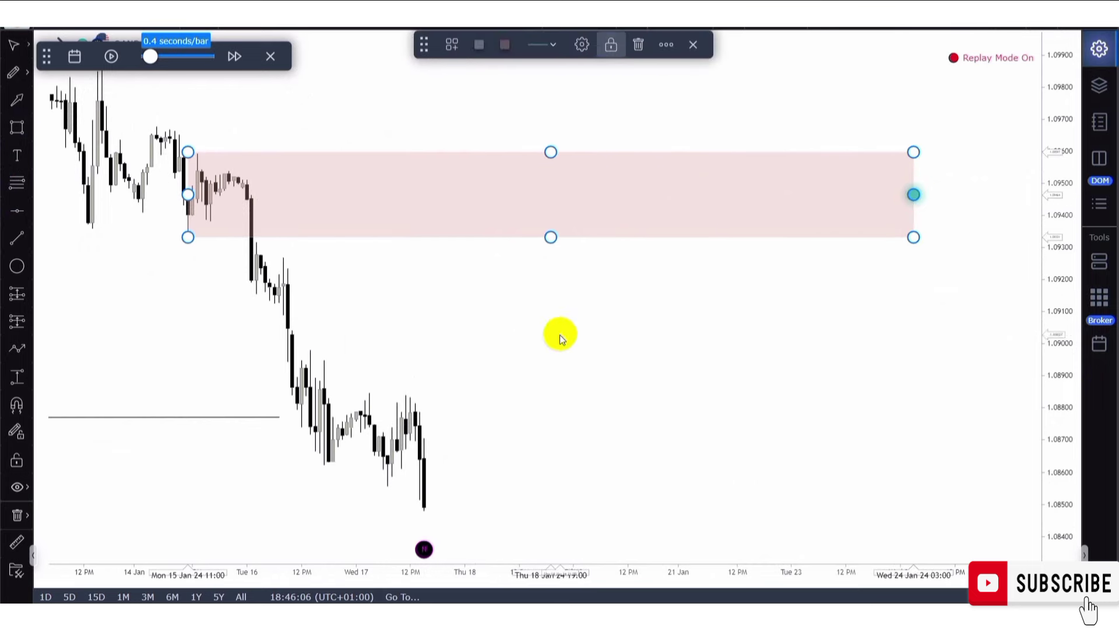
- Examine the bearish leg below the supply rectangle, around the BOS line, for another supply zone
{"action": "left_click_drag", "start_coordinate": [562, 338], "coordinate": [809, 332]}
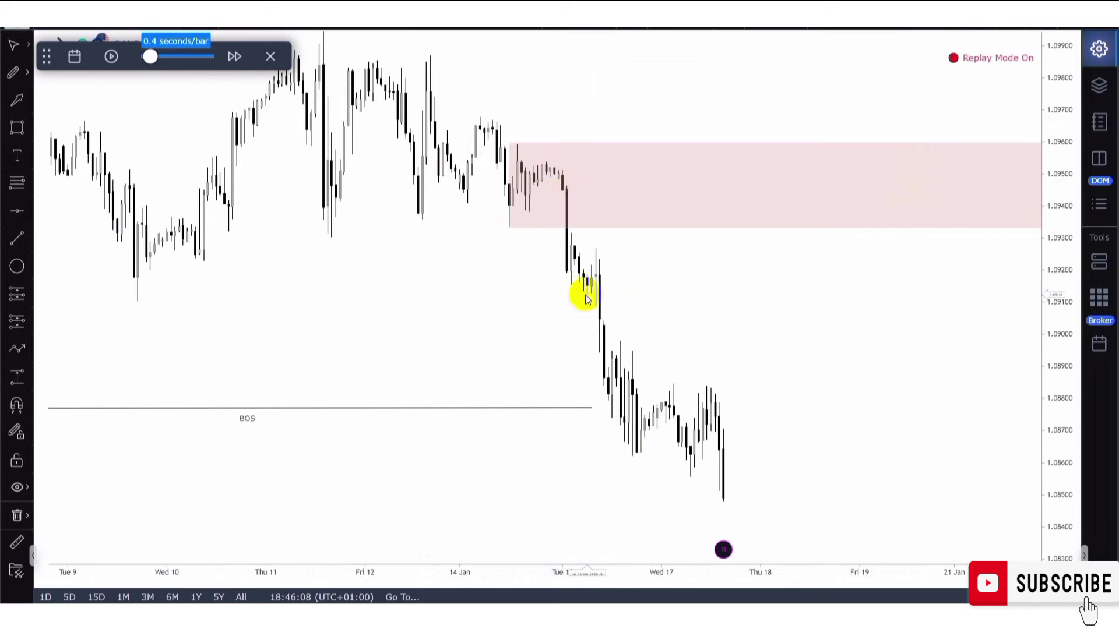
{"action": "scroll", "coordinate": [586, 299], "scroll_direction": "up", "scroll_amount": 1}
{"action": "left_click_drag", "start_coordinate": [698, 305], "coordinate": [864, 261]}
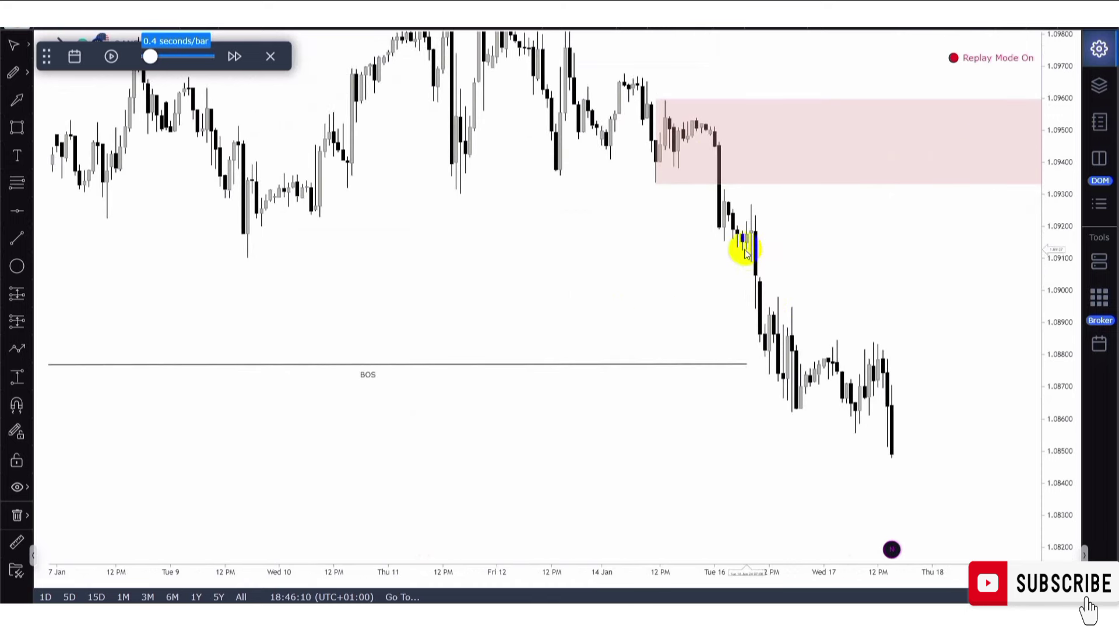
{"action": "left_click_drag", "start_coordinate": [644, 308], "coordinate": [828, 292]}
{"action": "left_click_drag", "start_coordinate": [453, 303], "coordinate": [134, 299]}
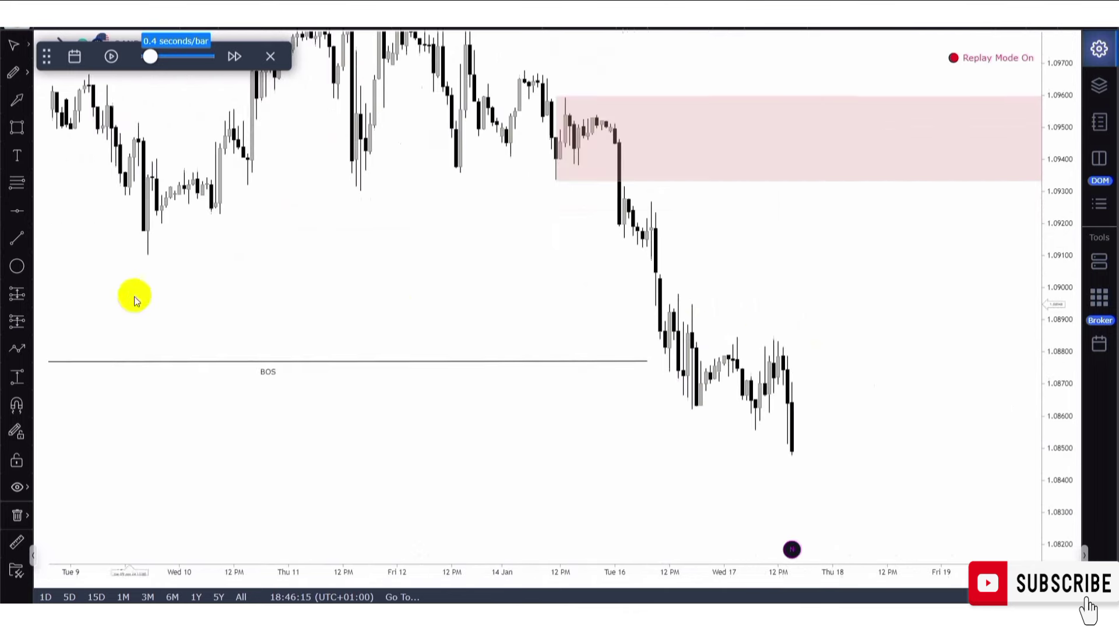
{"action": "scroll", "coordinate": [592, 277], "scroll_direction": "up", "scroll_amount": 1}
{"action": "scroll", "coordinate": [591, 277], "scroll_direction": "up", "scroll_amount": 3}
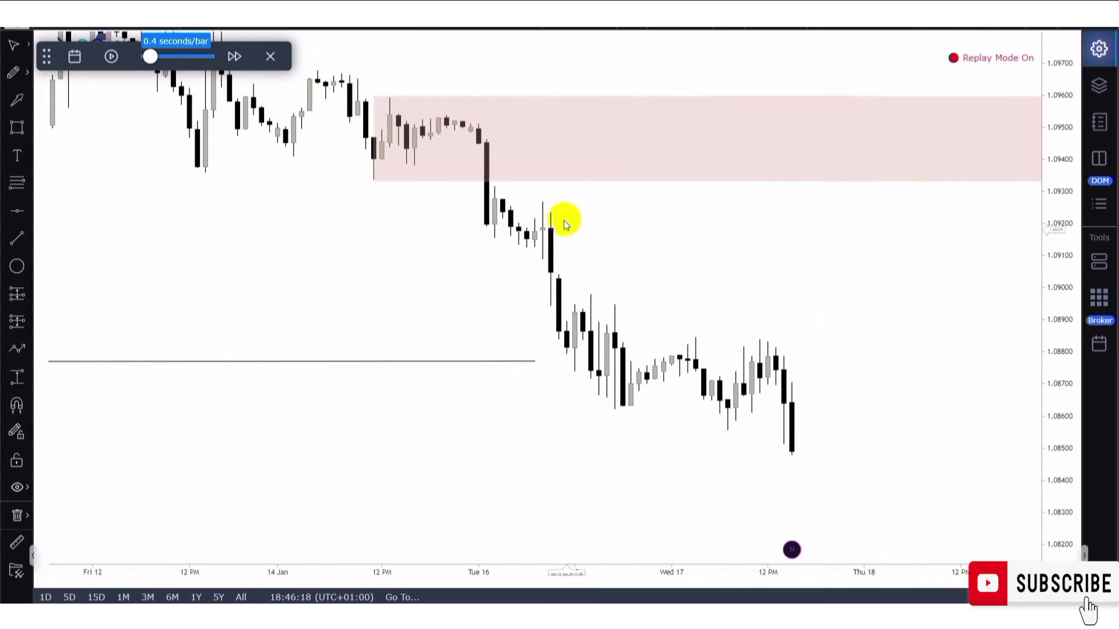
{"action": "left_click_drag", "start_coordinate": [601, 260], "coordinate": [558, 262]}
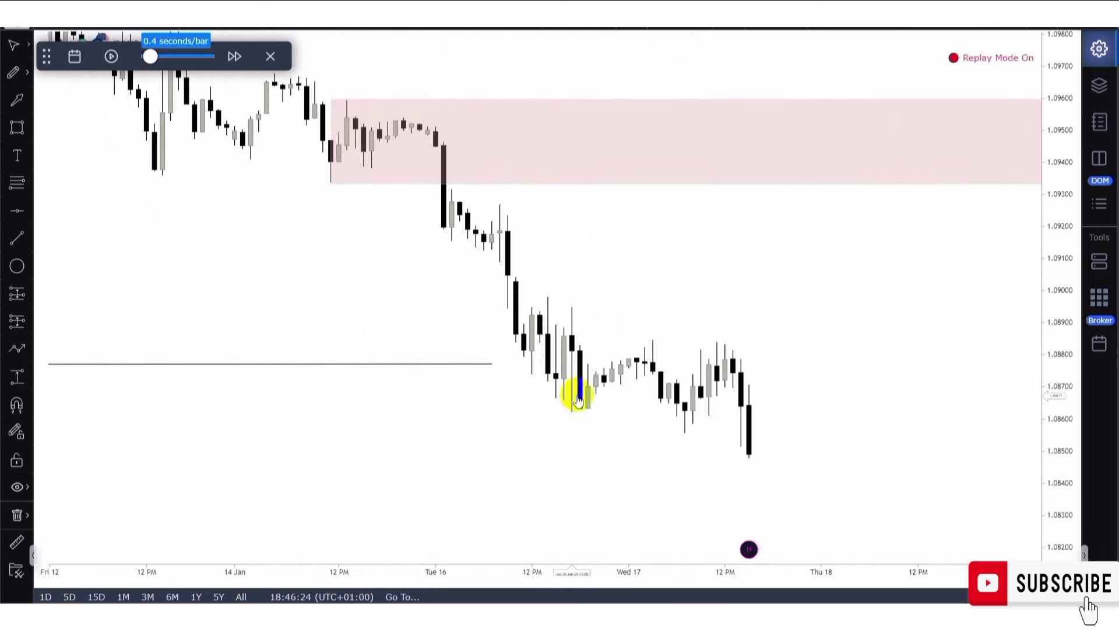
{"action": "scroll", "coordinate": [557, 398], "scroll_direction": "down", "scroll_amount": 2}
{"action": "left_click_drag", "start_coordinate": [198, 338], "coordinate": [462, 328]}
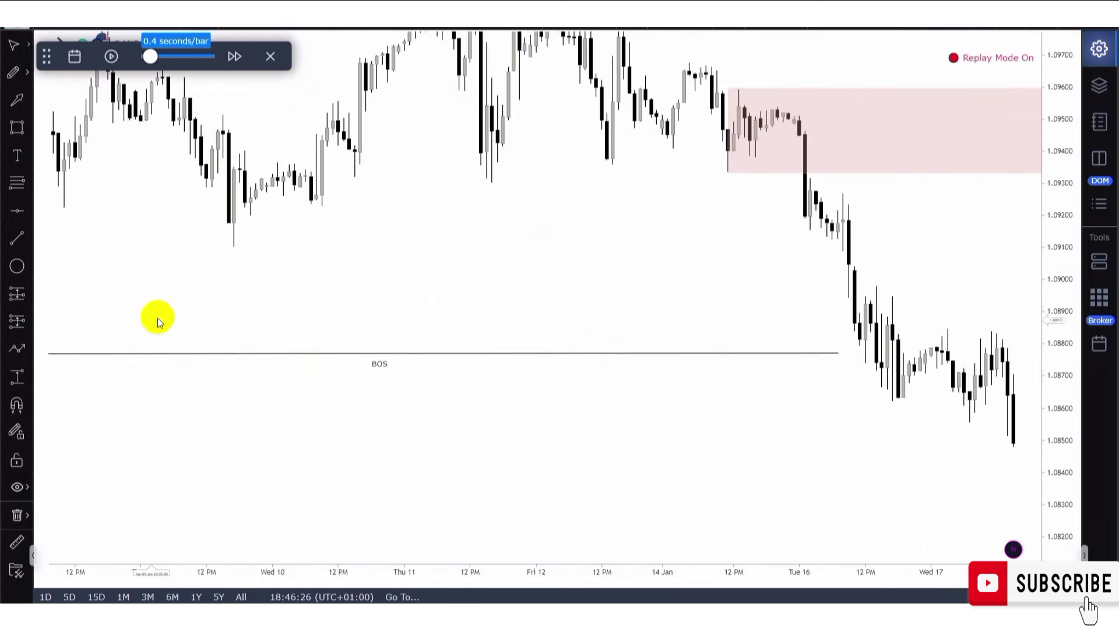
{"action": "left_click_drag", "start_coordinate": [157, 319], "coordinate": [412, 328]}
{"action": "left_click_drag", "start_coordinate": [574, 316], "coordinate": [467, 285]}
{"action": "left_click_drag", "start_coordinate": [747, 274], "coordinate": [559, 258]}
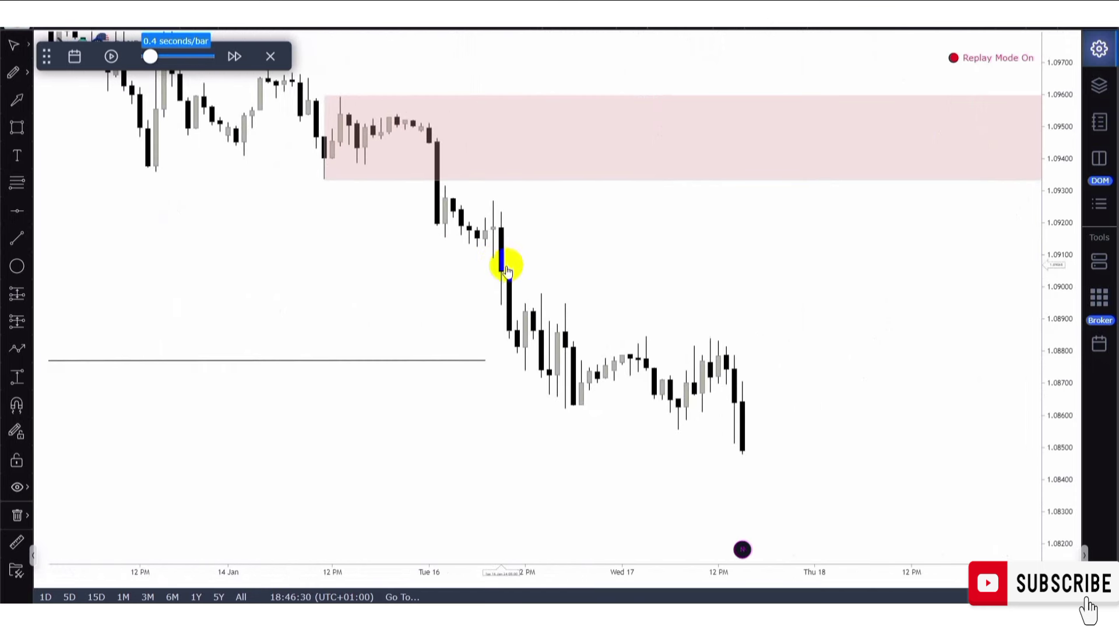
- Draw a second supply rectangle from the 16 January swing high before the break of structure, spanning about 1.0908 to 1.0927
{"action": "left_click_drag", "start_coordinate": [534, 239], "coordinate": [481, 243]}
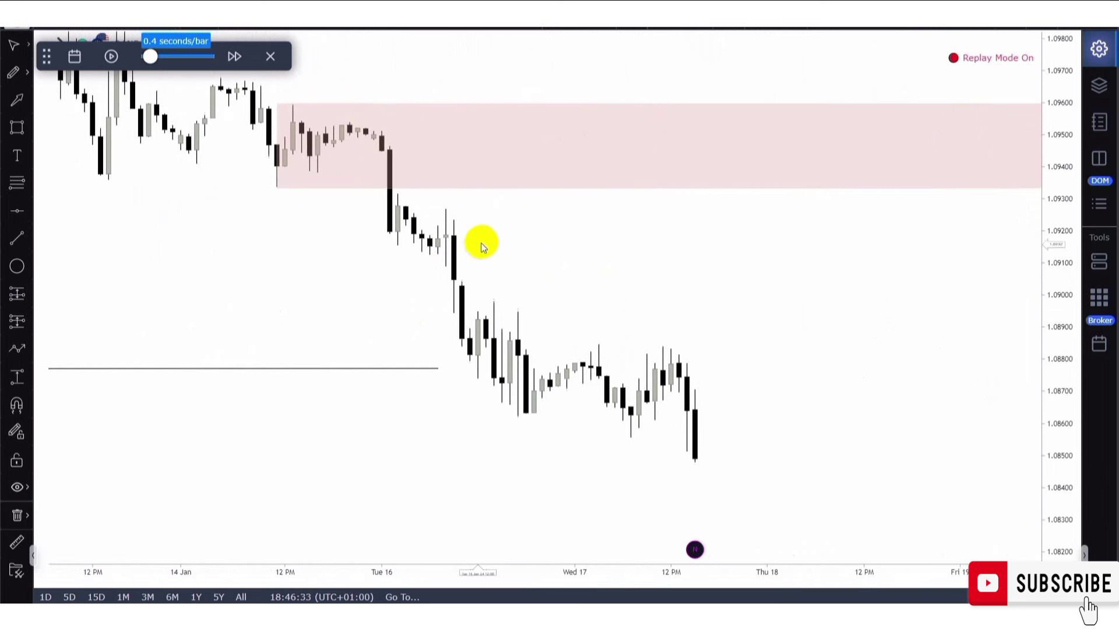
{"action": "left_click", "coordinate": [17, 127]}
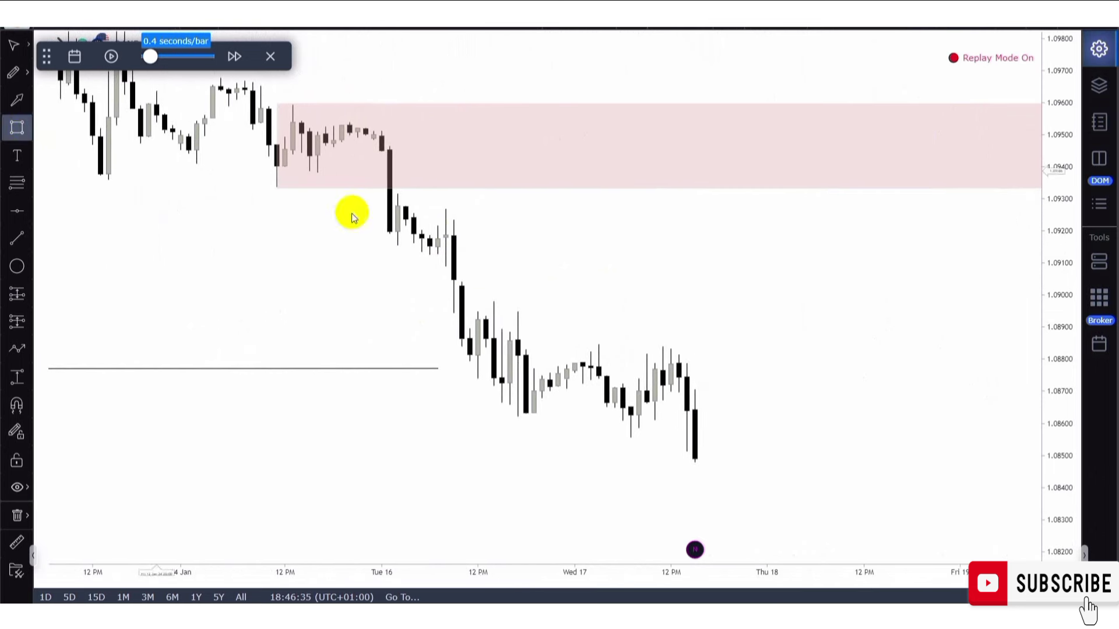
{"action": "mouse_move", "coordinate": [445, 207]}
{"action": "left_mouse_down"}
{"action": "mouse_move", "coordinate": [552, 277]}
{"action": "mouse_move", "coordinate": [1015, 271]}
{"action": "mouse_move", "coordinate": [1002, 266]}
{"action": "left_mouse_up"}
- Extend the lower supply rectangle's end to 19 Jan 24 14:00 and return to the recent candles
{"action": "left_click_drag", "start_coordinate": [931, 362], "coordinate": [536, 352]}
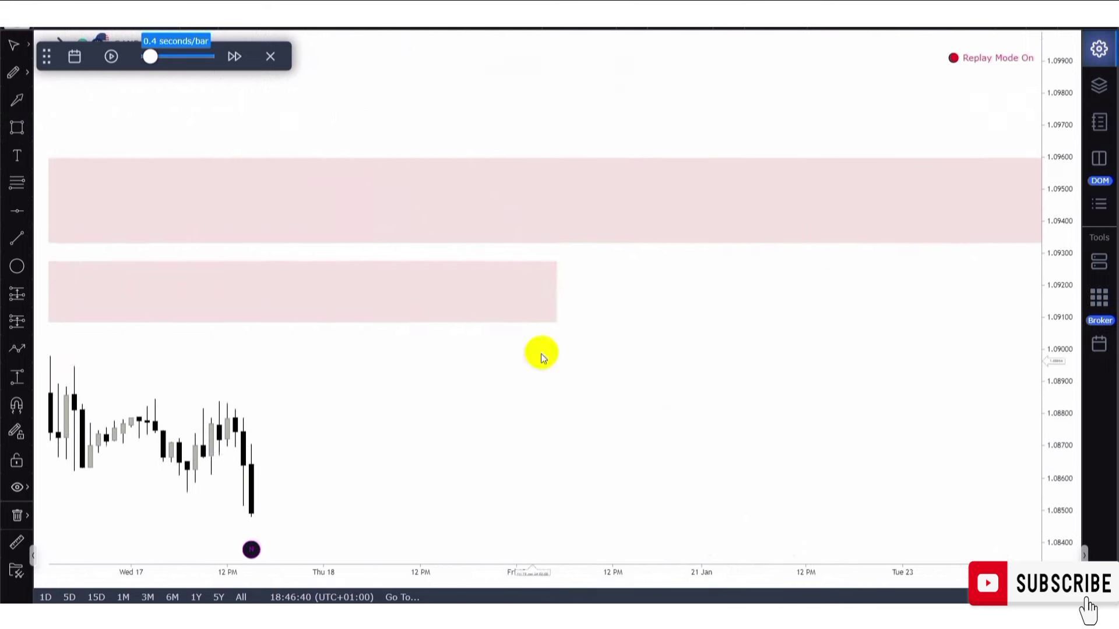
{"action": "left_click_drag", "start_coordinate": [555, 289], "coordinate": [629, 290]}
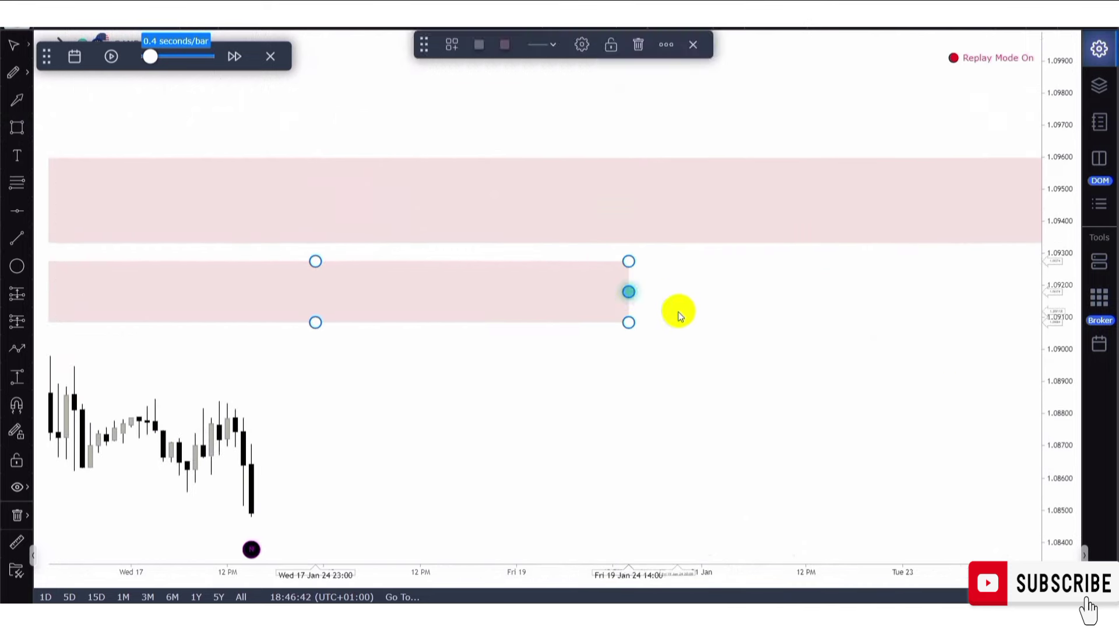
{"action": "left_click", "coordinate": [678, 313]}
{"action": "left_click_drag", "start_coordinate": [531, 420], "coordinate": [792, 356]}
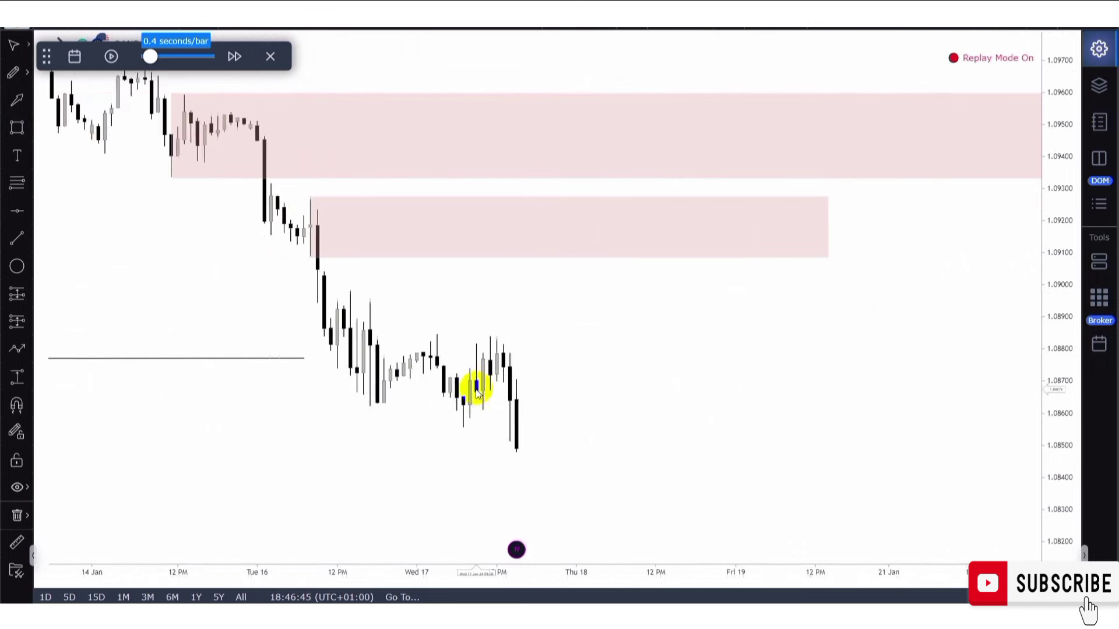
- Draw a three-line parallel channel directly beneath the lower supply rectangle, spanning about 1.0909 to 1.0905 and ending level with the rectangle
{"action": "left_click_drag", "start_coordinate": [466, 383], "coordinate": [604, 382]}
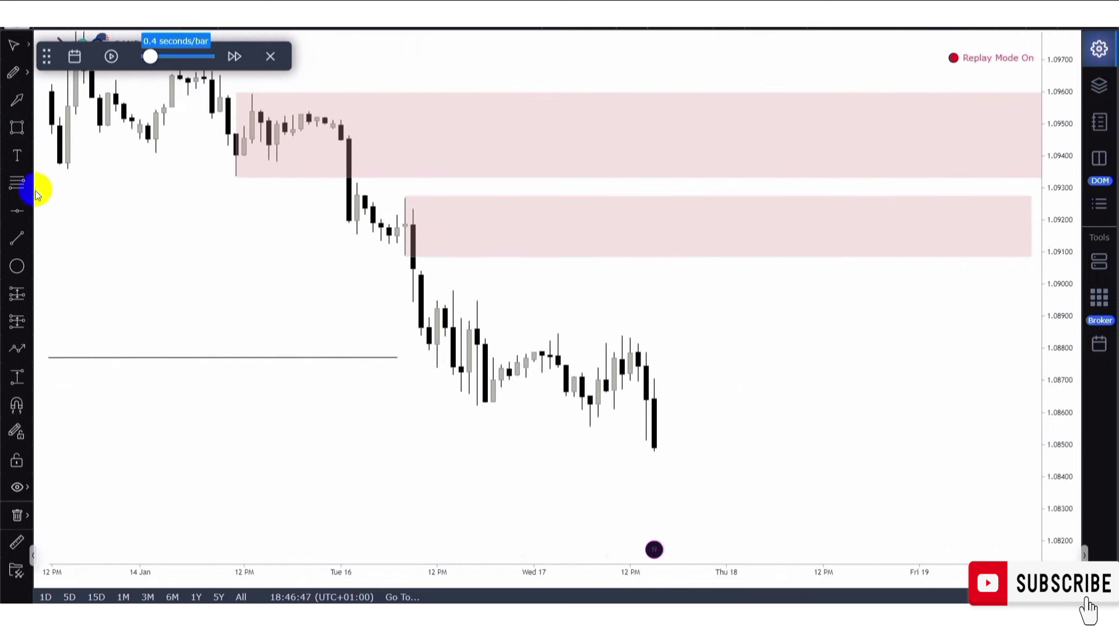
{"action": "left_click", "coordinate": [16, 183]}
{"action": "left_click_drag", "start_coordinate": [403, 255], "coordinate": [1032, 269]}
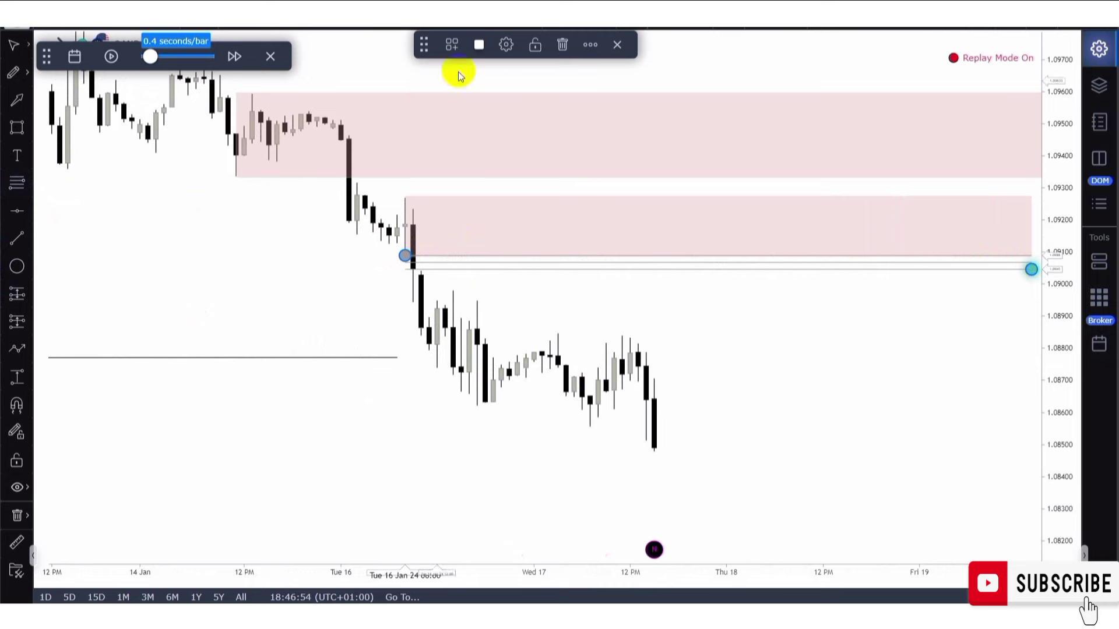
{"action": "left_click", "coordinate": [232, 301]}
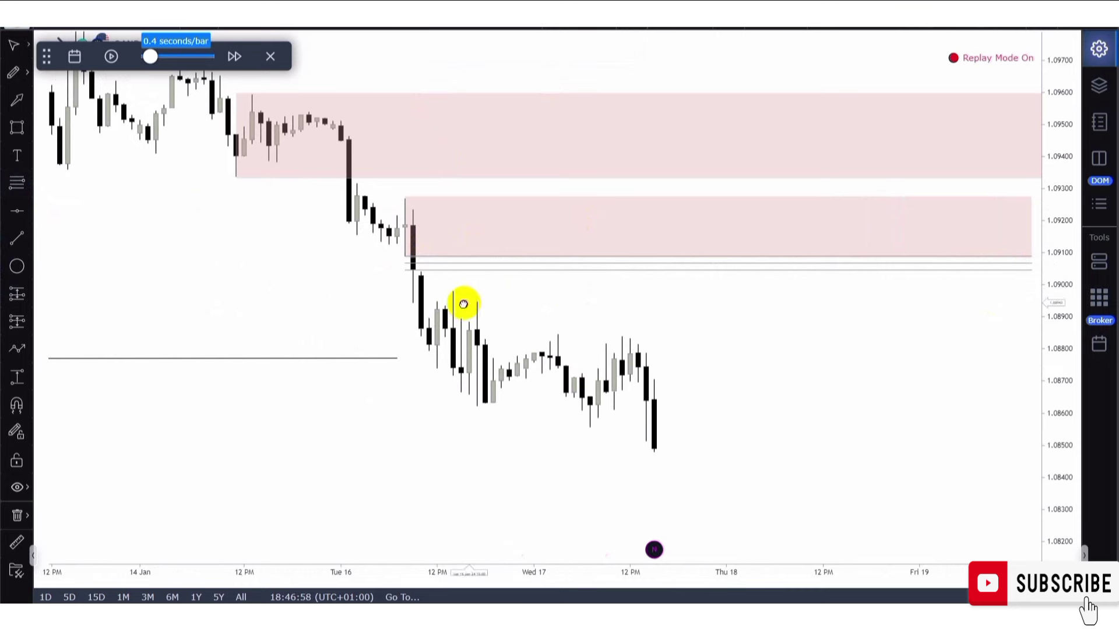
- Draw a descending trend line labelled $$$ from the 16 January swing high at about 1.0898 across the lower highs of 17 January
{"action": "left_click_drag", "start_coordinate": [462, 305], "coordinate": [420, 305]}
{"action": "left_click_drag", "start_coordinate": [1069, 293], "coordinate": [1043, 245]}
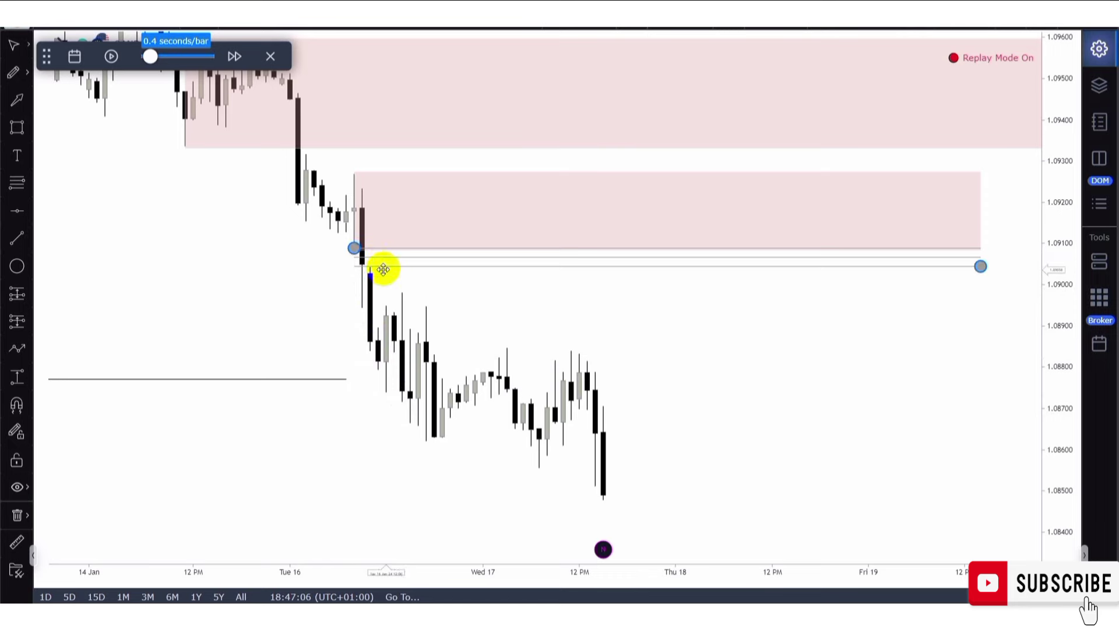
{"action": "left_click_drag", "start_coordinate": [373, 393], "coordinate": [587, 370]}
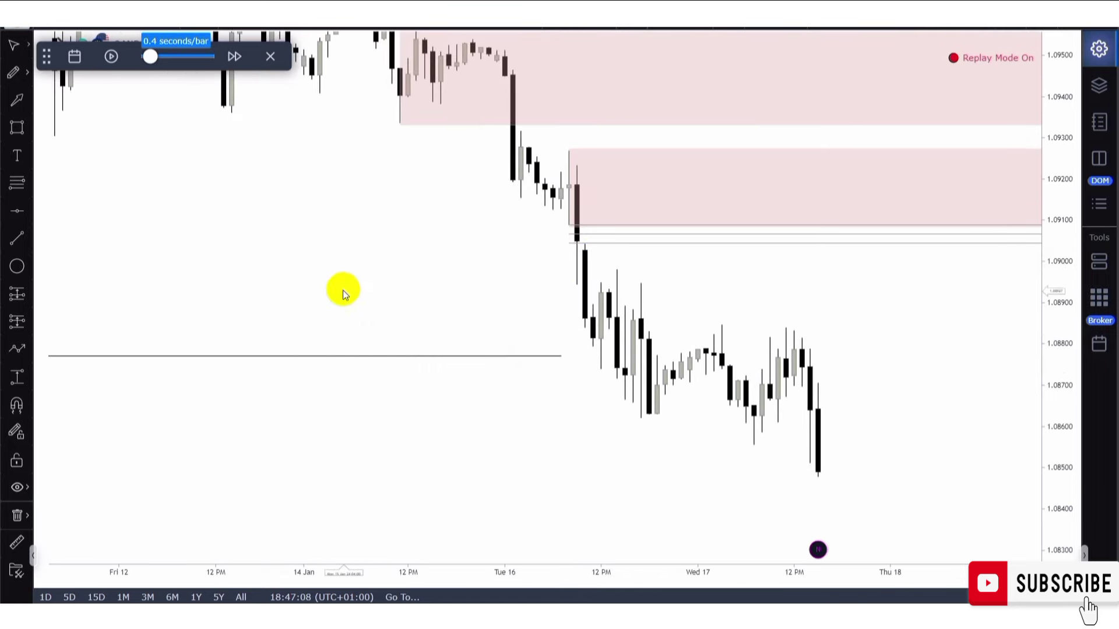
{"action": "scroll", "coordinate": [343, 290], "scroll_direction": "down", "scroll_amount": 1}
{"action": "left_click_drag", "start_coordinate": [342, 293], "coordinate": [167, 263]}
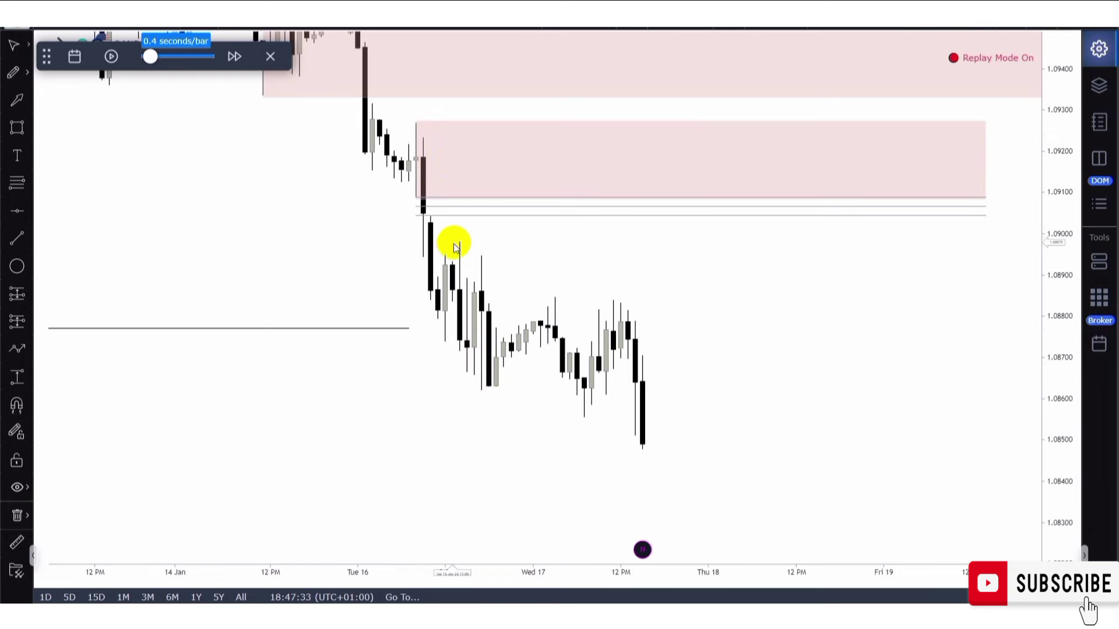
{"action": "left_click_drag", "start_coordinate": [519, 279], "coordinate": [419, 250]}
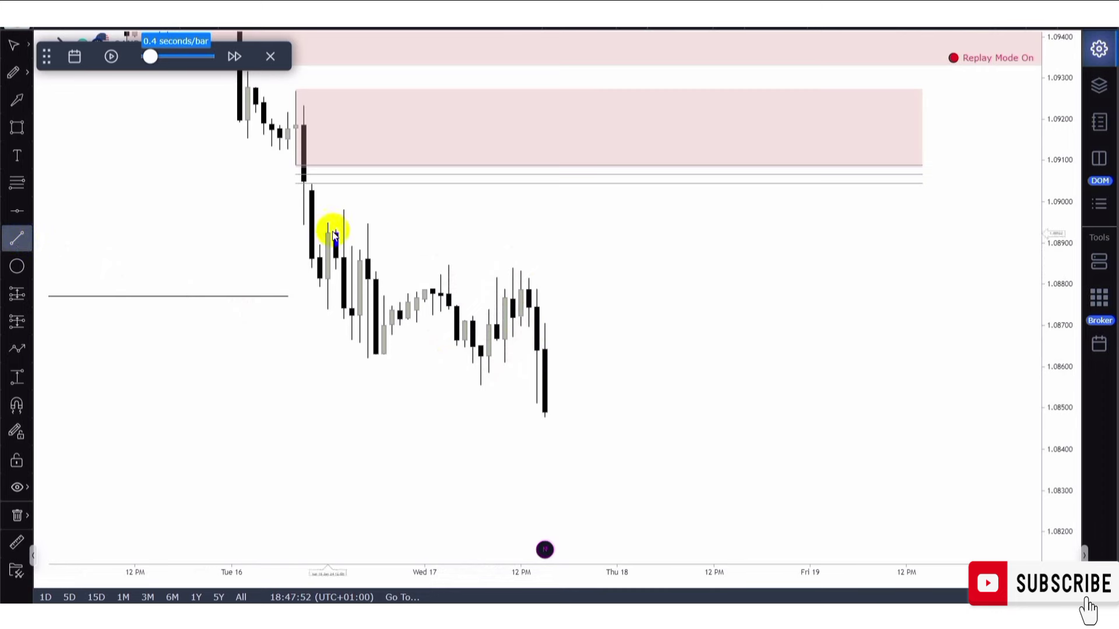
{"action": "left_click", "coordinate": [344, 209]}
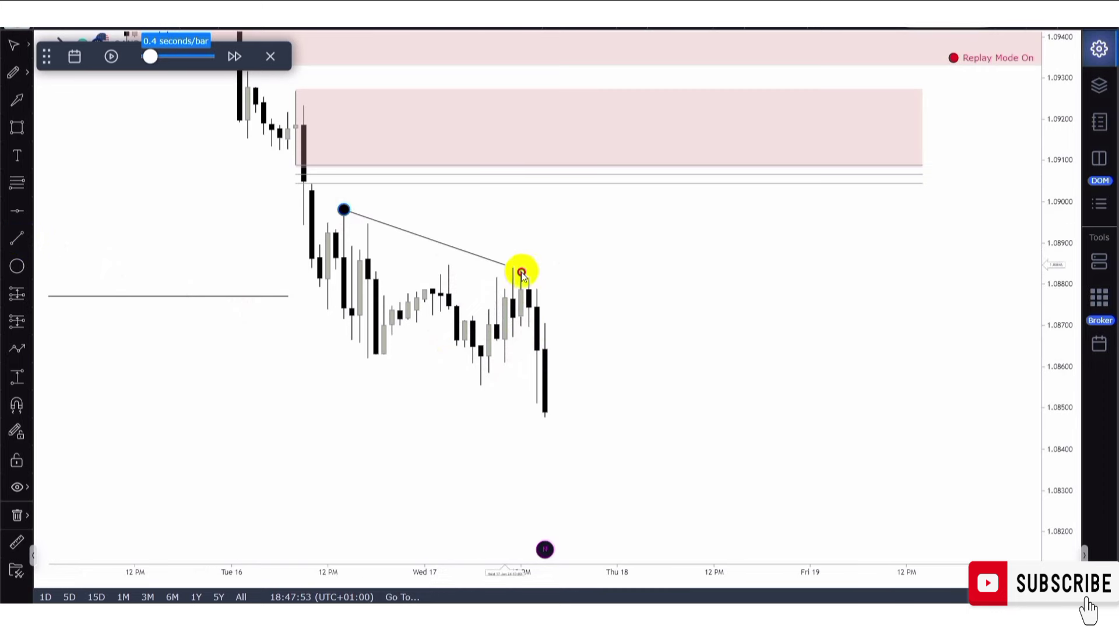
{"action": "left_click", "coordinate": [593, 298]}
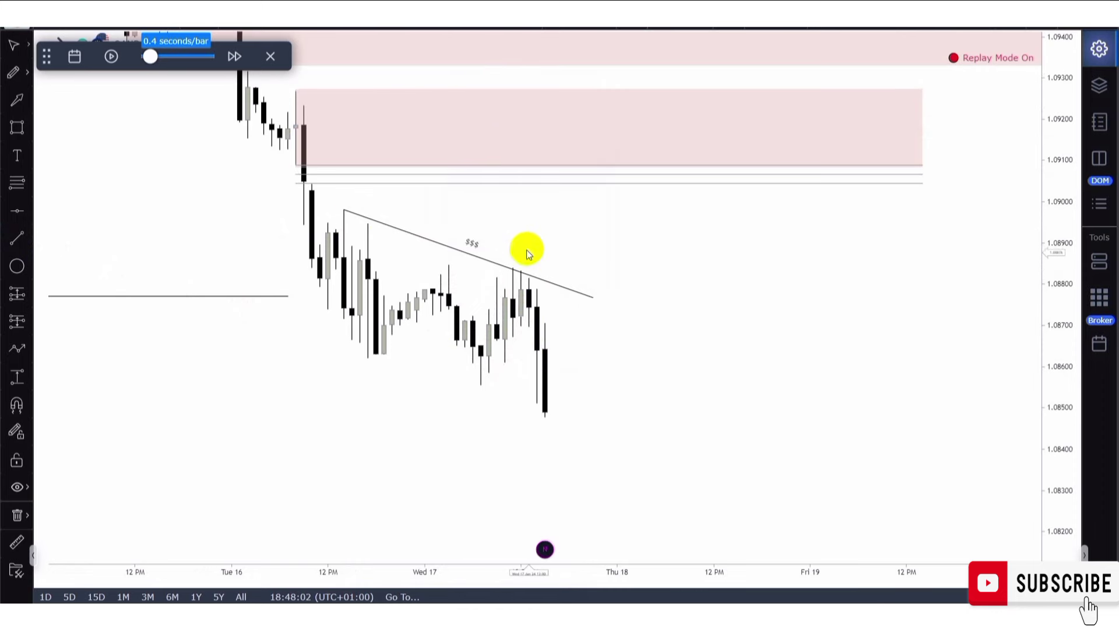
{"action": "scroll", "coordinate": [527, 250], "scroll_direction": "down", "scroll_amount": 2}
{"action": "left_click_drag", "start_coordinate": [559, 234], "coordinate": [590, 301]}
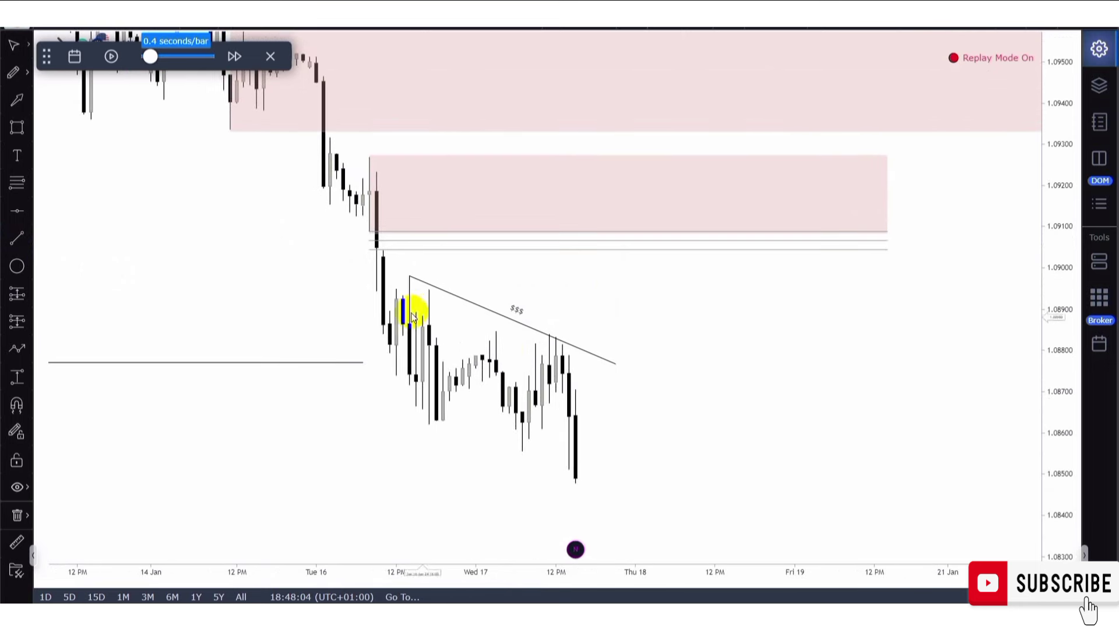
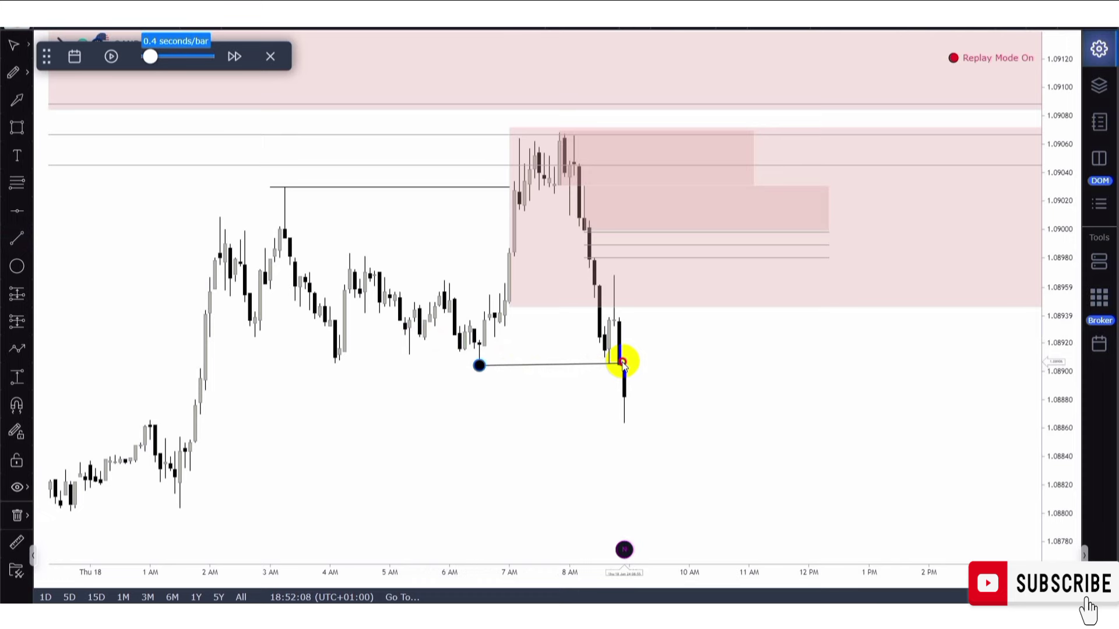
- Finish the structure line at the 06:30 low and draw a green demand rectangle above it until 08:50, spanning about 1.0890 to 1.0892
{"action": "left_click", "coordinate": [618, 364]}
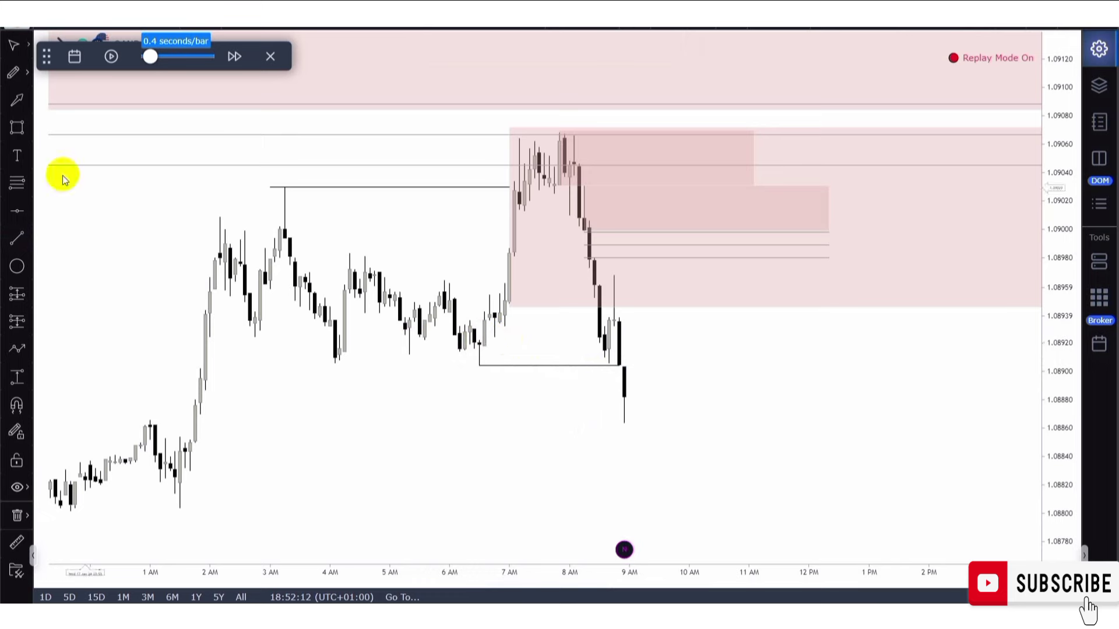
{"action": "left_click", "coordinate": [17, 127]}
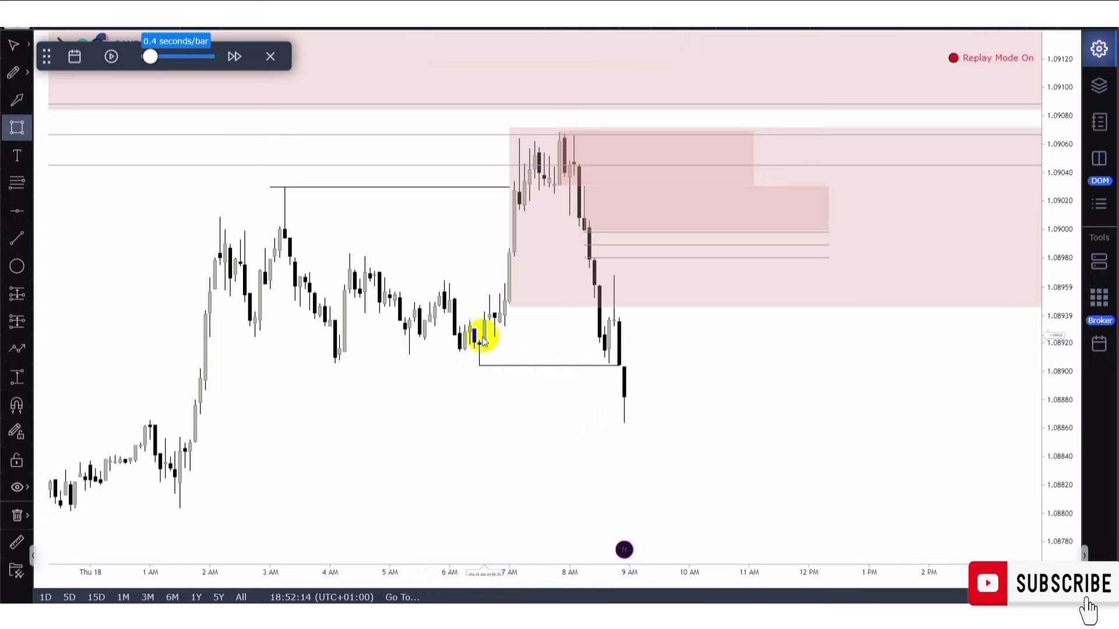
{"action": "mouse_move", "coordinate": [478, 340]}
{"action": "left_mouse_down"}
{"action": "mouse_move", "coordinate": [507, 358]}
{"action": "mouse_move", "coordinate": [619, 365]}
{"action": "left_mouse_up"}
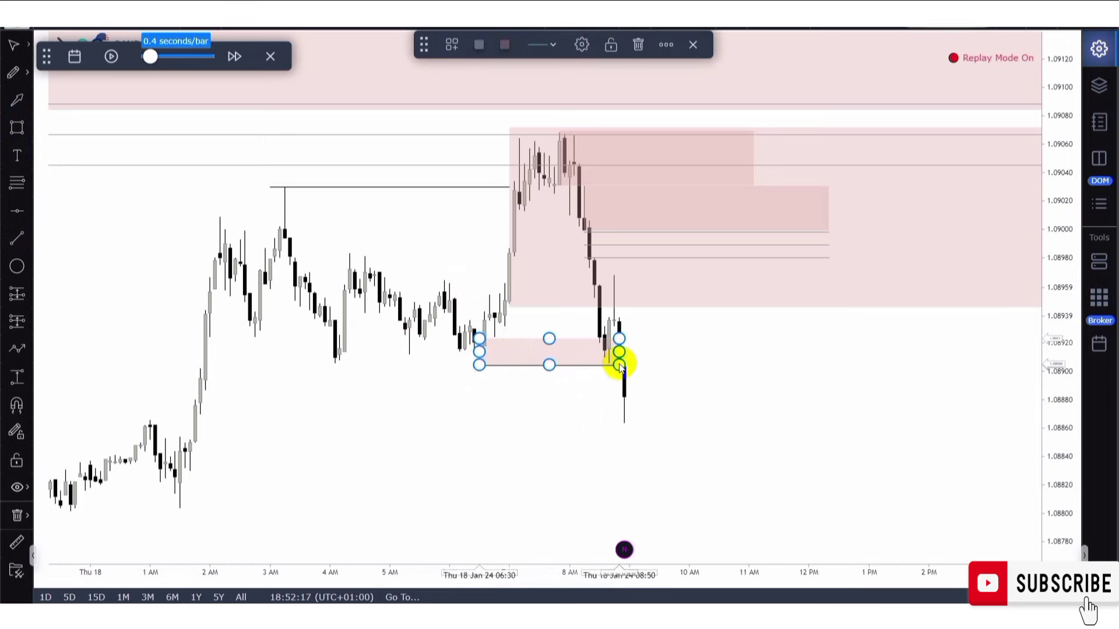
{"action": "left_click", "coordinate": [450, 46]}
{"action": "left_click", "coordinate": [498, 140]}
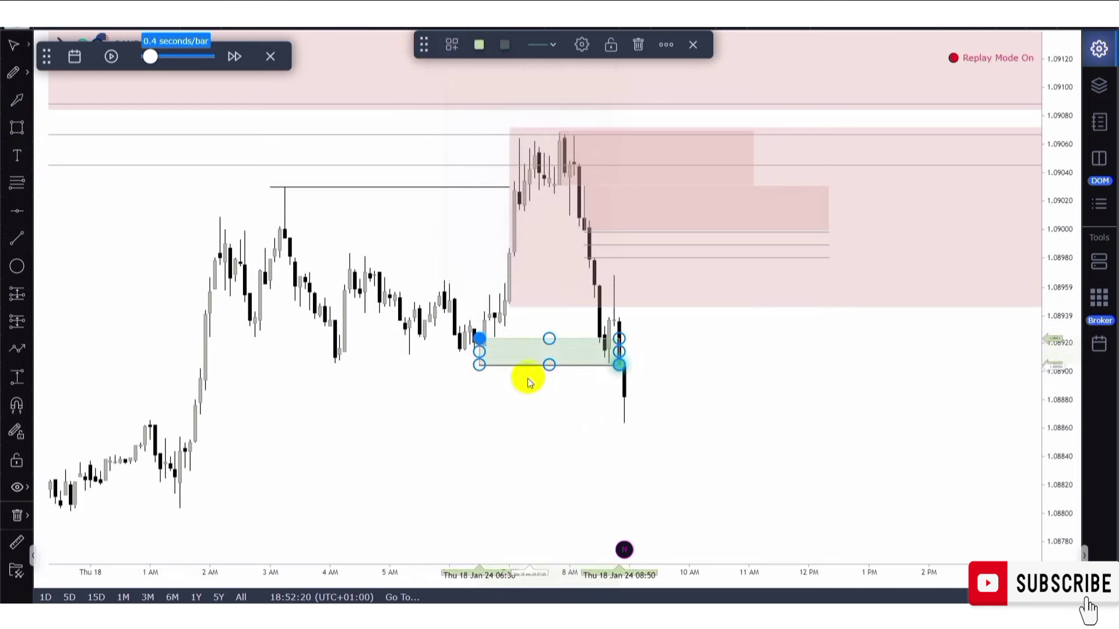
{"action": "left_click", "coordinate": [587, 395]}
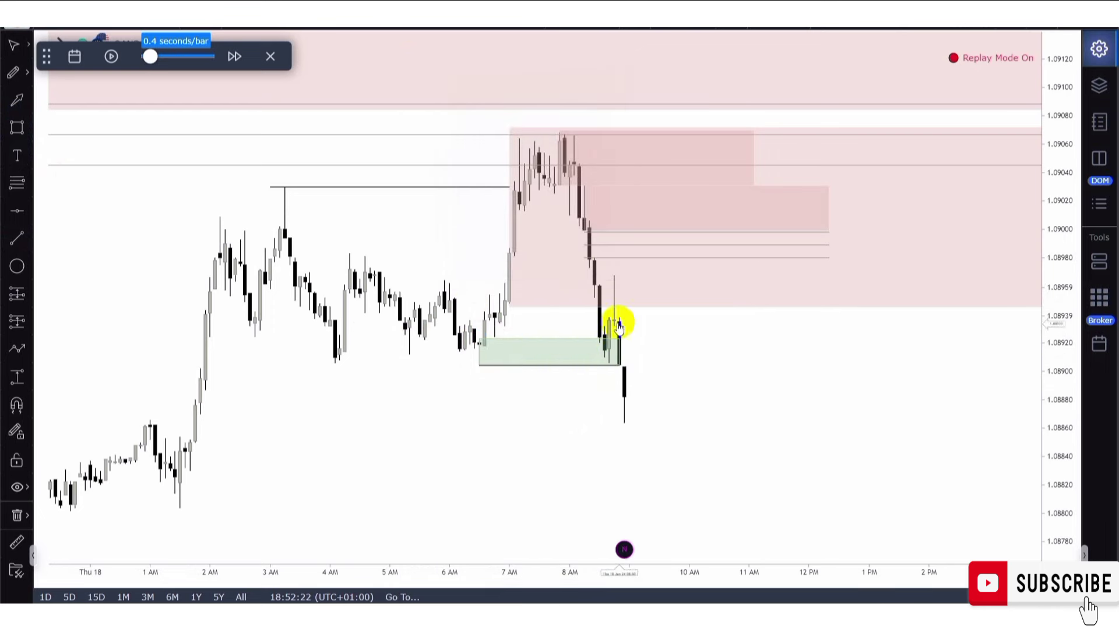
- Draw a supply rectangle from the last swing high before the 08:50 break to 12 PM, spanning about 1.0893 to 1.0897
{"action": "left_click_drag", "start_coordinate": [674, 334], "coordinate": [617, 349]}
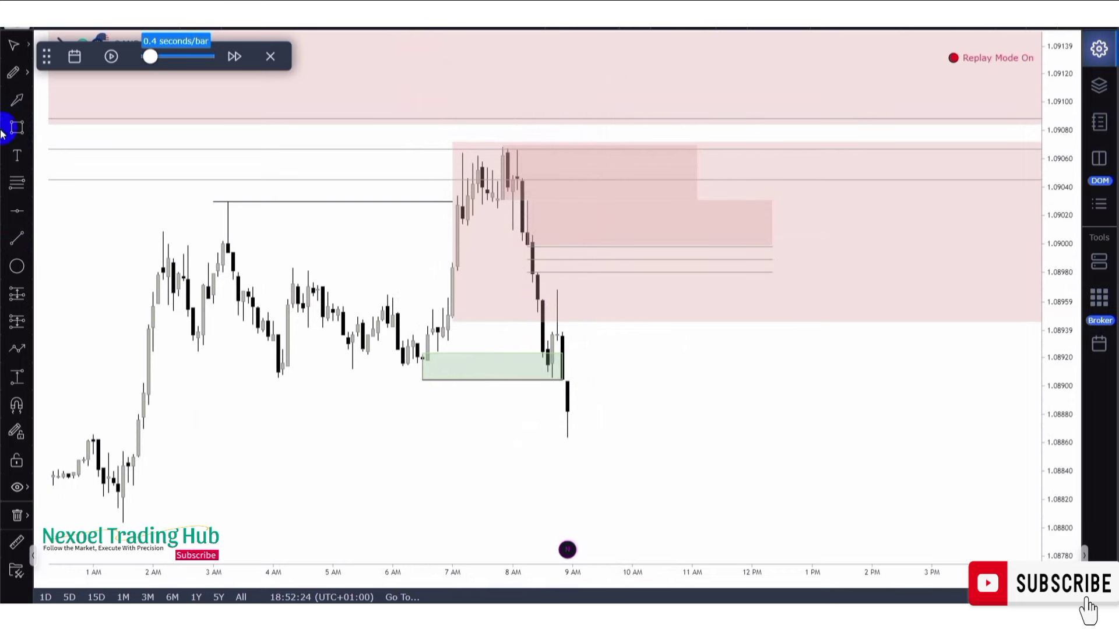
{"action": "left_click", "coordinate": [26, 127]}
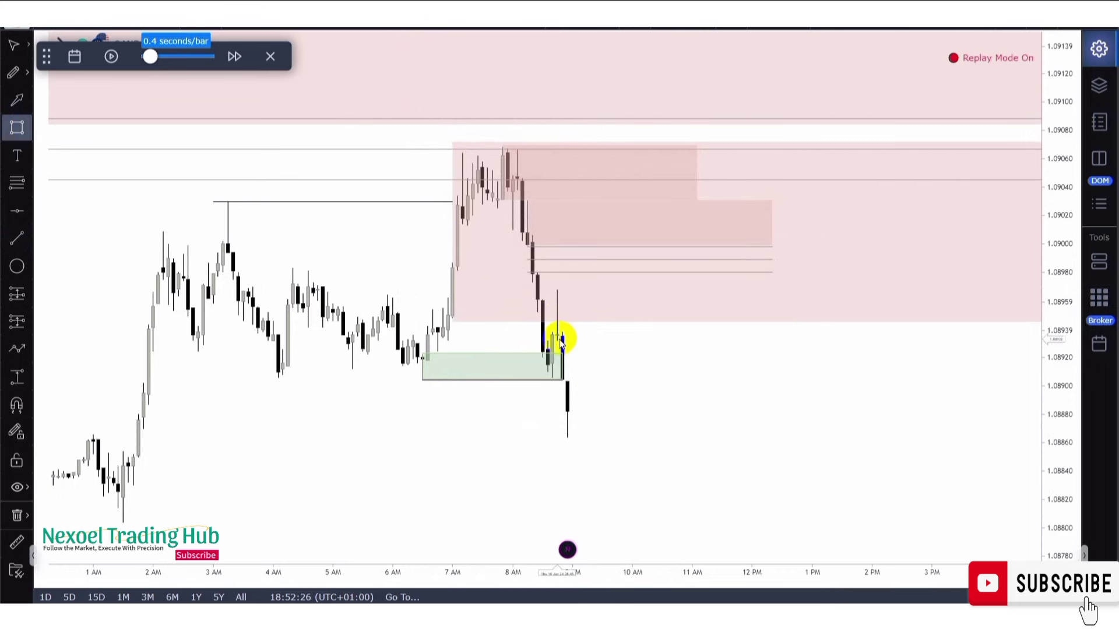
{"action": "mouse_move", "coordinate": [558, 341]}
{"action": "left_mouse_down"}
{"action": "mouse_move", "coordinate": [627, 285]}
{"action": "mouse_move", "coordinate": [753, 284]}
{"action": "left_mouse_up"}
- Adjust the lower edge of the uppermost small supply rectangle to about 1.0903
{"action": "scroll", "coordinate": [666, 408], "scroll_direction": "down", "scroll_amount": 5}
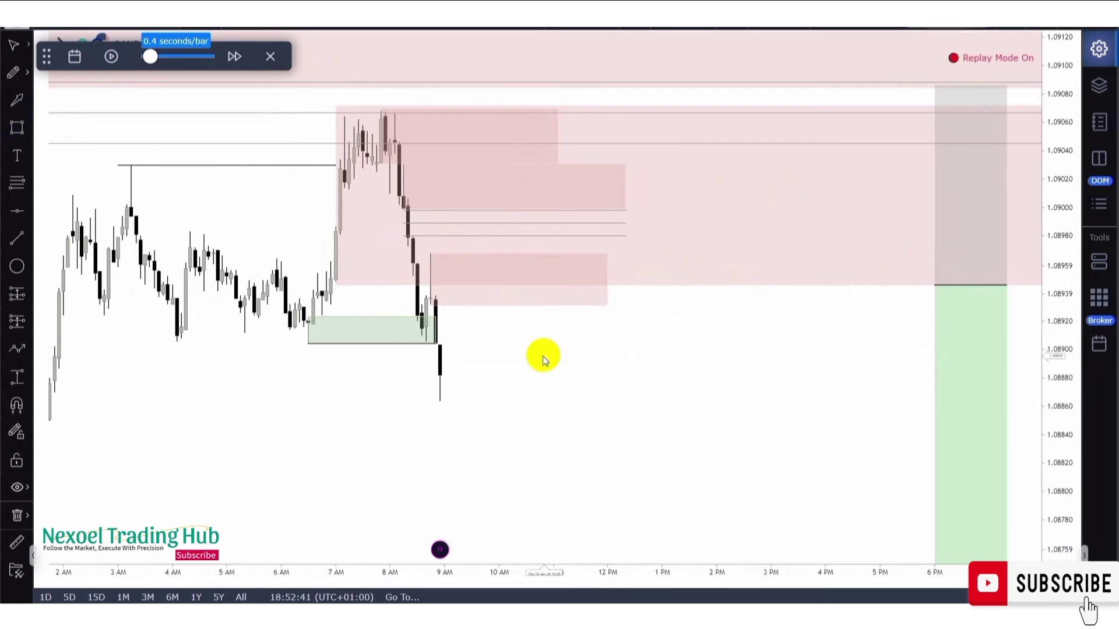
{"action": "left_click_drag", "start_coordinate": [1070, 256], "coordinate": [1073, 322]}
{"action": "left_click_drag", "start_coordinate": [717, 410], "coordinate": [757, 389]}
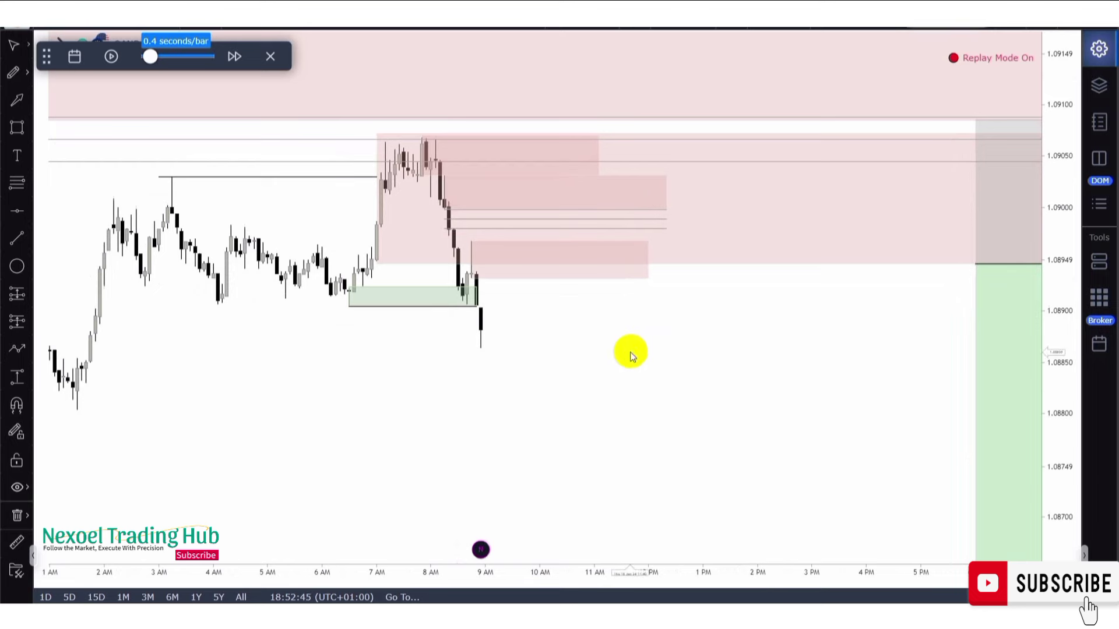
{"action": "scroll", "coordinate": [630, 352], "scroll_direction": "up", "scroll_amount": 2}
{"action": "scroll", "coordinate": [630, 352], "scroll_direction": "down", "scroll_amount": 2}
{"action": "scroll", "coordinate": [631, 351], "scroll_direction": "up", "scroll_amount": 2}
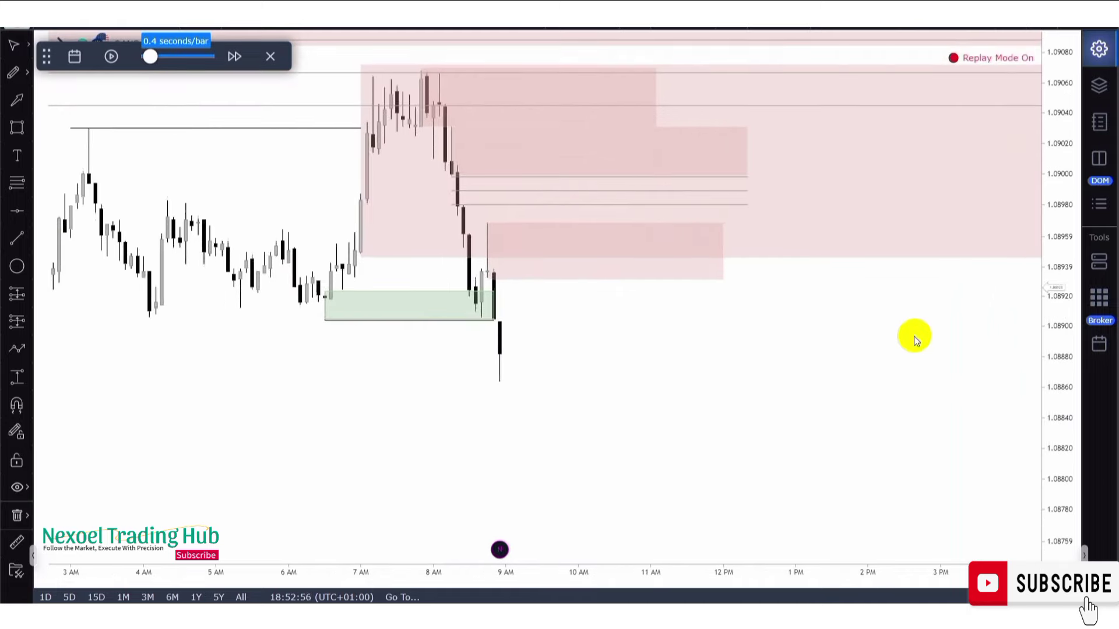
{"action": "left_click", "coordinate": [427, 237]}
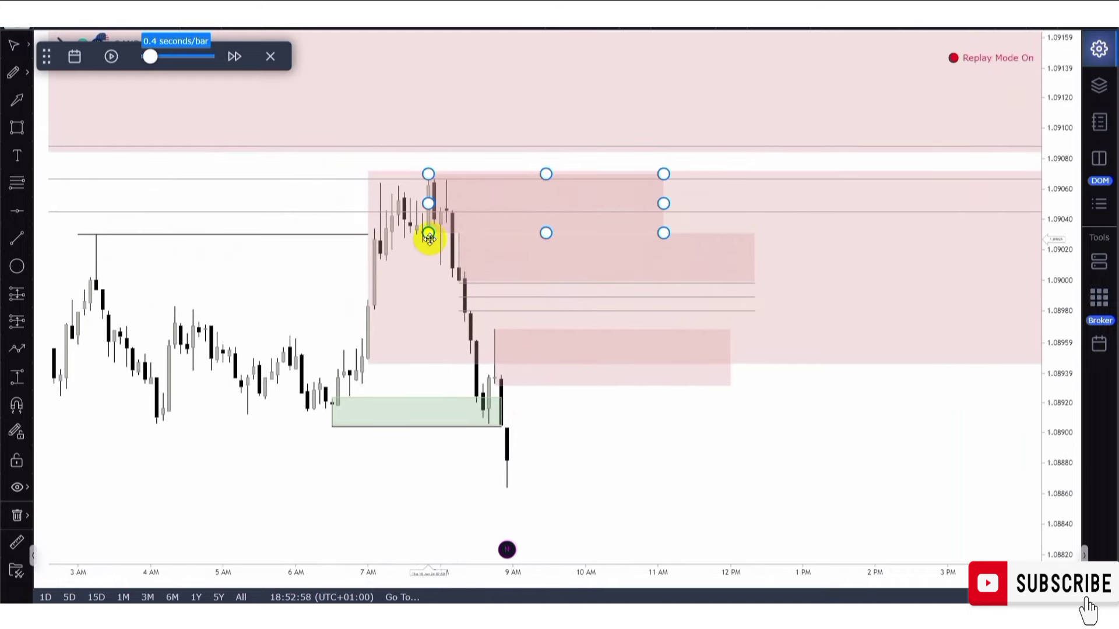
{"action": "left_click_drag", "start_coordinate": [428, 237], "coordinate": [434, 263]}
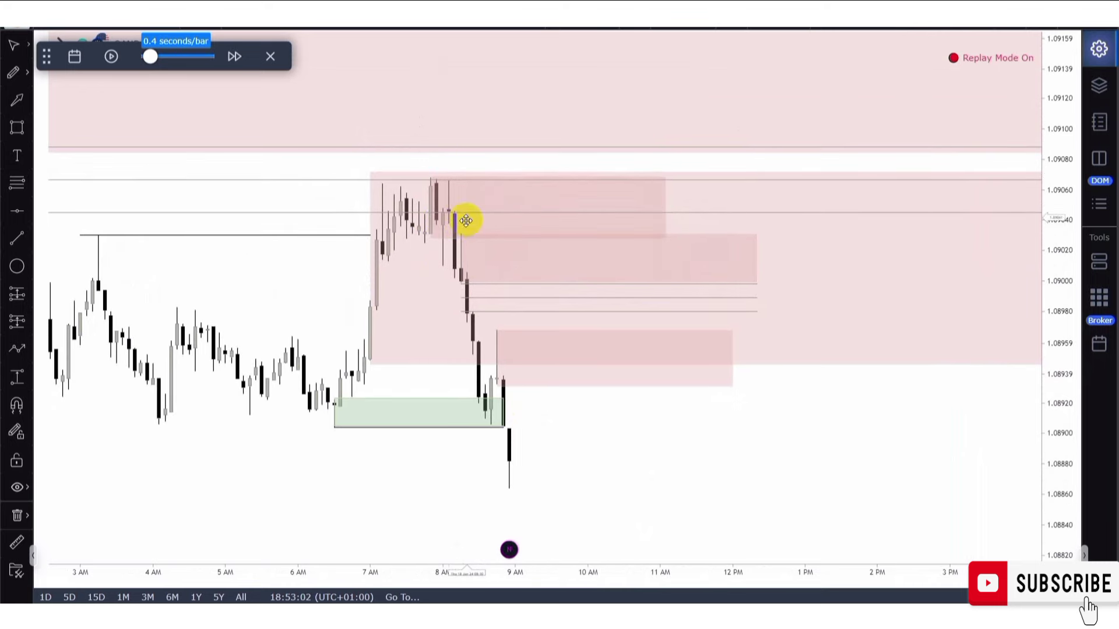
{"action": "scroll", "coordinate": [455, 320], "scroll_direction": "up", "scroll_amount": 2}
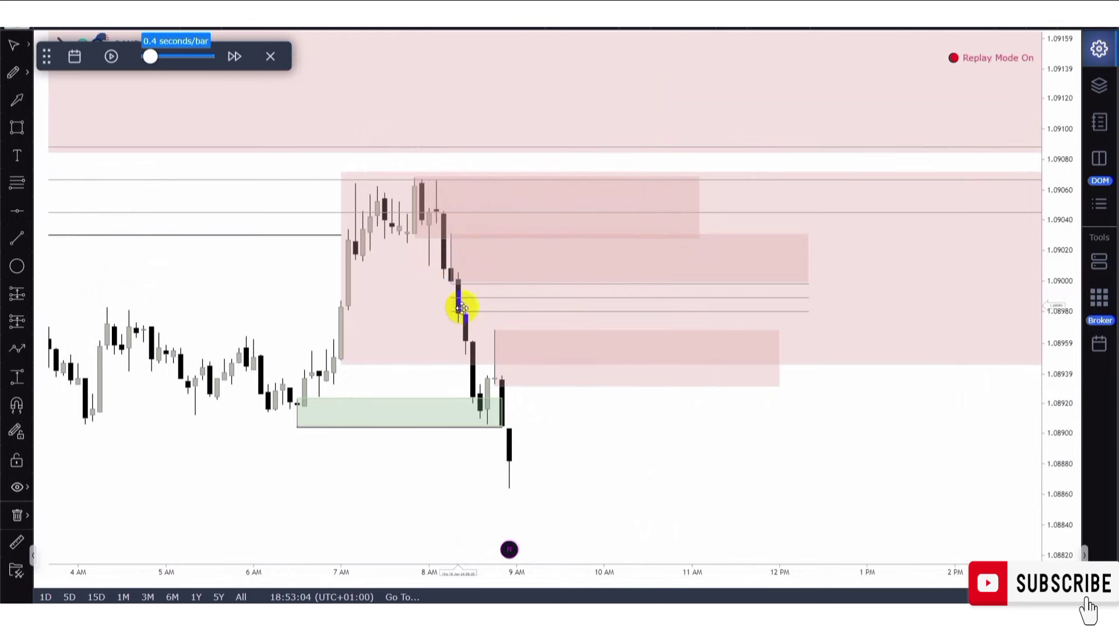
{"action": "left_click", "coordinate": [452, 269]}
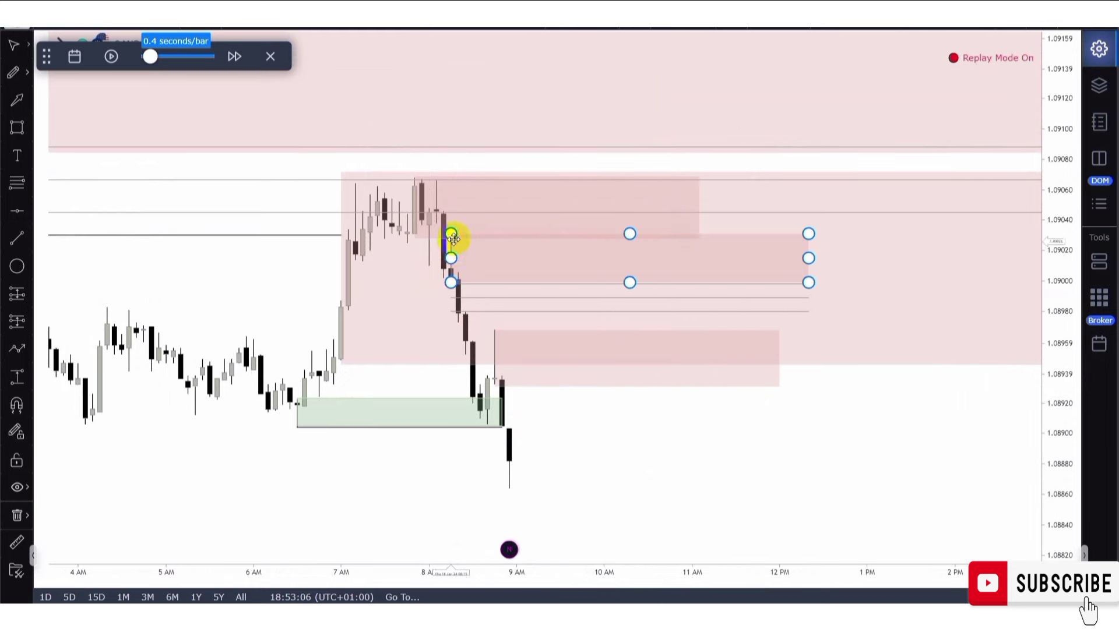
{"action": "left_click", "coordinate": [429, 220]}
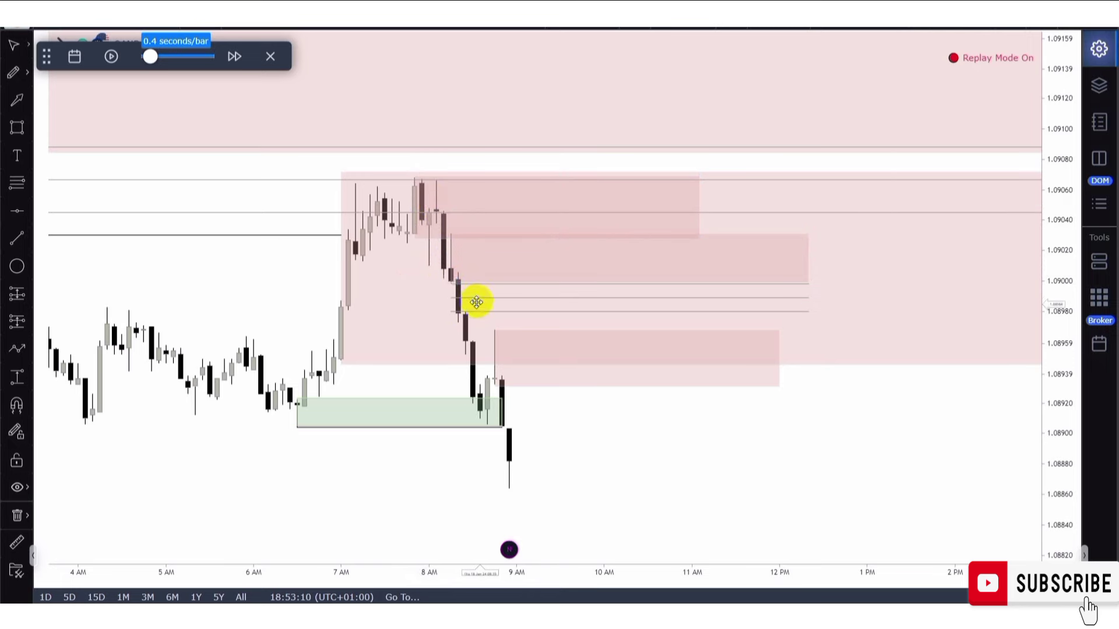
- Place a short position with entry at the newest supply rectangle's lower edge, about 1.0893, and stop just above the zone, about 1.0897
{"action": "left_click_drag", "start_coordinate": [640, 480], "coordinate": [685, 389]}
{"action": "scroll", "coordinate": [402, 392], "scroll_direction": "down", "scroll_amount": 3}
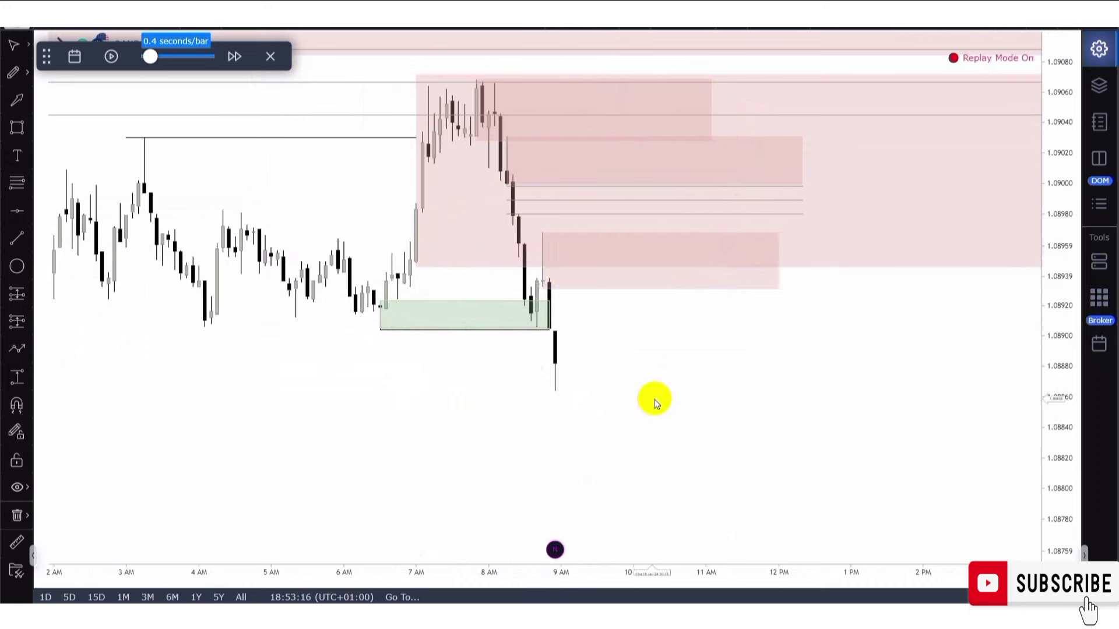
{"action": "scroll", "coordinate": [665, 424], "scroll_direction": "down", "scroll_amount": 2}
{"action": "left_click_drag", "start_coordinate": [670, 438], "coordinate": [720, 457]}
{"action": "scroll", "coordinate": [704, 446], "scroll_direction": "up", "scroll_amount": 1}
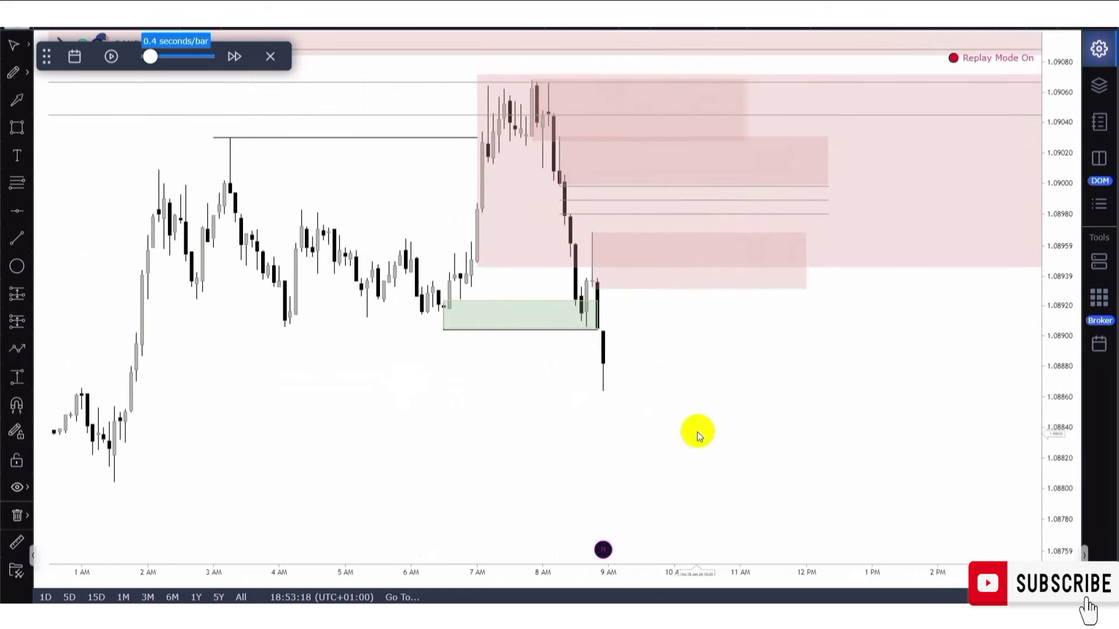
{"action": "scroll", "coordinate": [697, 430], "scroll_direction": "up", "scroll_amount": 2}
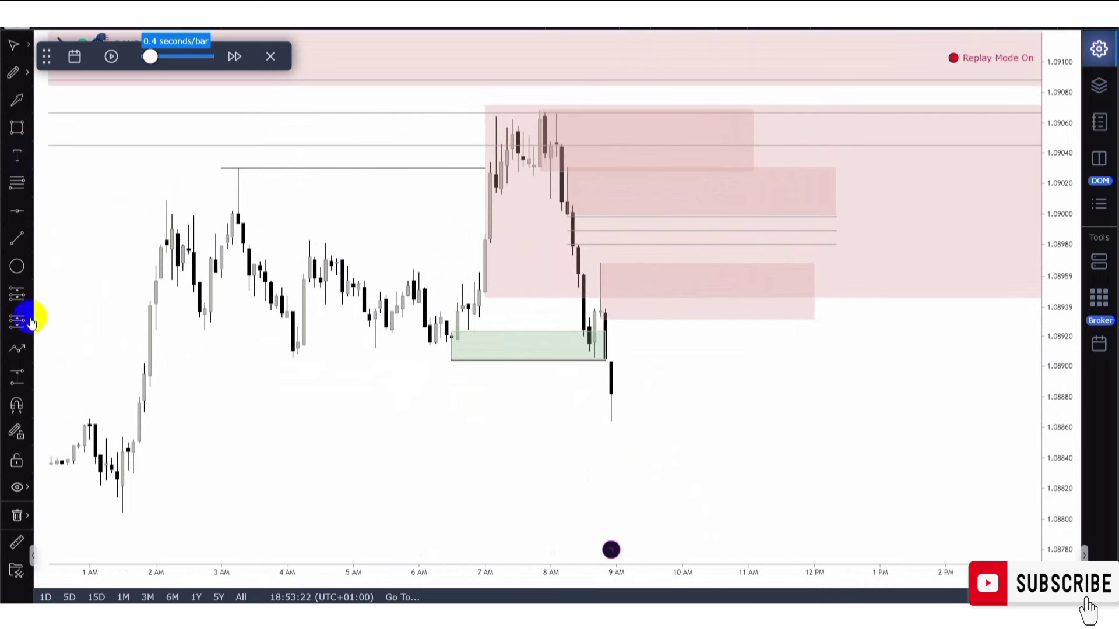
{"action": "left_click", "coordinate": [748, 322]}
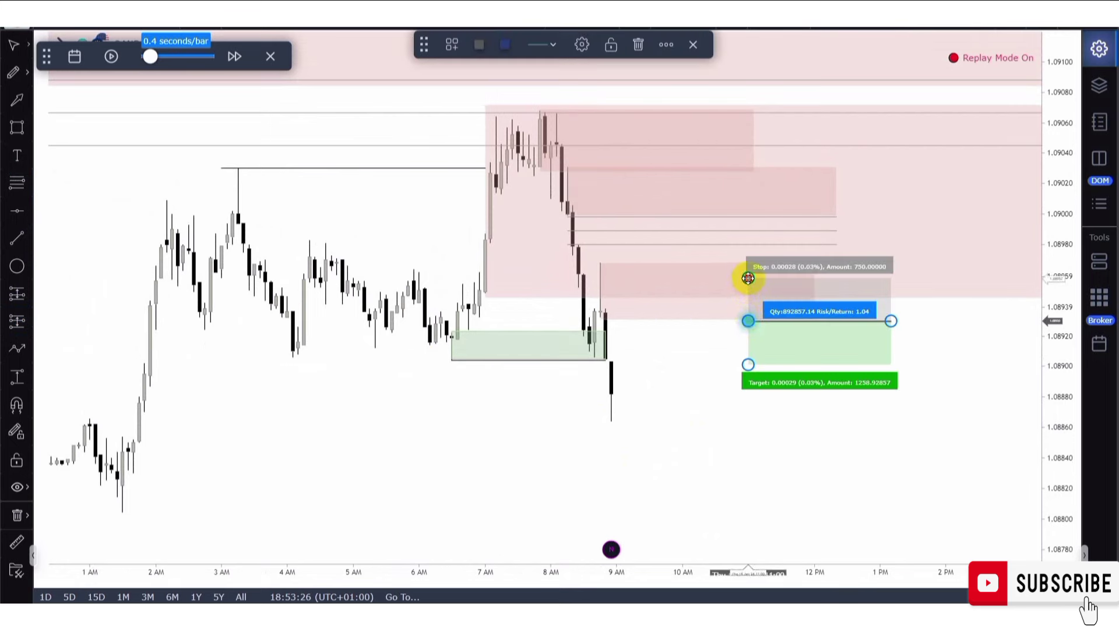
{"action": "left_click_drag", "start_coordinate": [747, 278], "coordinate": [739, 252]}
- Extend the new short position's target down to about 1.0846, level with the target of the larger short position
{"action": "scroll", "coordinate": [894, 315], "scroll_direction": "down", "scroll_amount": 5}
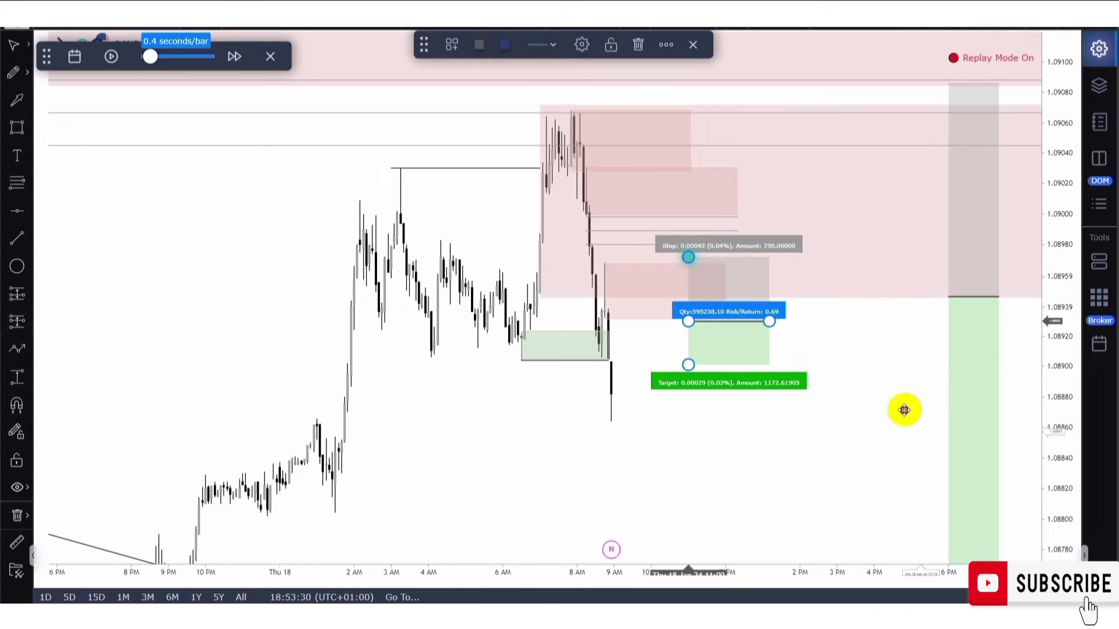
{"action": "left_click_drag", "start_coordinate": [904, 410], "coordinate": [851, 209]}
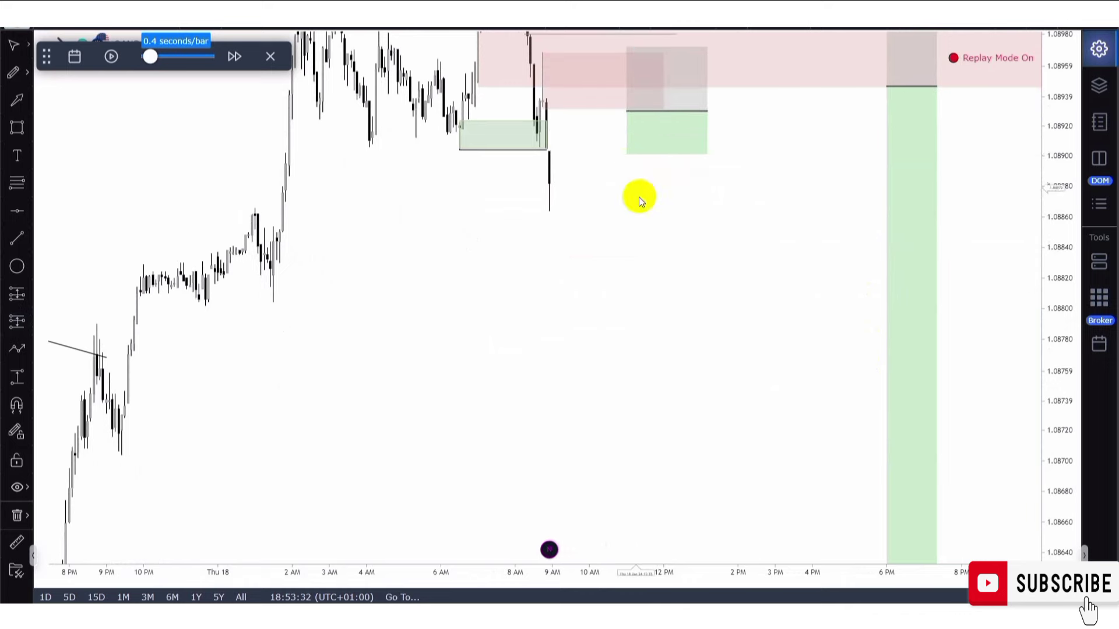
{"action": "left_click_drag", "start_coordinate": [659, 309], "coordinate": [794, 210]}
{"action": "left_click_drag", "start_coordinate": [1073, 255], "coordinate": [1066, 342]}
{"action": "left_click_drag", "start_coordinate": [911, 341], "coordinate": [763, 320]}
{"action": "scroll", "coordinate": [799, 299], "scroll_direction": "down", "scroll_amount": 3}
{"action": "left_click_drag", "start_coordinate": [680, 292], "coordinate": [724, 332]}
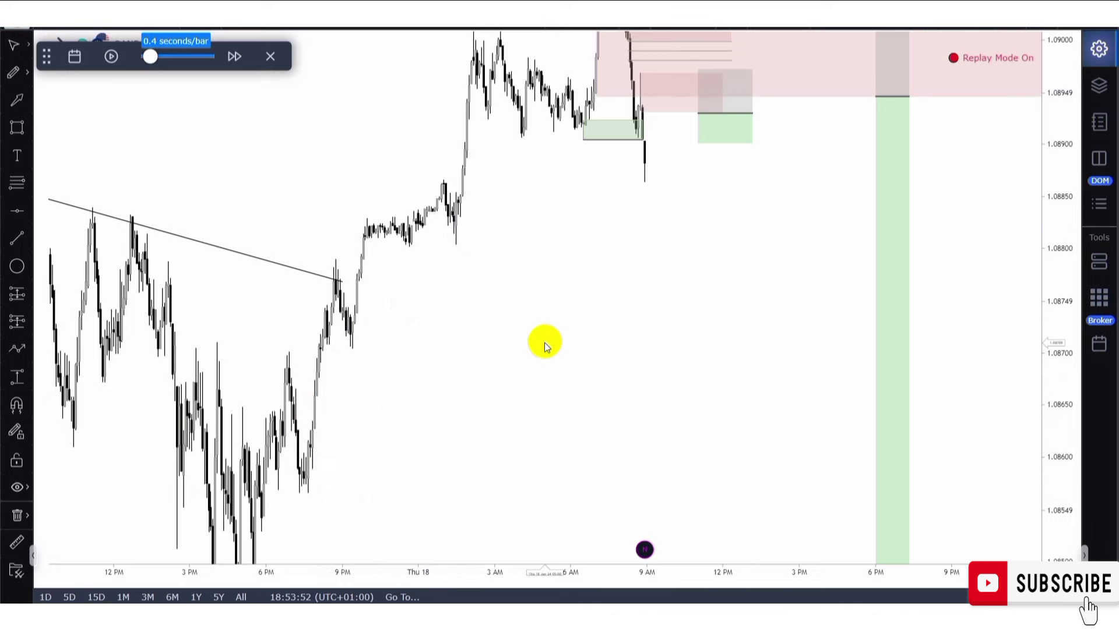
{"action": "scroll", "coordinate": [666, 315], "scroll_direction": "up", "scroll_amount": 3}
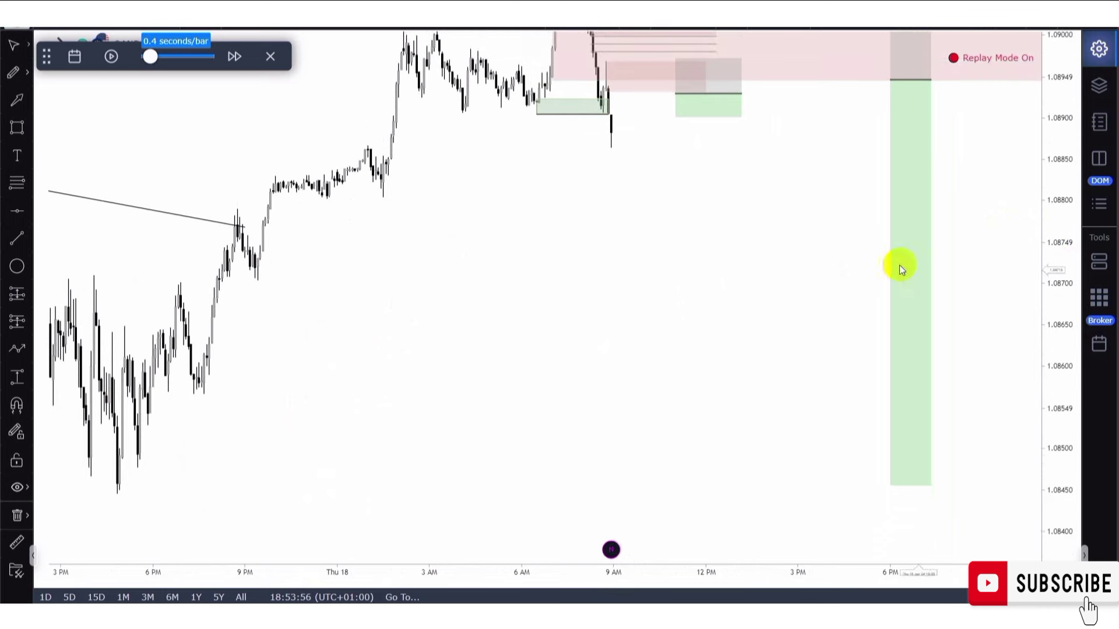
{"action": "left_click", "coordinate": [675, 114]}
{"action": "mouse_move", "coordinate": [675, 114]}
{"action": "left_mouse_down"}
{"action": "mouse_move", "coordinate": [704, 180]}
{"action": "mouse_move", "coordinate": [746, 483]}
{"action": "left_mouse_up"}
{"action": "left_click", "coordinate": [786, 300]}
{"action": "scroll", "coordinate": [769, 329], "scroll_direction": "up", "scroll_amount": 3}
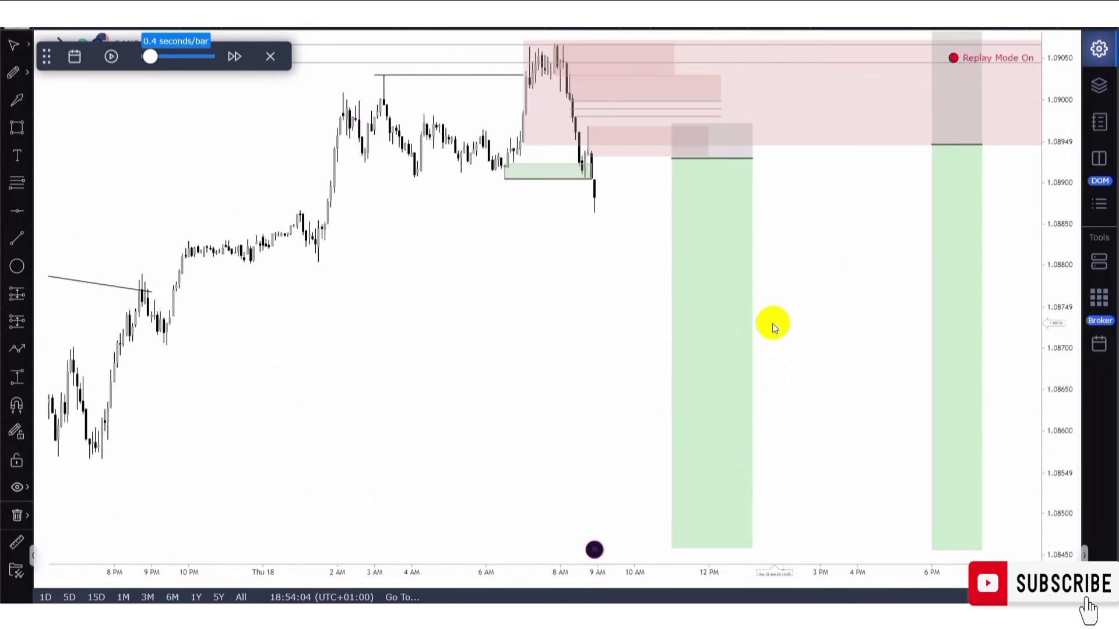
- Examine the newest supply zone and the supply zone above it, including the lines beneath that upper zone
{"action": "scroll", "coordinate": [777, 309], "scroll_direction": "up", "scroll_amount": 2}
{"action": "scroll", "coordinate": [676, 198], "scroll_direction": "up", "scroll_amount": 2}
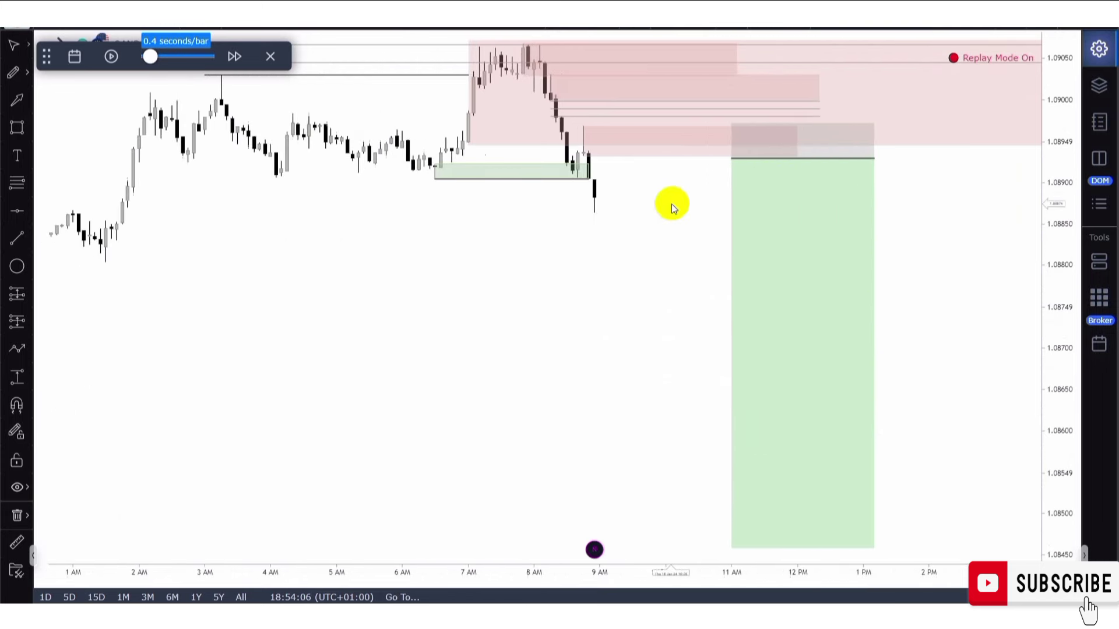
{"action": "left_click_drag", "start_coordinate": [1069, 323], "coordinate": [1042, 237]}
{"action": "scroll", "coordinate": [950, 219], "scroll_direction": "down", "scroll_amount": 2}
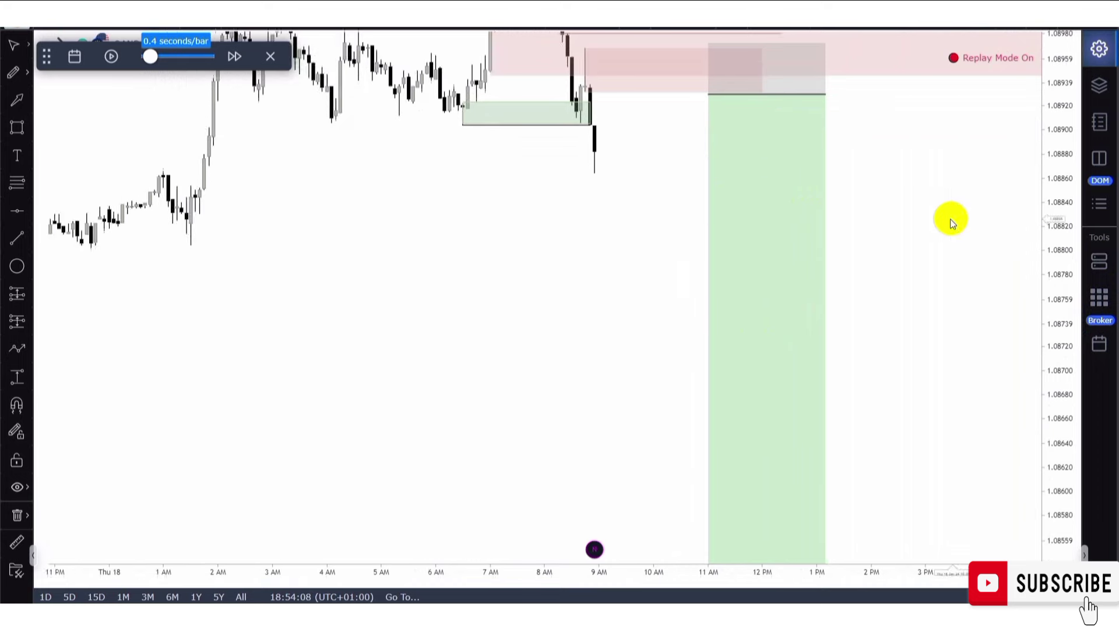
{"action": "scroll", "coordinate": [951, 221], "scroll_direction": "down", "scroll_amount": 1}
{"action": "left_click_drag", "start_coordinate": [1054, 187], "coordinate": [1054, 265]}
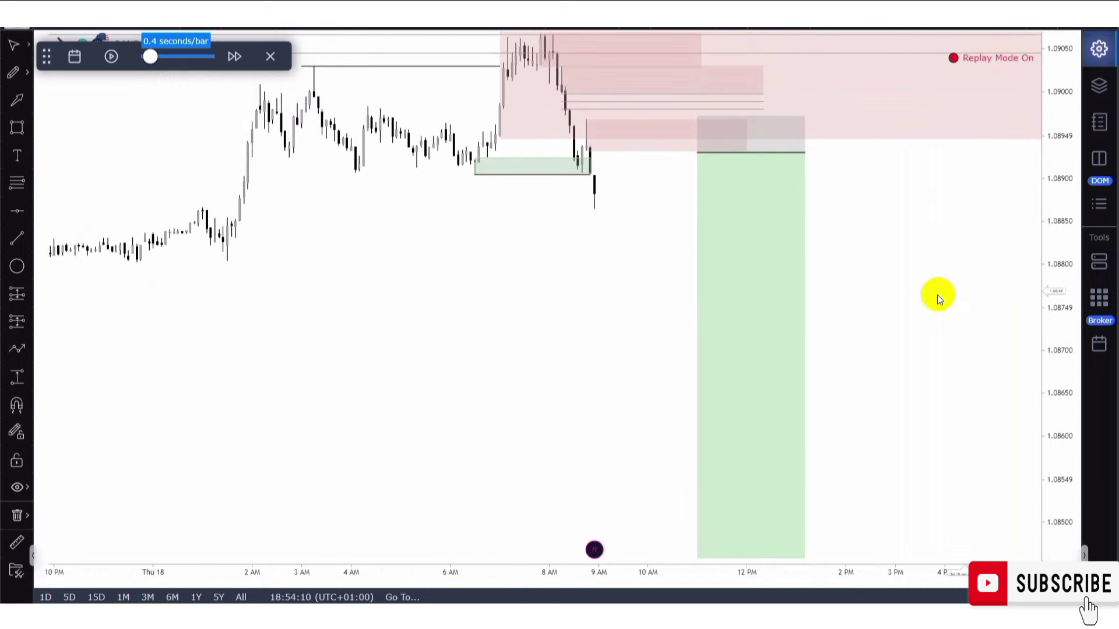
{"action": "mouse_move", "coordinate": [938, 299]}
{"action": "left_mouse_down"}
{"action": "mouse_move", "coordinate": [907, 274]}
{"action": "mouse_move", "coordinate": [873, 390]}
{"action": "mouse_move", "coordinate": [799, 413]}
{"action": "left_mouse_up"}
{"action": "scroll", "coordinate": [872, 391], "scroll_direction": "up", "scroll_amount": 1}
{"action": "left_click", "coordinate": [486, 254]}
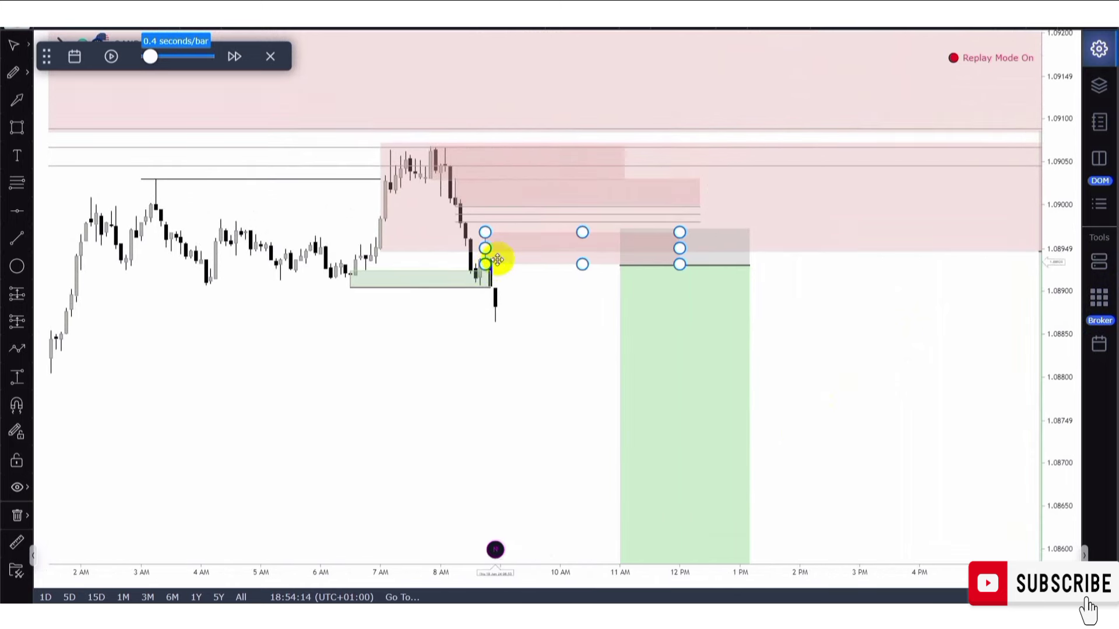
{"action": "left_click", "coordinate": [508, 198]}
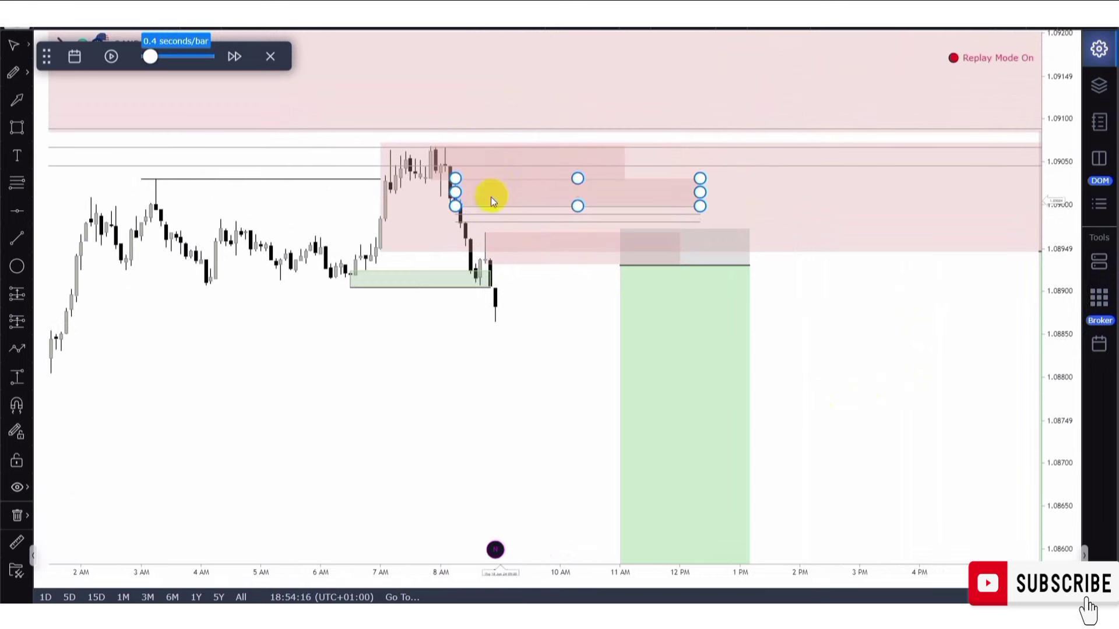
{"action": "left_click", "coordinate": [516, 203]}
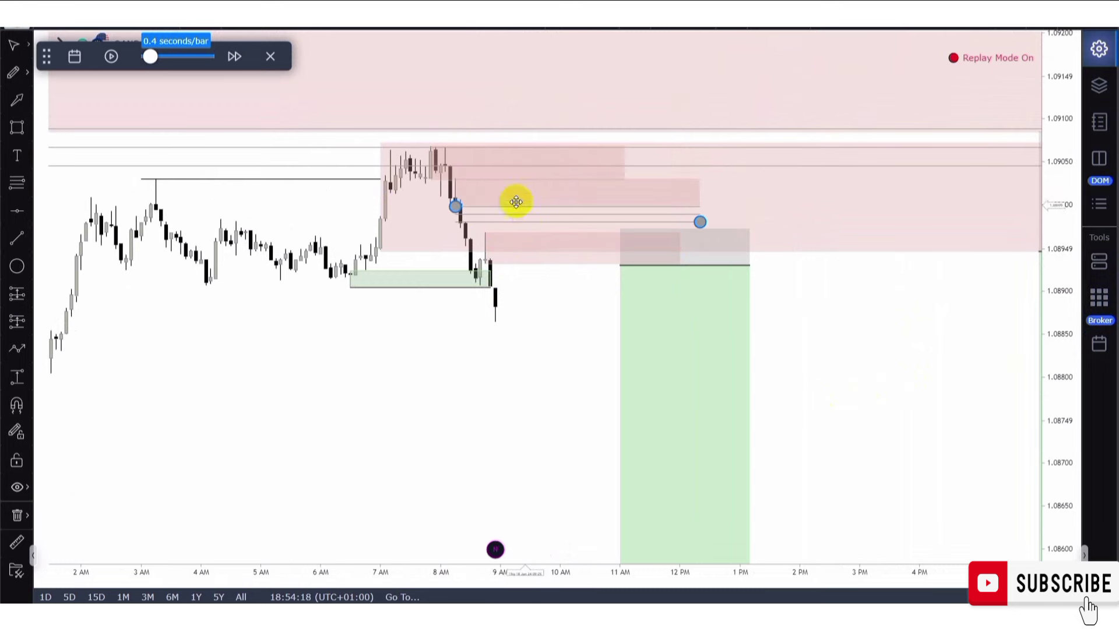
- Move the newest short position back in time to start at about 9 AM, with its entry at the supply zone's lower edge
{"action": "left_click", "coordinate": [726, 295]}
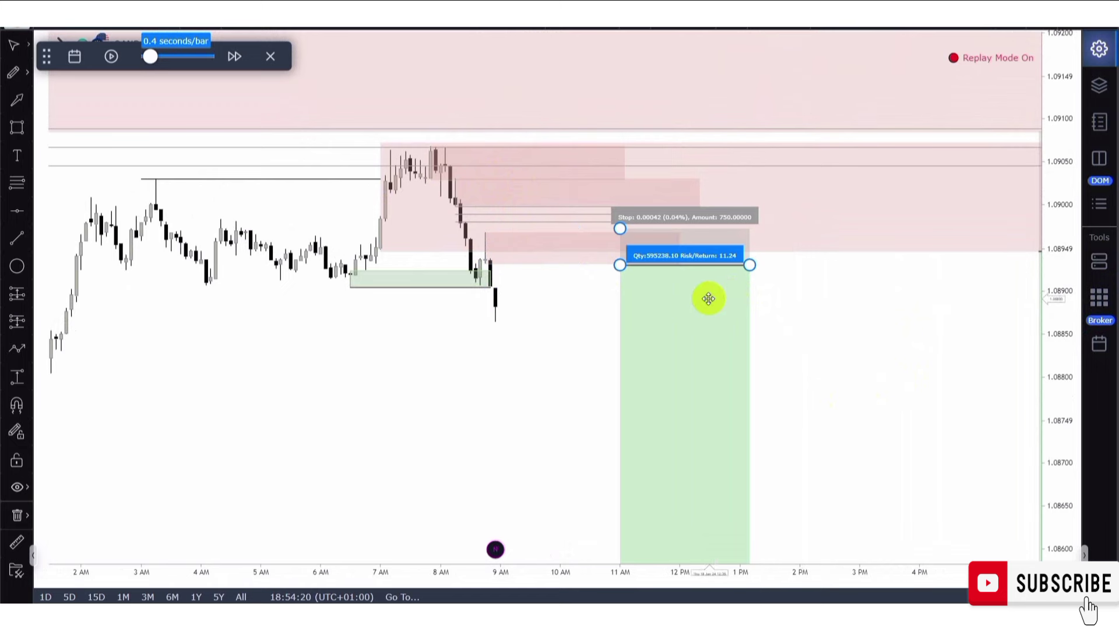
{"action": "left_click_drag", "start_coordinate": [641, 266], "coordinate": [521, 266]}
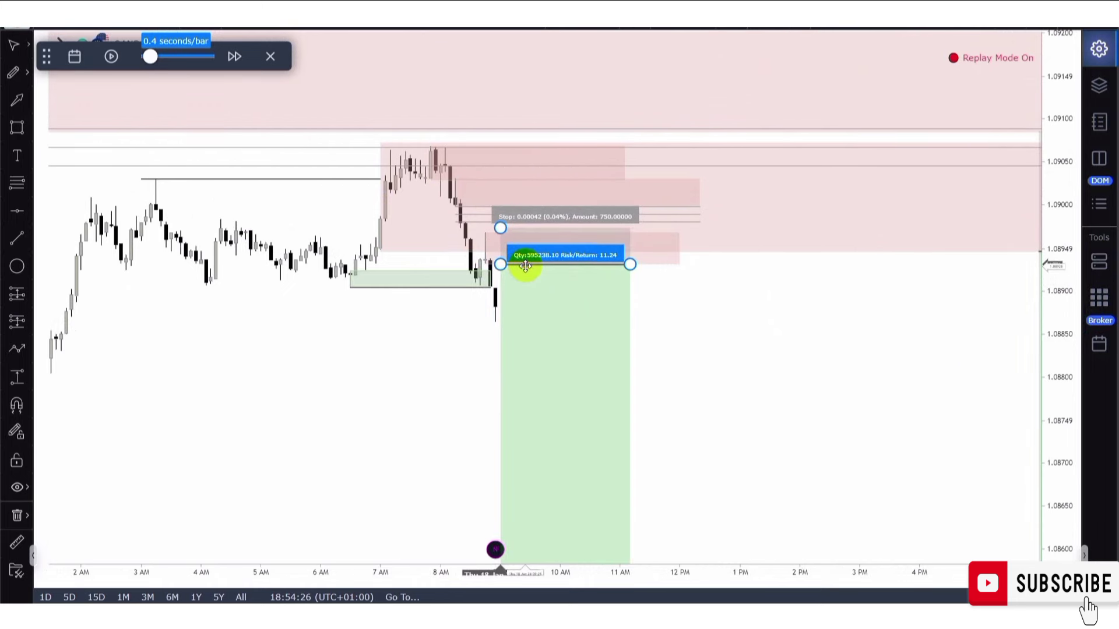
{"action": "left_click", "coordinate": [692, 319]}
- Place a short position at about 12:20 PM with entry at about 1.0899, below the upper small supply zone, and stop at about 1.0908
{"action": "left_click_drag", "start_coordinate": [787, 347], "coordinate": [735, 350]}
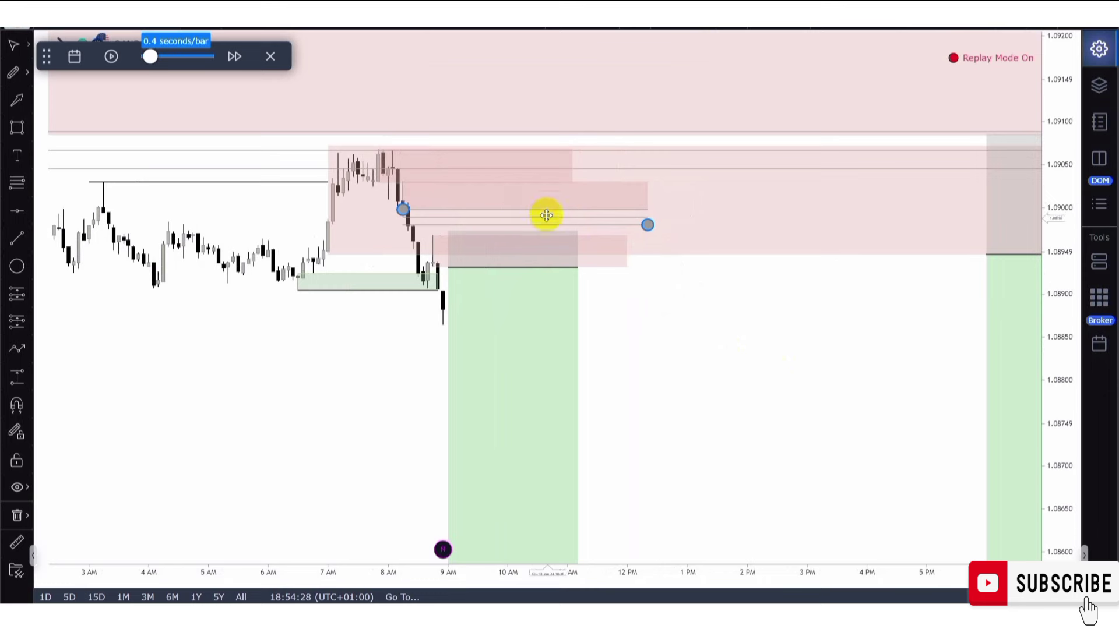
{"action": "left_click", "coordinate": [610, 199]}
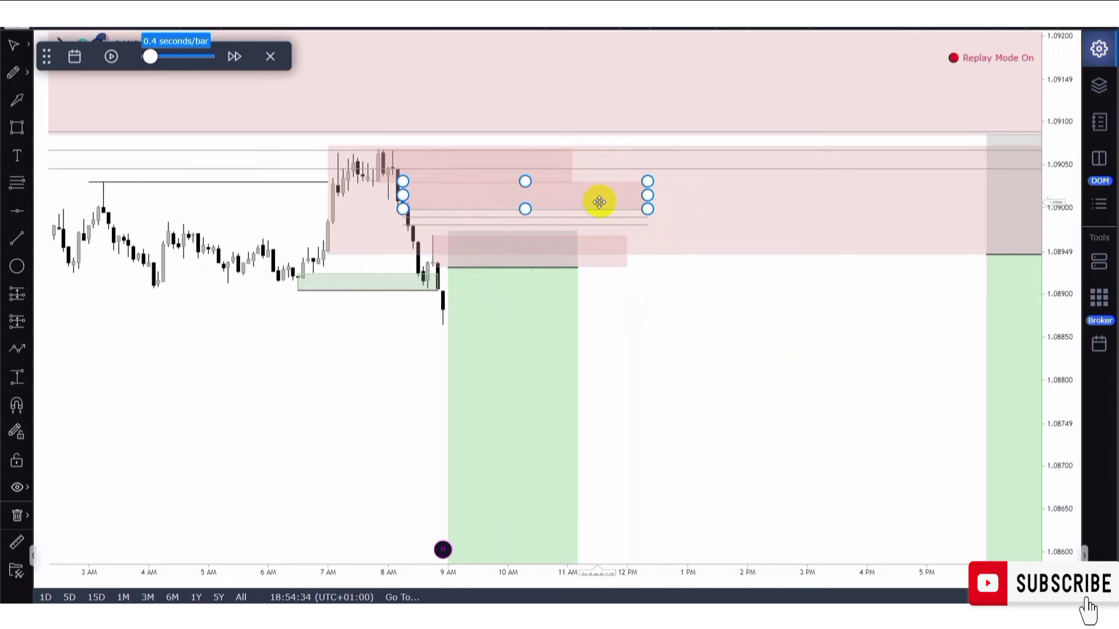
{"action": "left_click", "coordinate": [17, 321]}
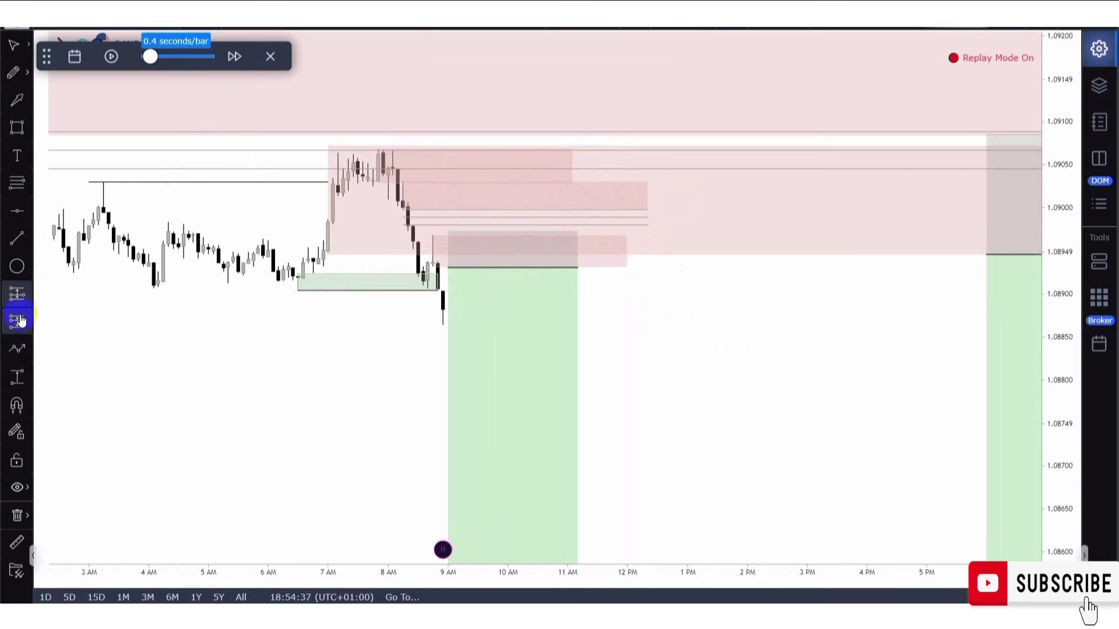
{"action": "left_click", "coordinate": [652, 219]}
{"action": "left_click_drag", "start_coordinate": [652, 220], "coordinate": [648, 218]}
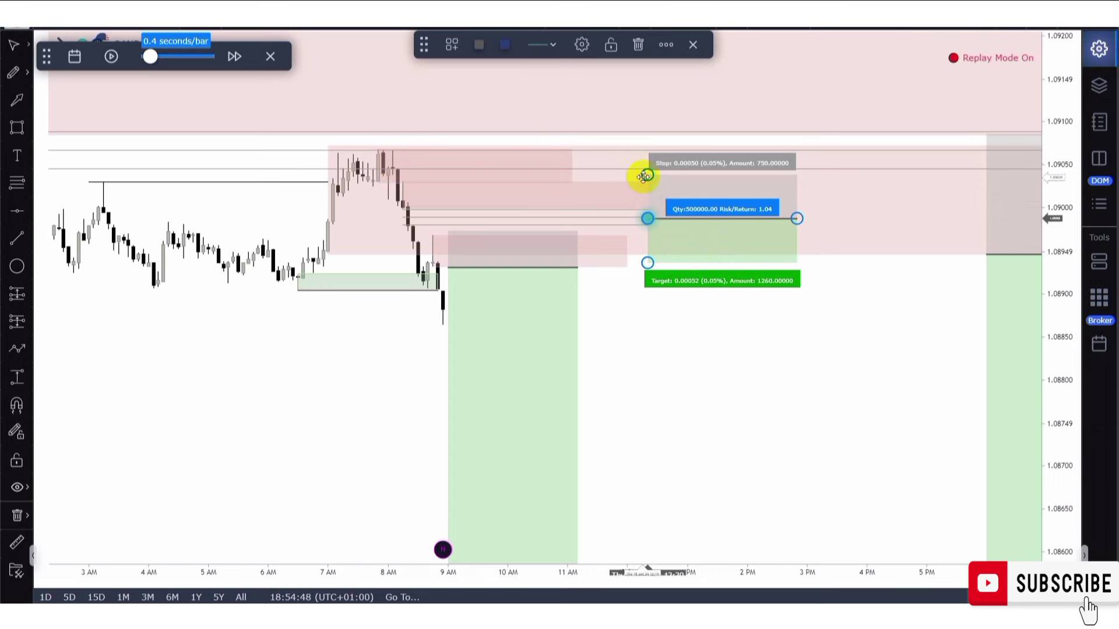
{"action": "left_click_drag", "start_coordinate": [647, 174], "coordinate": [638, 142]}
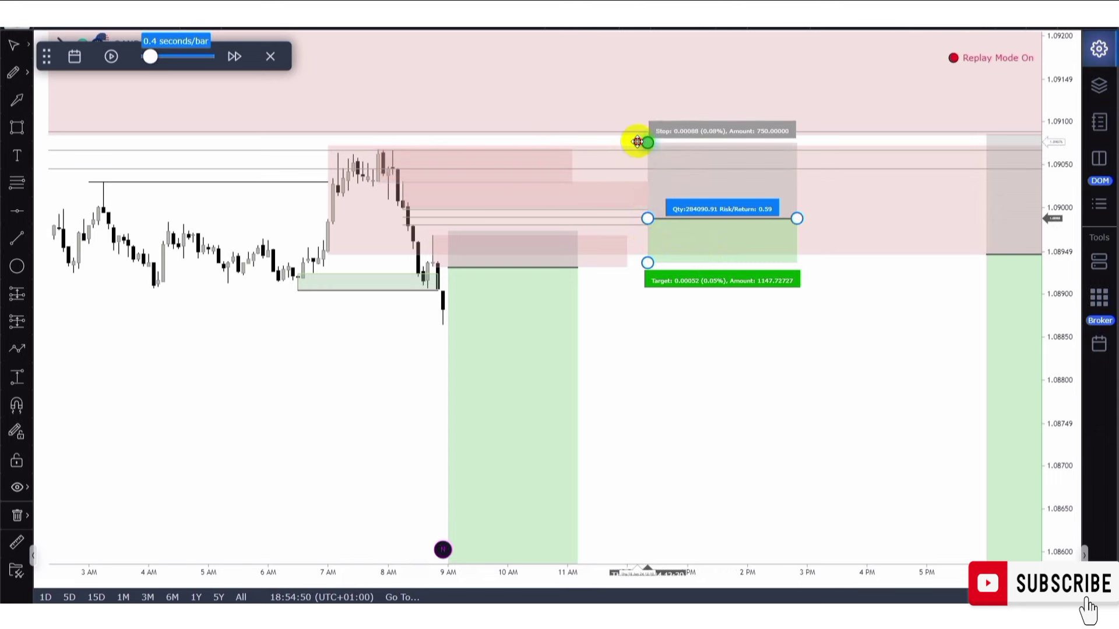
- Extend the 12:20 PM short position's target down to about 1.0846, level with the targets of the other two short positions
{"action": "scroll", "coordinate": [725, 359], "scroll_direction": "down", "scroll_amount": 3}
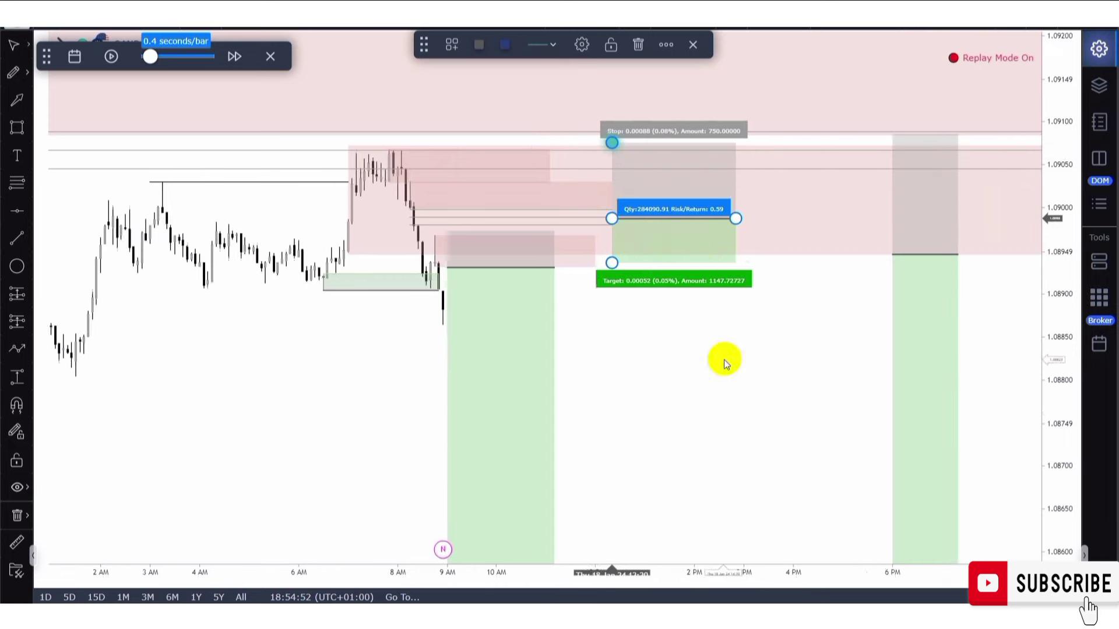
{"action": "left_click_drag", "start_coordinate": [747, 384], "coordinate": [785, 174]}
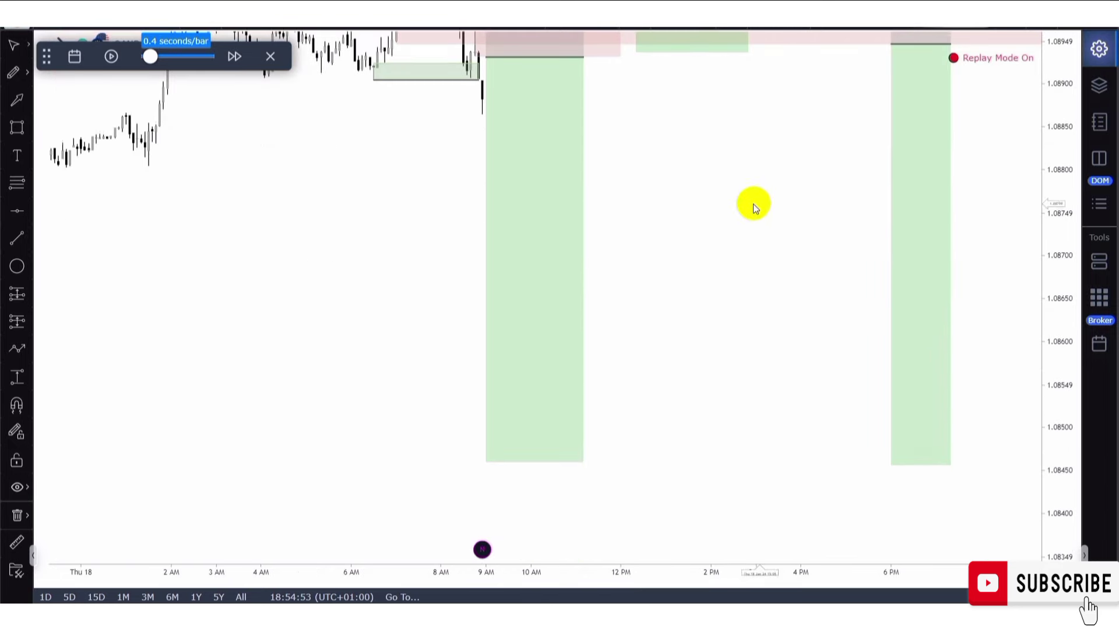
{"action": "left_click", "coordinate": [640, 53]}
{"action": "left_click_drag", "start_coordinate": [699, 175], "coordinate": [707, 217]}
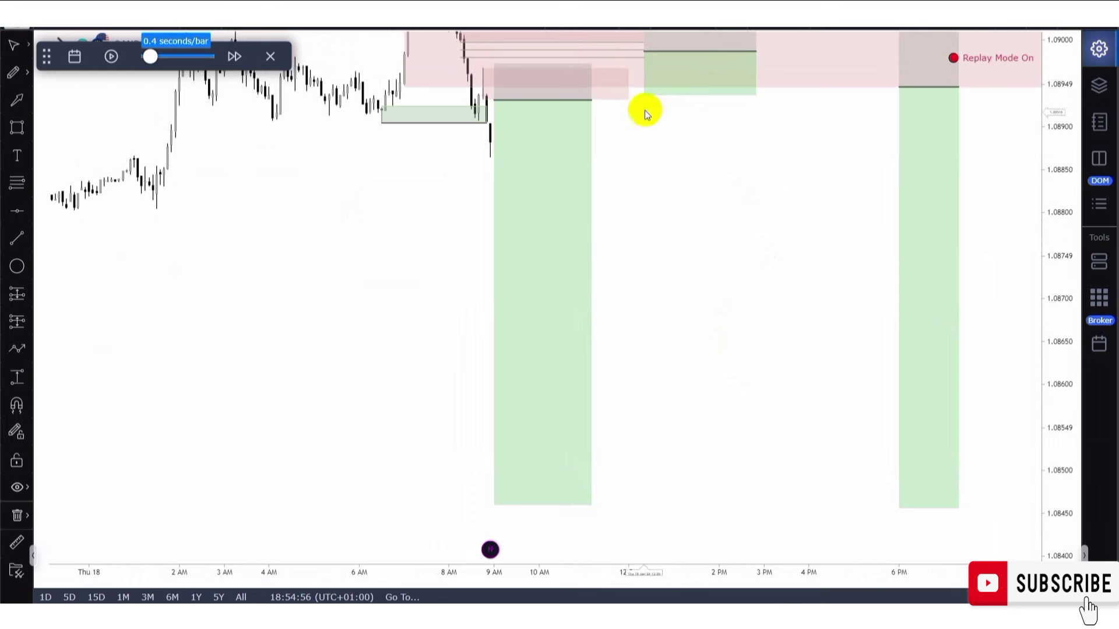
{"action": "left_click_drag", "start_coordinate": [644, 95], "coordinate": [715, 508]}
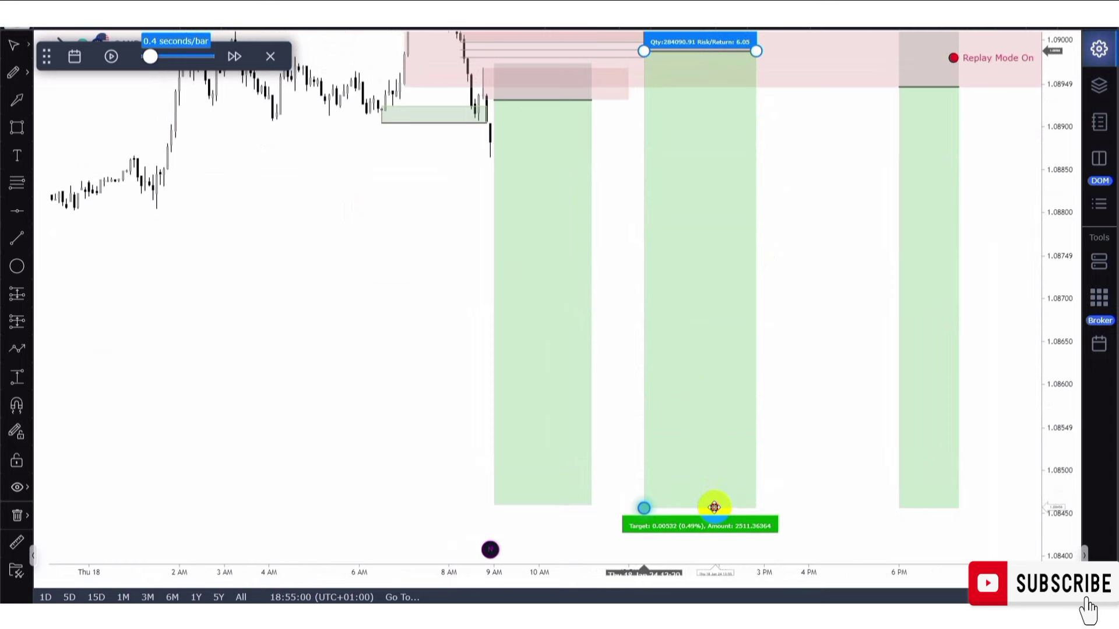
{"action": "double_click", "coordinate": [721, 507]}
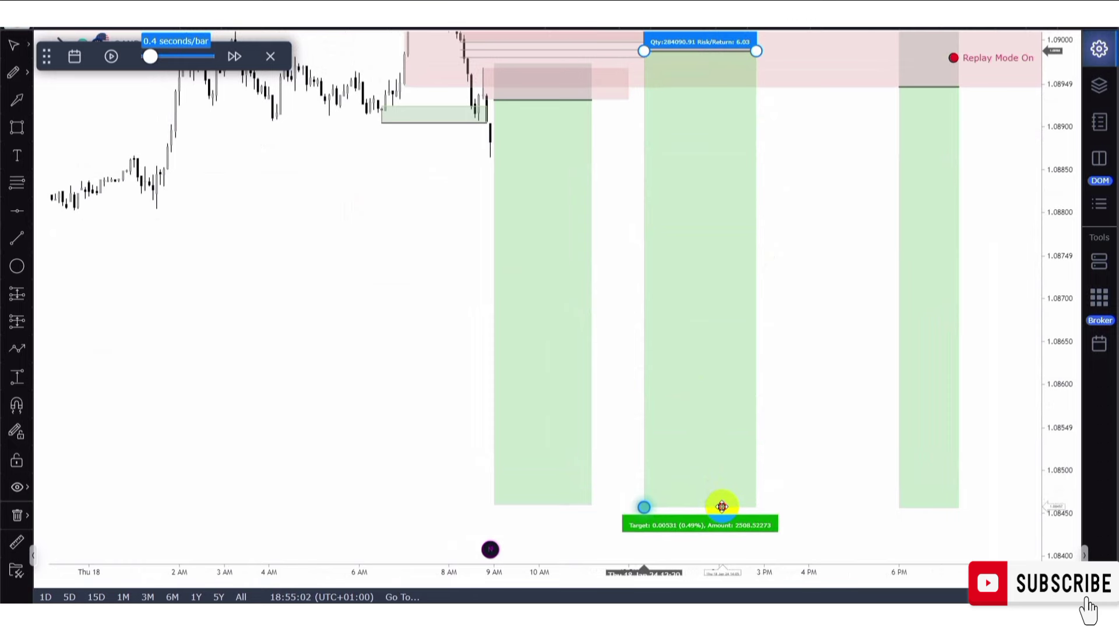
{"action": "left_click", "coordinate": [810, 362]}
- Bring all three short positions into full view and play the bar replay forward to about 10:30 AM
{"action": "left_click_drag", "start_coordinate": [835, 300], "coordinate": [821, 448]}
{"action": "scroll", "coordinate": [839, 439], "scroll_direction": "up", "scroll_amount": 2}
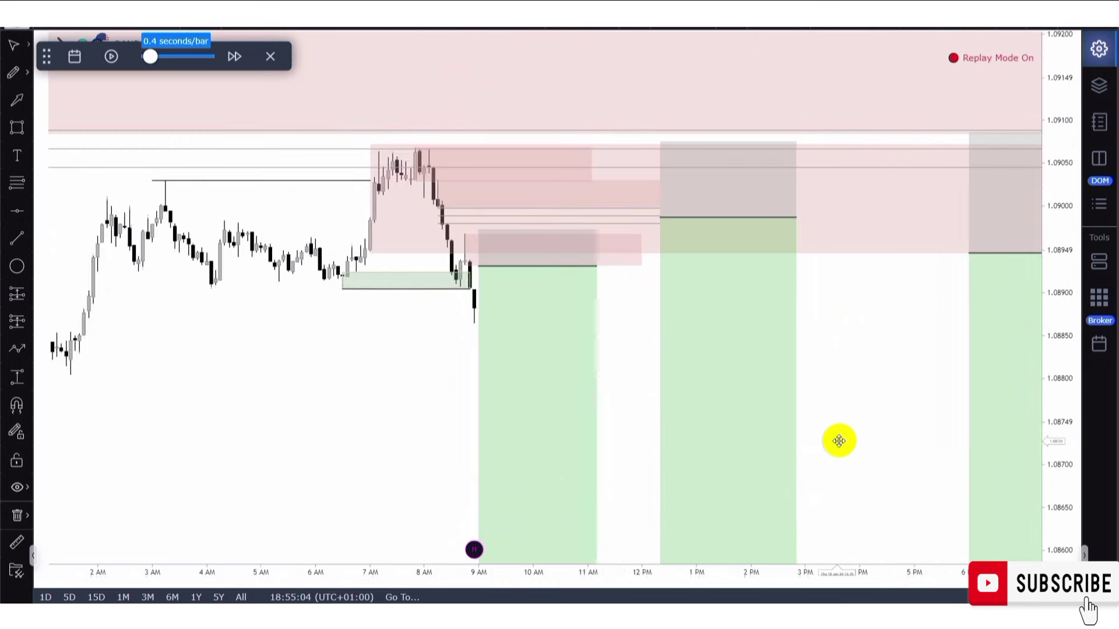
{"action": "left_click_drag", "start_coordinate": [901, 421], "coordinate": [862, 362]}
{"action": "scroll", "coordinate": [862, 361], "scroll_direction": "down", "scroll_amount": 2}
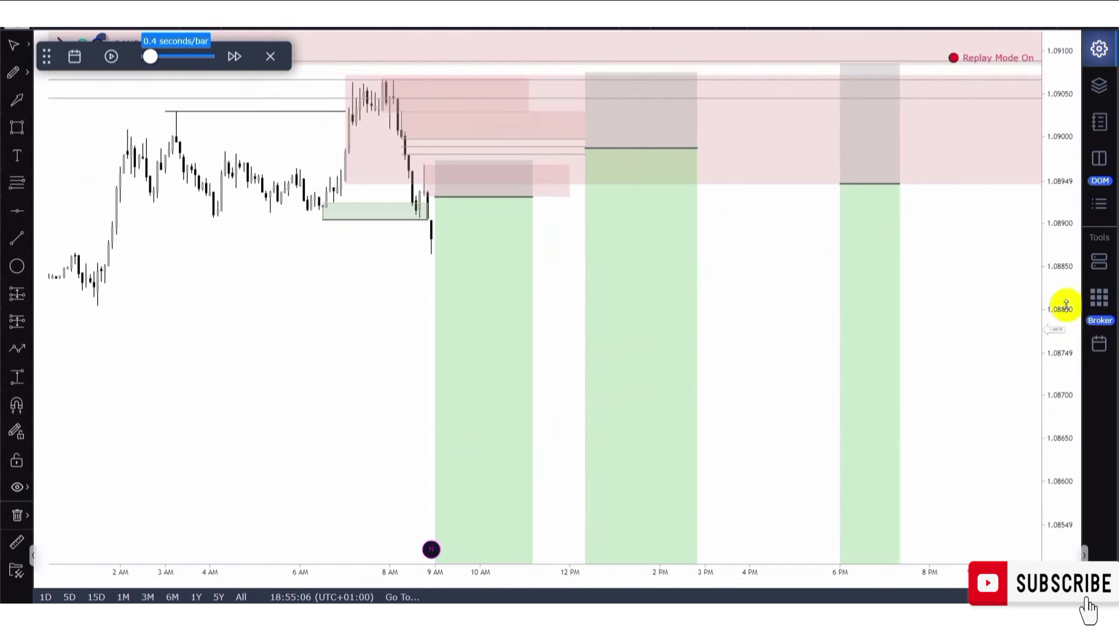
{"action": "left_click_drag", "start_coordinate": [1064, 254], "coordinate": [1056, 305]}
{"action": "left_click_drag", "start_coordinate": [969, 335], "coordinate": [993, 296]}
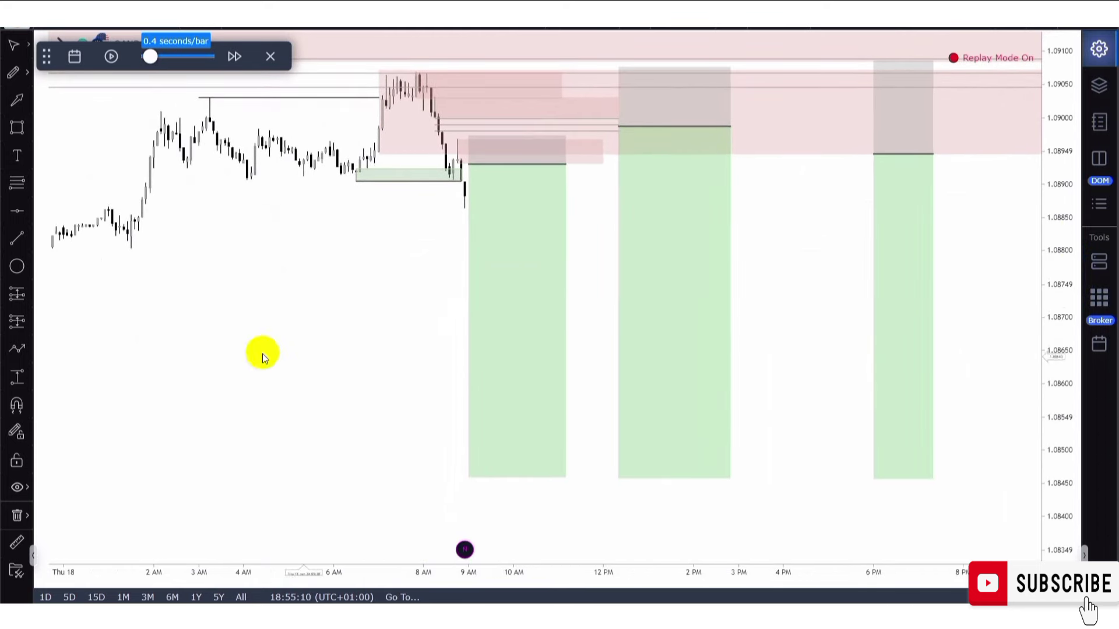
{"action": "left_click", "coordinate": [110, 61]}
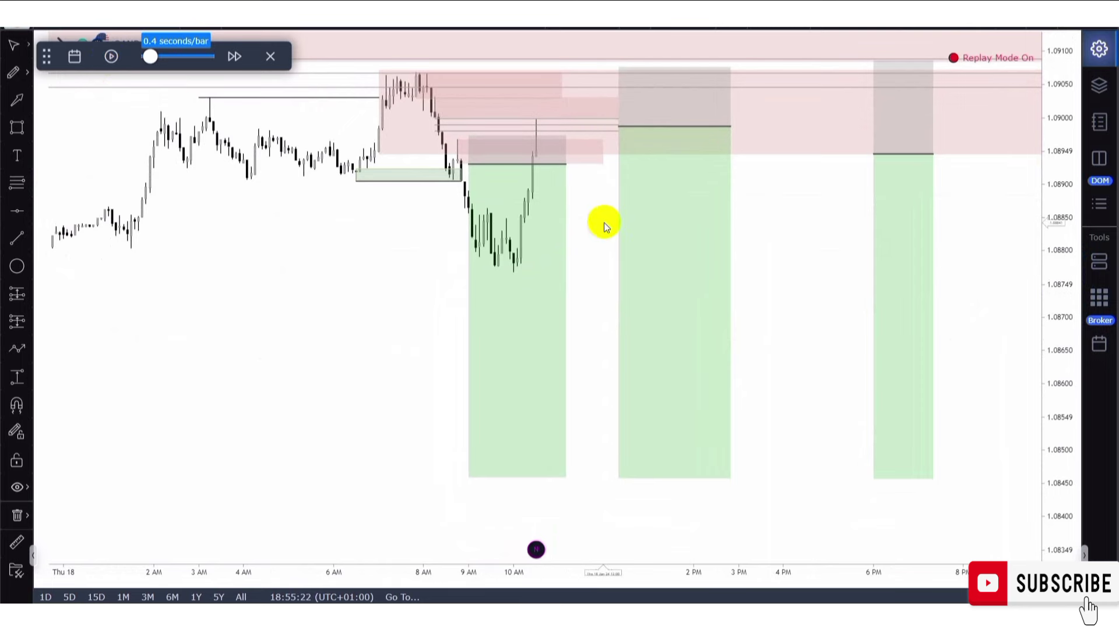
- Examine how the replayed price rally reacts at the small supply zones and the first short position's entry
{"action": "scroll", "coordinate": [603, 224], "scroll_direction": "up", "scroll_amount": 1}
{"action": "scroll", "coordinate": [590, 222], "scroll_direction": "up", "scroll_amount": 1}
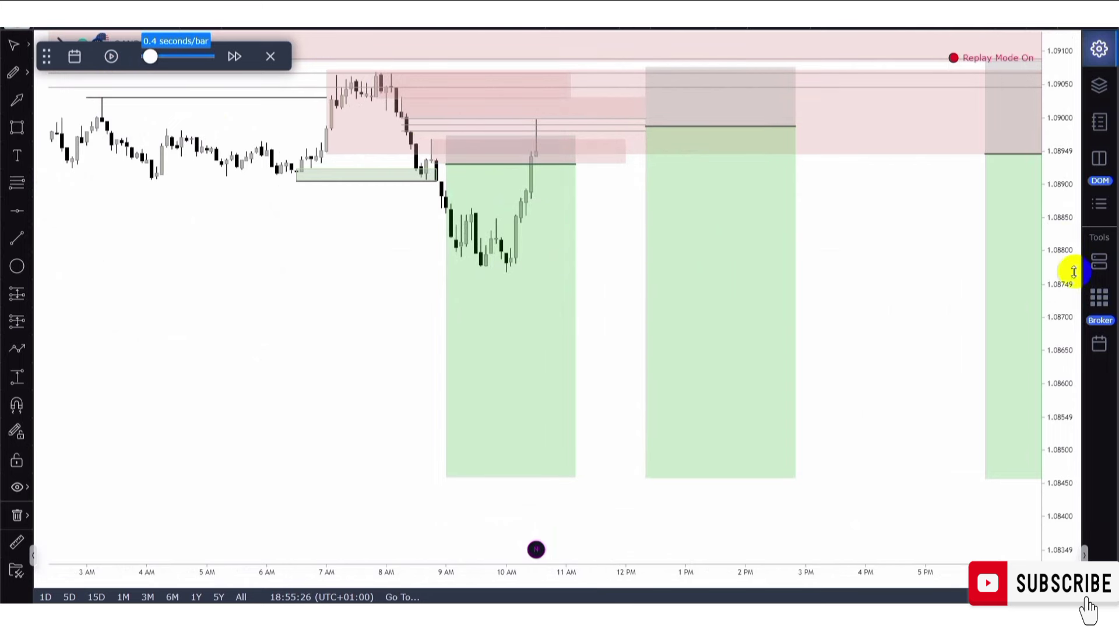
{"action": "left_click_drag", "start_coordinate": [1062, 267], "coordinate": [1025, 175]}
{"action": "left_click_drag", "start_coordinate": [607, 233], "coordinate": [639, 319]}
{"action": "scroll", "coordinate": [567, 275], "scroll_direction": "up", "scroll_amount": 1}
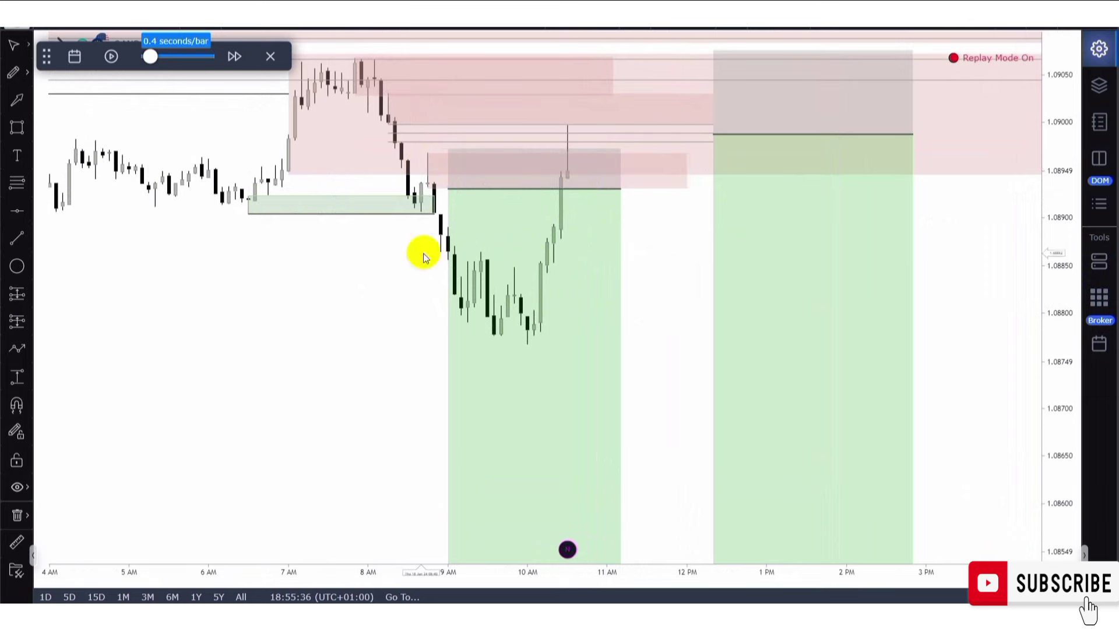
{"action": "left_click_drag", "start_coordinate": [423, 253], "coordinate": [468, 334]}
{"action": "scroll", "coordinate": [442, 301], "scroll_direction": "down", "scroll_amount": 2}
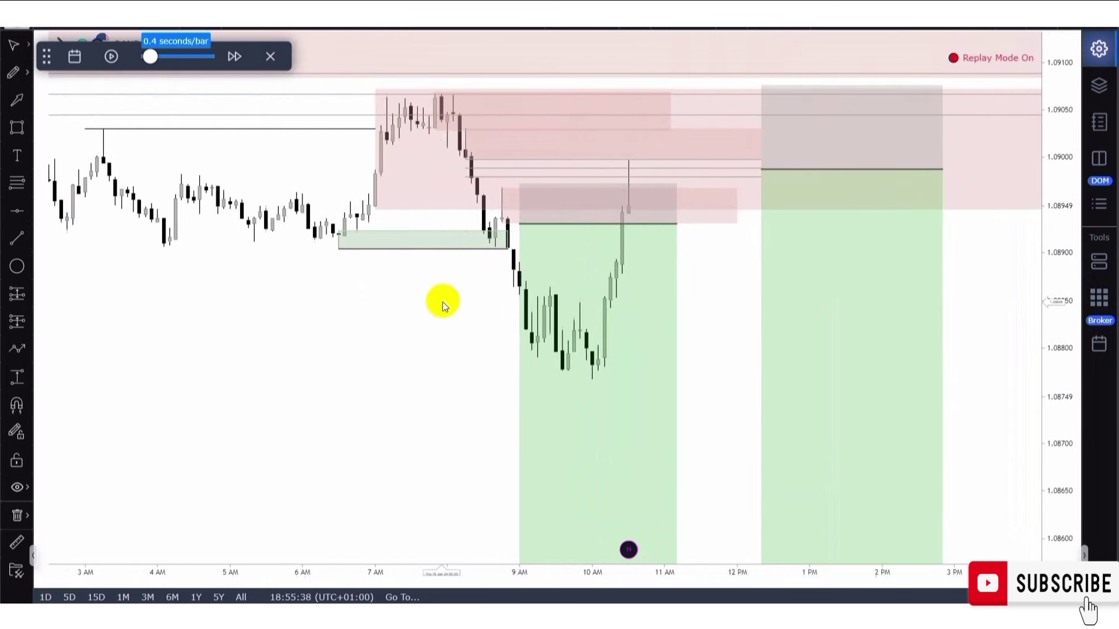
{"action": "left_click", "coordinate": [513, 209]}
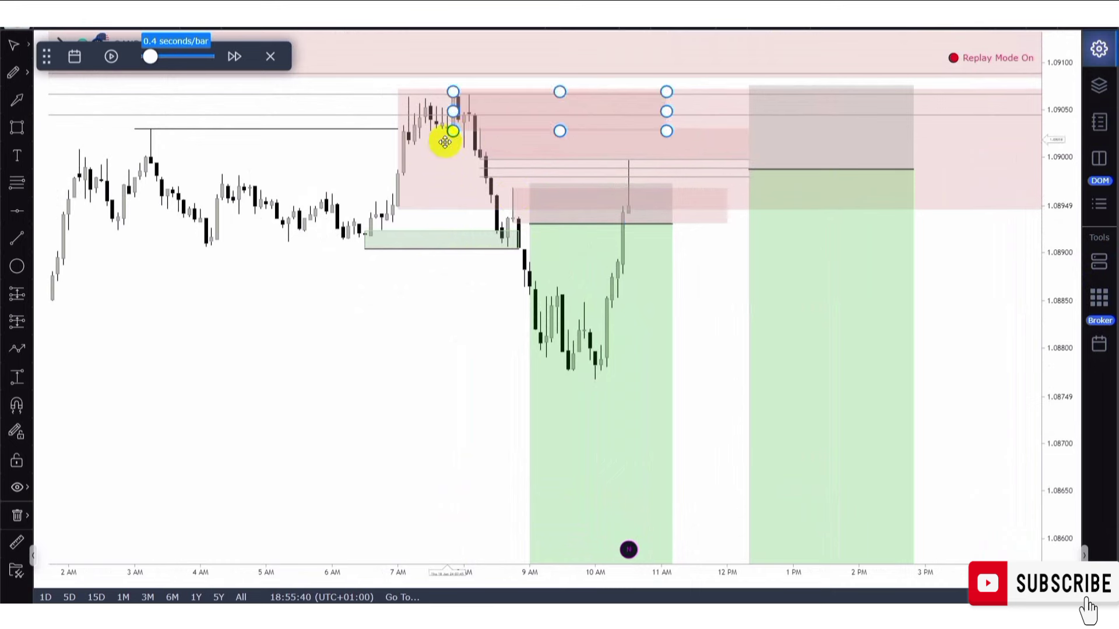
{"action": "left_click", "coordinate": [480, 155]}
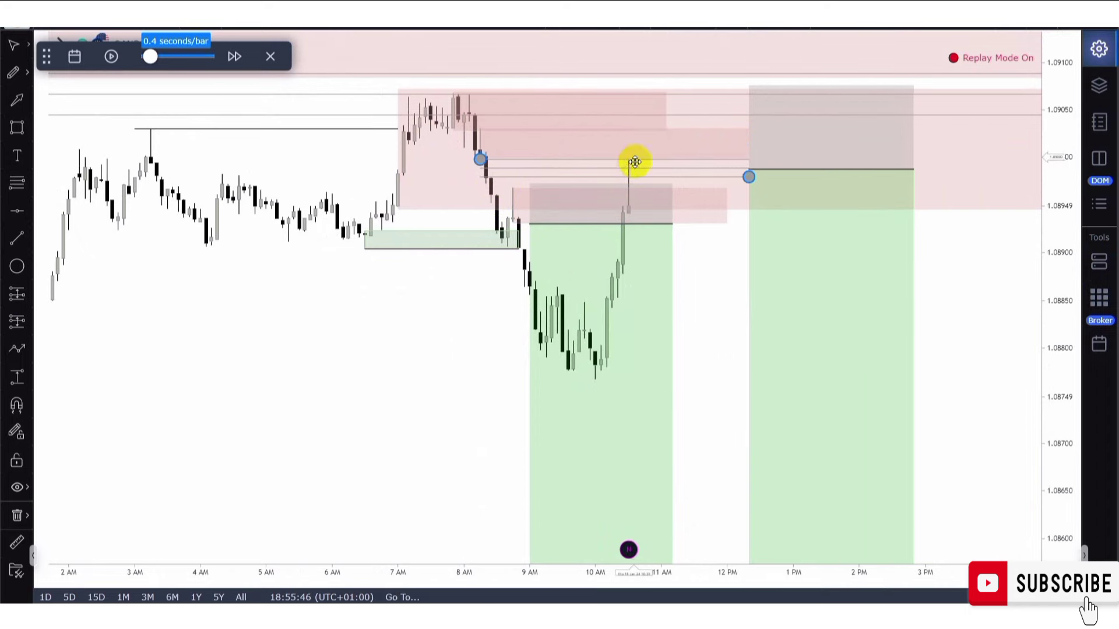
{"action": "left_click_drag", "start_coordinate": [714, 321], "coordinate": [684, 255]}
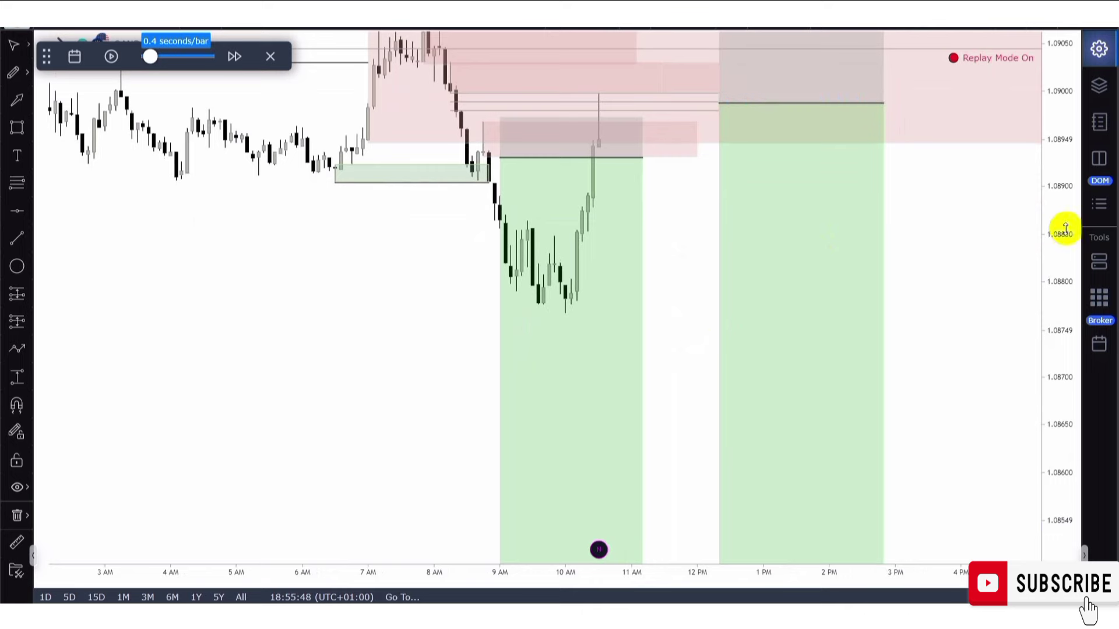
- Play the bar replay forward to about 11:25 AM with all three short positions in view
{"action": "left_click_drag", "start_coordinate": [1068, 228], "coordinate": [1089, 334]}
{"action": "scroll", "coordinate": [969, 303], "scroll_direction": "down", "scroll_amount": 3}
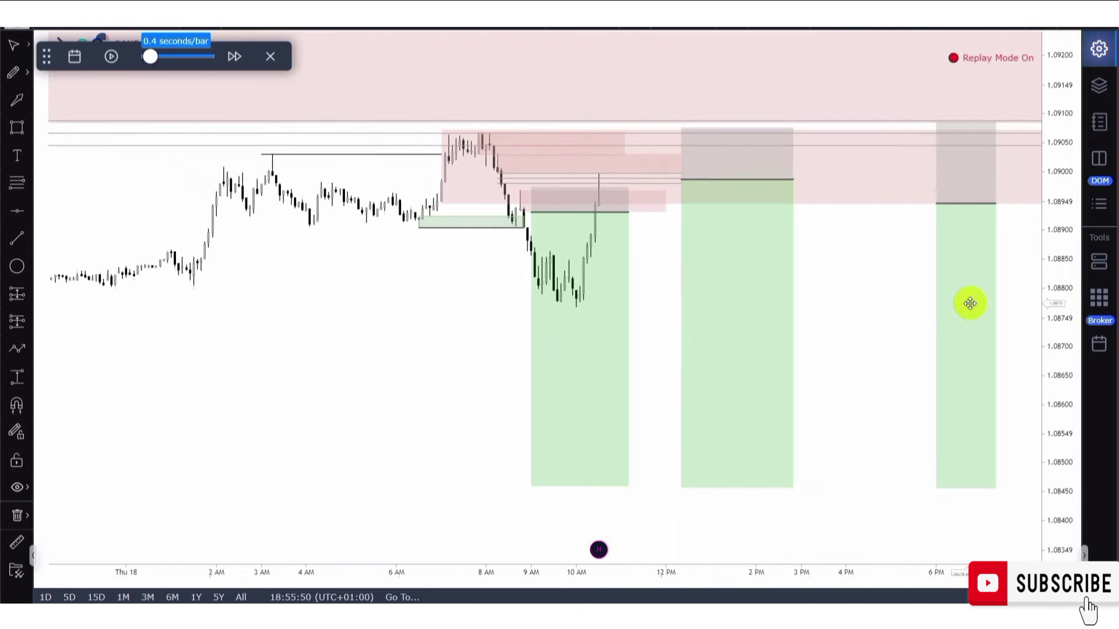
{"action": "scroll", "coordinate": [848, 289], "scroll_direction": "down", "scroll_amount": 1}
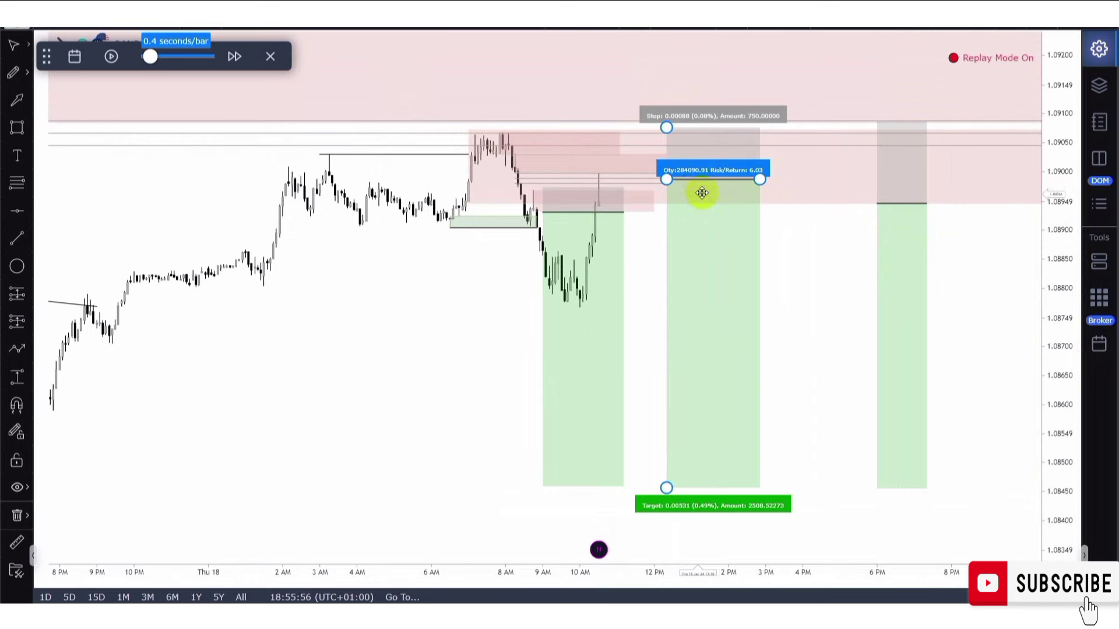
{"action": "scroll", "coordinate": [679, 187], "scroll_direction": "up", "scroll_amount": 1}
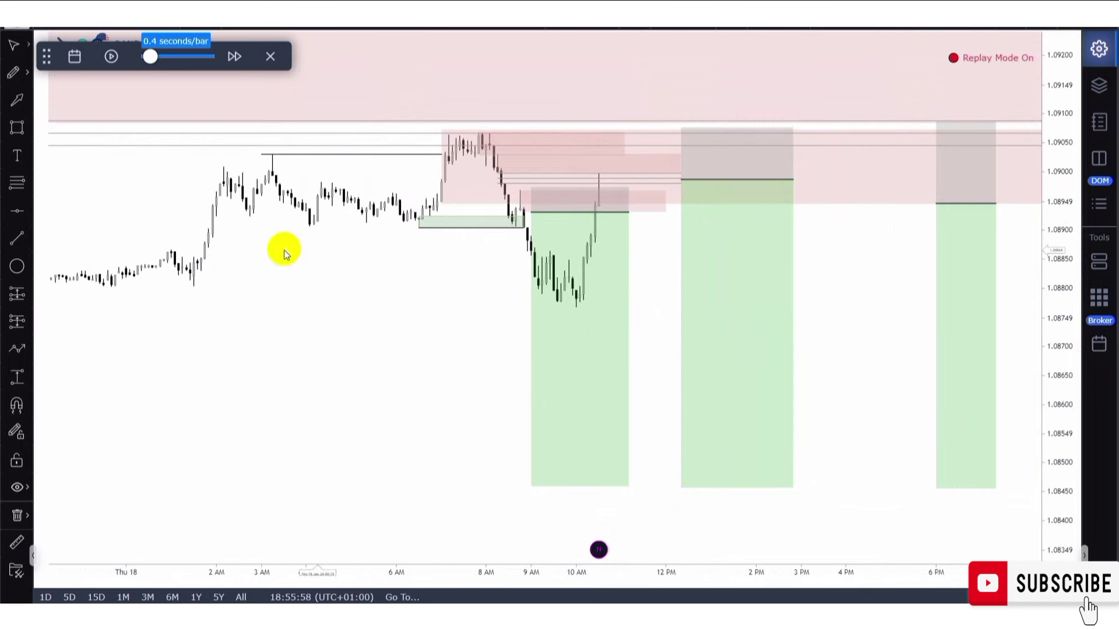
{"action": "left_click", "coordinate": [111, 57]}
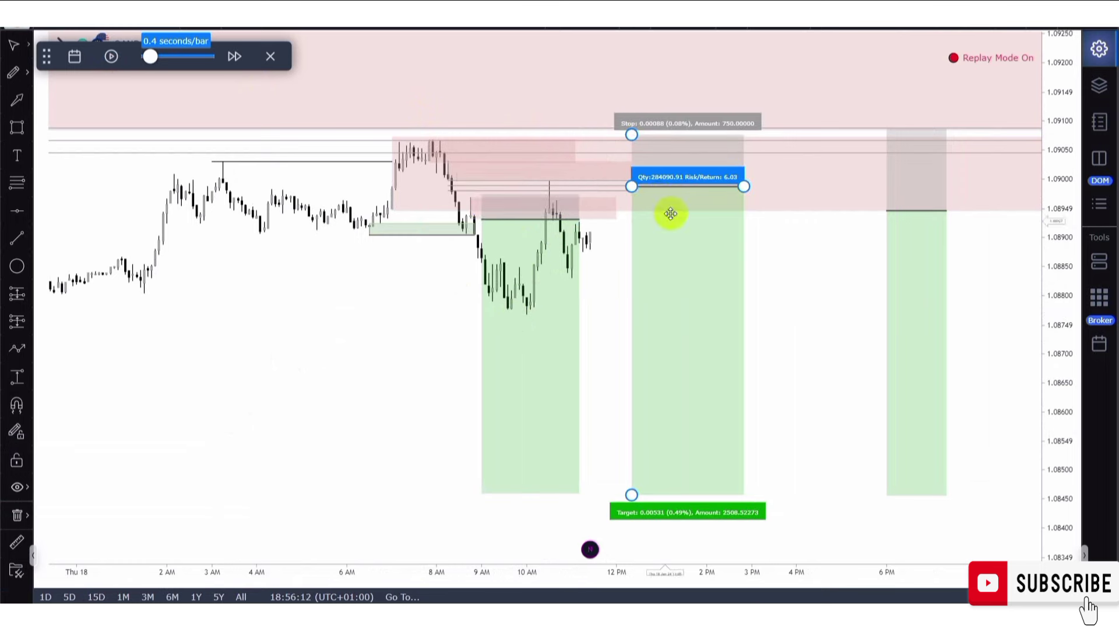
- Move the last short position earlier so that it starts at about 3:40 PM, keeping its entry, stop and target levels
{"action": "scroll", "coordinate": [654, 202], "scroll_direction": "up", "scroll_amount": 2}
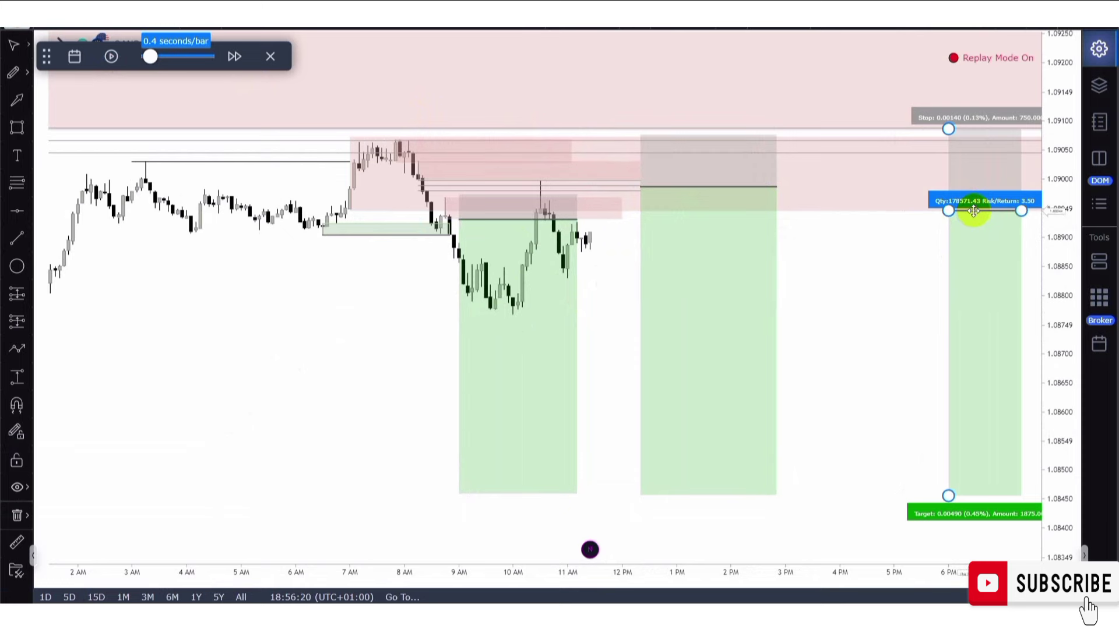
{"action": "left_click", "coordinate": [659, 262]}
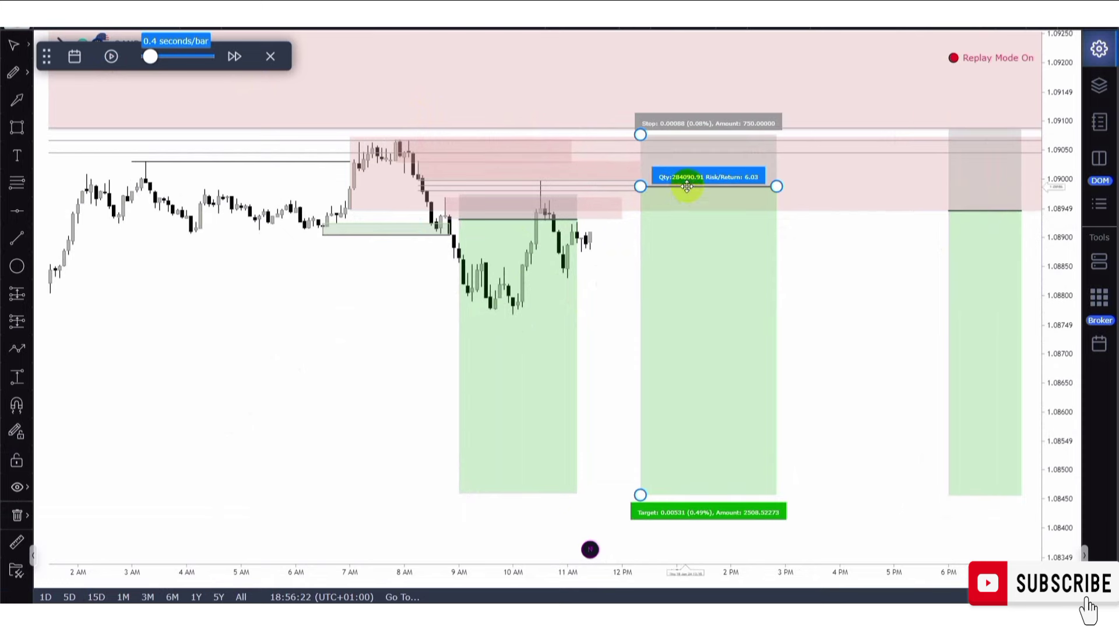
{"action": "left_click", "coordinate": [997, 210]}
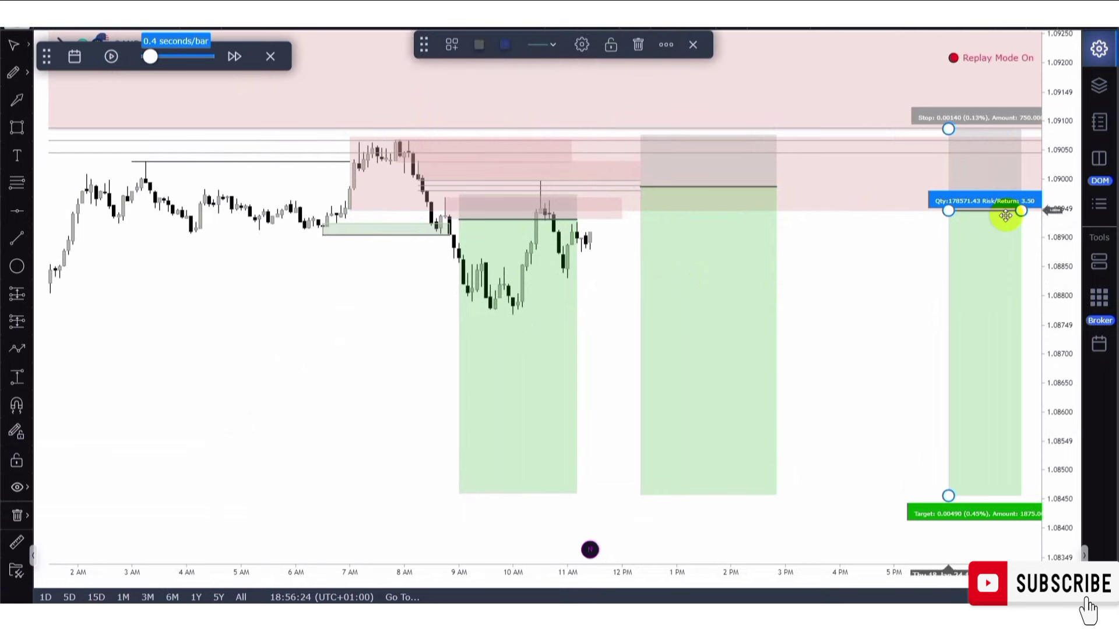
{"action": "left_click_drag", "start_coordinate": [991, 215], "coordinate": [867, 215]}
{"action": "left_click", "coordinate": [878, 279]}
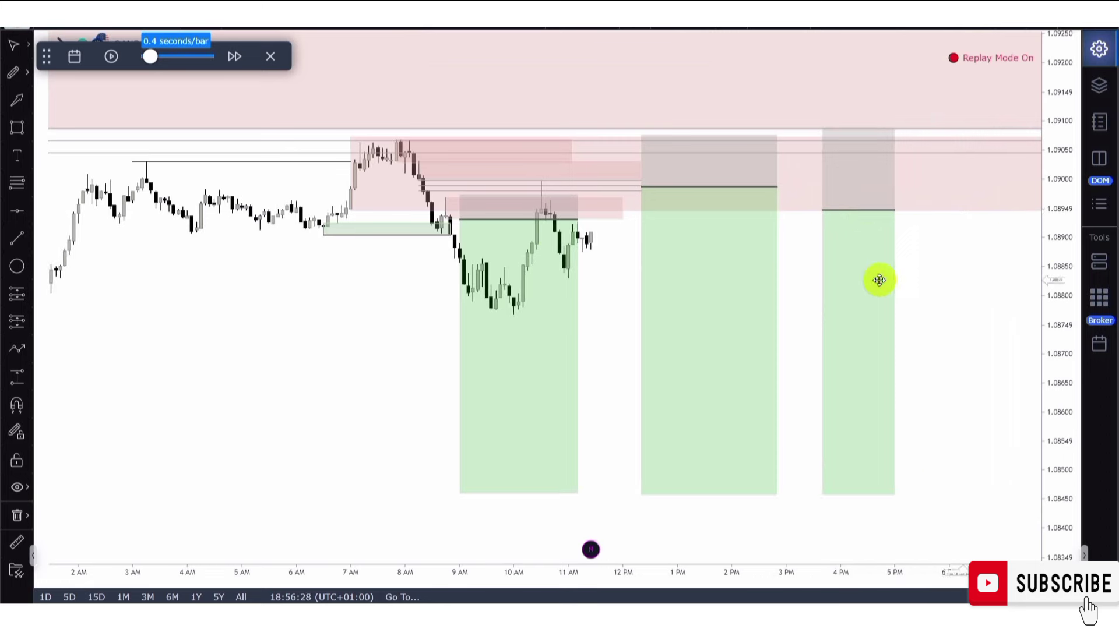
- Play the bar replay forward to about 2:45 PM with all three short positions in view
{"action": "left_click", "coordinate": [539, 229]}
{"action": "left_click", "coordinate": [644, 280]}
{"action": "left_click_drag", "start_coordinate": [615, 287], "coordinate": [620, 316]}
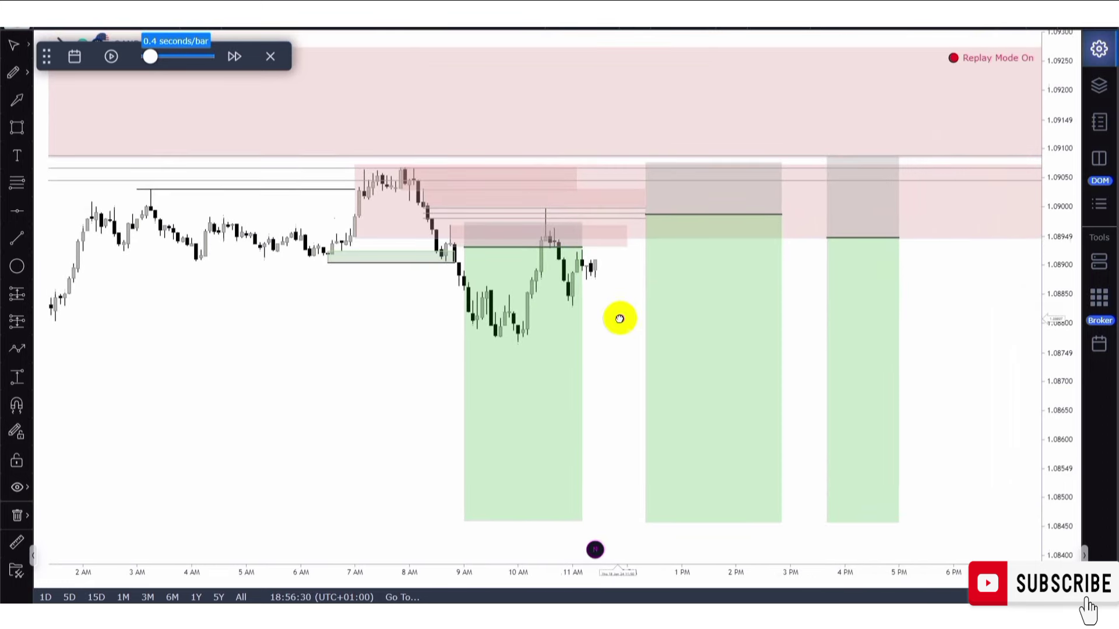
{"action": "scroll", "coordinate": [619, 316], "scroll_direction": "down", "scroll_amount": 1}
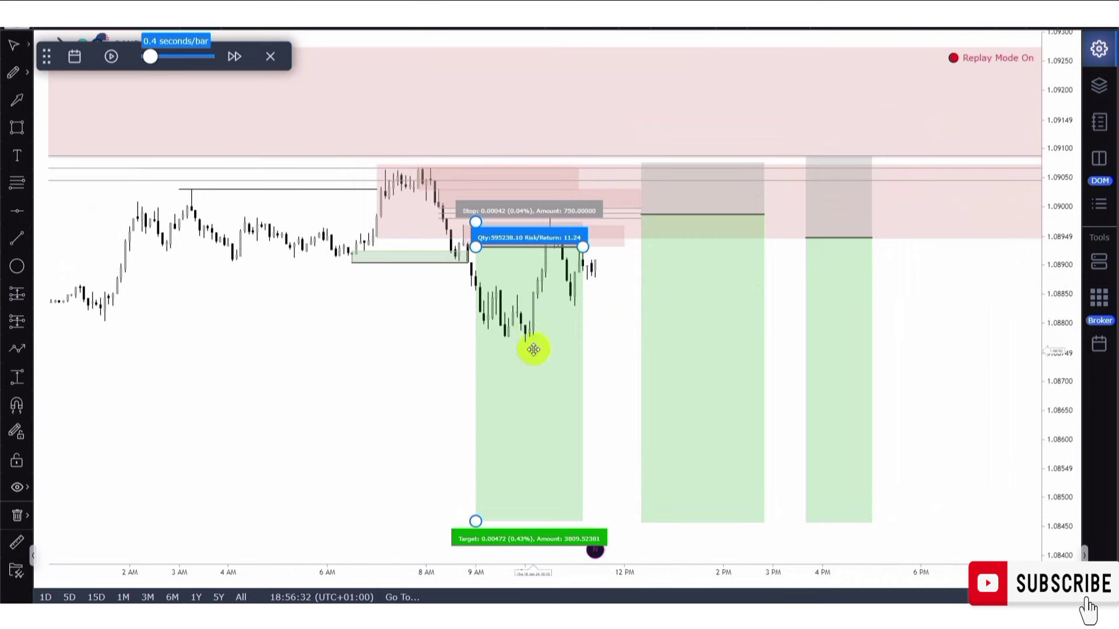
{"action": "scroll", "coordinate": [502, 357], "scroll_direction": "down", "scroll_amount": 1}
{"action": "left_click", "coordinate": [527, 260]}
{"action": "left_click", "coordinate": [326, 216]}
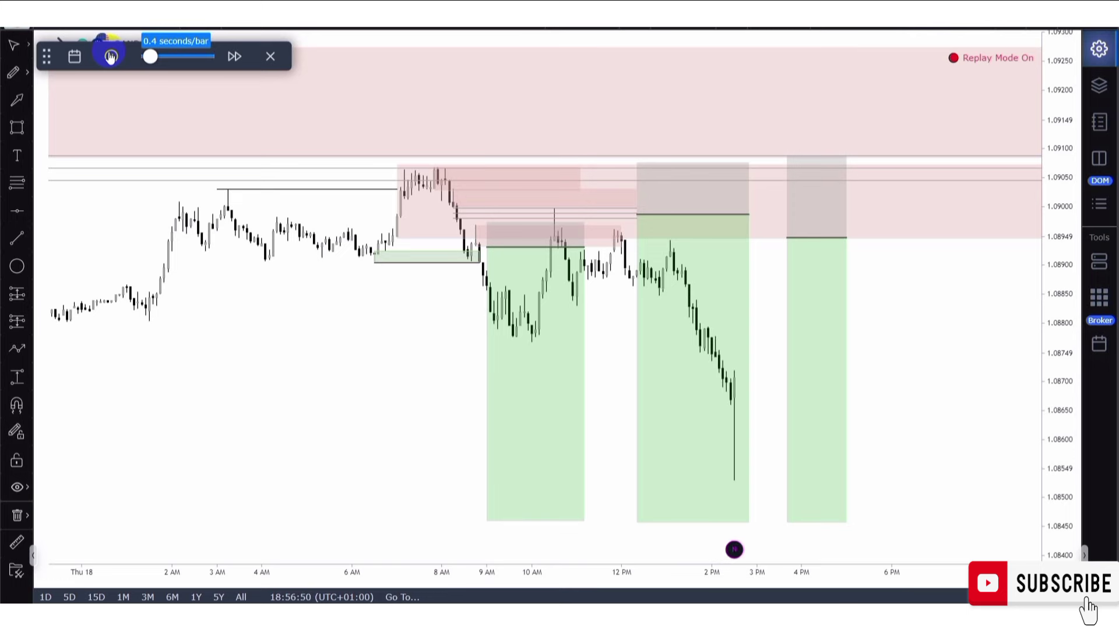
{"action": "left_click", "coordinate": [111, 56]}
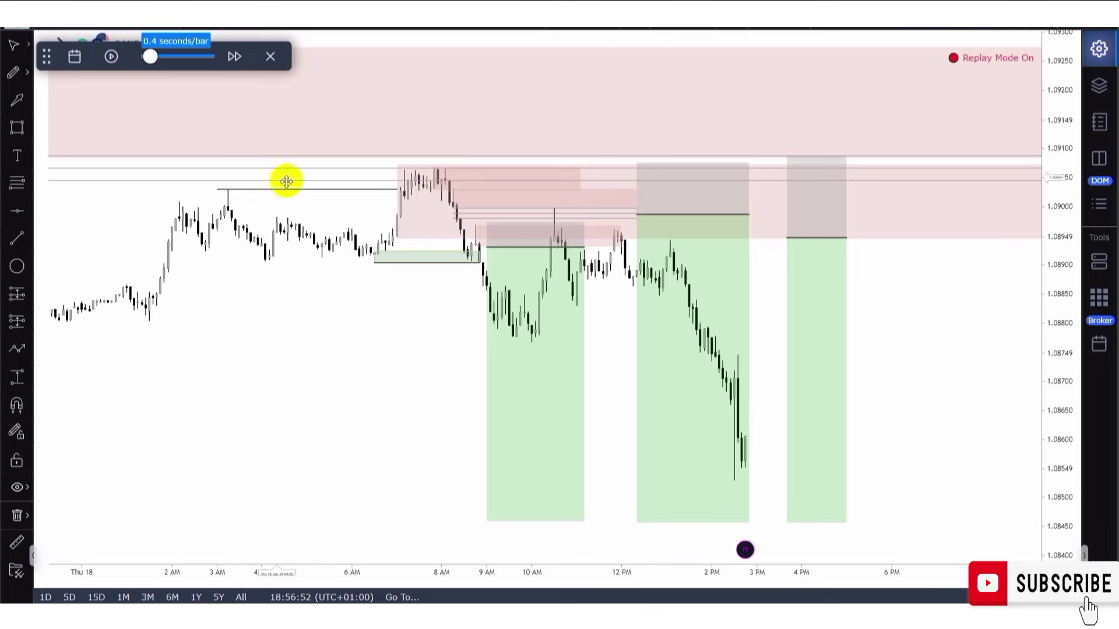
- Draw a horizontal trend line at about 1.0877 from the 10 AM low to the candles that break below it near 1:40 PM
{"action": "left_click", "coordinate": [704, 392]}
{"action": "scroll", "coordinate": [699, 412], "scroll_direction": "down", "scroll_amount": 3}
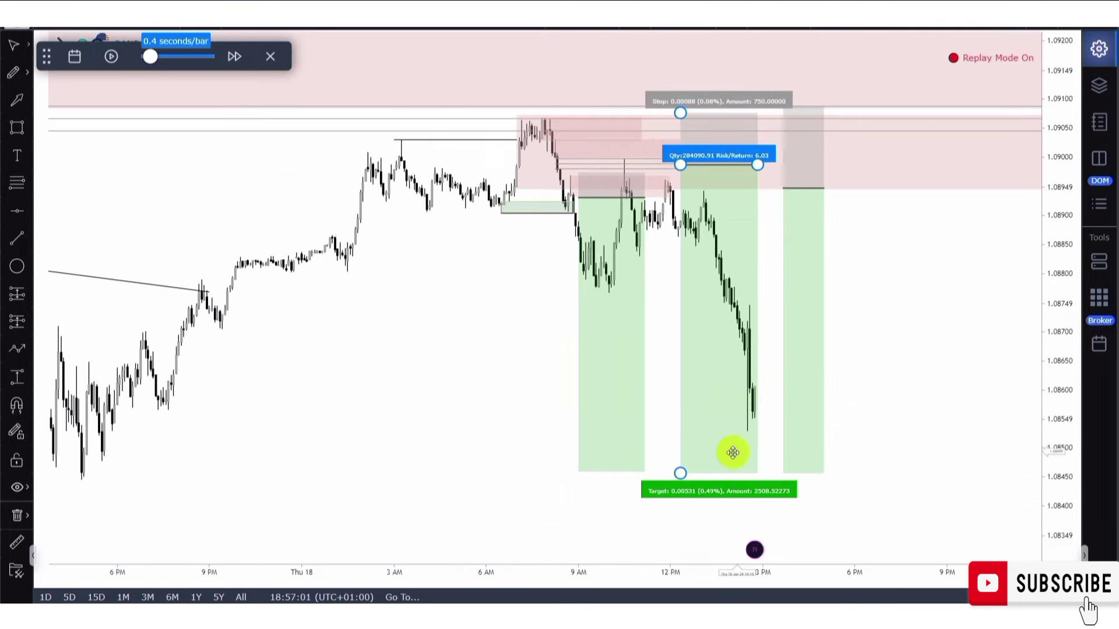
{"action": "left_click_drag", "start_coordinate": [662, 387], "coordinate": [707, 389]}
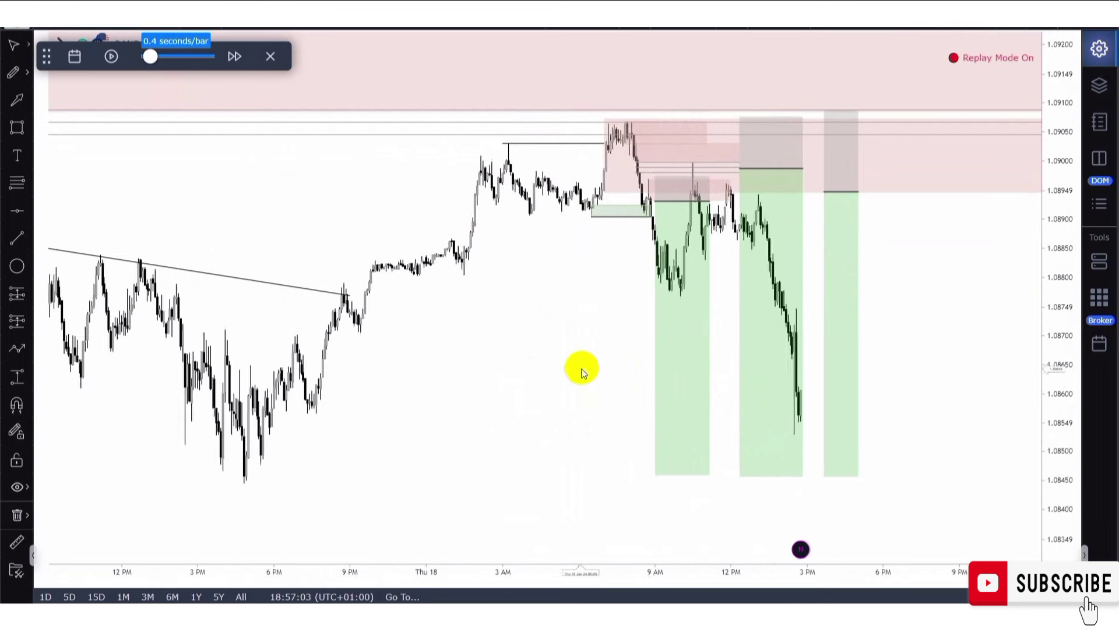
{"action": "left_click", "coordinate": [664, 313]}
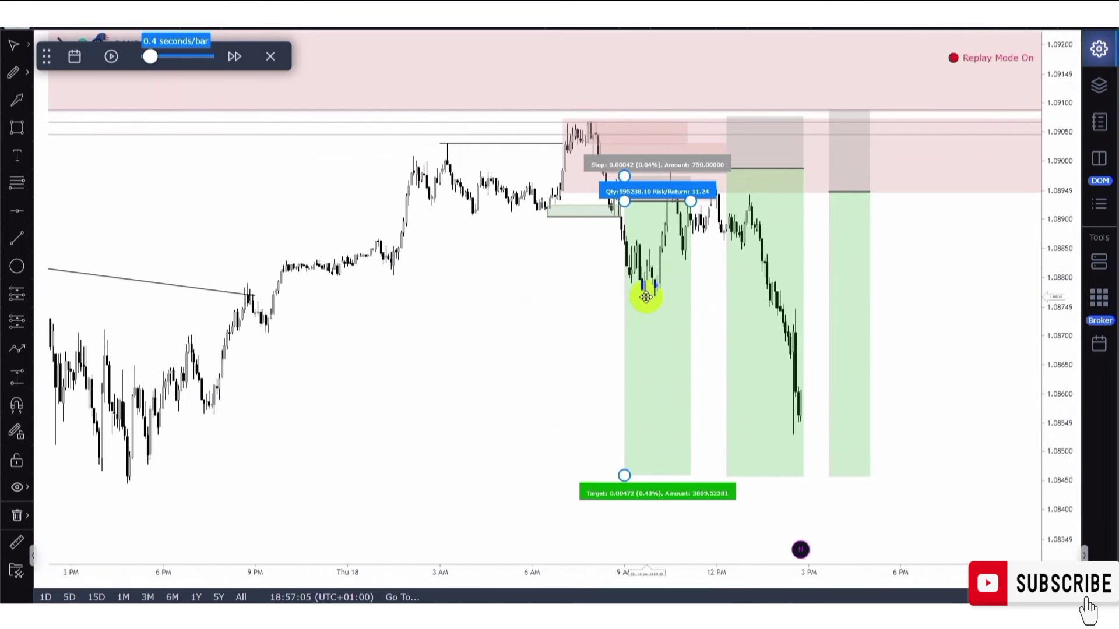
{"action": "left_click", "coordinate": [17, 178]}
{"action": "left_click", "coordinate": [17, 238]}
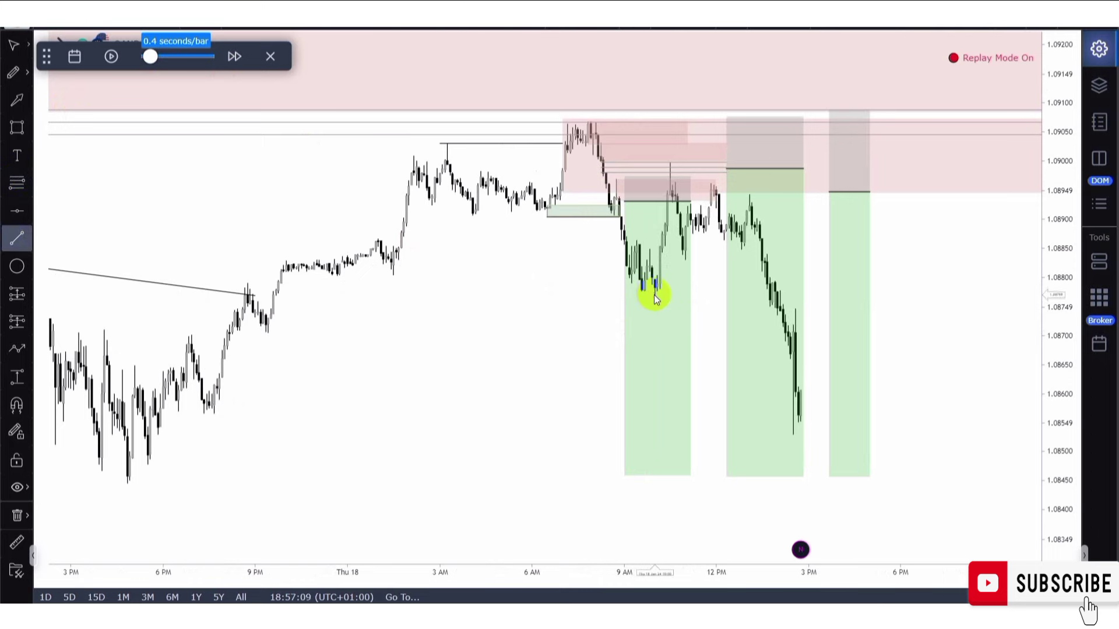
{"action": "left_click_drag", "start_coordinate": [654, 296], "coordinate": [768, 295]}
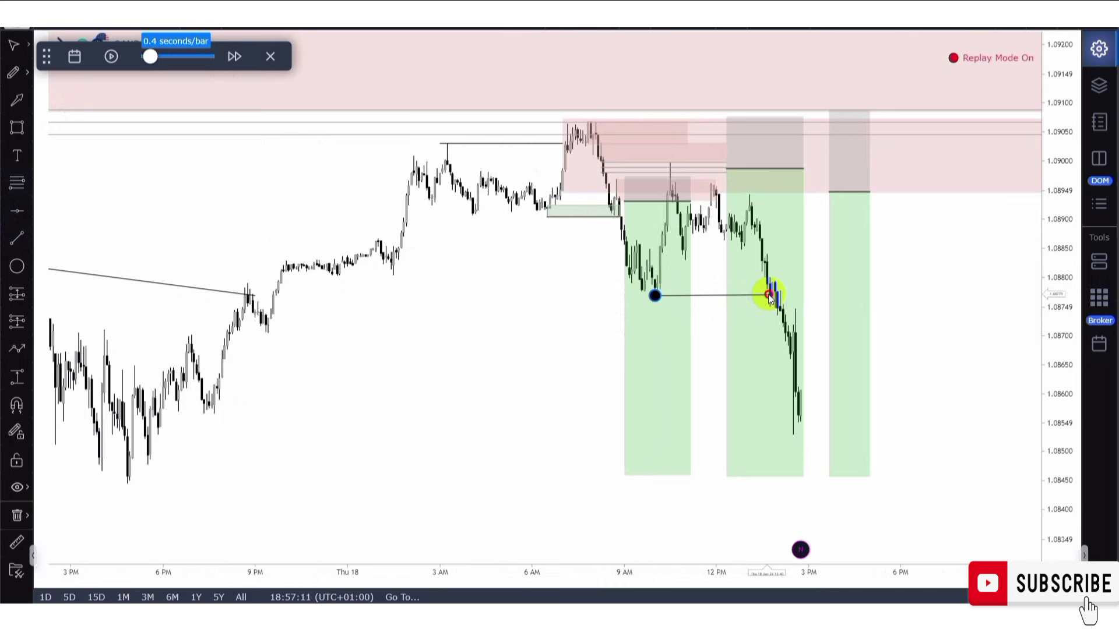
{"action": "left_click", "coordinate": [768, 296]}
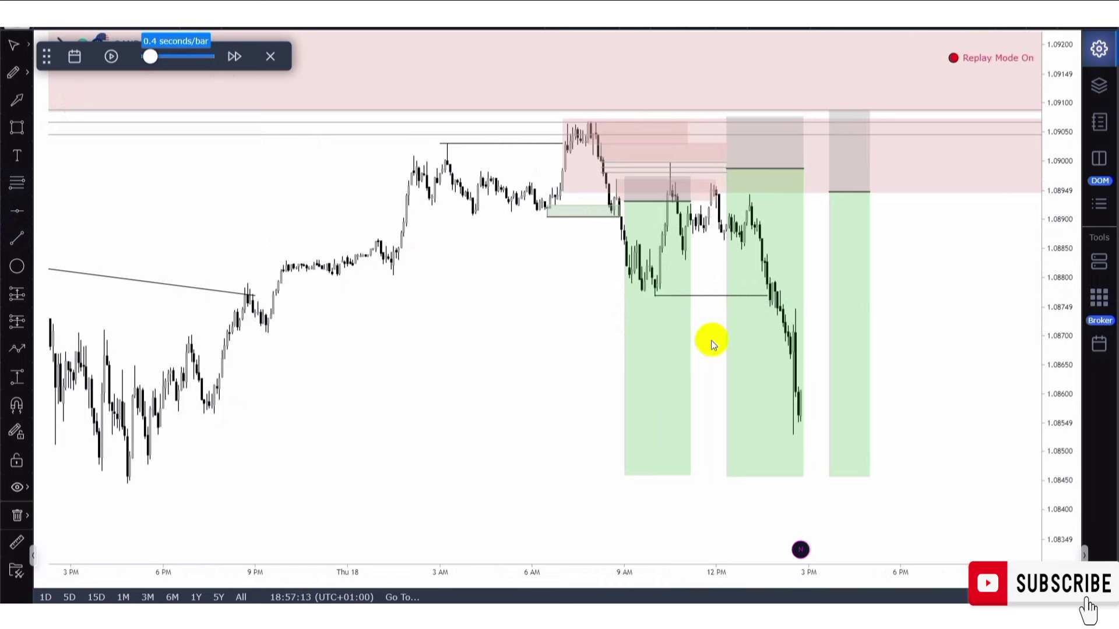
- Delete the 9 AM short position from the chart
{"action": "left_click", "coordinate": [689, 335]}
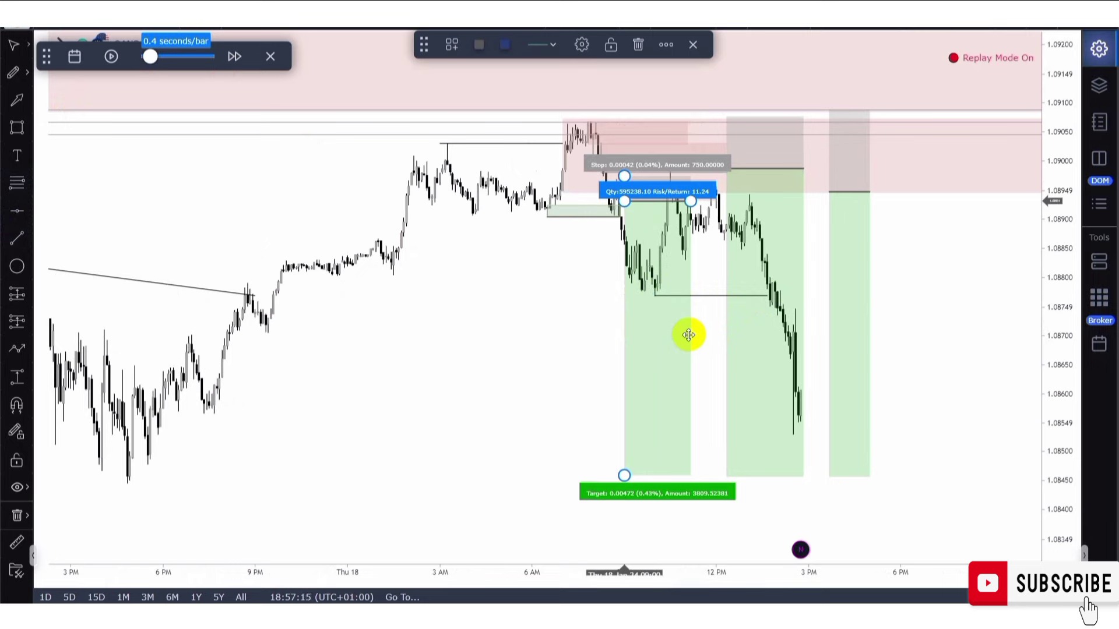
{"action": "key", "text": "Delete"}
{"action": "left_click_drag", "start_coordinate": [684, 332], "coordinate": [607, 352]}
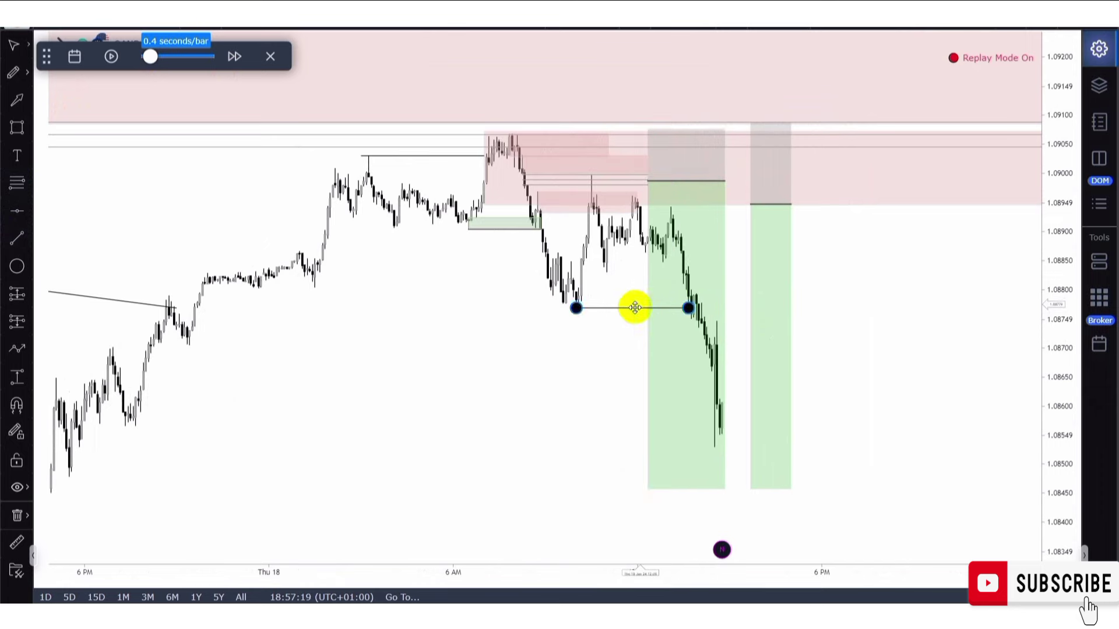
- Examine the pullback below the 12:20 PM short position's entry and the break of structure under the 10 AM low
{"action": "left_click_drag", "start_coordinate": [622, 287], "coordinate": [589, 280]}
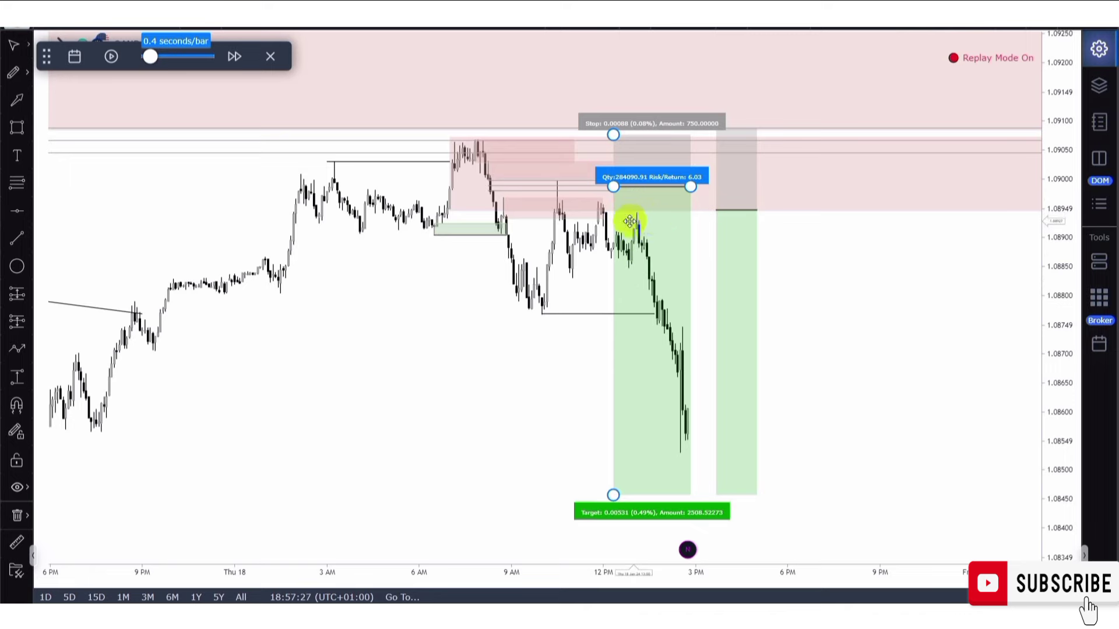
{"action": "scroll", "coordinate": [668, 239], "scroll_direction": "up", "scroll_amount": 1}
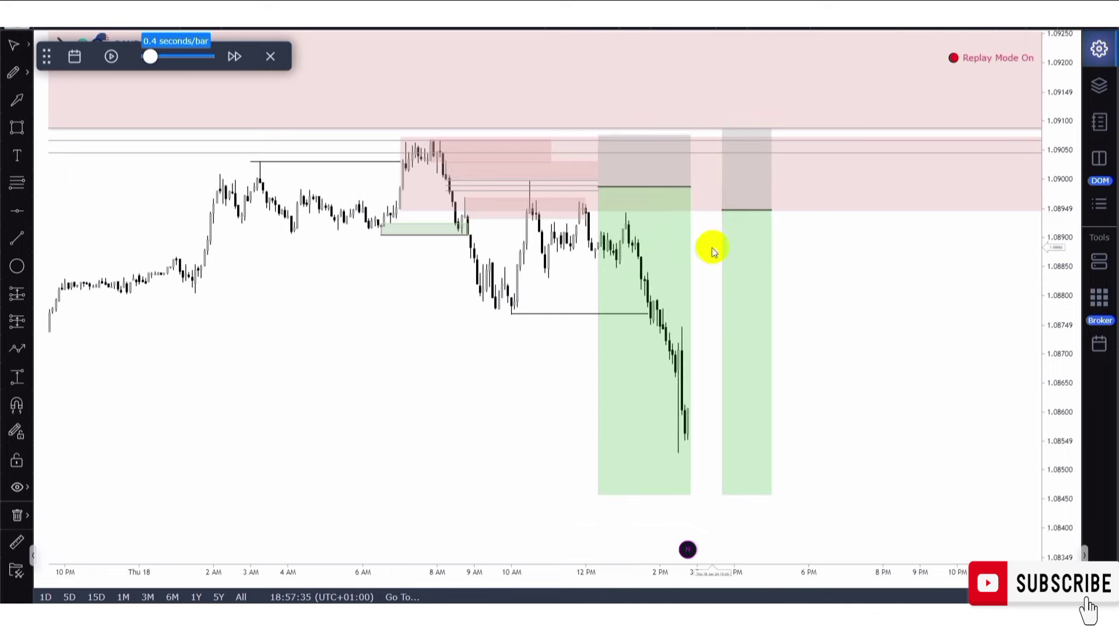
{"action": "left_click_drag", "start_coordinate": [704, 246], "coordinate": [675, 255]}
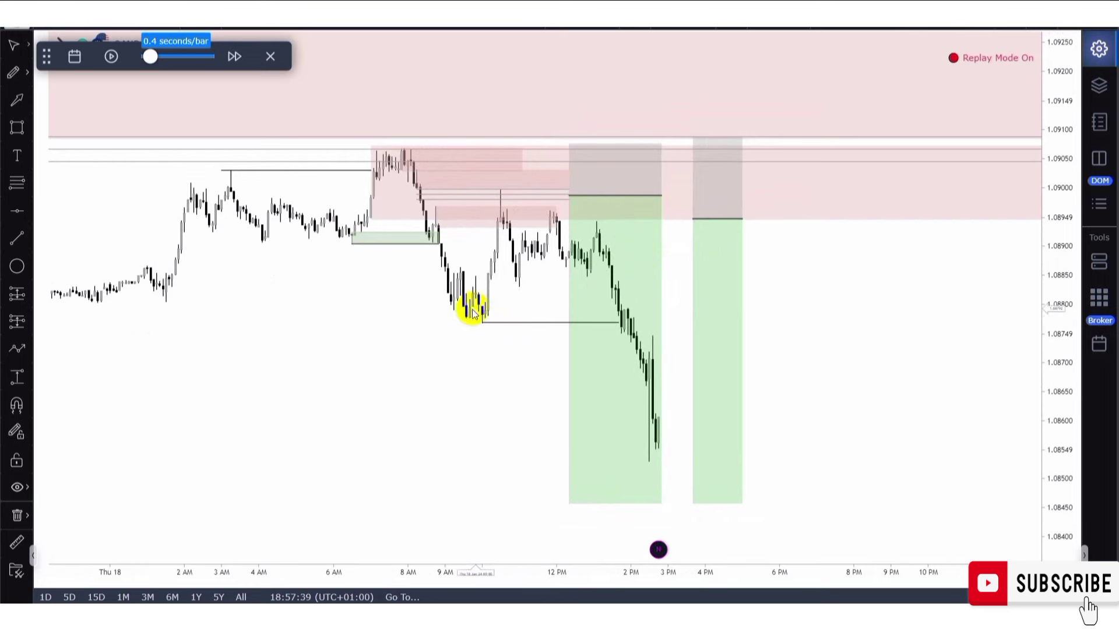
{"action": "scroll", "coordinate": [519, 293], "scroll_direction": "down", "scroll_amount": 1}
{"action": "scroll", "coordinate": [534, 286], "scroll_direction": "down", "scroll_amount": 2}
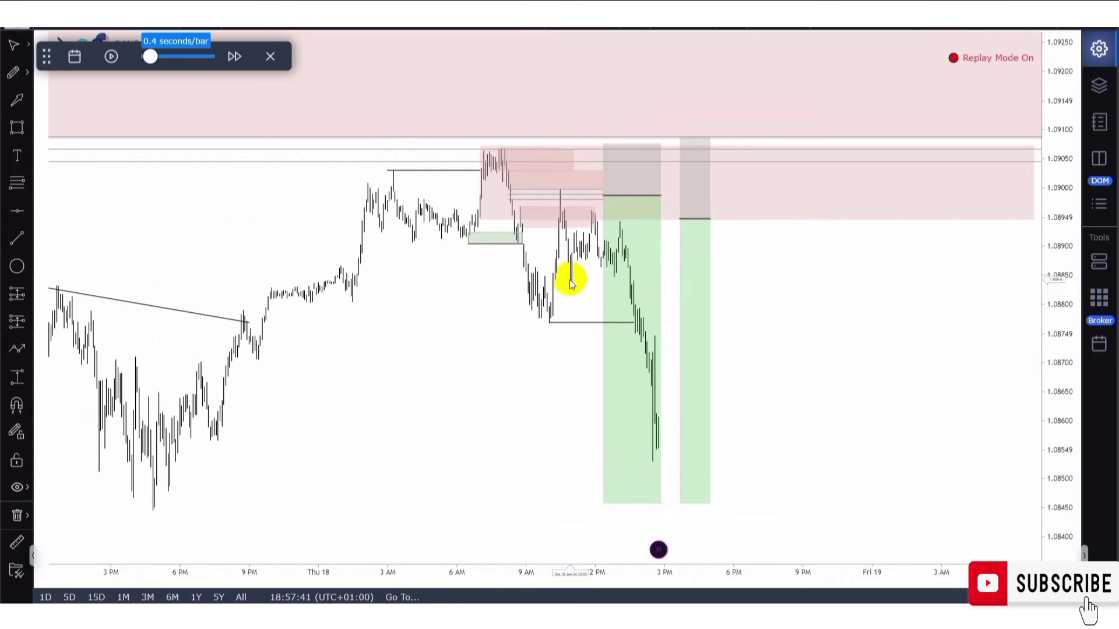
{"action": "scroll", "coordinate": [599, 282], "scroll_direction": "up", "scroll_amount": 3}
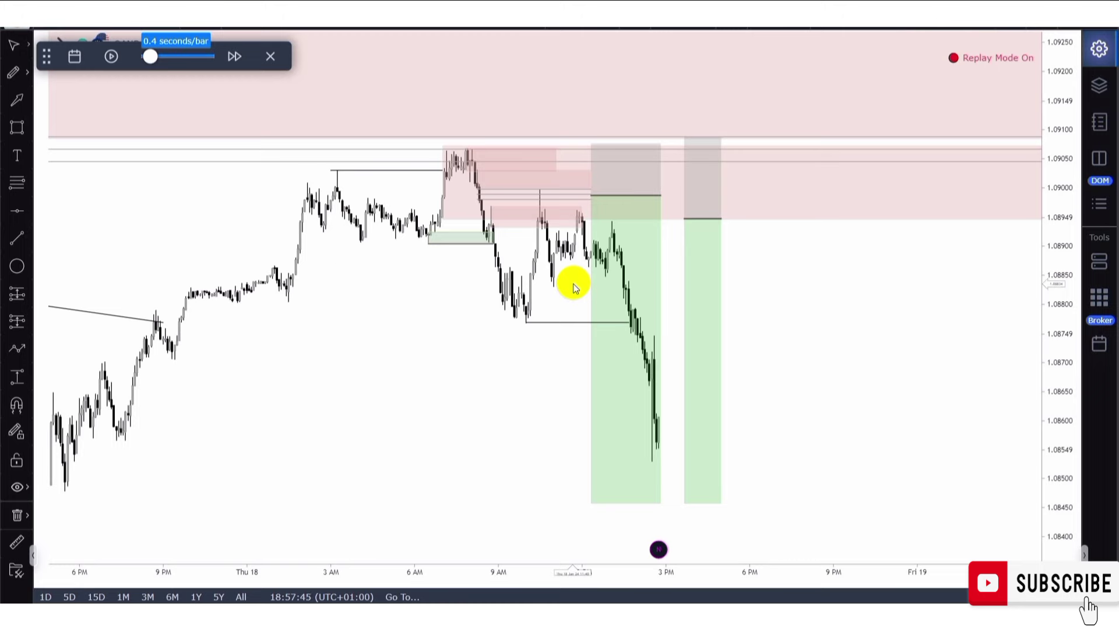
{"action": "scroll", "coordinate": [572, 285], "scroll_direction": "down", "scroll_amount": 2}
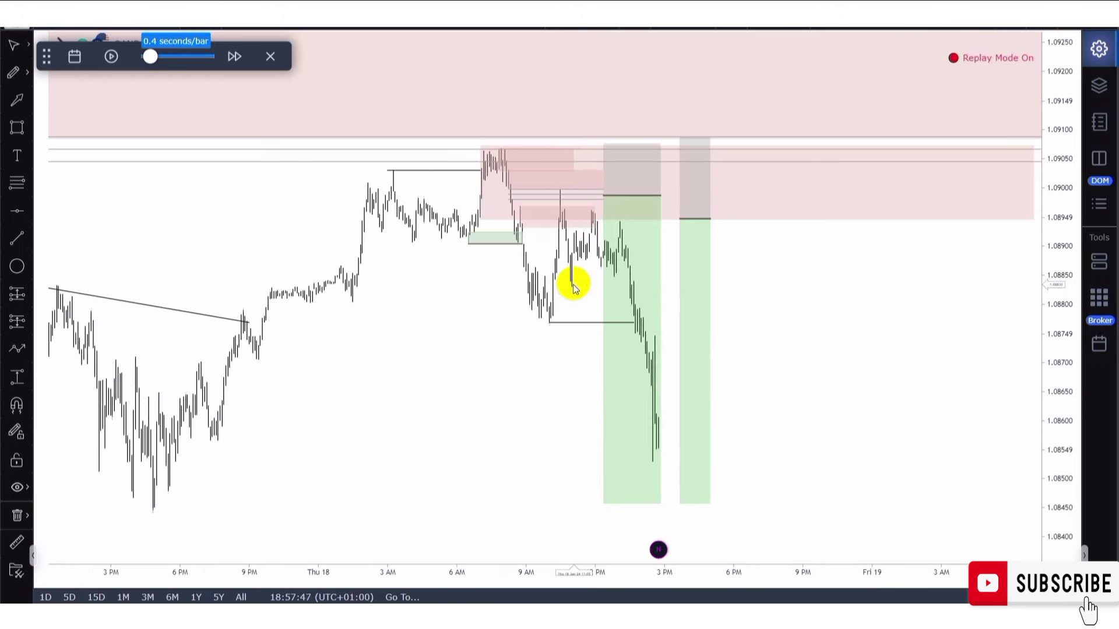
{"action": "scroll", "coordinate": [572, 284], "scroll_direction": "up", "scroll_amount": 1}
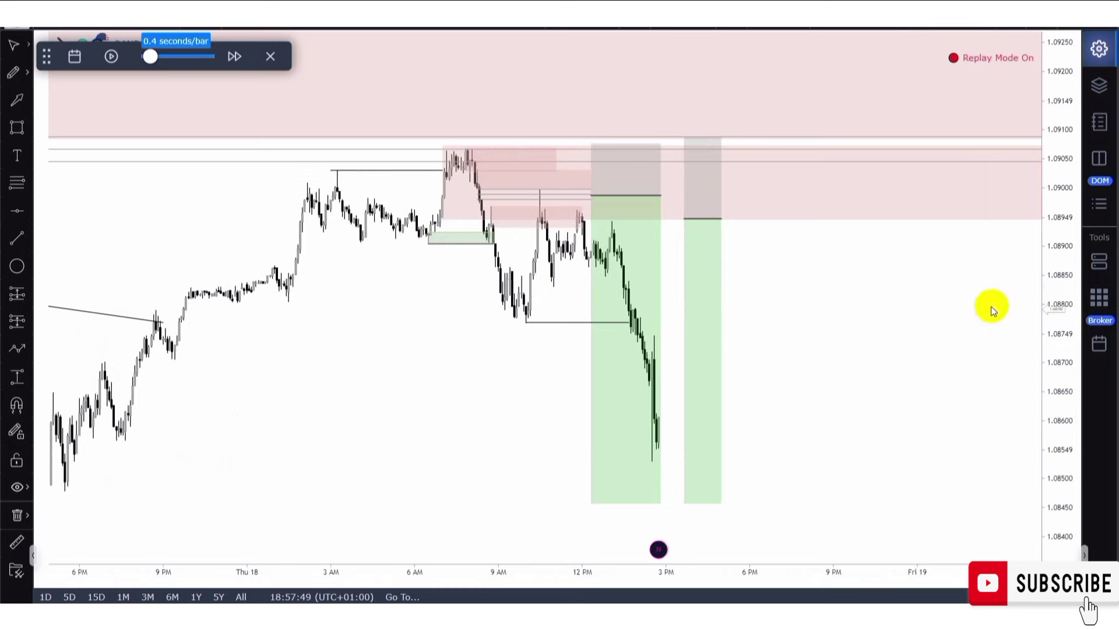
- Play the bar replay forward to about 5 PM and inspect the new low against the last short position's target
{"action": "left_click_drag", "start_coordinate": [562, 300], "coordinate": [584, 297]}
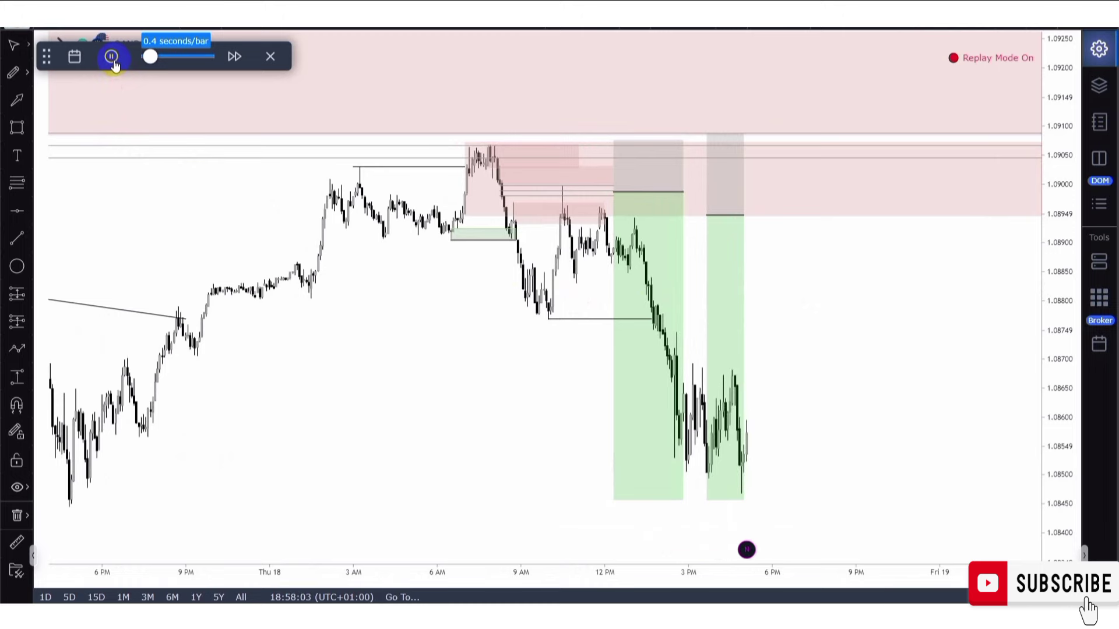
{"action": "scroll", "coordinate": [761, 492], "scroll_direction": "up", "scroll_amount": 4}
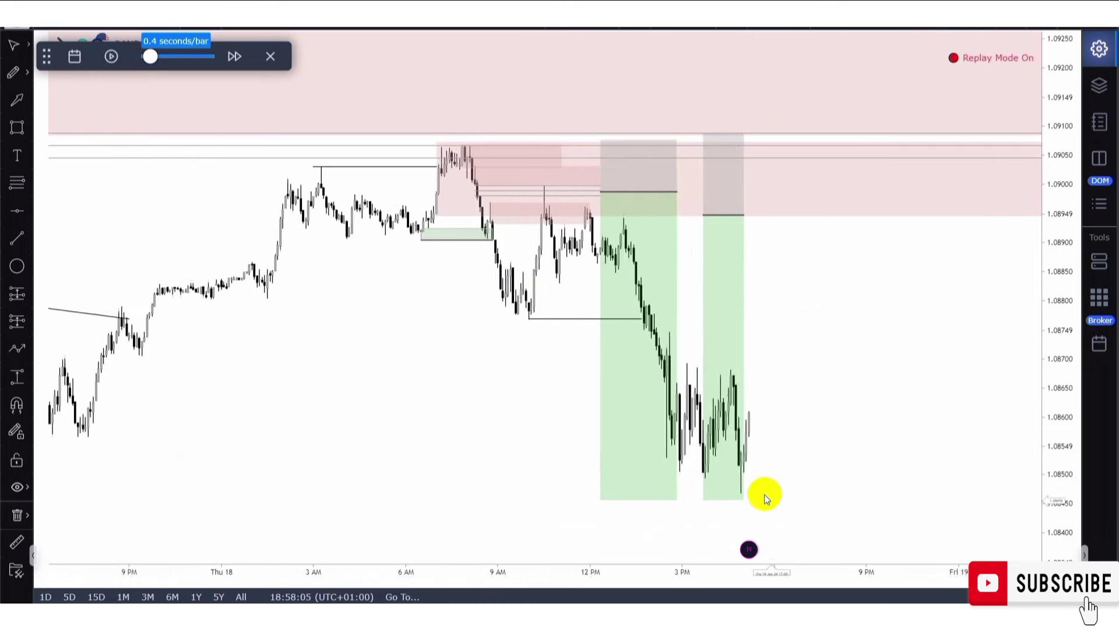
{"action": "left_click", "coordinate": [736, 495]}
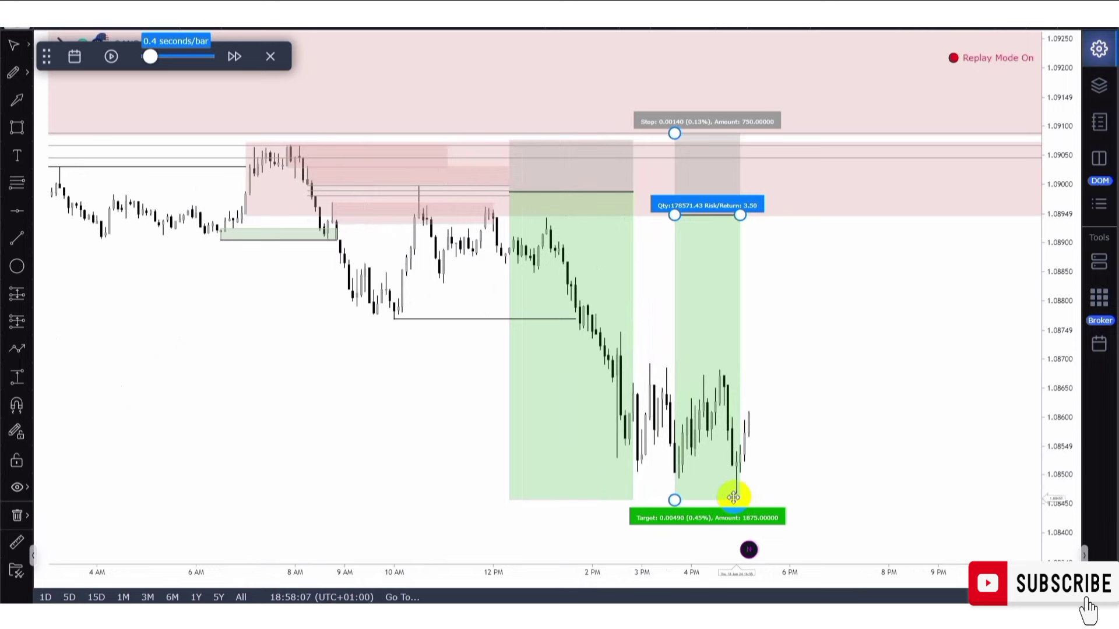
{"action": "left_click", "coordinate": [1060, 403]}
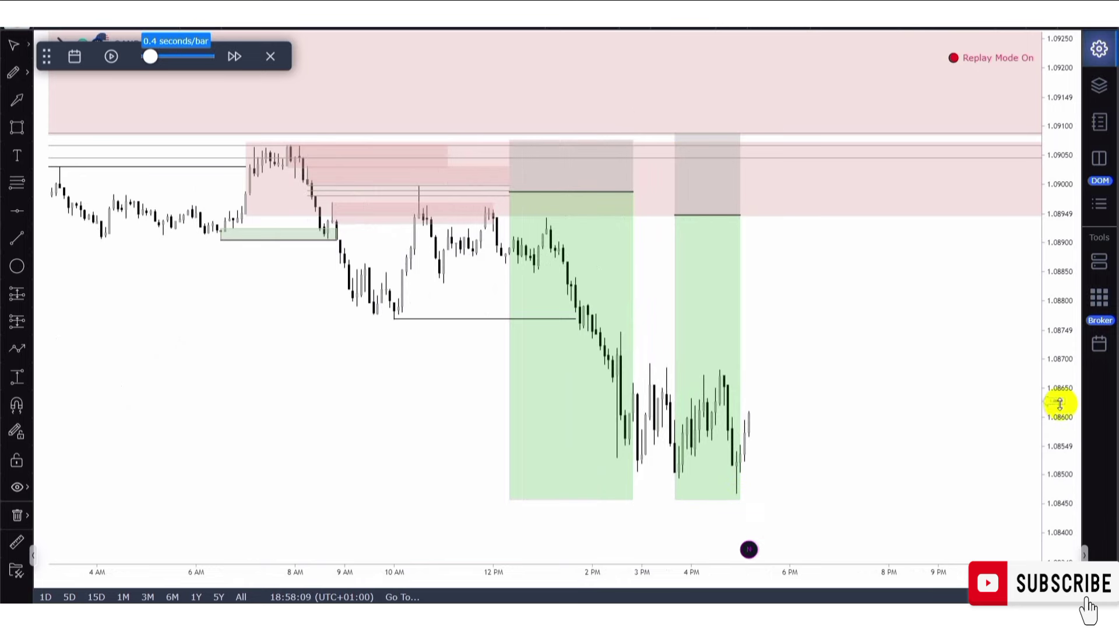
- Bring more price history into view and play the bar replay forward to about 8:40 PM
{"action": "scroll", "coordinate": [688, 365], "scroll_direction": "down", "scroll_amount": 3}
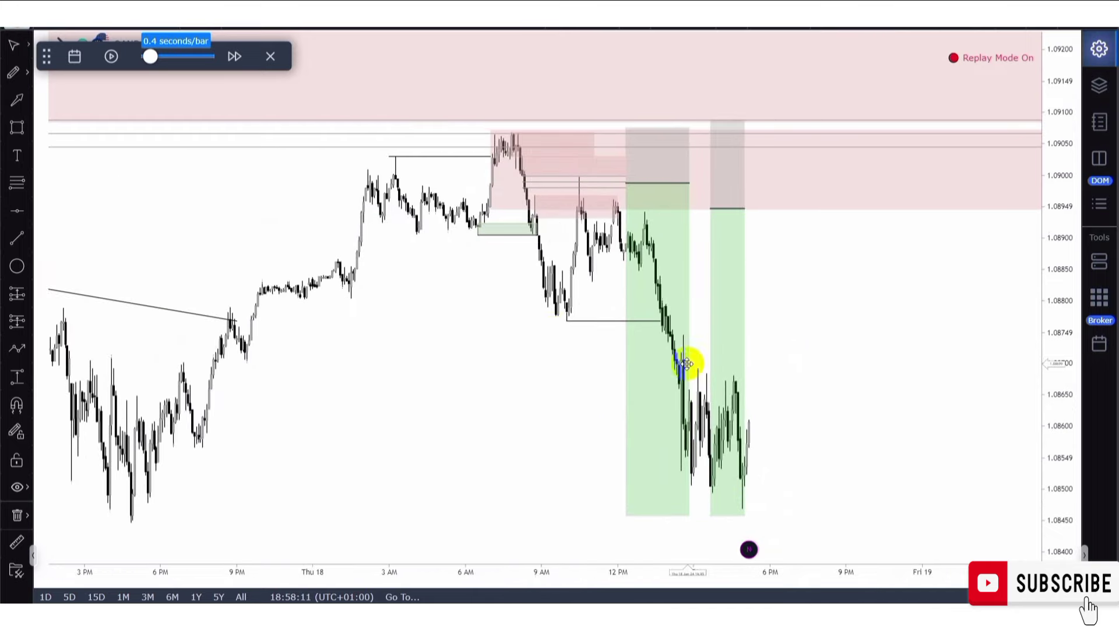
{"action": "scroll", "coordinate": [480, 328], "scroll_direction": "down", "scroll_amount": 2}
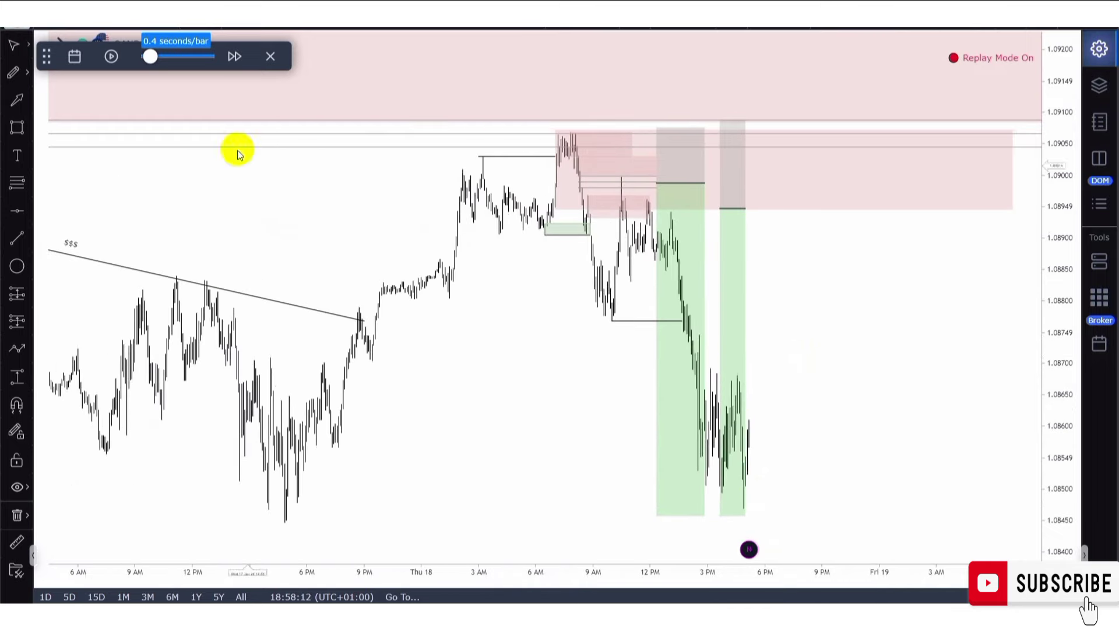
{"action": "left_click", "coordinate": [111, 56]}
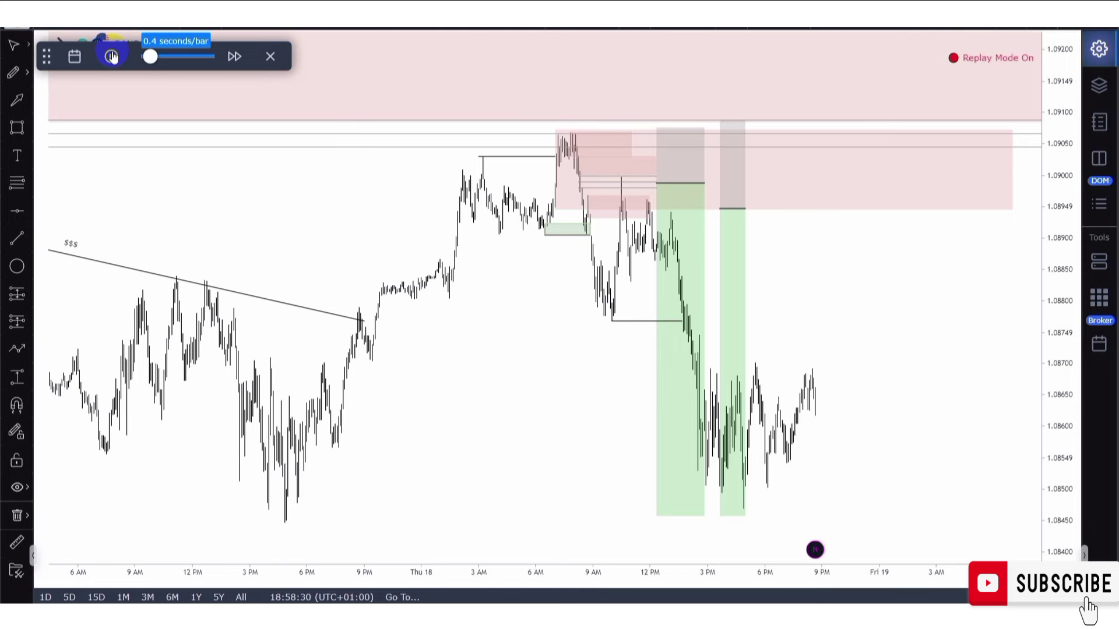
{"action": "left_click", "coordinate": [113, 56]}
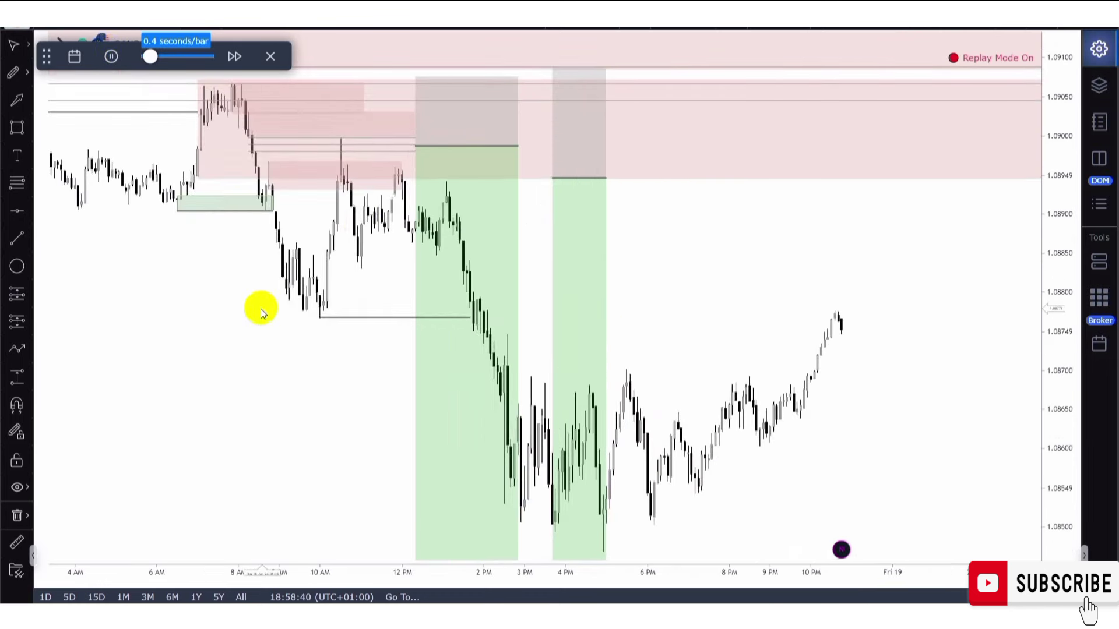
- Examine the 5 PM low against both short positions' targets while the replay runs on to about midnight
{"action": "scroll", "coordinate": [260, 343], "scroll_direction": "down", "scroll_amount": 1}
{"action": "left_click_drag", "start_coordinate": [279, 362], "coordinate": [279, 302]}
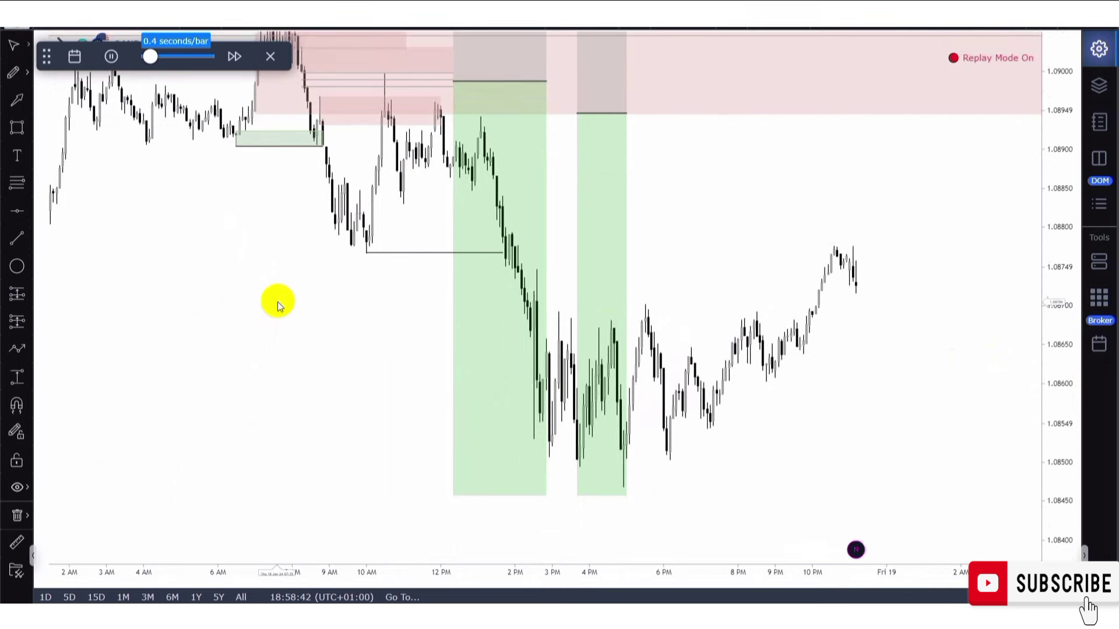
{"action": "left_click", "coordinate": [621, 482]}
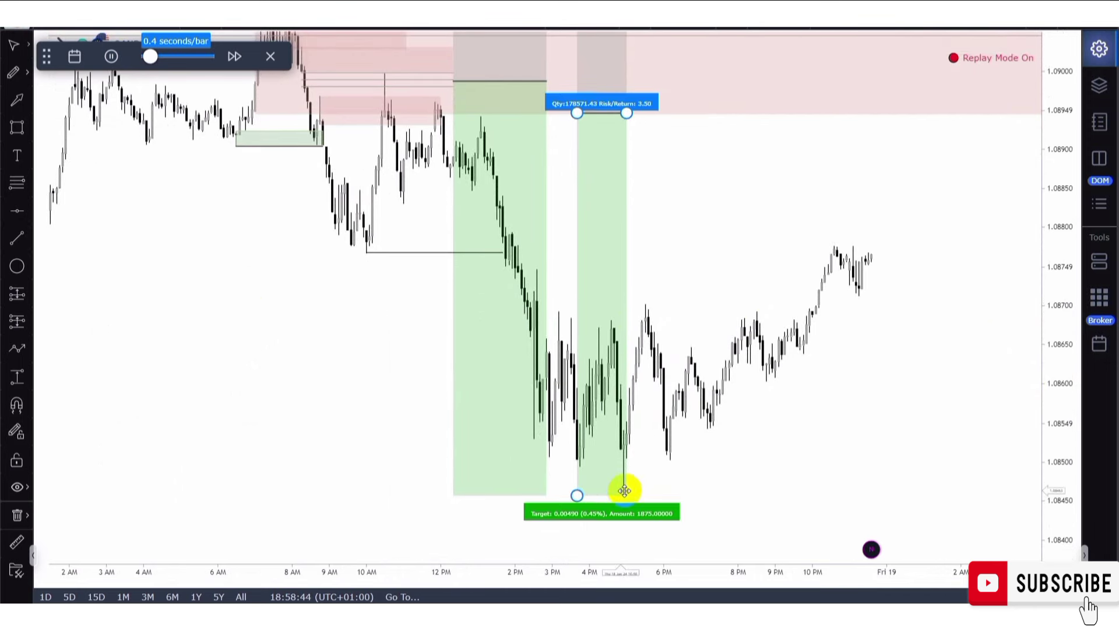
{"action": "scroll", "coordinate": [610, 457], "scroll_direction": "down", "scroll_amount": 2}
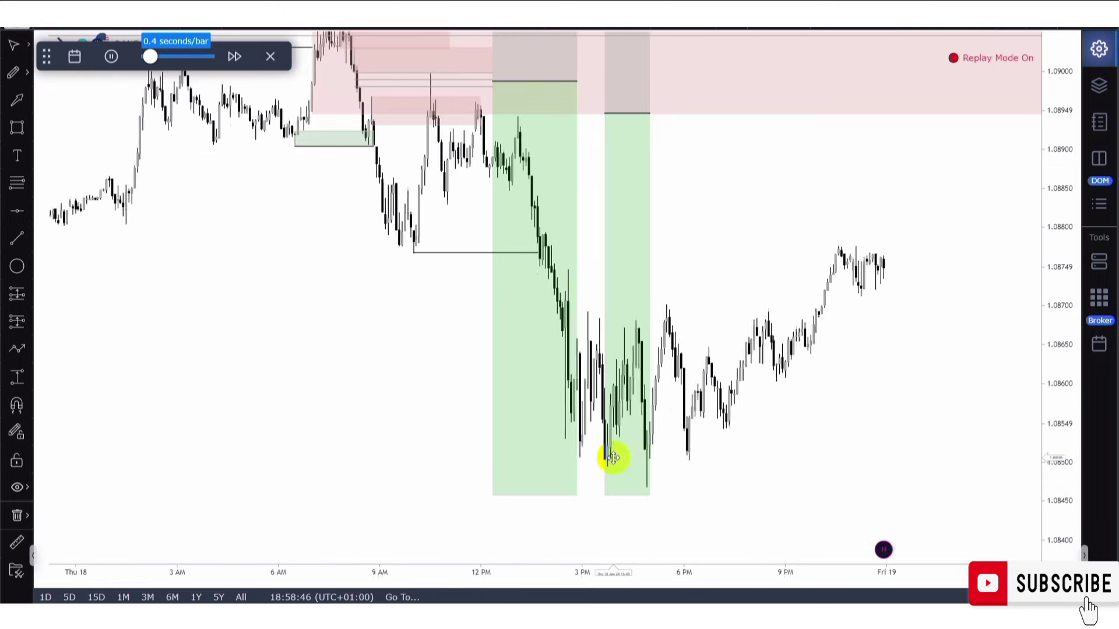
{"action": "left_click", "coordinate": [560, 163]}
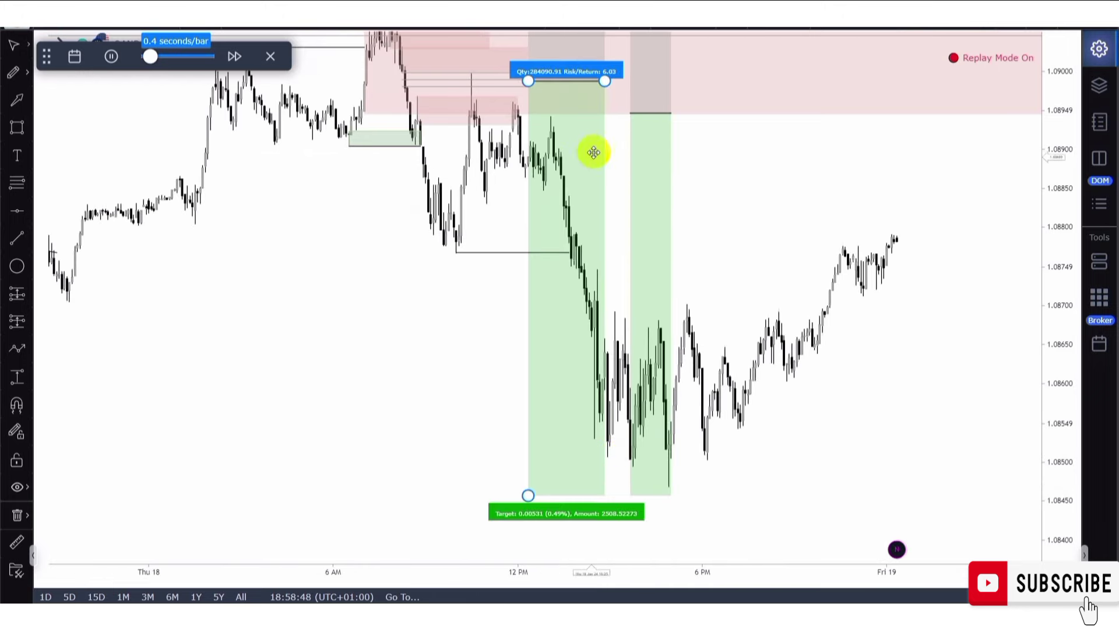
- Compare both short positions' entries with the 10 AM low and its break of structure while the replay runs
{"action": "left_click", "coordinate": [643, 145]}
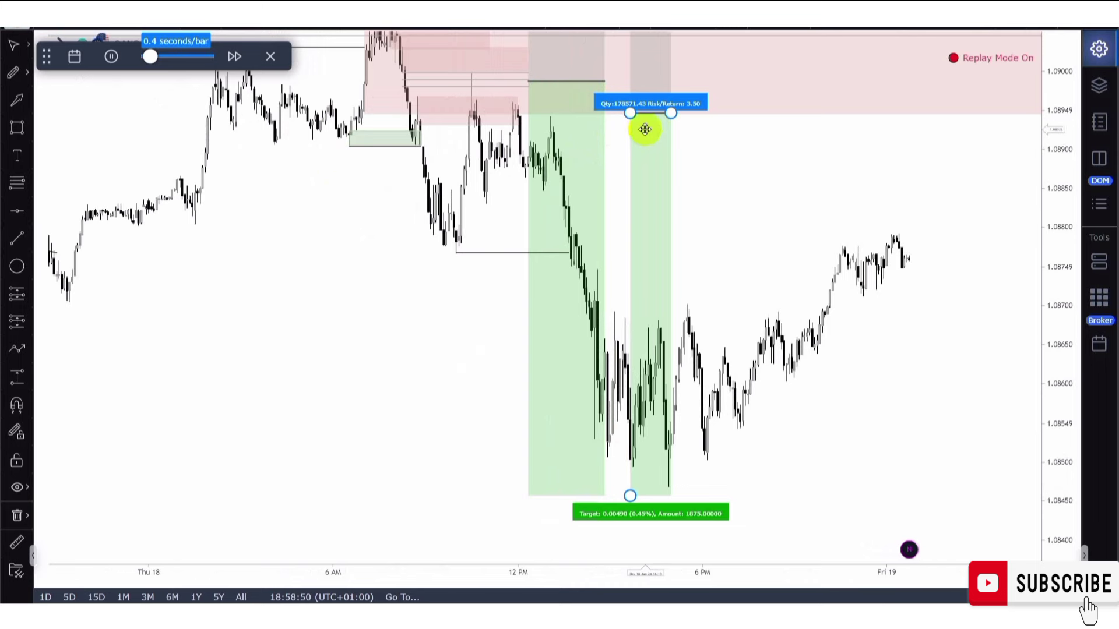
{"action": "left_click", "coordinate": [605, 111]}
{"action": "left_click", "coordinate": [620, 225]}
{"action": "left_click", "coordinate": [606, 206]}
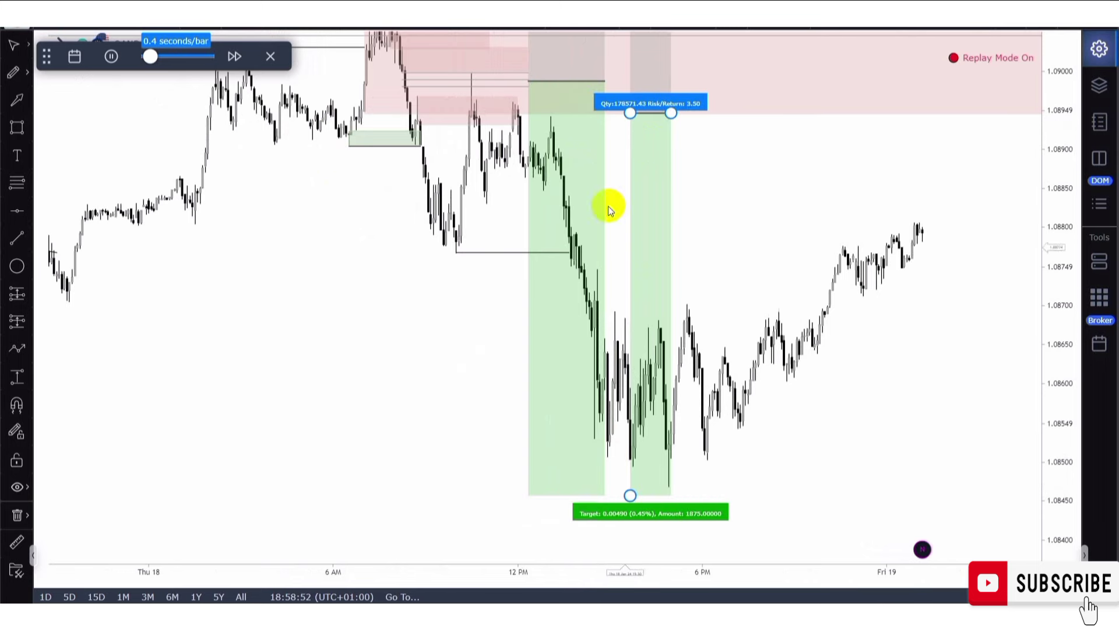
{"action": "left_click", "coordinate": [542, 76]}
{"action": "left_click", "coordinate": [458, 252]}
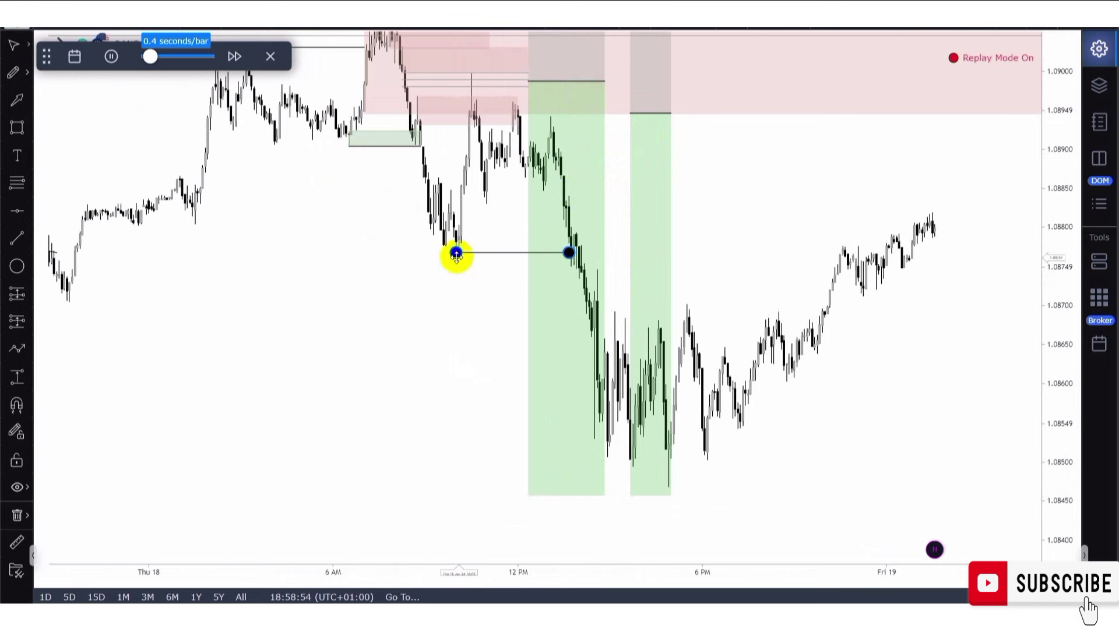
{"action": "left_click", "coordinate": [483, 274]}
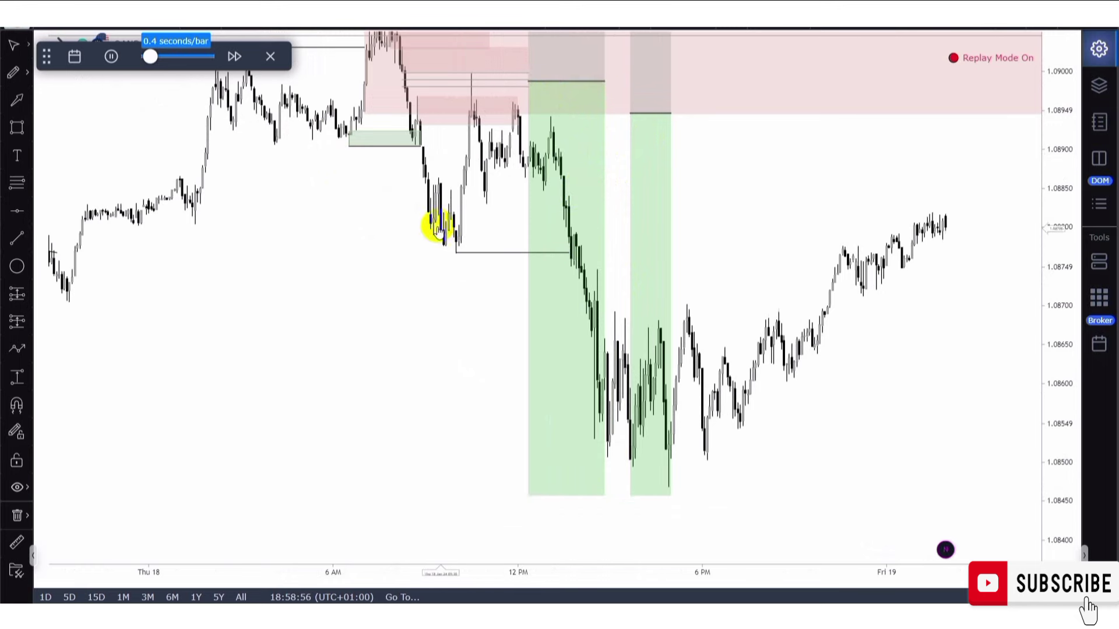
- Pause the bar replay at about 3:20 AM on Friday 19 and switch the chart to a higher timeframe
{"action": "left_click", "coordinate": [110, 57]}
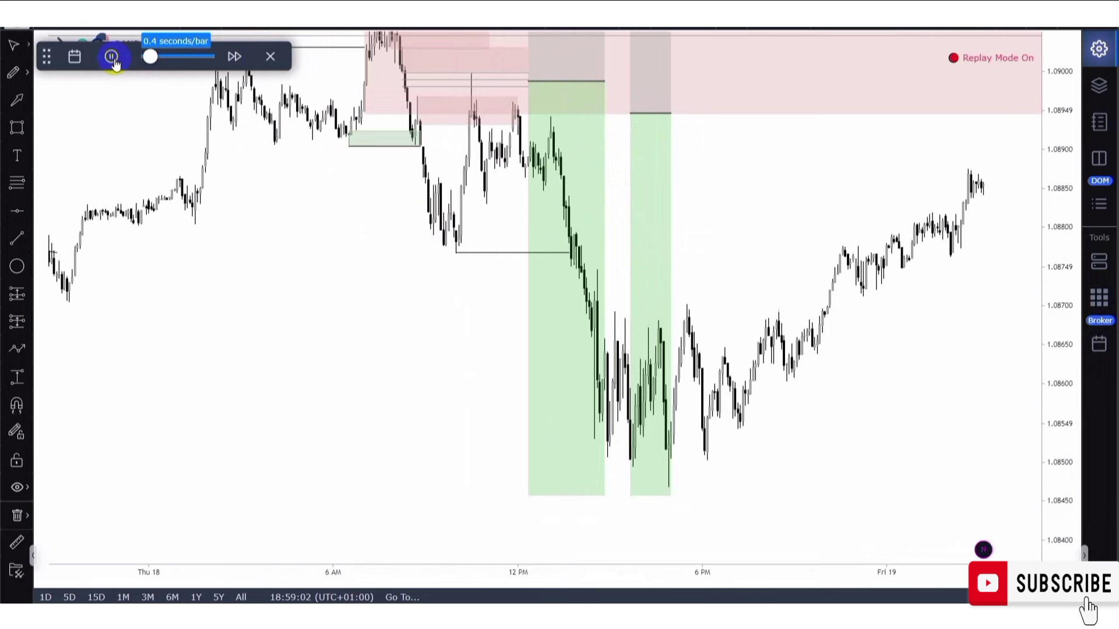
{"action": "scroll", "coordinate": [349, 272], "scroll_direction": "down", "scroll_amount": 5}
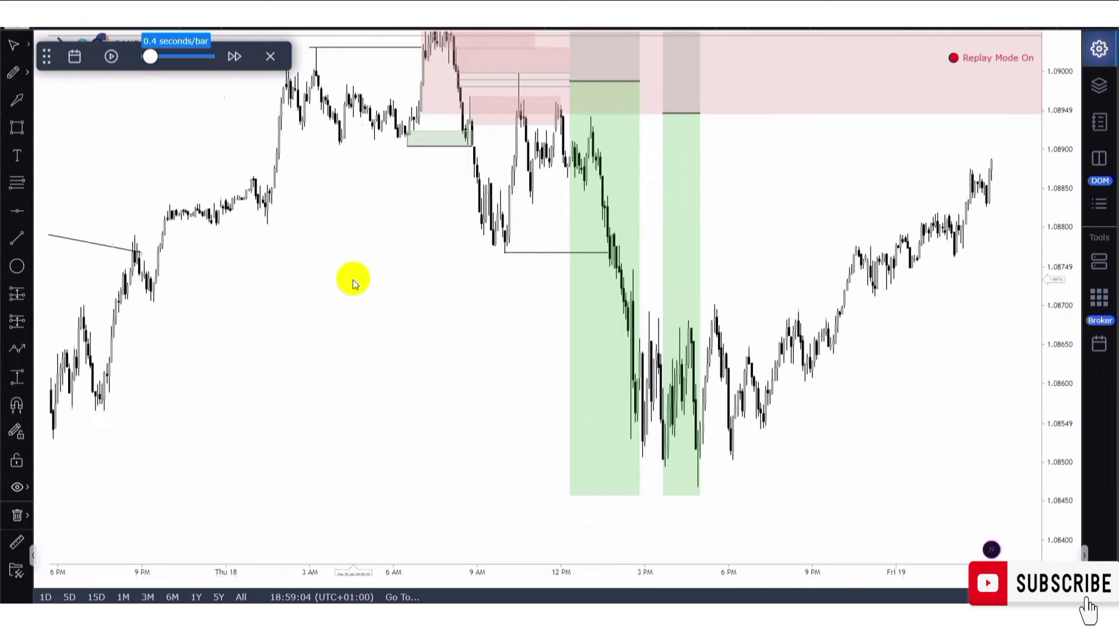
{"action": "scroll", "coordinate": [413, 289], "scroll_direction": "up", "scroll_amount": 3}
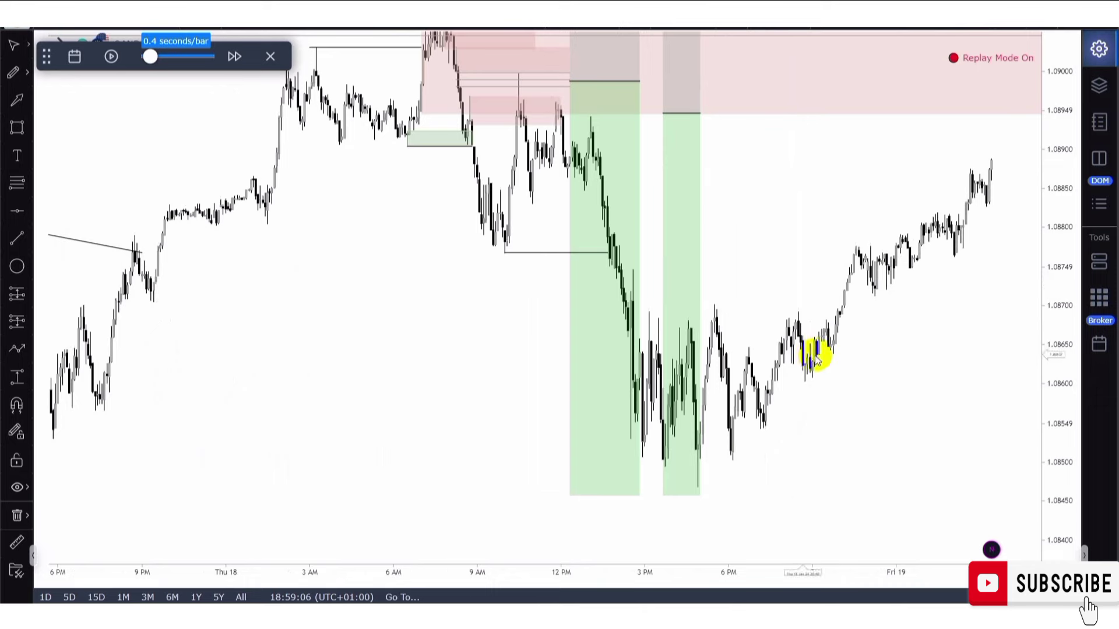
{"action": "left_click_drag", "start_coordinate": [882, 362], "coordinate": [778, 381]}
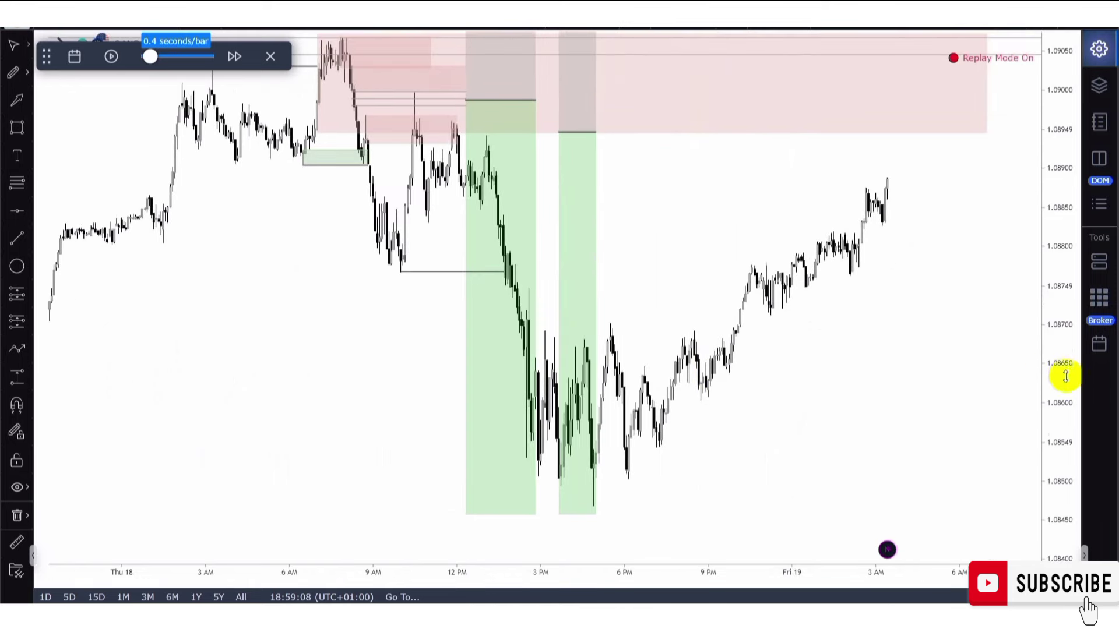
{"action": "left_click_drag", "start_coordinate": [1059, 375], "coordinate": [1007, 295]}
{"action": "left_click_drag", "start_coordinate": [646, 229], "coordinate": [655, 289]}
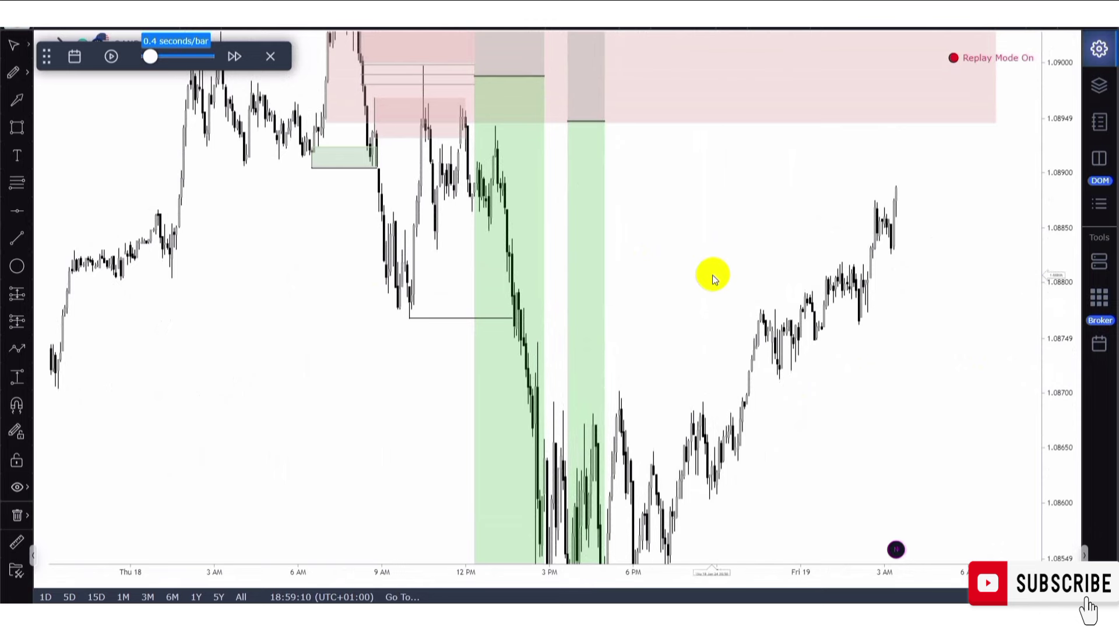
{"action": "mouse_move", "coordinate": [372, 29]}
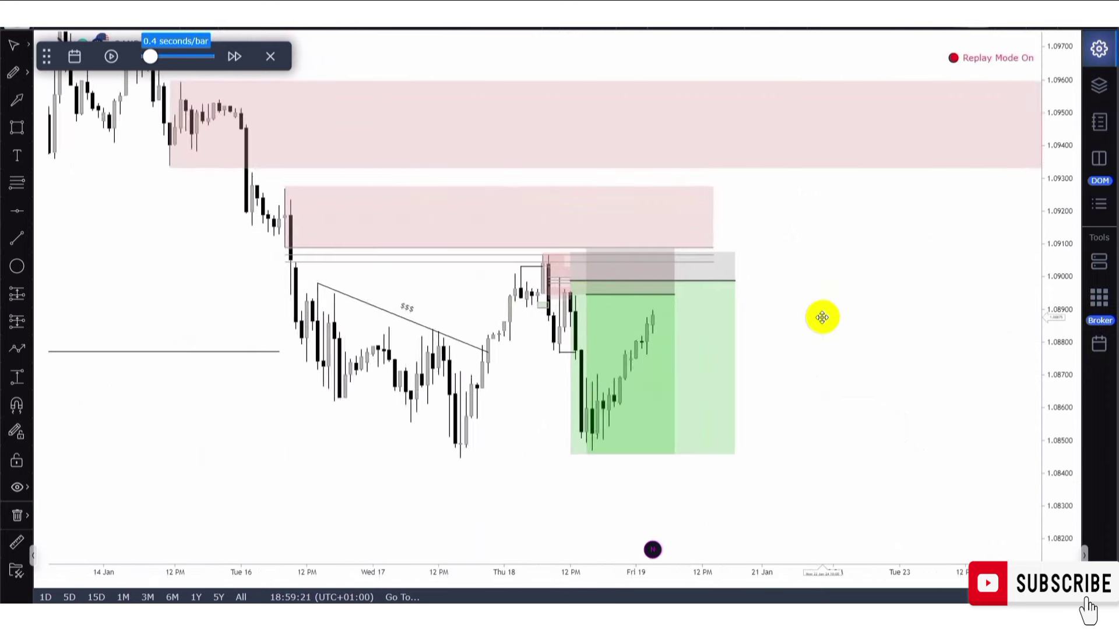
{"action": "scroll", "coordinate": [821, 318], "scroll_direction": "down", "scroll_amount": 1}
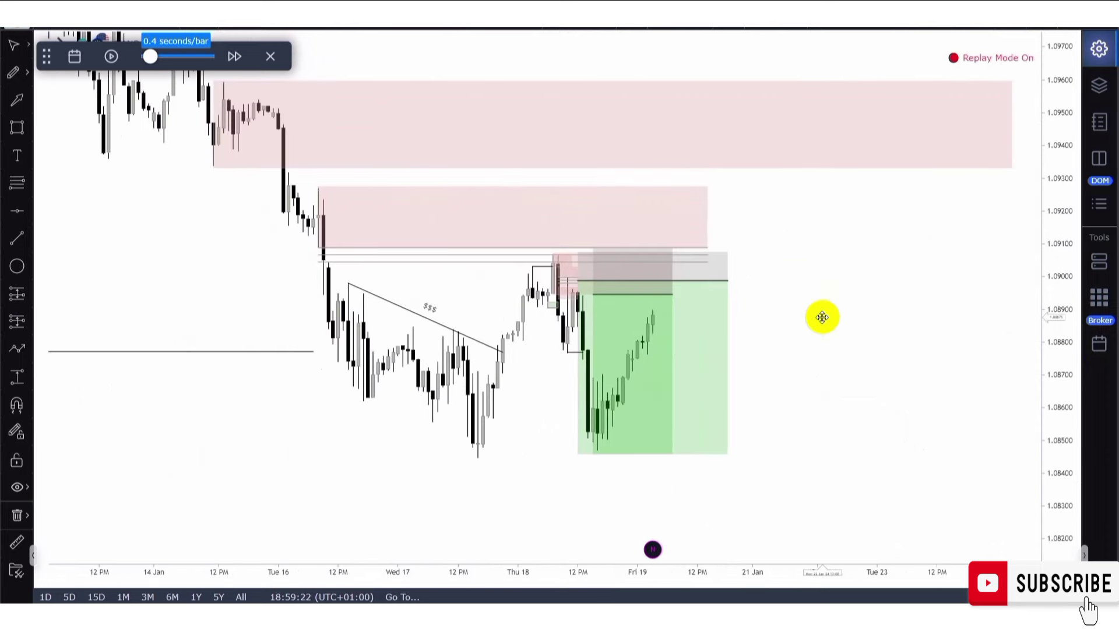
- Play the bar replay forward into the first hours of 21 Jan and inspect price against both short positions' stops
{"action": "left_click", "coordinate": [137, 59]}
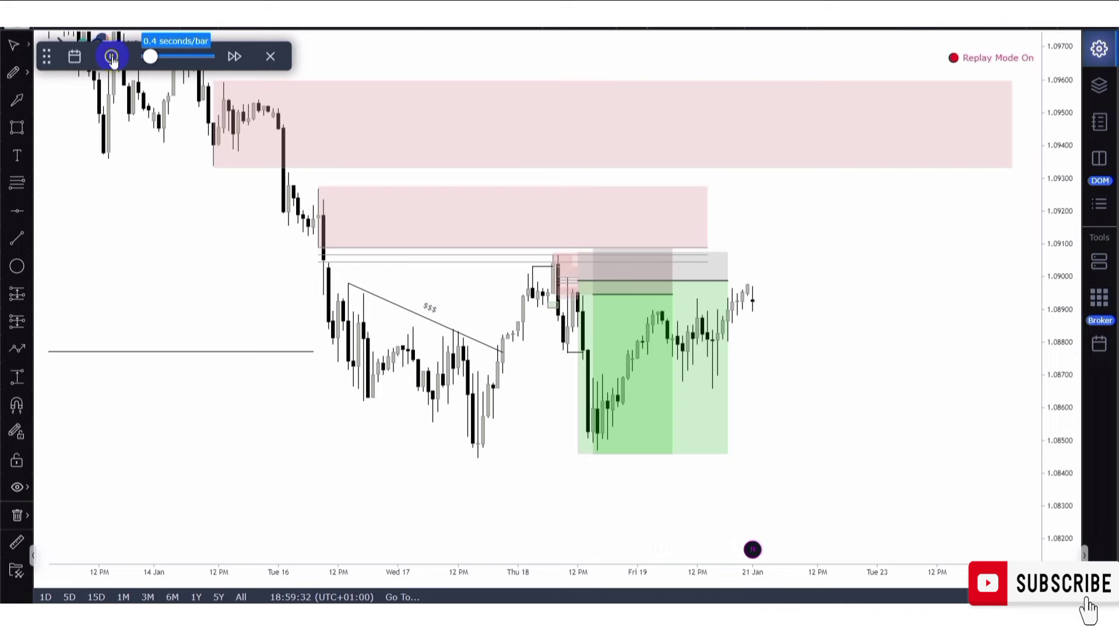
{"action": "left_click", "coordinate": [111, 57]}
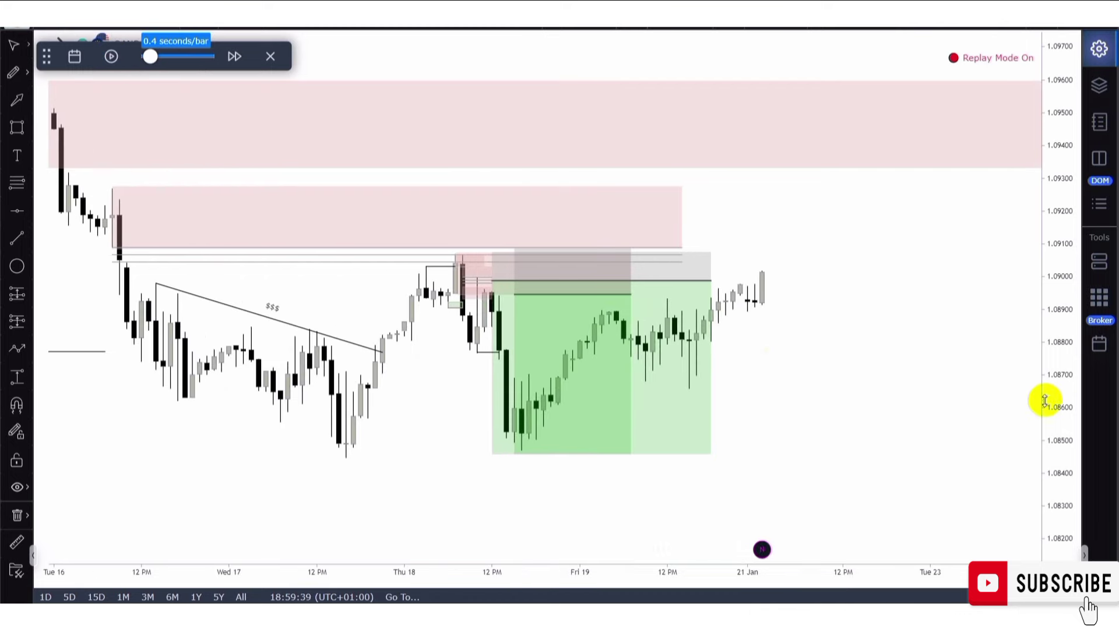
{"action": "left_click_drag", "start_coordinate": [1063, 396], "coordinate": [1055, 309]}
{"action": "scroll", "coordinate": [744, 382], "scroll_direction": "up", "scroll_amount": 3}
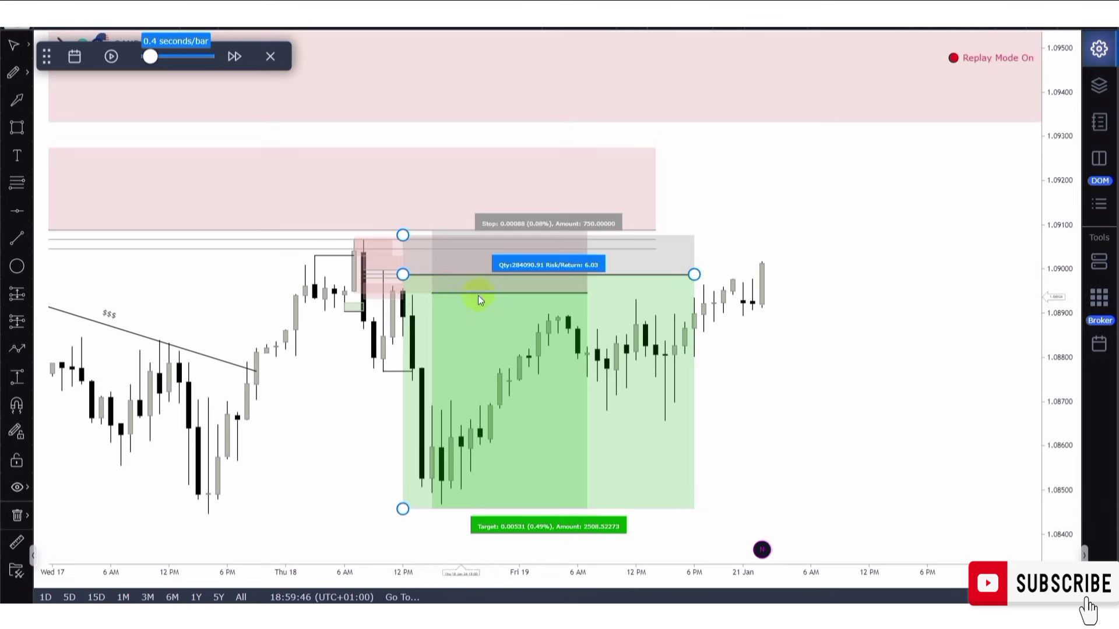
{"action": "scroll", "coordinate": [844, 357], "scroll_direction": "down", "scroll_amount": 3}
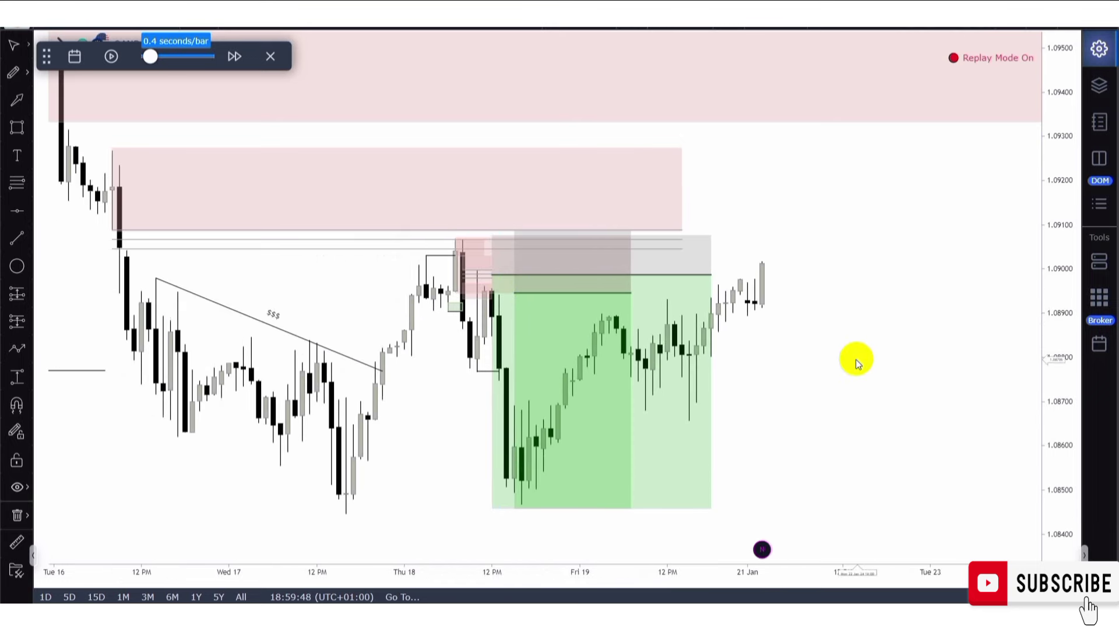
- Advance the bar replay to about 9 AM on 21 Jan and inspect price at the lower supply zone's bottom edge
{"action": "scroll", "coordinate": [856, 360], "scroll_direction": "up", "scroll_amount": 1}
{"action": "left_click_drag", "start_coordinate": [1048, 391], "coordinate": [1049, 318]}
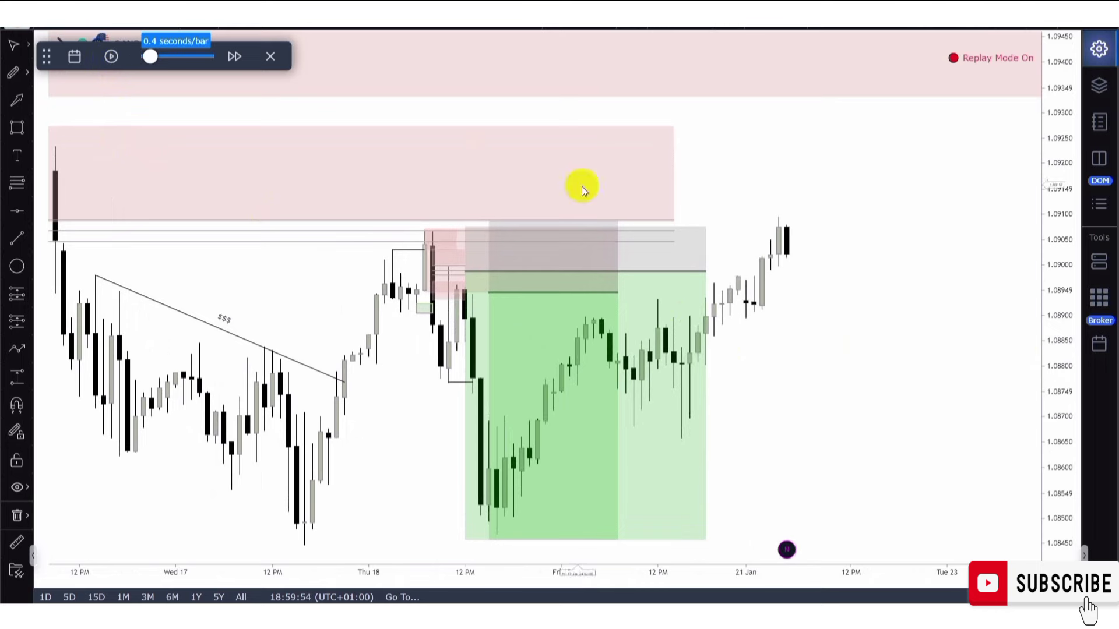
{"action": "scroll", "coordinate": [710, 204], "scroll_direction": "down", "scroll_amount": 3}
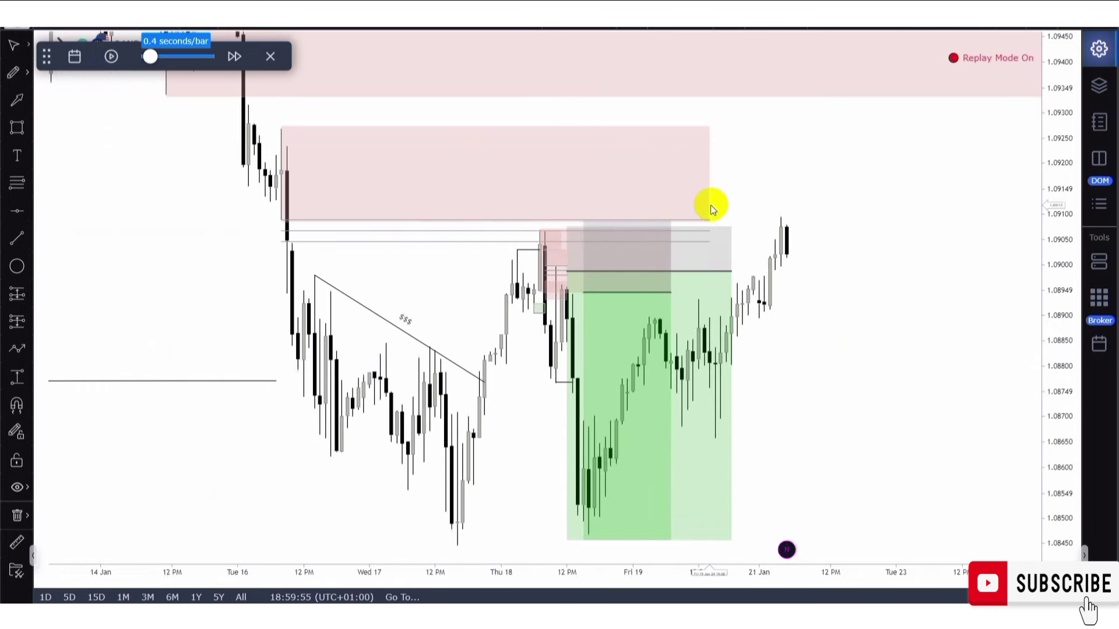
{"action": "left_click", "coordinate": [478, 220]}
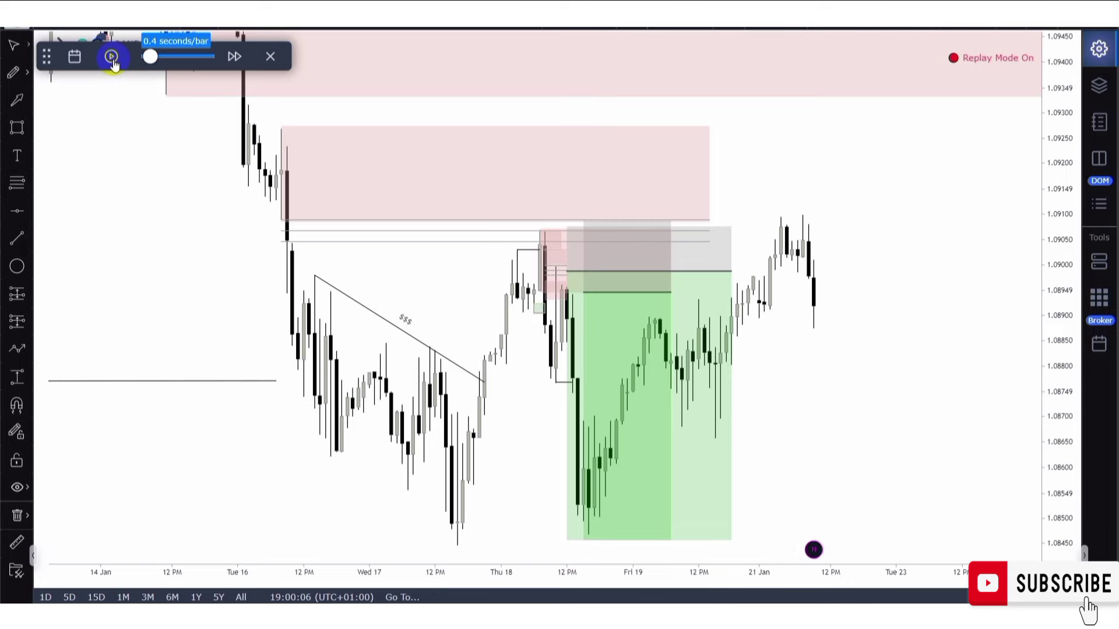
- Extend the lower supply zone's right edge to about 1 AM on Tuesday 23 Jan
{"action": "left_click_drag", "start_coordinate": [877, 271], "coordinate": [814, 258]}
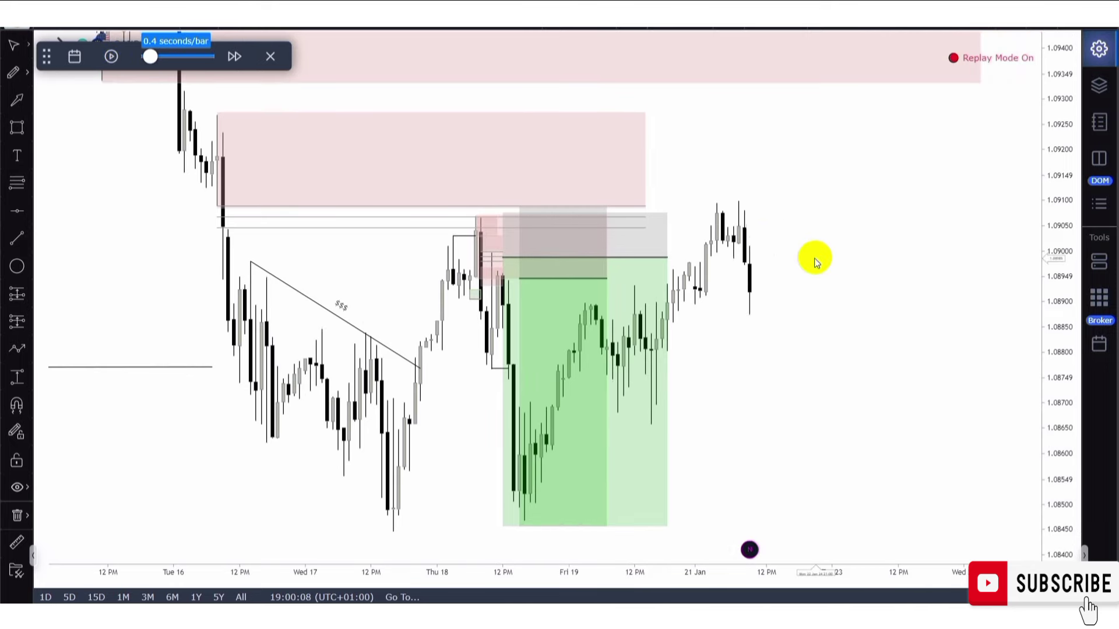
{"action": "scroll", "coordinate": [814, 257], "scroll_direction": "up", "scroll_amount": 2}
{"action": "left_click", "coordinate": [611, 257]}
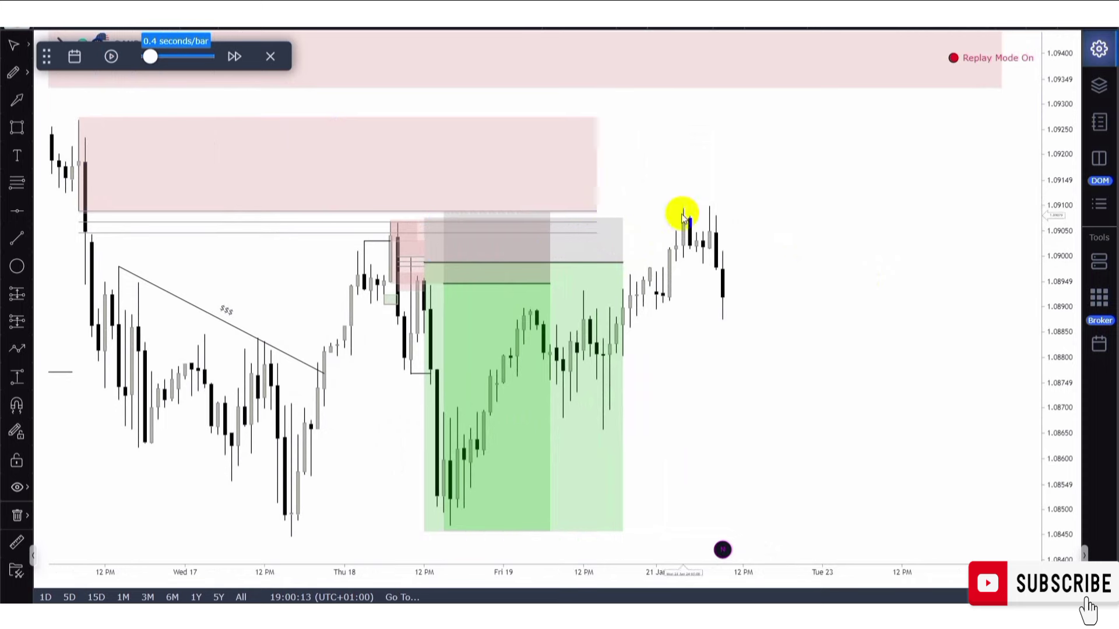
{"action": "left_click_drag", "start_coordinate": [600, 169], "coordinate": [826, 159]}
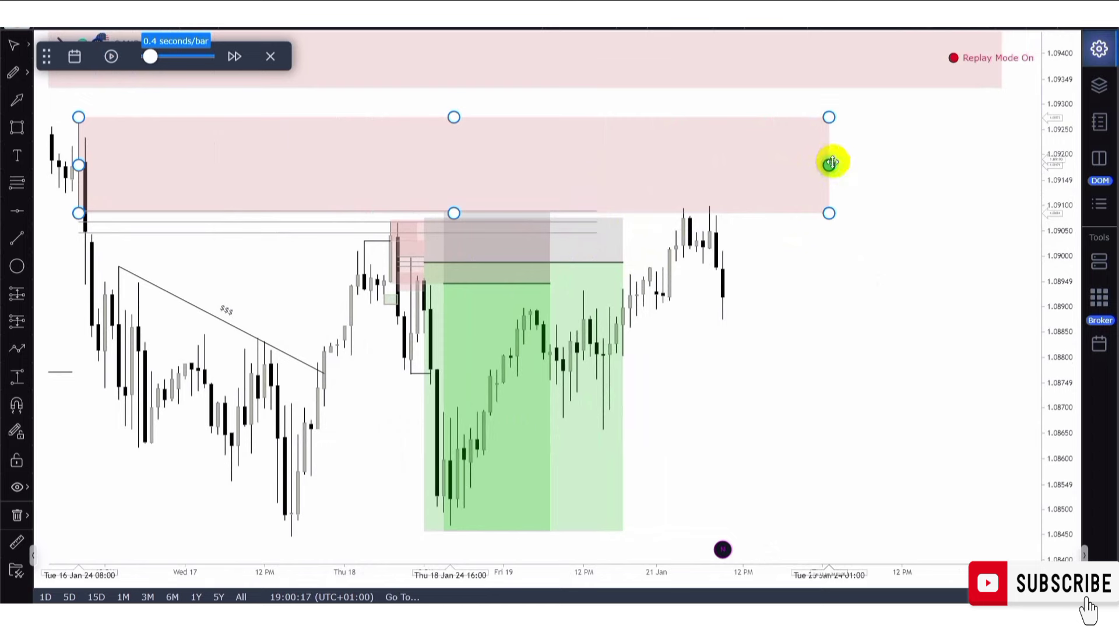
{"action": "scroll", "coordinate": [788, 292], "scroll_direction": "up", "scroll_amount": 1}
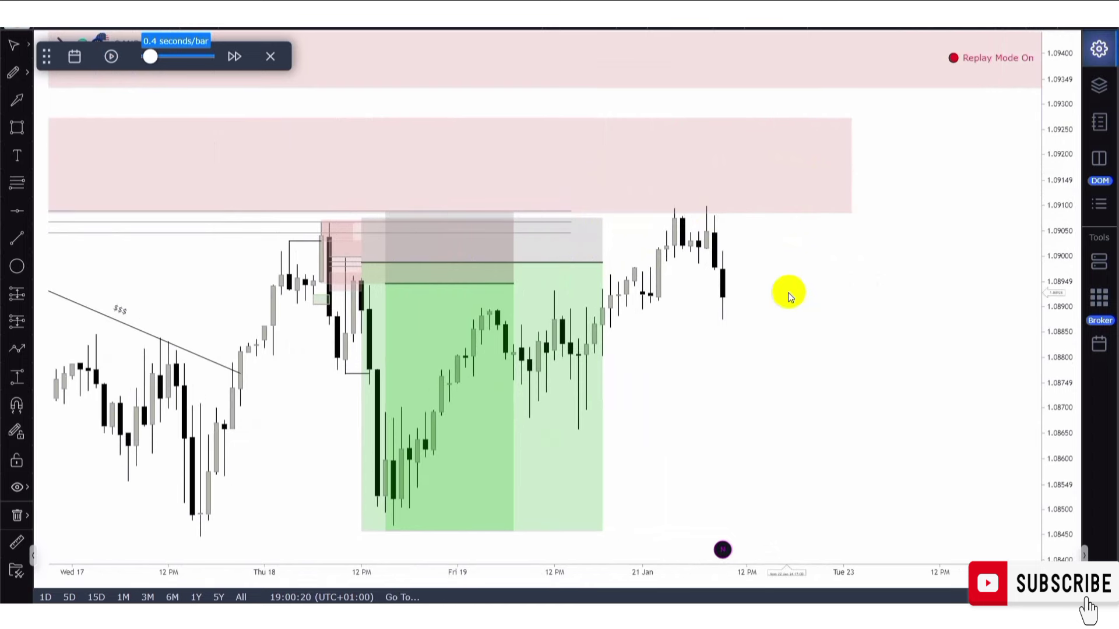
- Draw a short horizontal trend line across the two 21 Jan highs at the supply zone and align it with the first high
{"action": "scroll", "coordinate": [788, 292], "scroll_direction": "up", "scroll_amount": 2}
{"action": "left_click_drag", "start_coordinate": [1059, 327], "coordinate": [1021, 287]}
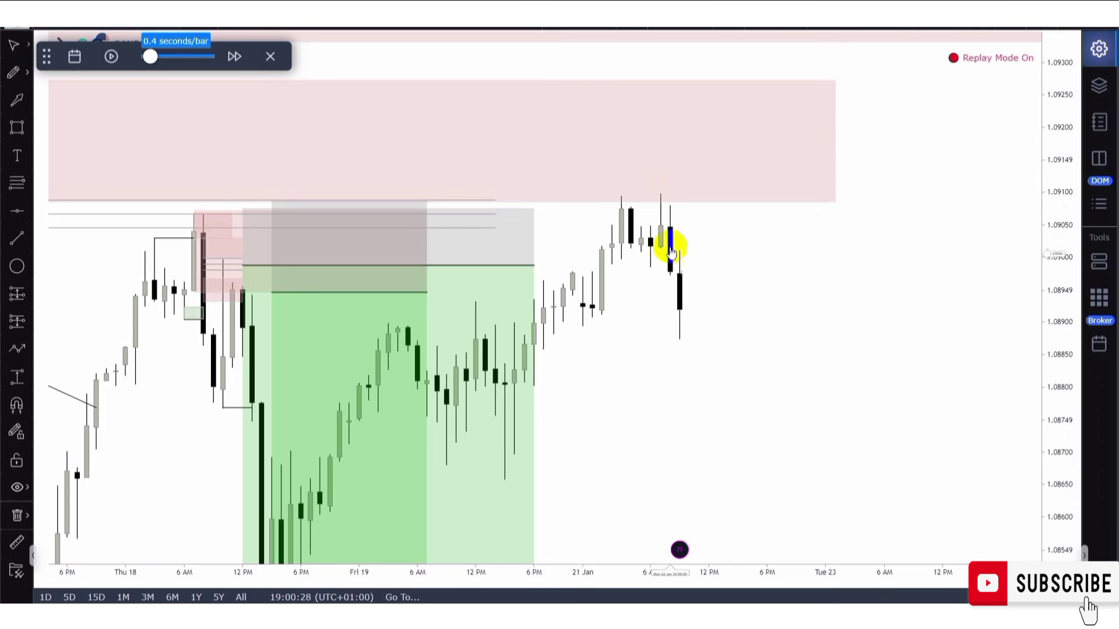
{"action": "scroll", "coordinate": [678, 244], "scroll_direction": "up", "scroll_amount": 3}
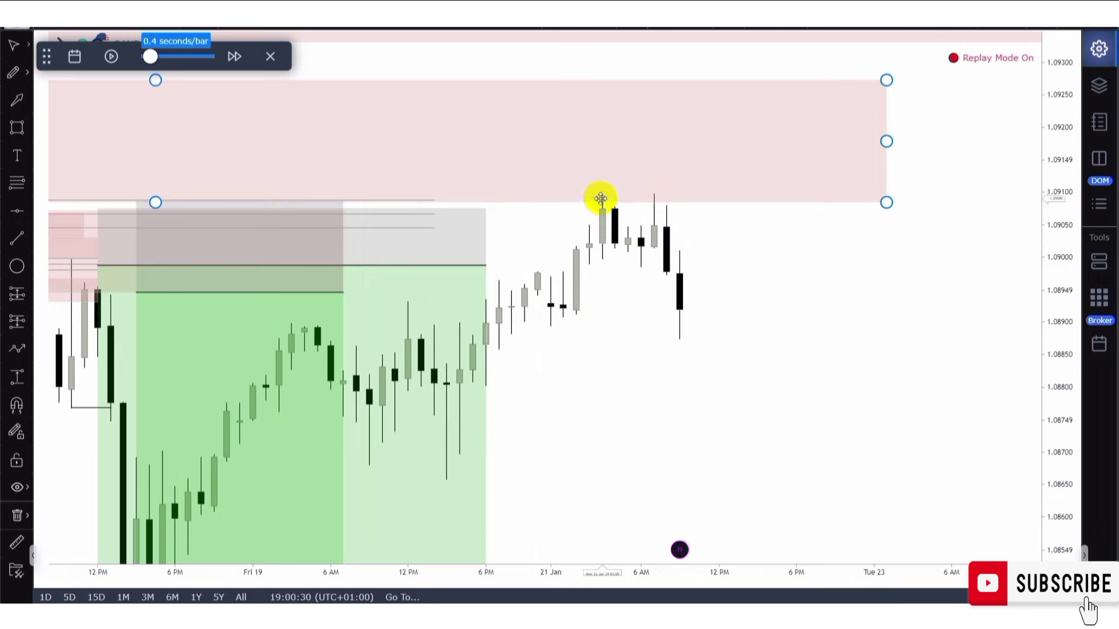
{"action": "left_click", "coordinate": [16, 237]}
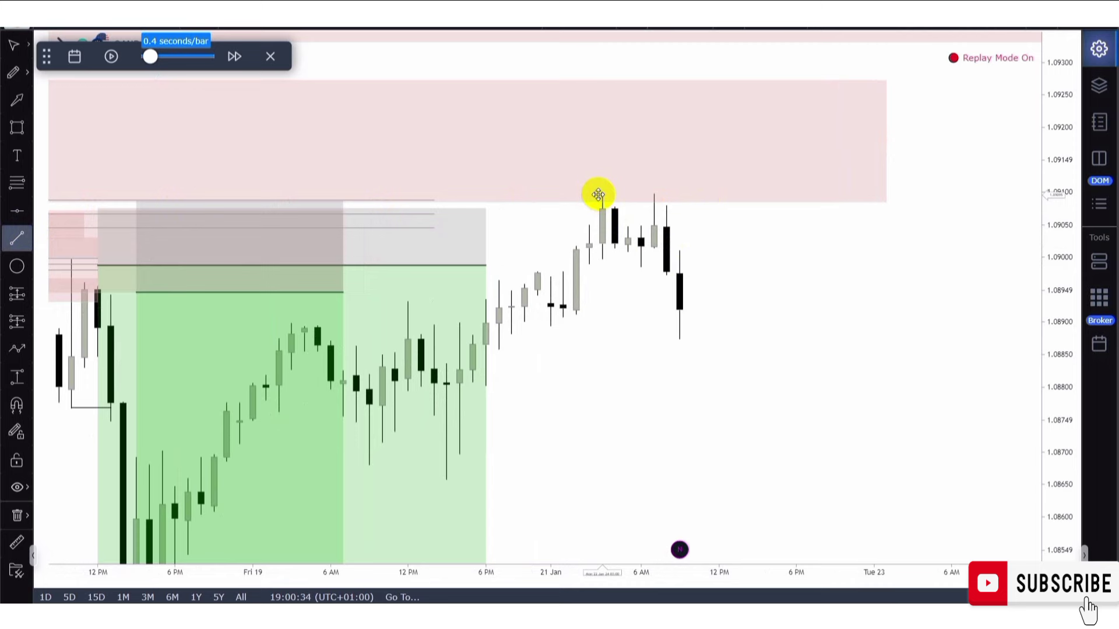
{"action": "left_click_drag", "start_coordinate": [601, 193], "coordinate": [659, 193]}
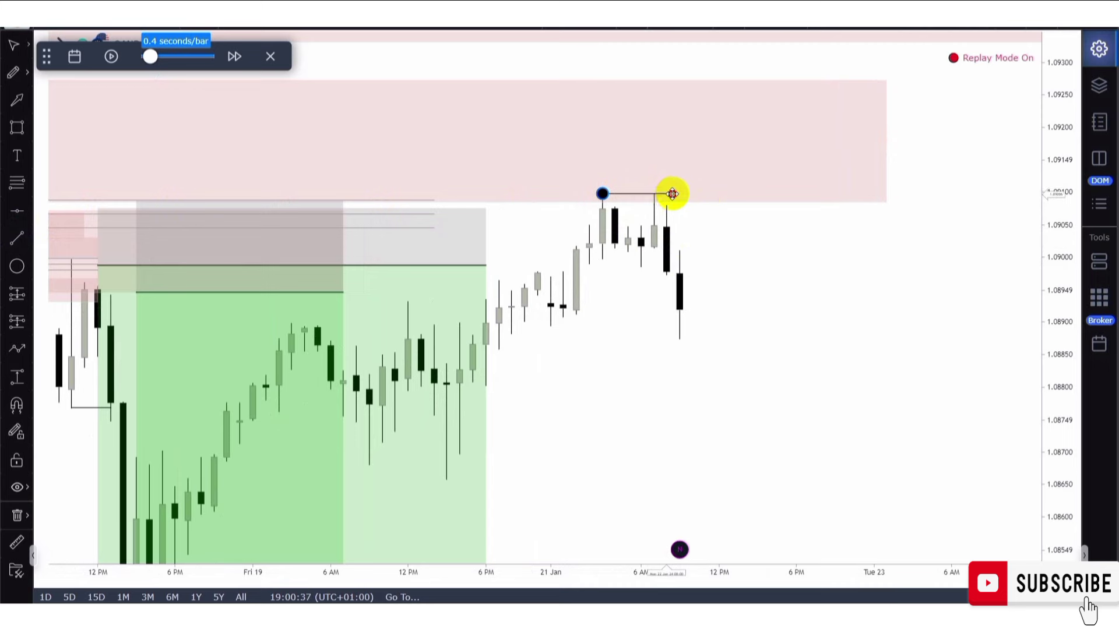
{"action": "left_click", "coordinate": [675, 193]}
{"action": "left_click", "coordinate": [635, 226]}
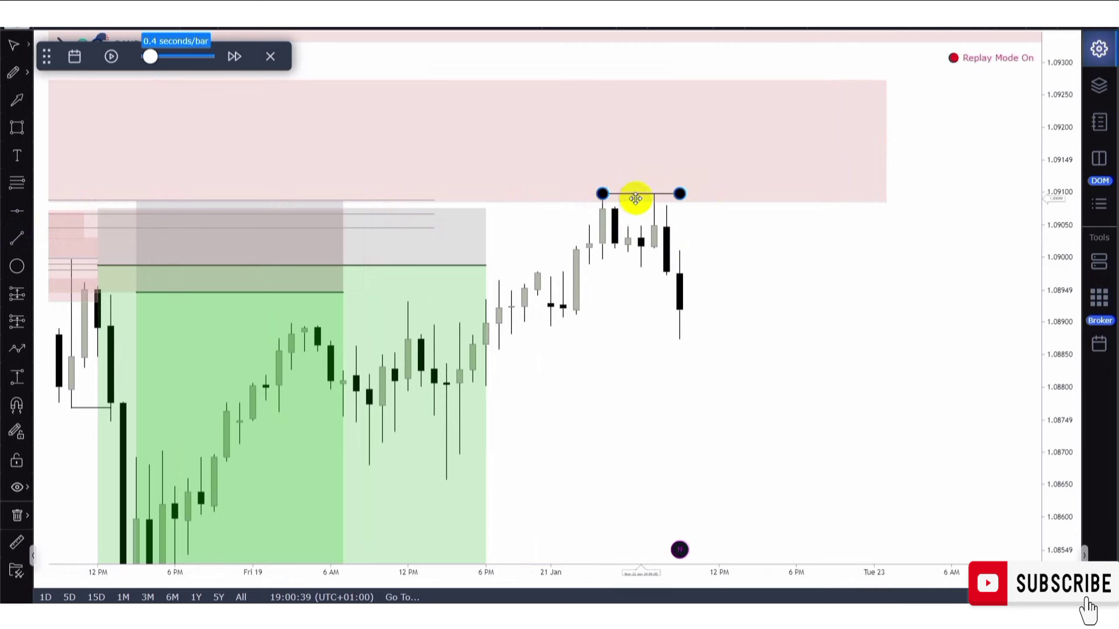
{"action": "left_click_drag", "start_coordinate": [633, 194], "coordinate": [624, 199]}
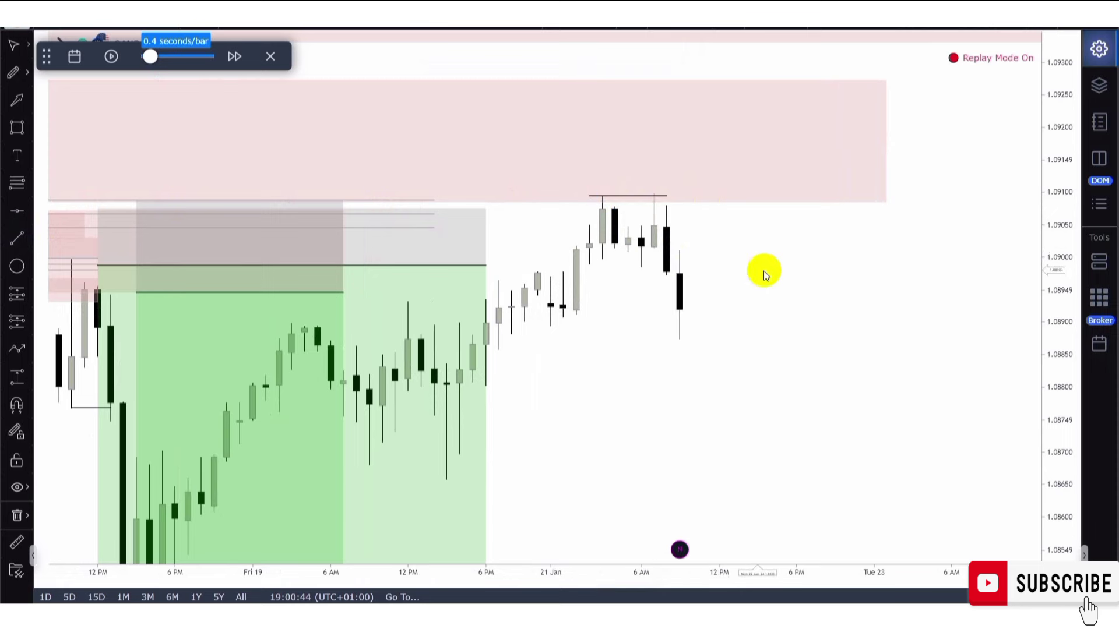
- Draw a supply zone rectangle over the 7 AM candle's full range on 21 Jan, extending to about midnight on Tuesday 23
{"action": "scroll", "coordinate": [900, 328], "scroll_direction": "up", "scroll_amount": 1}
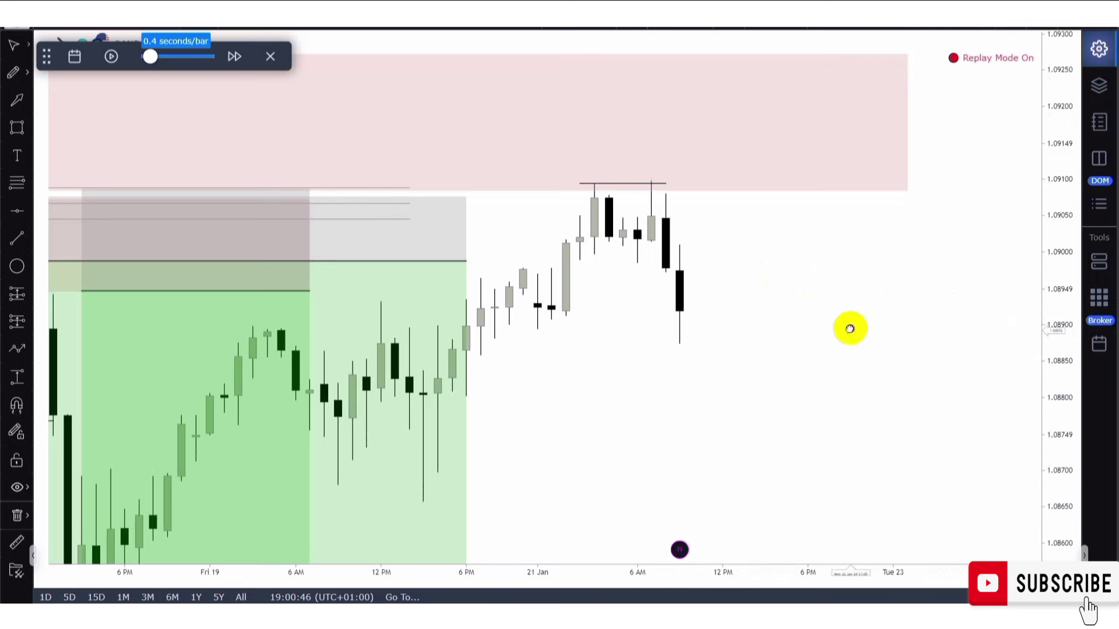
{"action": "left_click_drag", "start_coordinate": [850, 329], "coordinate": [781, 285]}
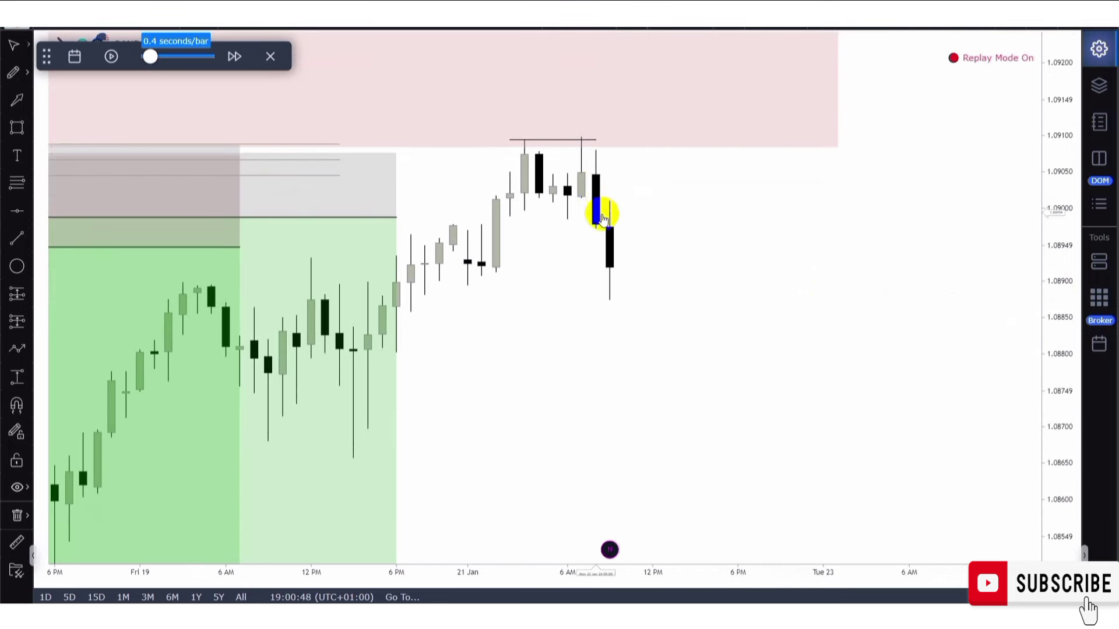
{"action": "left_click", "coordinate": [17, 111]}
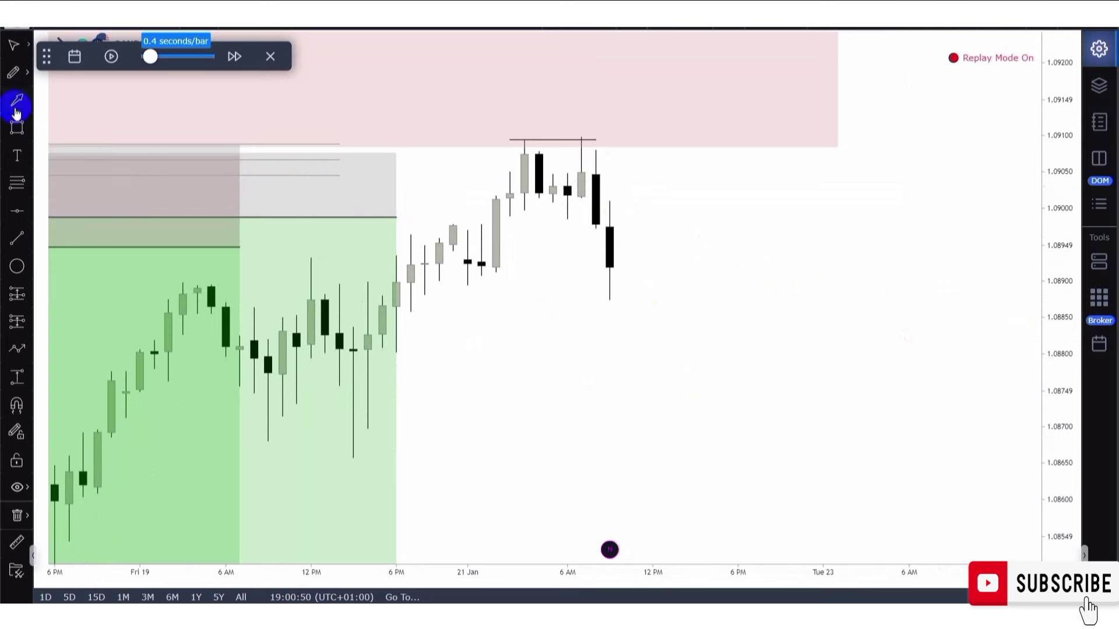
{"action": "left_click", "coordinate": [17, 127]}
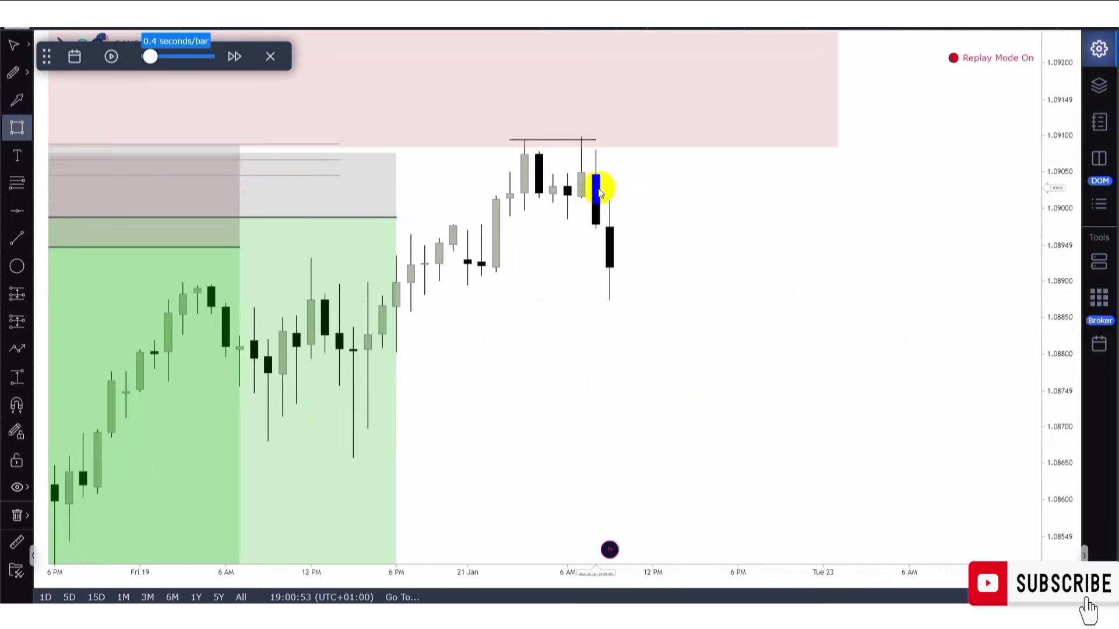
{"action": "left_click", "coordinate": [582, 200]}
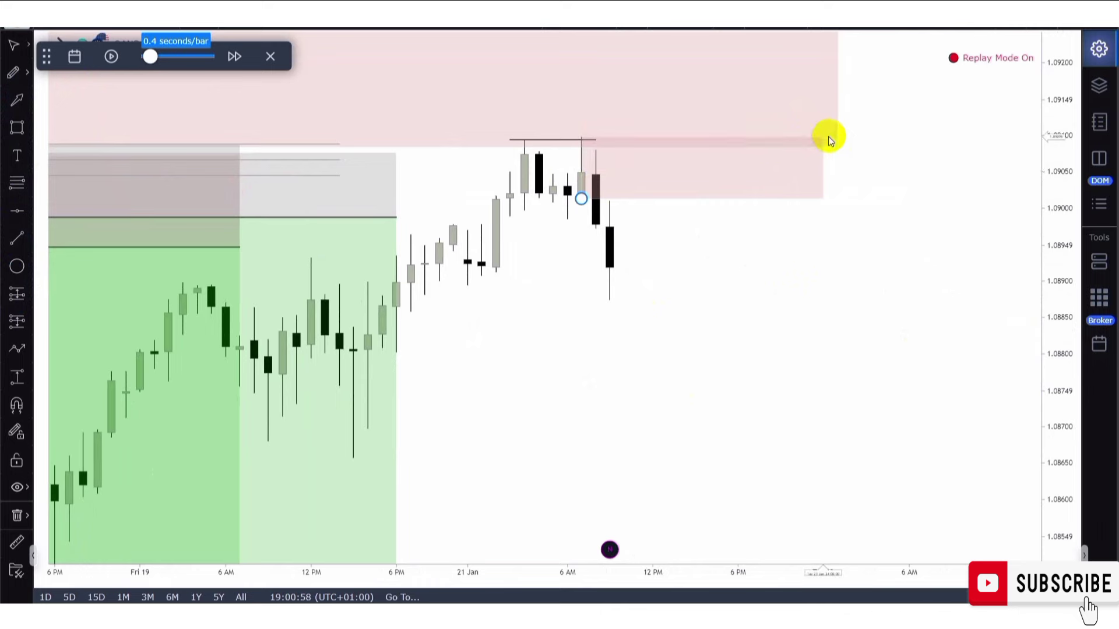
{"action": "left_click", "coordinate": [824, 138]}
{"action": "scroll", "coordinate": [876, 204], "scroll_direction": "down", "scroll_amount": 5}
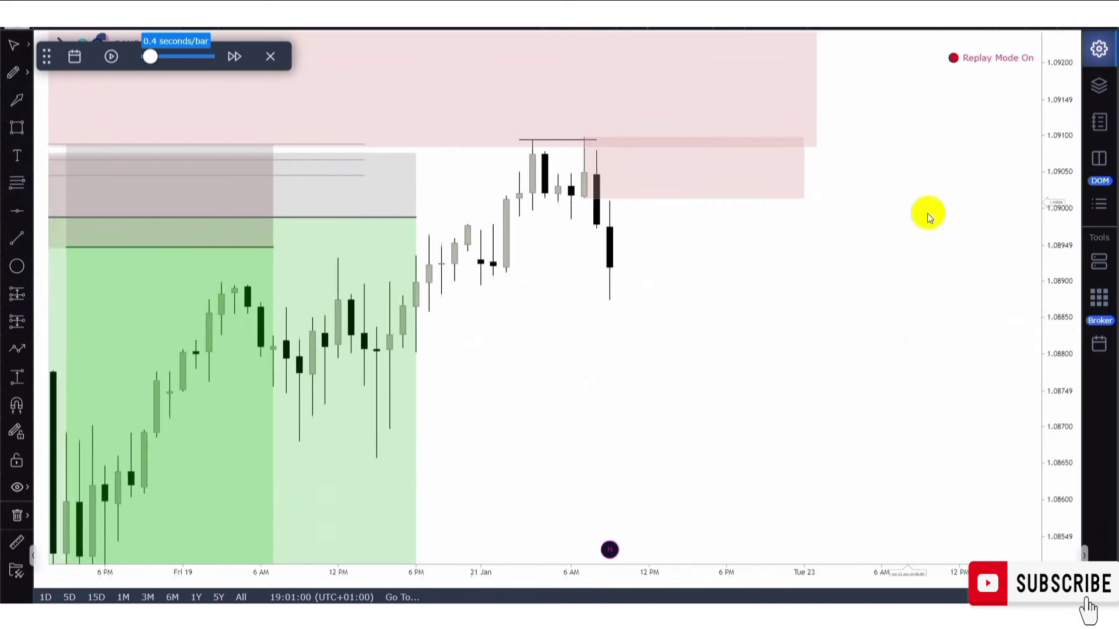
{"action": "scroll", "coordinate": [920, 285], "scroll_direction": "up", "scroll_amount": 4}
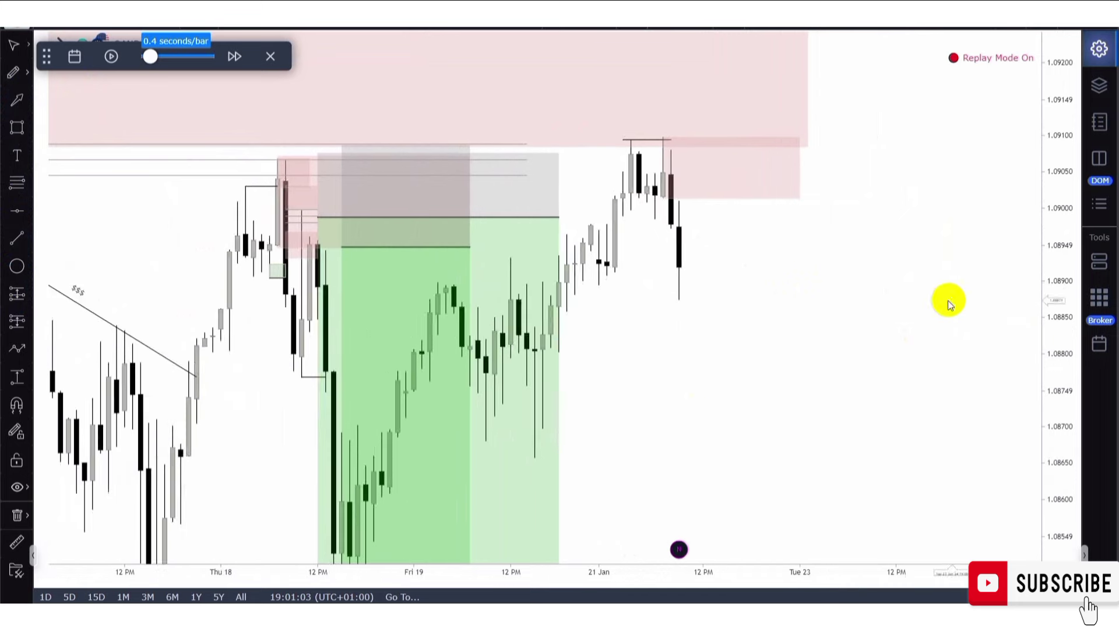
- Place a short position at the new supply zone's bottom edge, about 1.0901, with its stop about 0.00101 above the entry
{"action": "left_click_drag", "start_coordinate": [1056, 255], "coordinate": [1059, 311]}
{"action": "left_click_drag", "start_coordinate": [867, 344], "coordinate": [886, 353]}
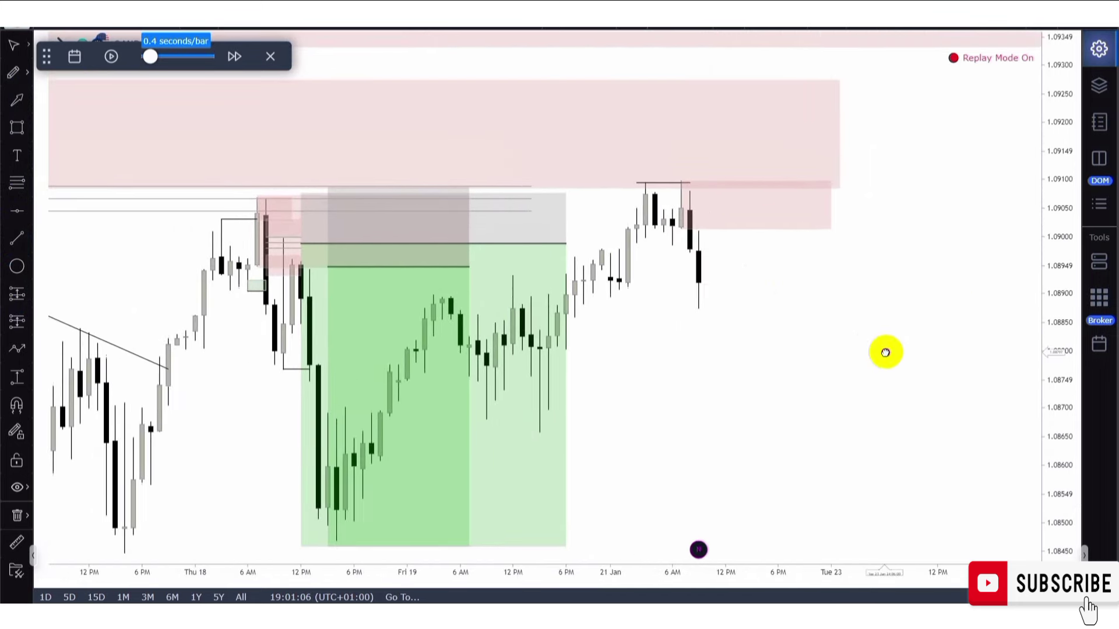
{"action": "left_click", "coordinate": [718, 230]}
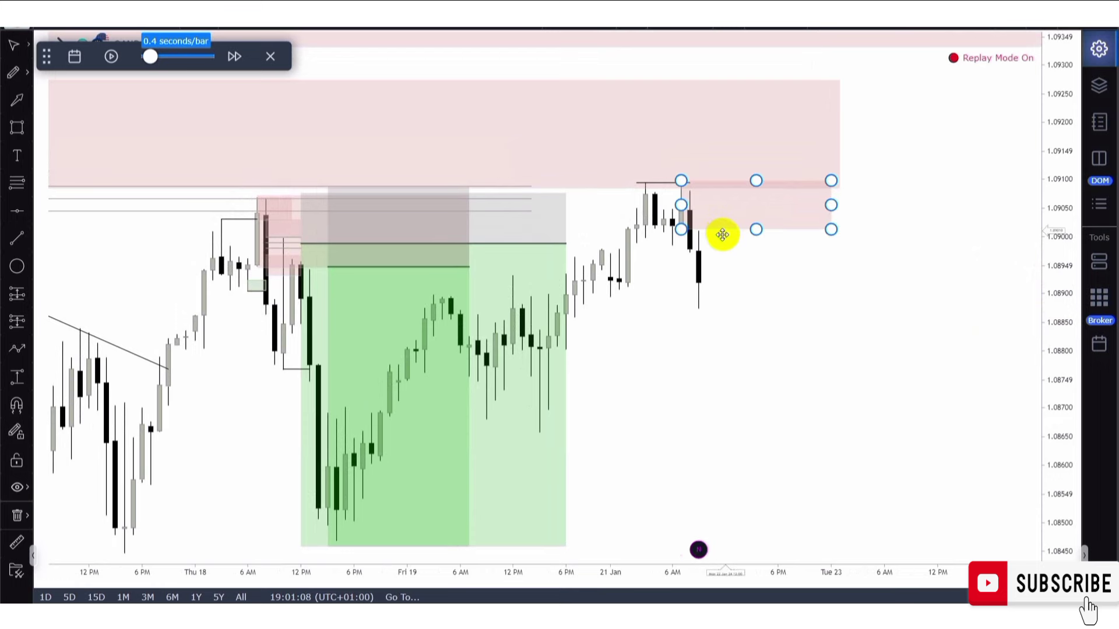
{"action": "left_click", "coordinate": [684, 248]}
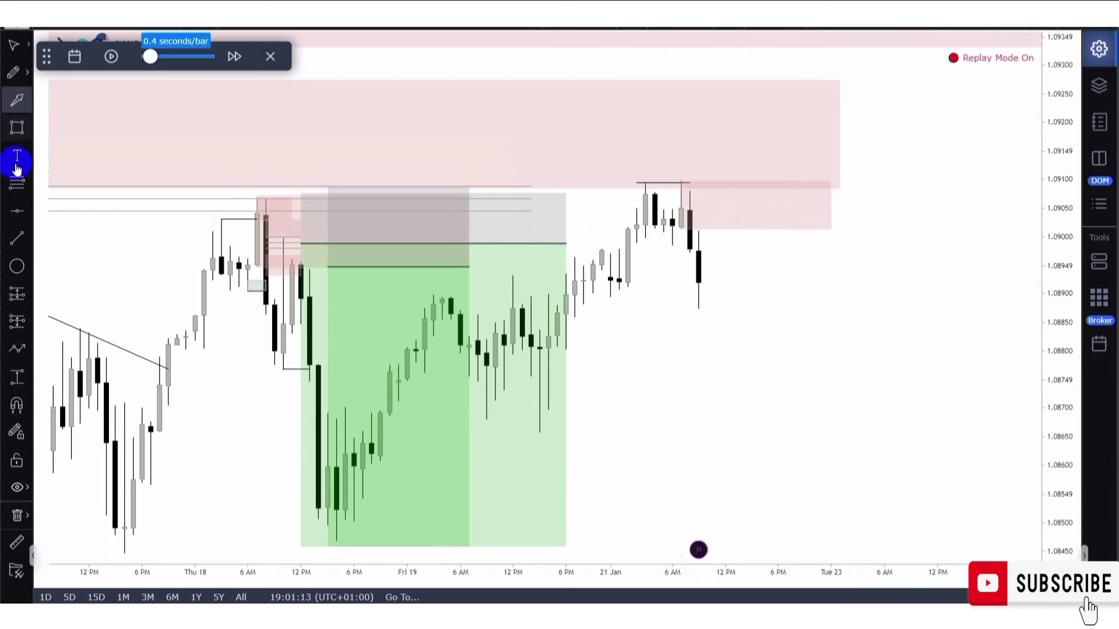
{"action": "left_click", "coordinate": [17, 325]}
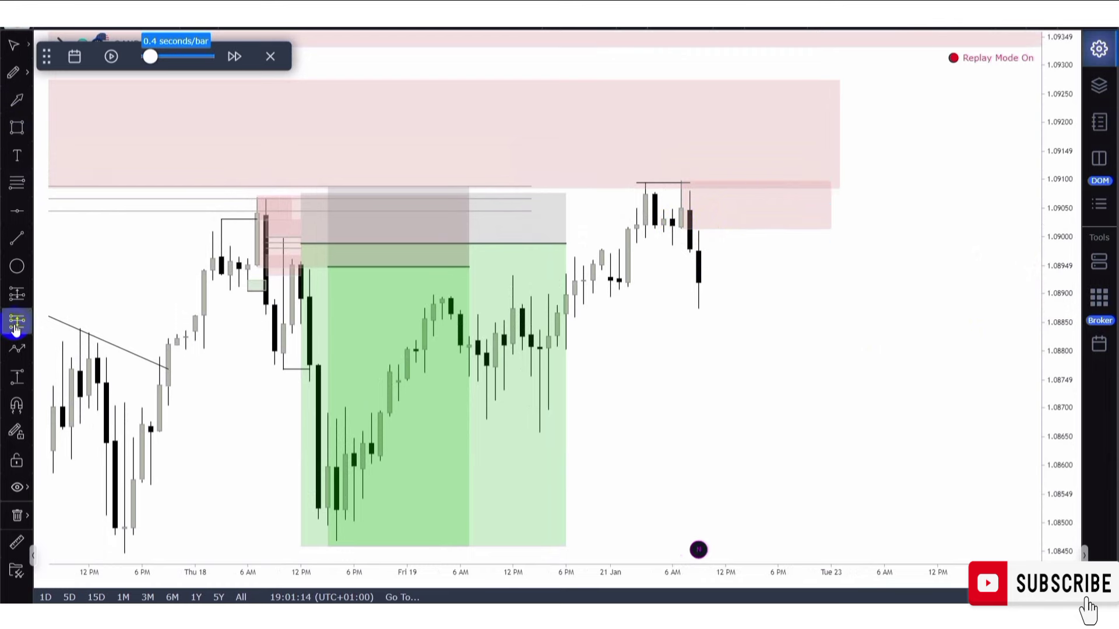
{"action": "left_click", "coordinate": [738, 228]}
{"action": "left_click_drag", "start_coordinate": [734, 186], "coordinate": [735, 170]}
{"action": "scroll", "coordinate": [728, 350], "scroll_direction": "down", "scroll_amount": 2}
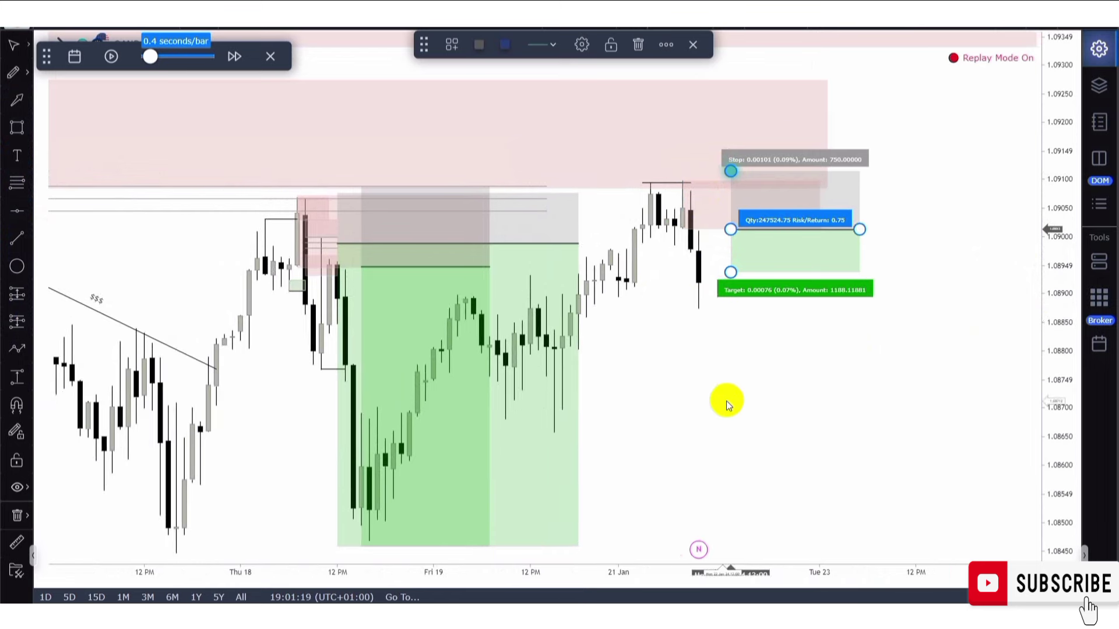
- Extend the new short position's profit target down to the earlier short positions' target level, about 0.00555 below entry
{"action": "left_click_drag", "start_coordinate": [724, 400], "coordinate": [713, 324]}
{"action": "left_click", "coordinate": [330, 436]}
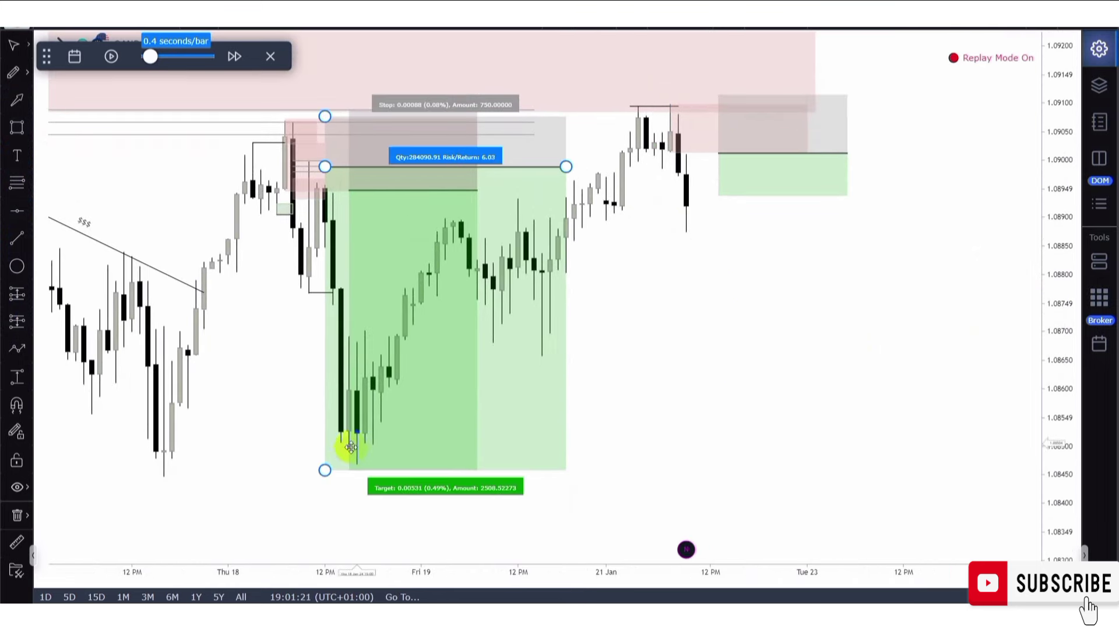
{"action": "left_click", "coordinate": [350, 478]}
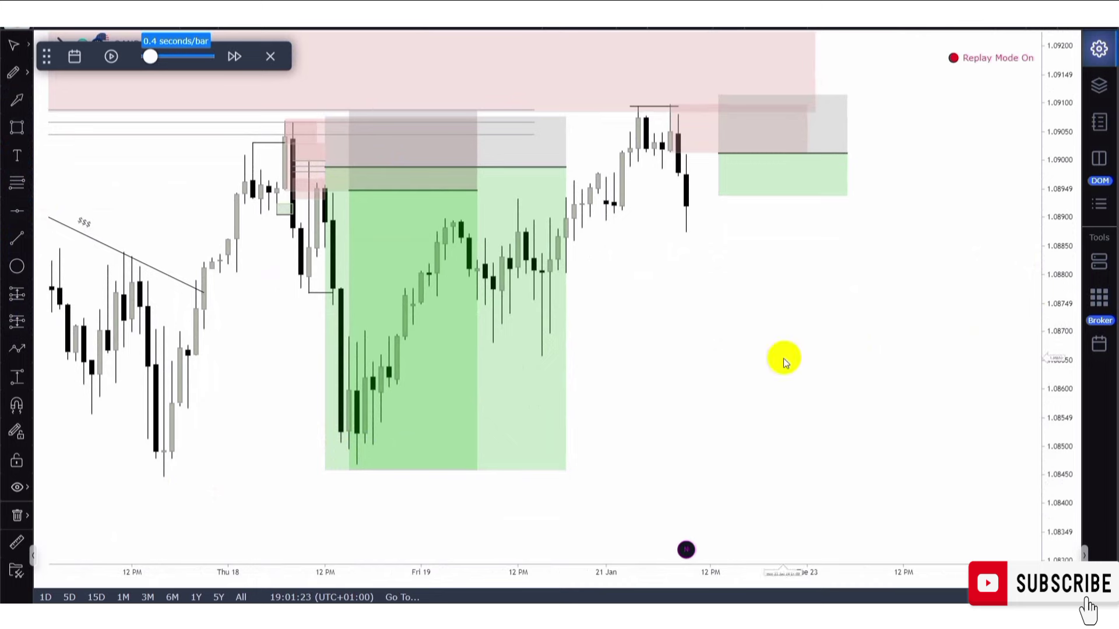
{"action": "left_click", "coordinate": [723, 192]}
{"action": "left_click_drag", "start_coordinate": [719, 194], "coordinate": [719, 469]}
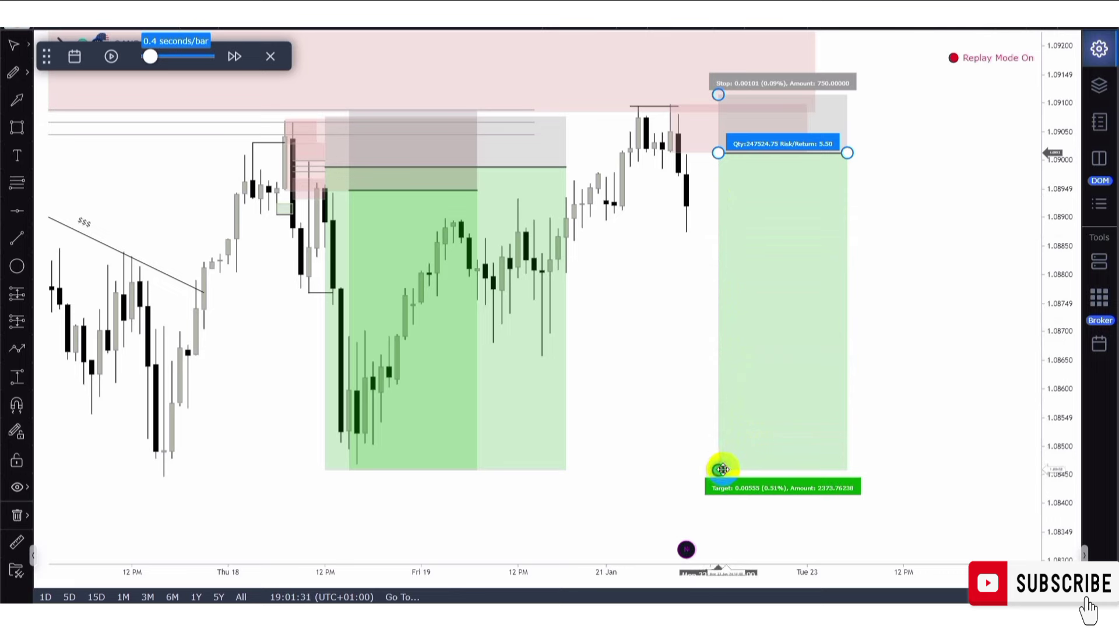
{"action": "left_click", "coordinate": [664, 336]}
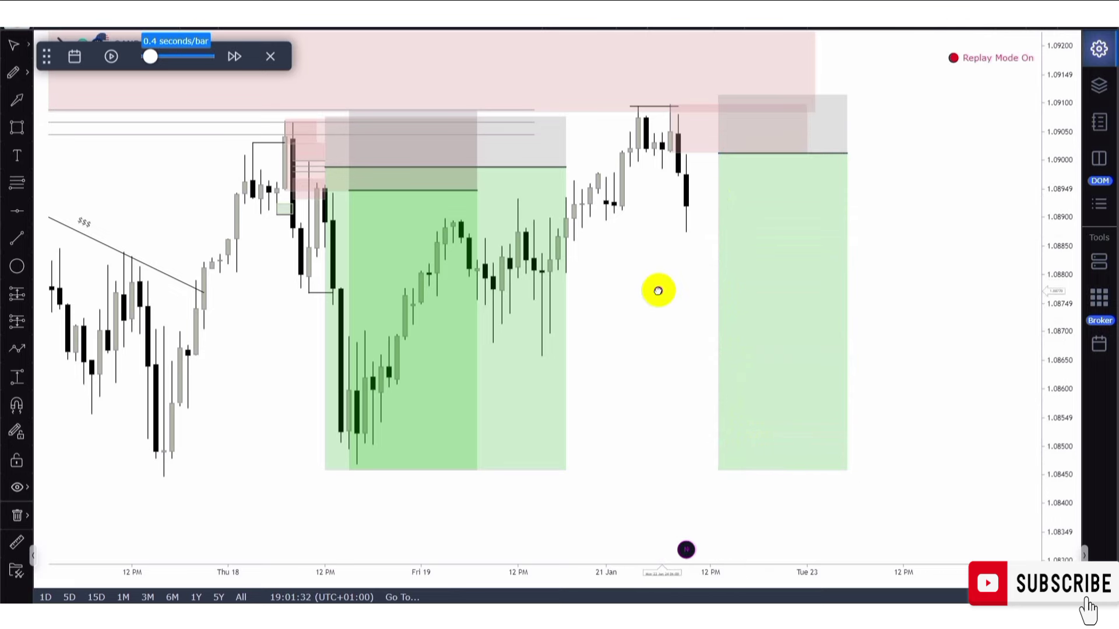
- Examine the hourly price action around the highs at the new supply zone and switch to the 5-minute chart
{"action": "scroll", "coordinate": [722, 309], "scroll_direction": "up", "scroll_amount": 3}
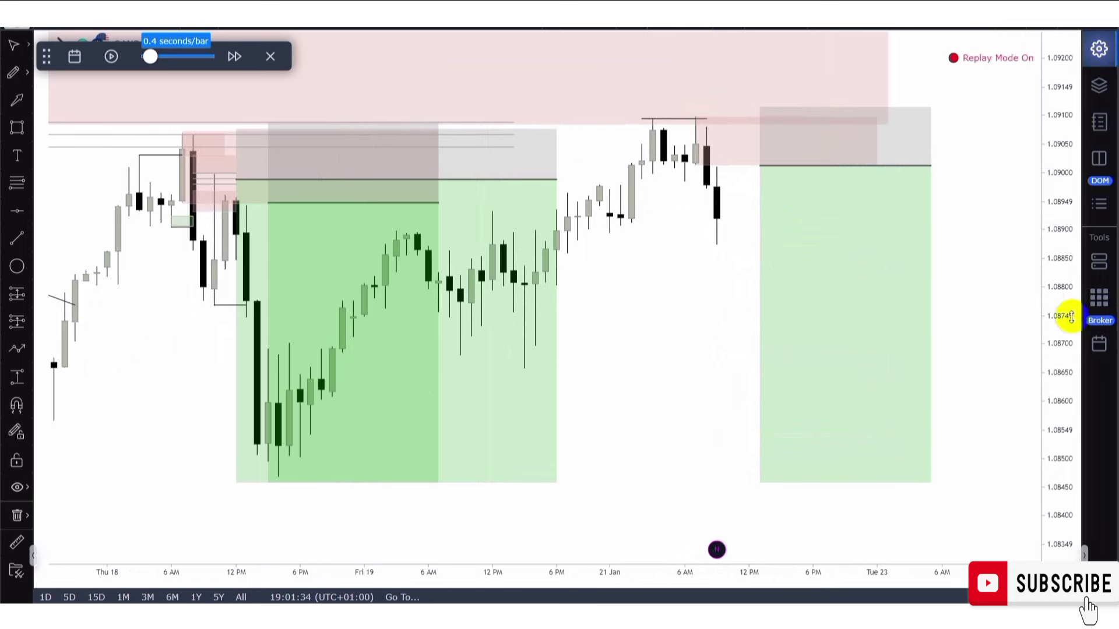
{"action": "left_click_drag", "start_coordinate": [1061, 309], "coordinate": [1062, 242]}
{"action": "scroll", "coordinate": [727, 211], "scroll_direction": "up", "scroll_amount": 2}
{"action": "left_click_drag", "start_coordinate": [692, 299], "coordinate": [707, 341]}
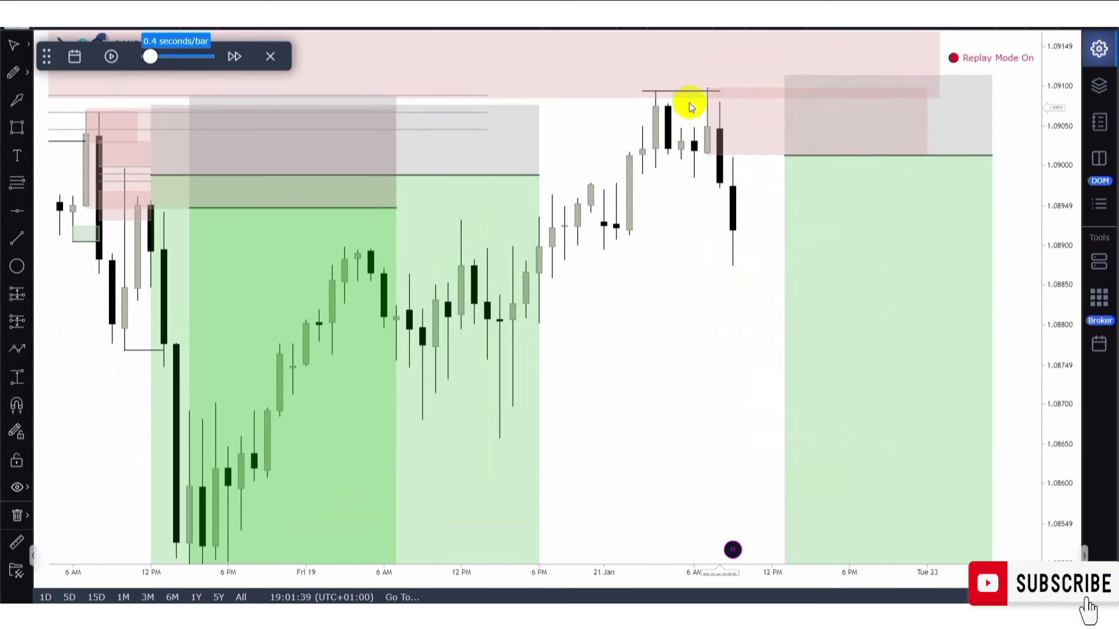
{"action": "left_click", "coordinate": [725, 117]}
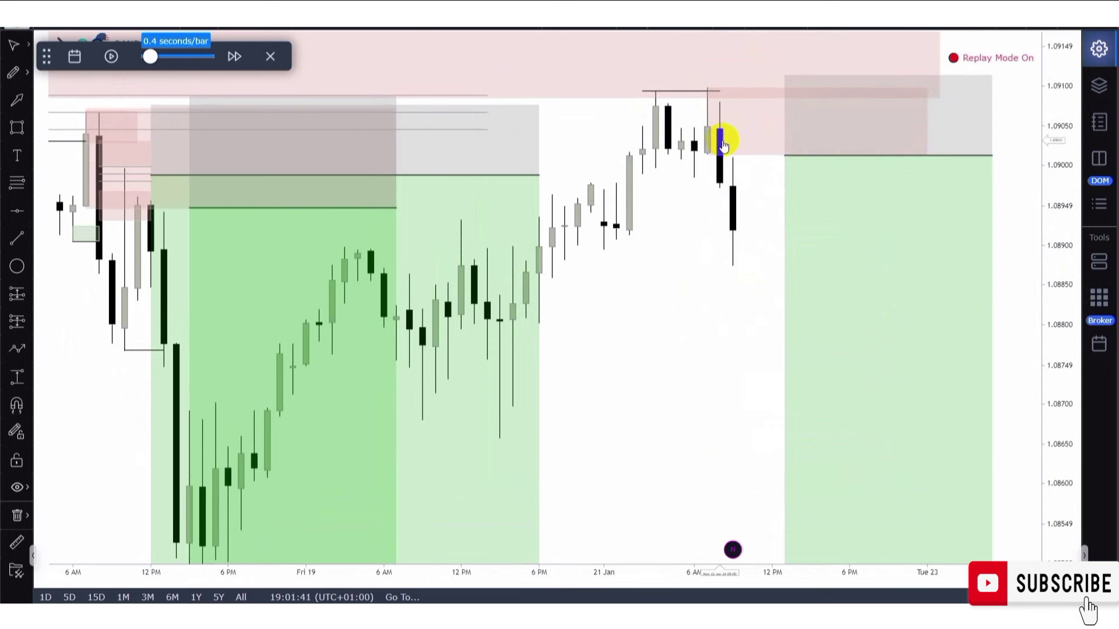
{"action": "left_click", "coordinate": [261, 28]}
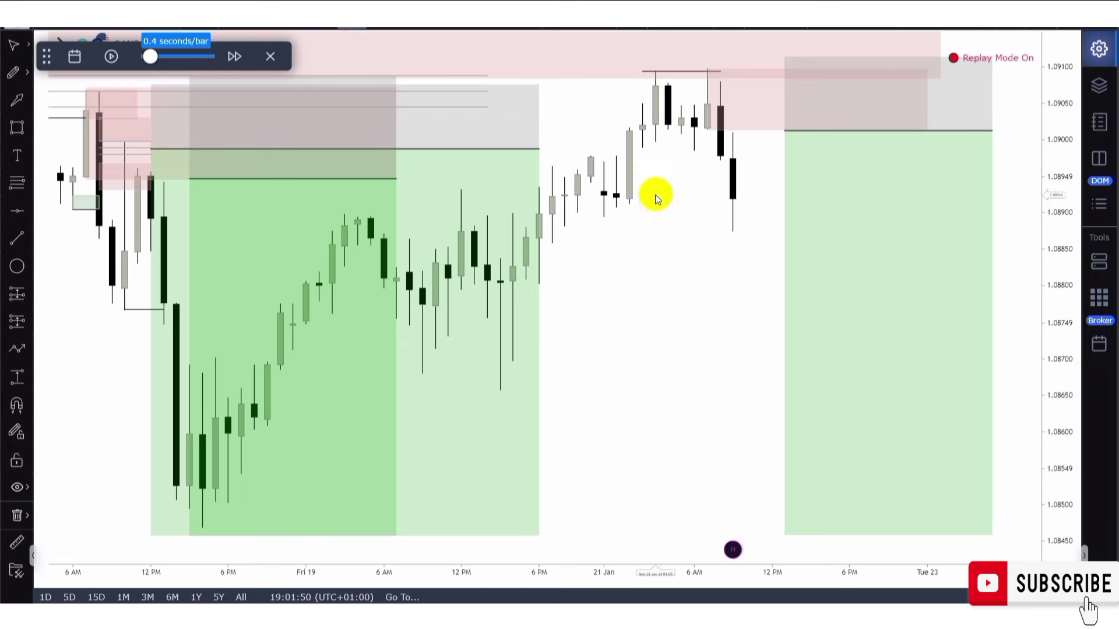
{"action": "scroll", "coordinate": [657, 195], "scroll_direction": "down", "scroll_amount": 2}
{"action": "left_click_drag", "start_coordinate": [1059, 194], "coordinate": [1069, 245]}
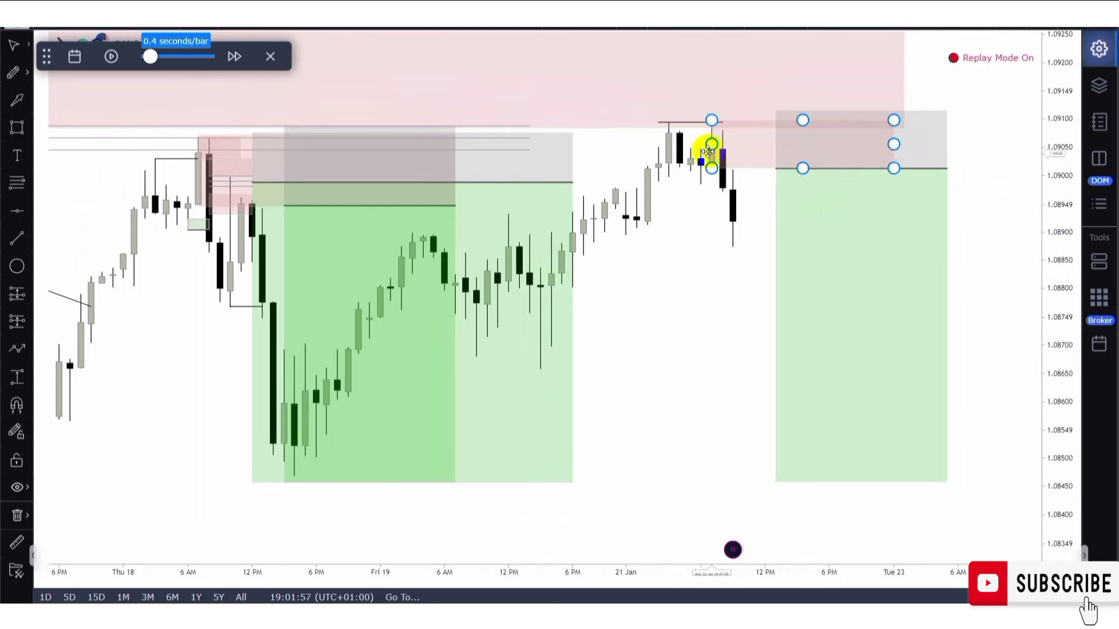
{"action": "left_click_drag", "start_coordinate": [689, 291], "coordinate": [782, 282]}
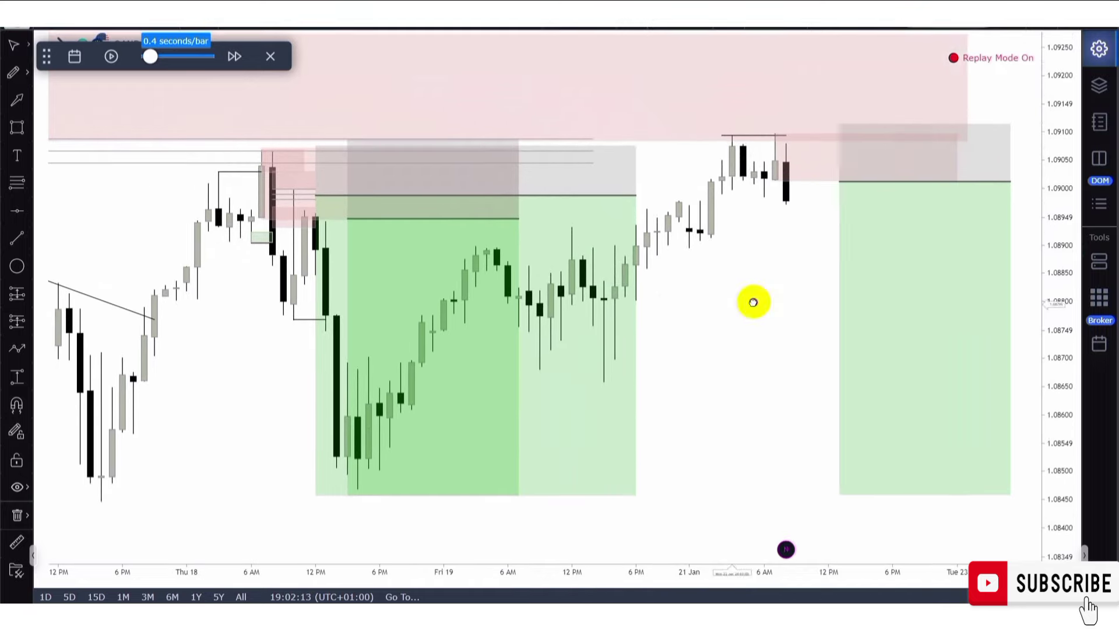
{"action": "scroll", "coordinate": [812, 274], "scroll_direction": "down", "scroll_amount": 3}
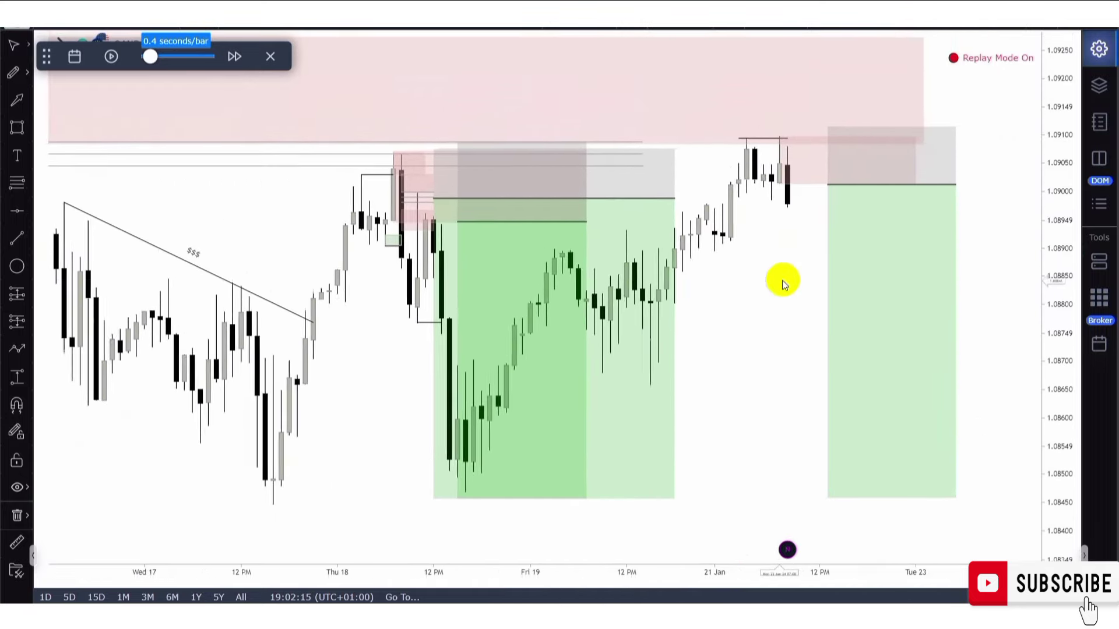
{"action": "scroll", "coordinate": [782, 282], "scroll_direction": "down", "scroll_amount": 3}
{"action": "scroll", "coordinate": [762, 277], "scroll_direction": "up", "scroll_amount": 3}
{"action": "scroll", "coordinate": [762, 278], "scroll_direction": "down", "scroll_amount": 2}
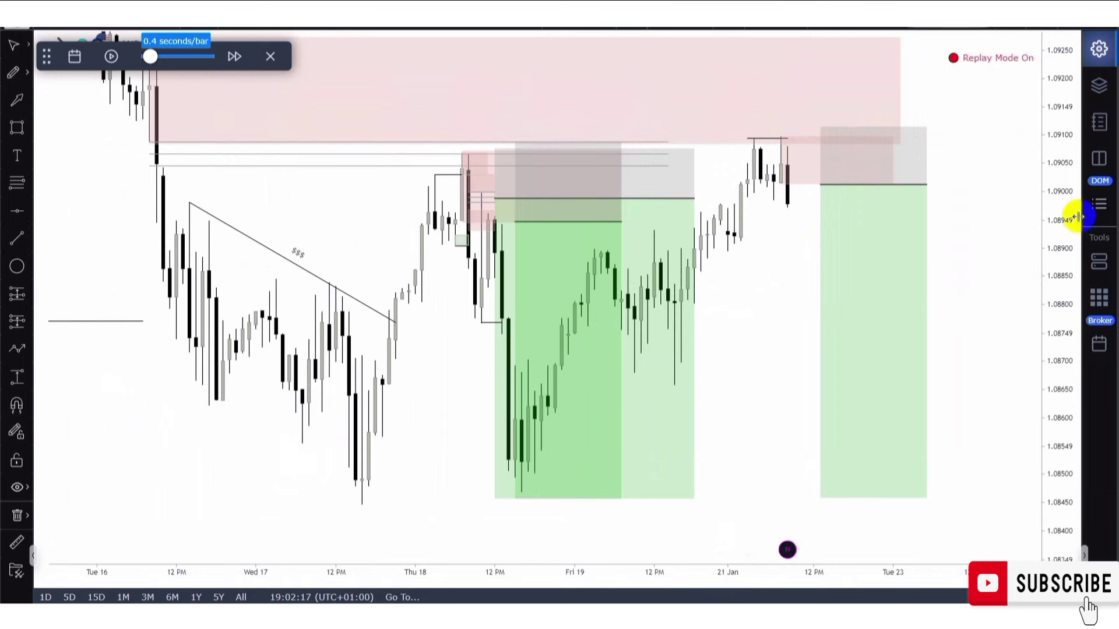
{"action": "left_click_drag", "start_coordinate": [1066, 210], "coordinate": [1065, 240]}
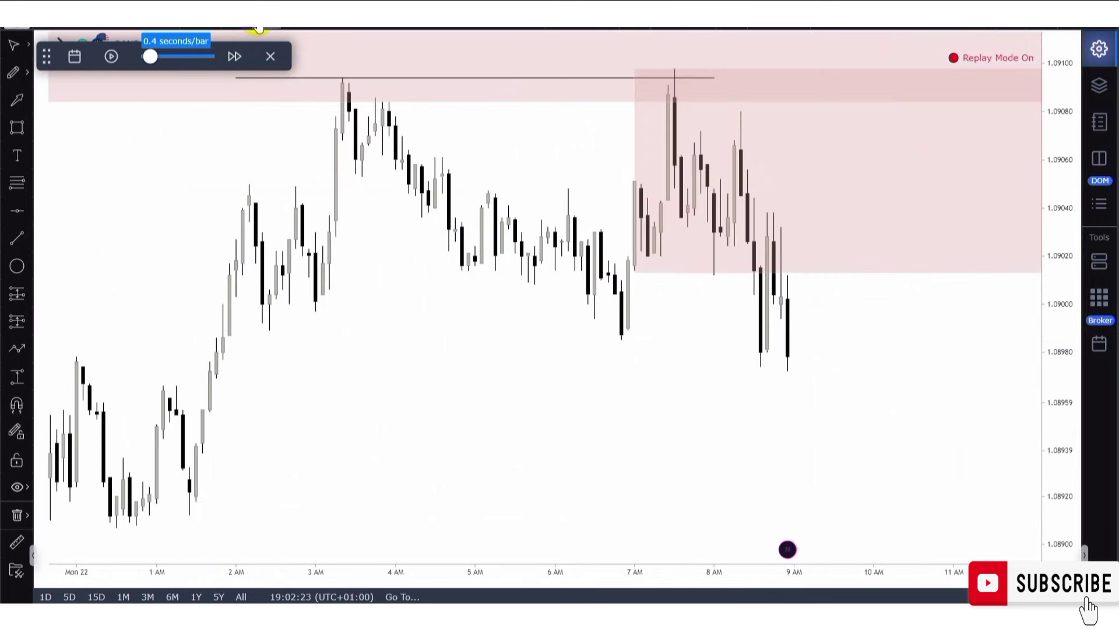
- Examine the 5-minute candles inside the supply zone and the swept-high trend line between 2 AM and 9 AM on Monday 22
{"action": "scroll", "coordinate": [432, 205], "scroll_direction": "up", "scroll_amount": 2}
{"action": "mouse_move", "coordinate": [477, 148]}
{"action": "left_mouse_down"}
{"action": "mouse_move", "coordinate": [350, 137]}
{"action": "mouse_move", "coordinate": [334, 117]}
{"action": "left_mouse_up"}
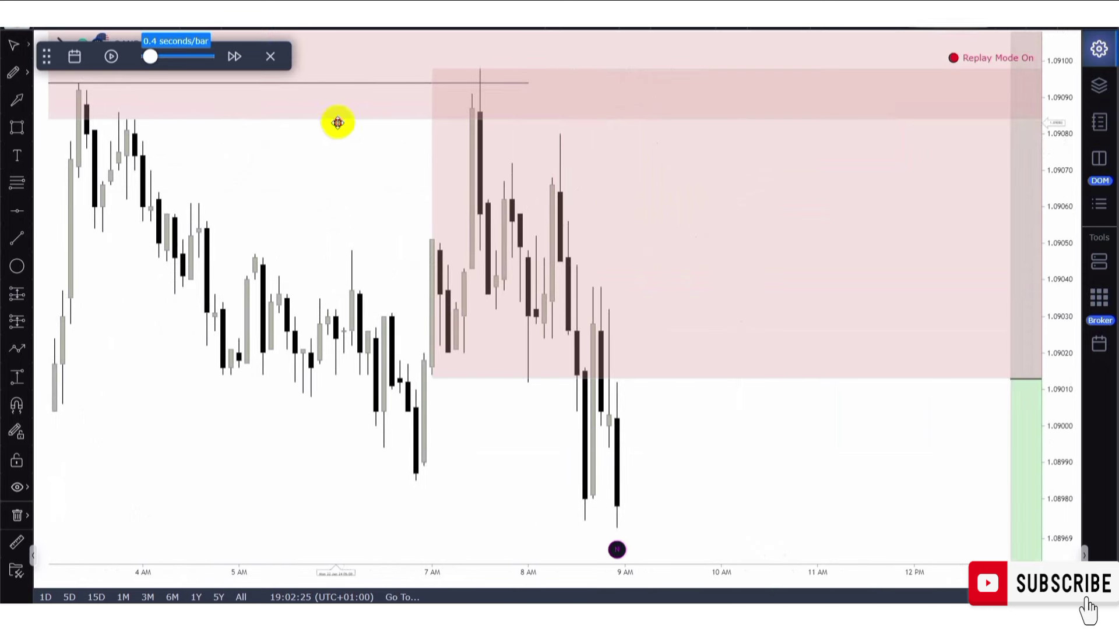
{"action": "left_click", "coordinate": [851, 178]}
{"action": "left_click", "coordinate": [851, 421]}
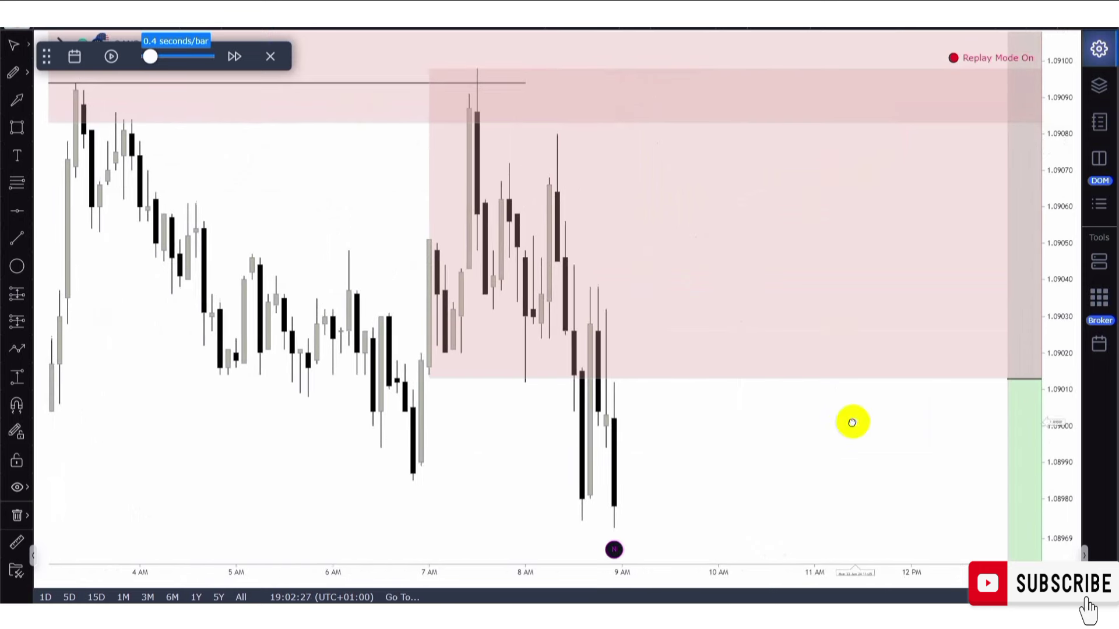
{"action": "scroll", "coordinate": [972, 306], "scroll_direction": "down", "scroll_amount": 2}
{"action": "left_click_drag", "start_coordinate": [1061, 245], "coordinate": [1088, 376]}
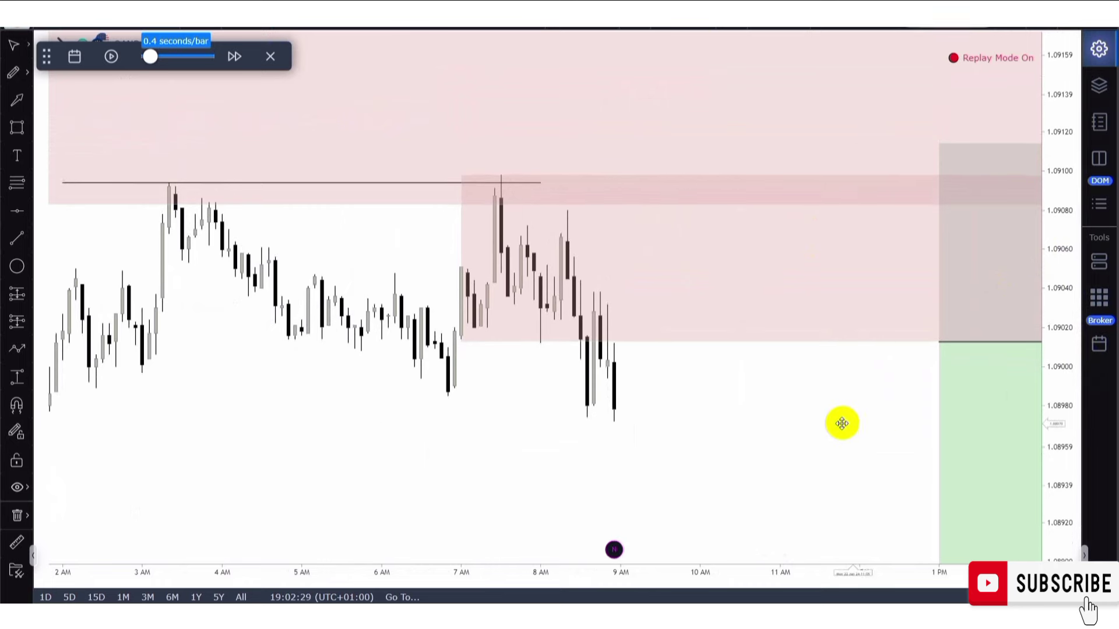
{"action": "scroll", "coordinate": [841, 422], "scroll_direction": "down", "scroll_amount": 4}
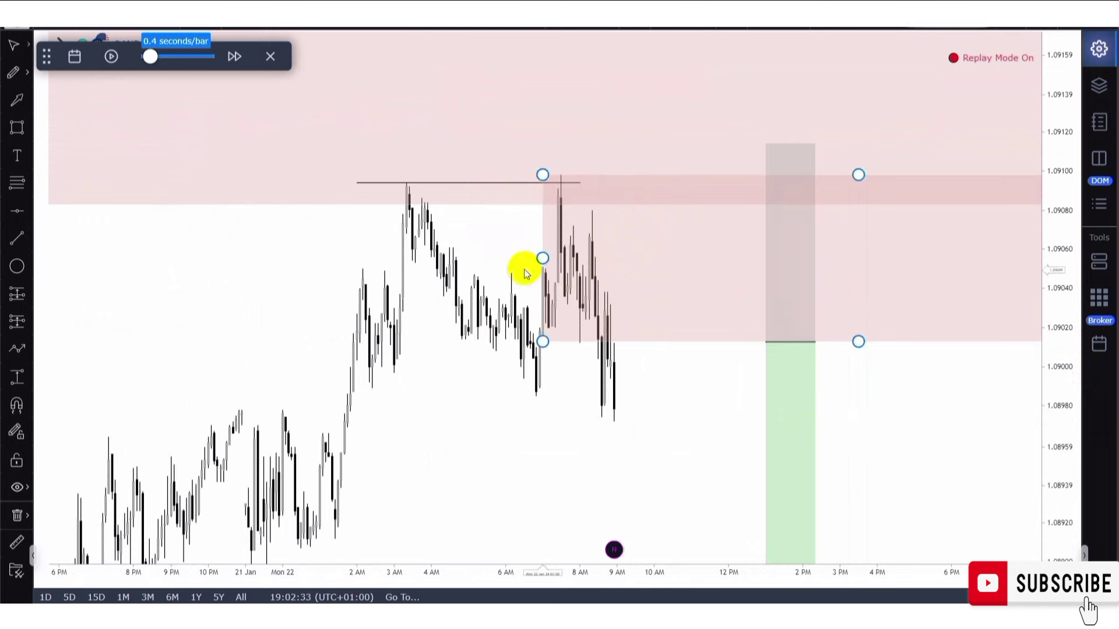
{"action": "left_click", "coordinate": [393, 183]}
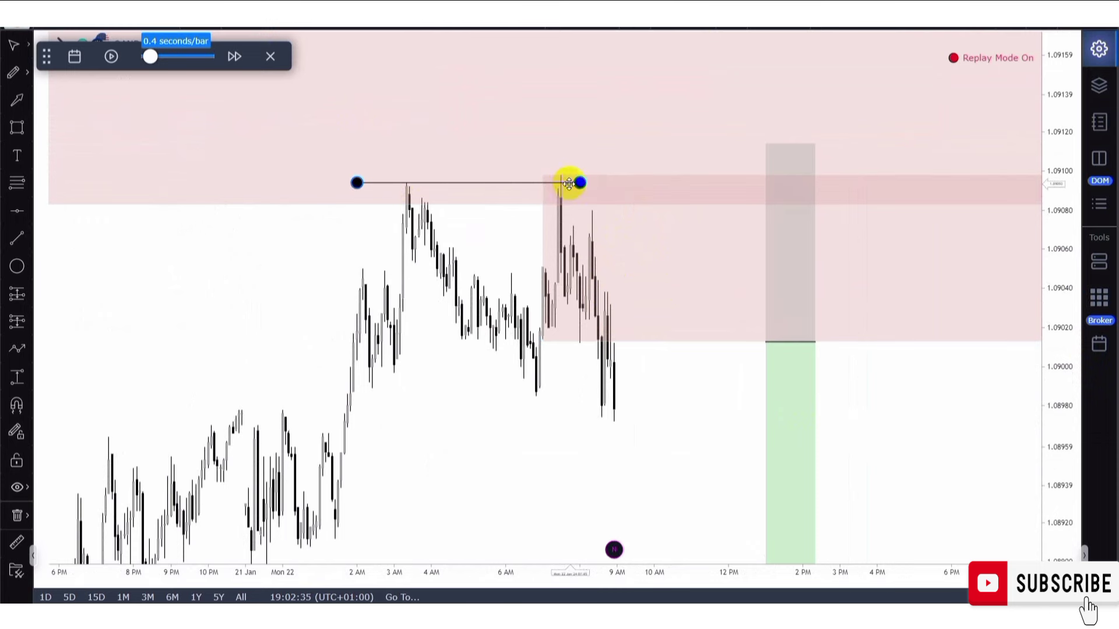
{"action": "left_click", "coordinate": [632, 323]}
{"action": "scroll", "coordinate": [632, 352], "scroll_direction": "up", "scroll_amount": 5}
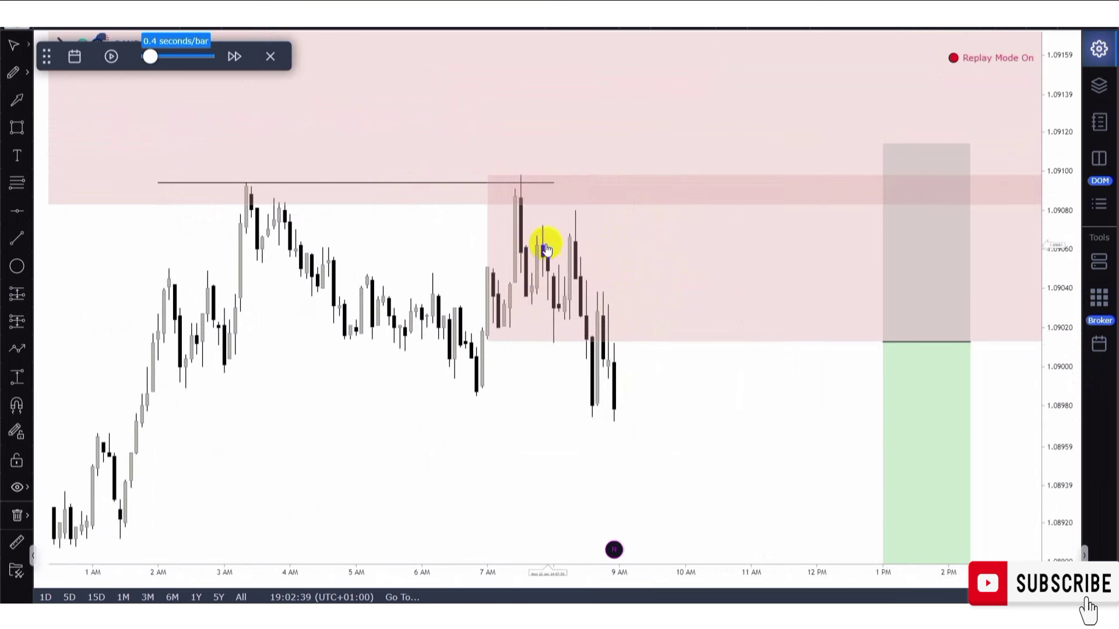
{"action": "scroll", "coordinate": [545, 253], "scroll_direction": "up", "scroll_amount": 3}
{"action": "left_click_drag", "start_coordinate": [751, 400], "coordinate": [687, 388]}
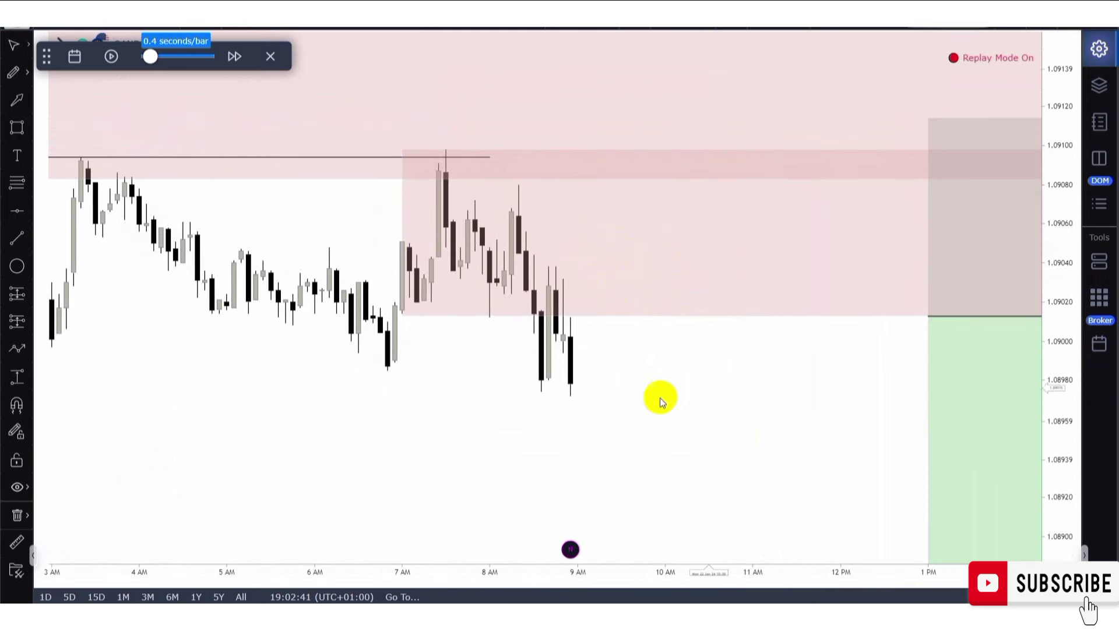
- Draw a short horizontal trend line at about 1.0907 from the high just before 8 AM to the next swing high's wick
{"action": "left_click", "coordinate": [19, 238]}
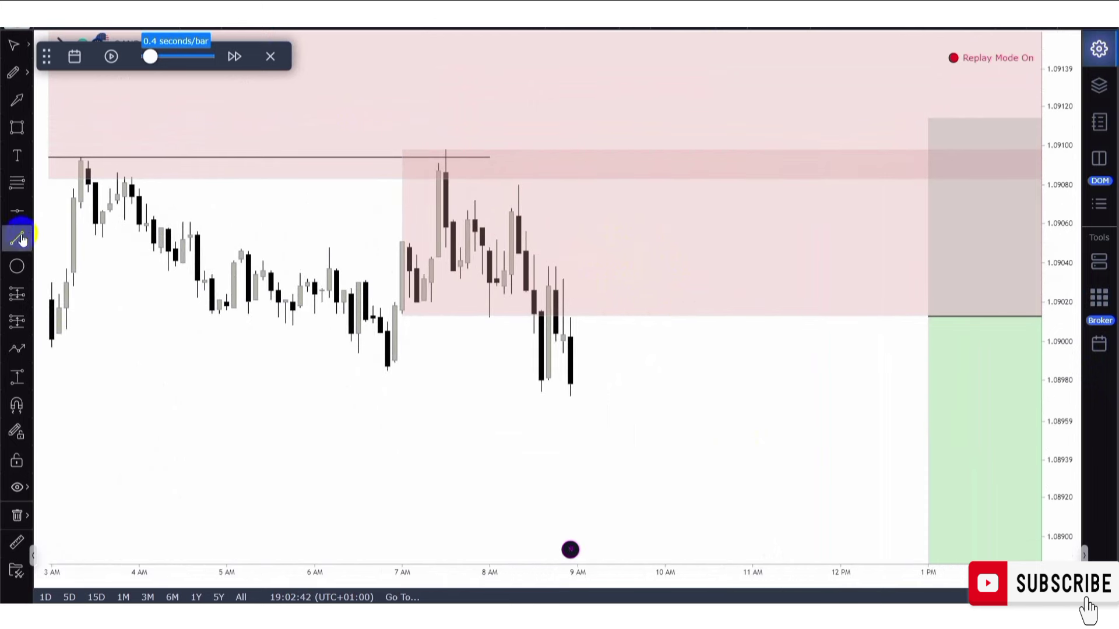
{"action": "left_click", "coordinate": [475, 202]}
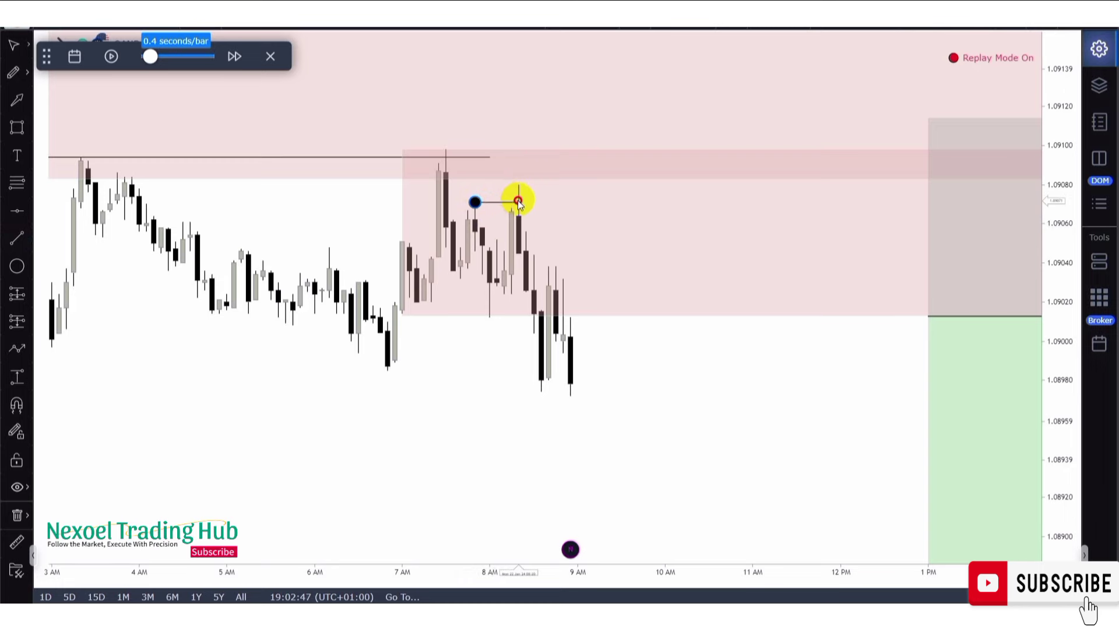
{"action": "left_click", "coordinate": [518, 201]}
- Draw a supply zone rectangle from the second swing high at about 1.0908 down to about 1.09045, extending to just past 12 PM
{"action": "left_click_drag", "start_coordinate": [722, 459], "coordinate": [587, 371]}
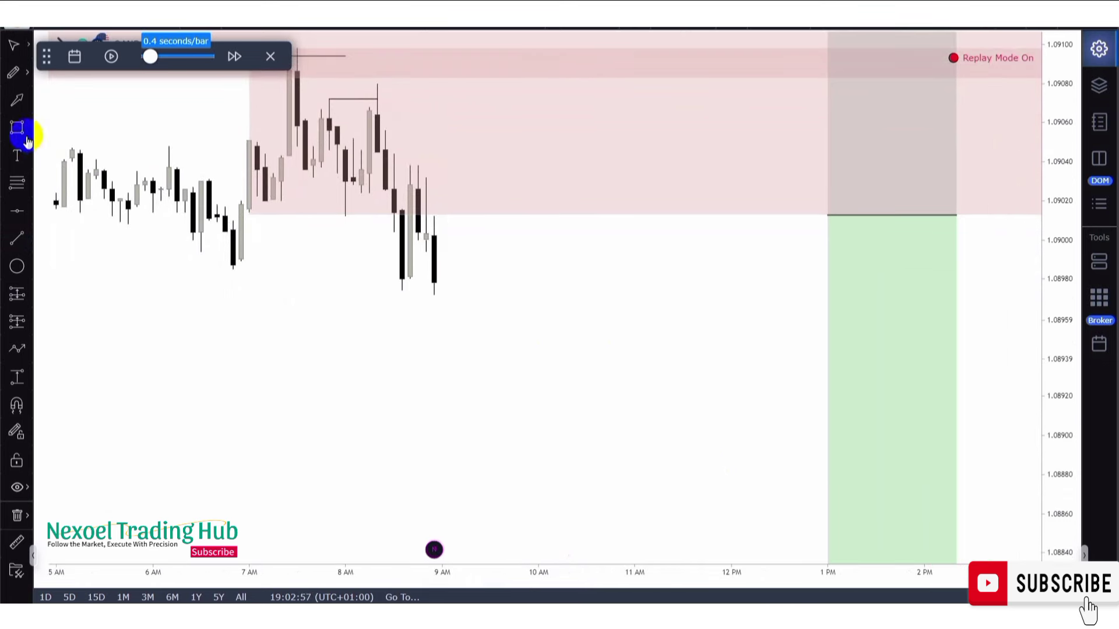
{"action": "left_click", "coordinate": [377, 85]}
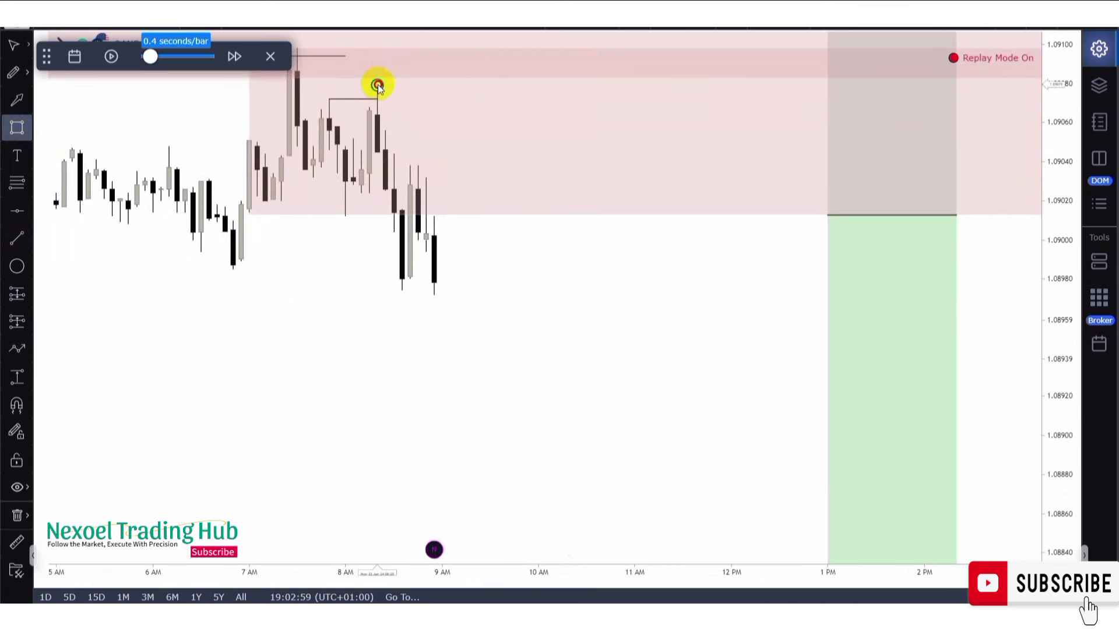
{"action": "left_click", "coordinate": [744, 152]}
{"action": "scroll", "coordinate": [370, 158], "scroll_direction": "up", "scroll_amount": 3}
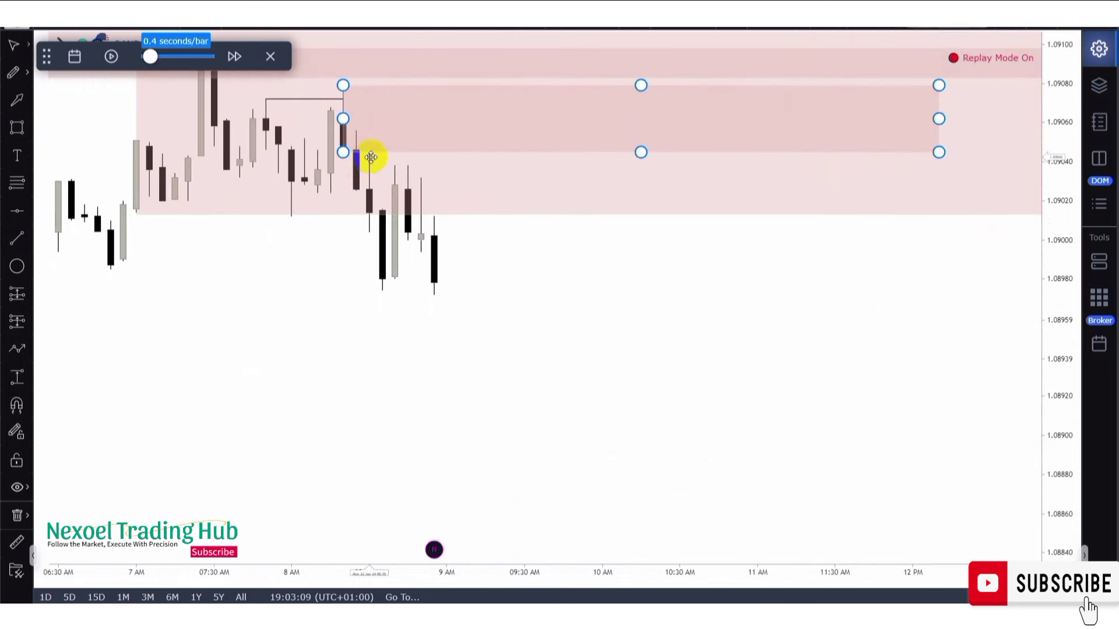
{"action": "left_click", "coordinate": [369, 155]}
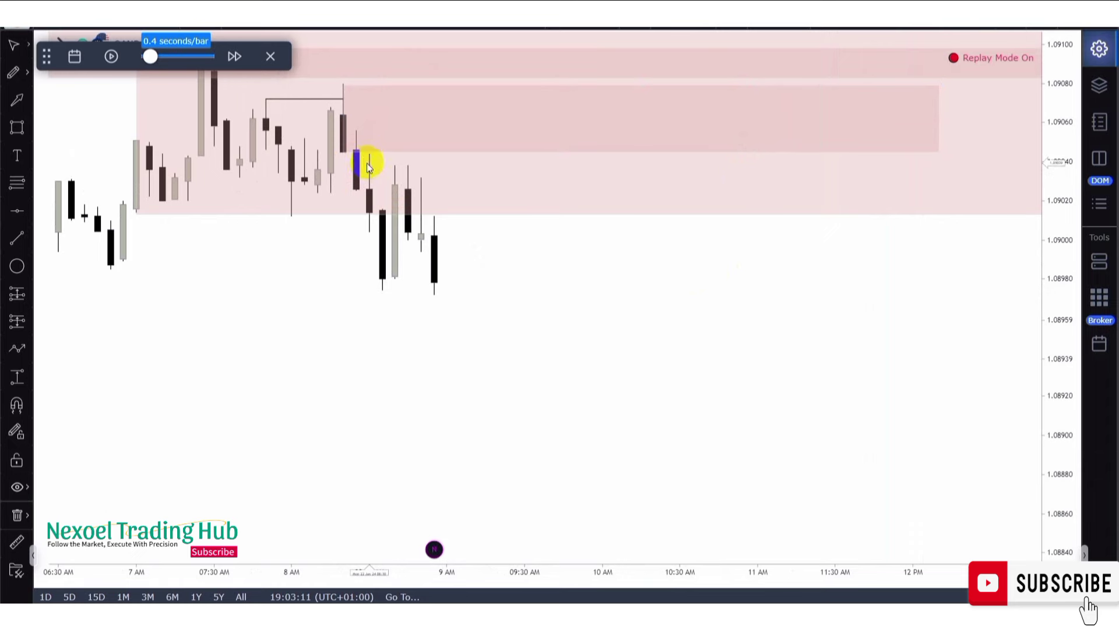
- Draw a horizontal trend line at about 1.08985 from the swing low just before 7 AM to the candle breaking it around 8:35 AM
{"action": "scroll", "coordinate": [534, 140], "scroll_direction": "down", "scroll_amount": 5}
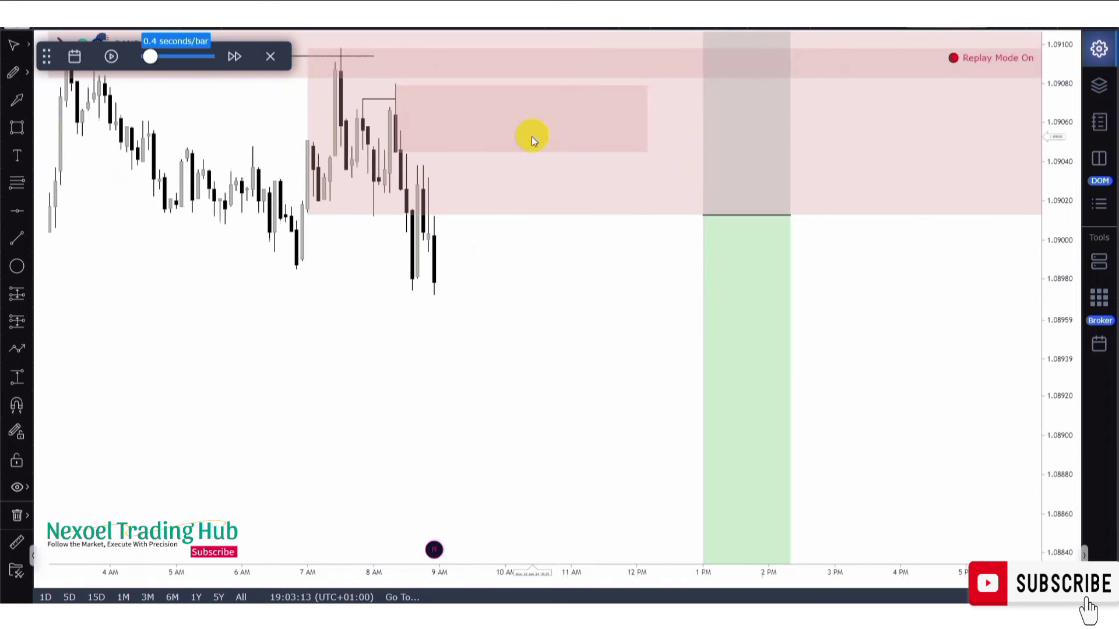
{"action": "left_click_drag", "start_coordinate": [1066, 230], "coordinate": [1077, 365]}
{"action": "left_click_drag", "start_coordinate": [677, 347], "coordinate": [717, 269]}
{"action": "scroll", "coordinate": [572, 282], "scroll_direction": "down", "scroll_amount": 5}
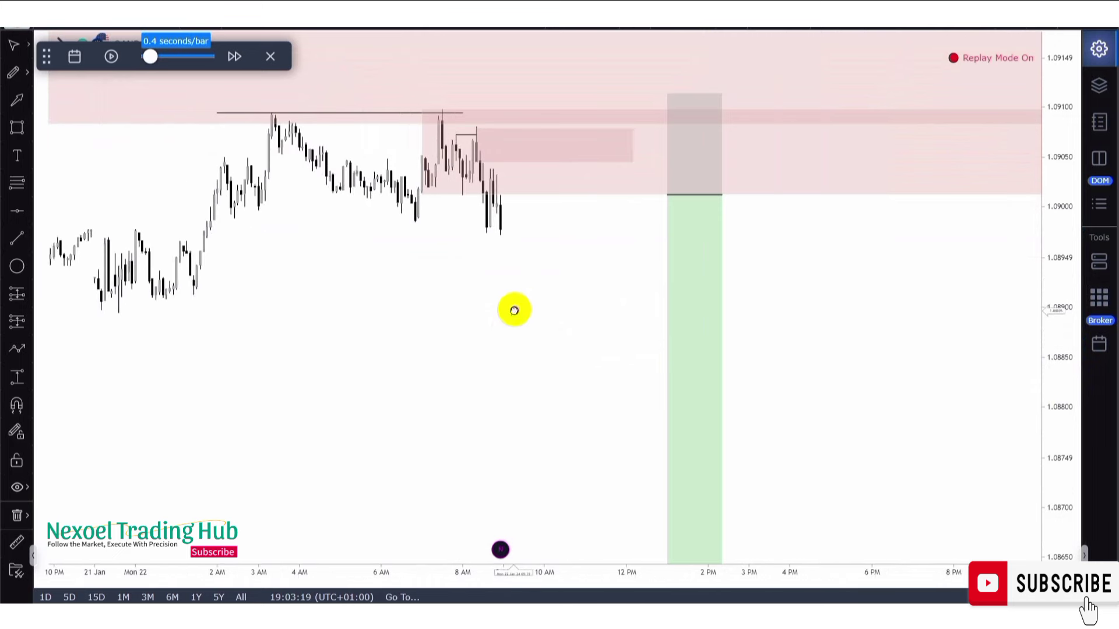
{"action": "scroll", "coordinate": [579, 309], "scroll_direction": "up", "scroll_amount": 2}
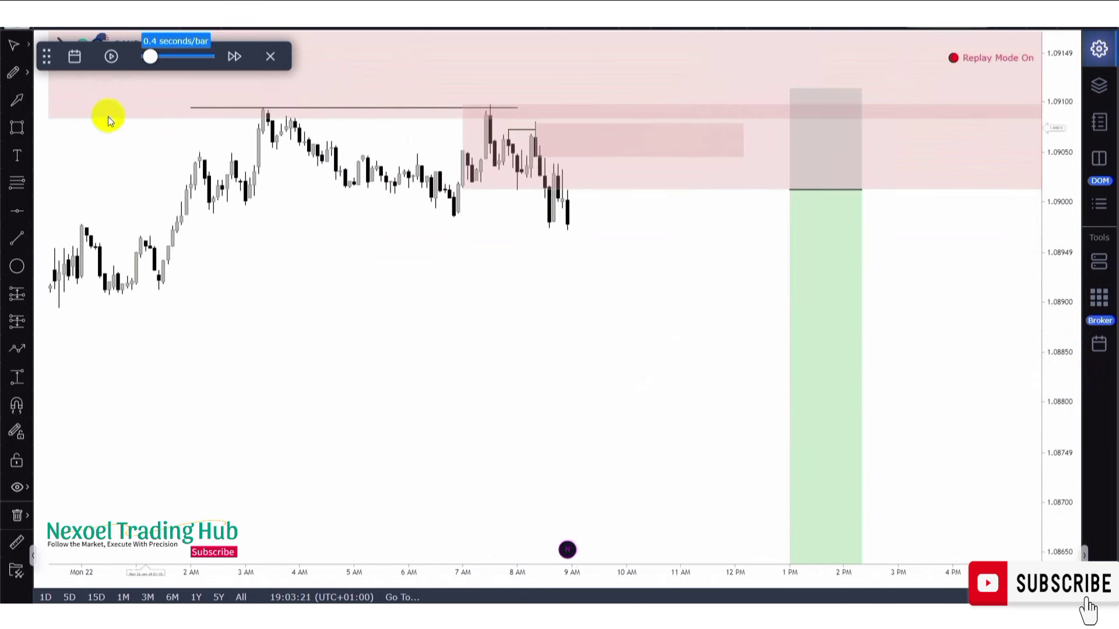
{"action": "left_click", "coordinate": [17, 238]}
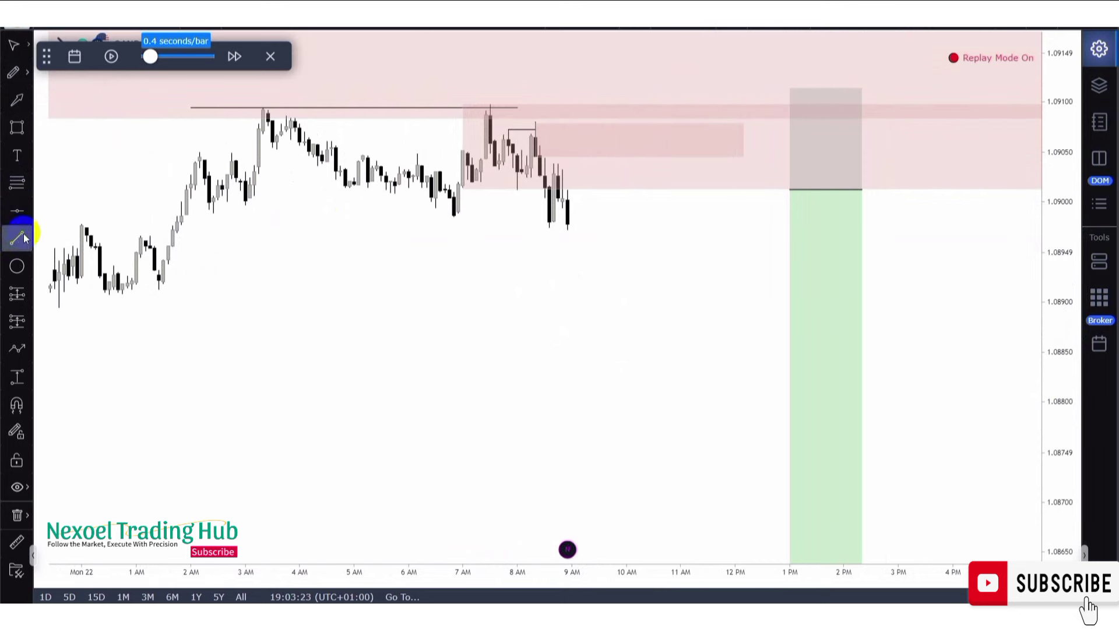
{"action": "left_click", "coordinate": [454, 217]}
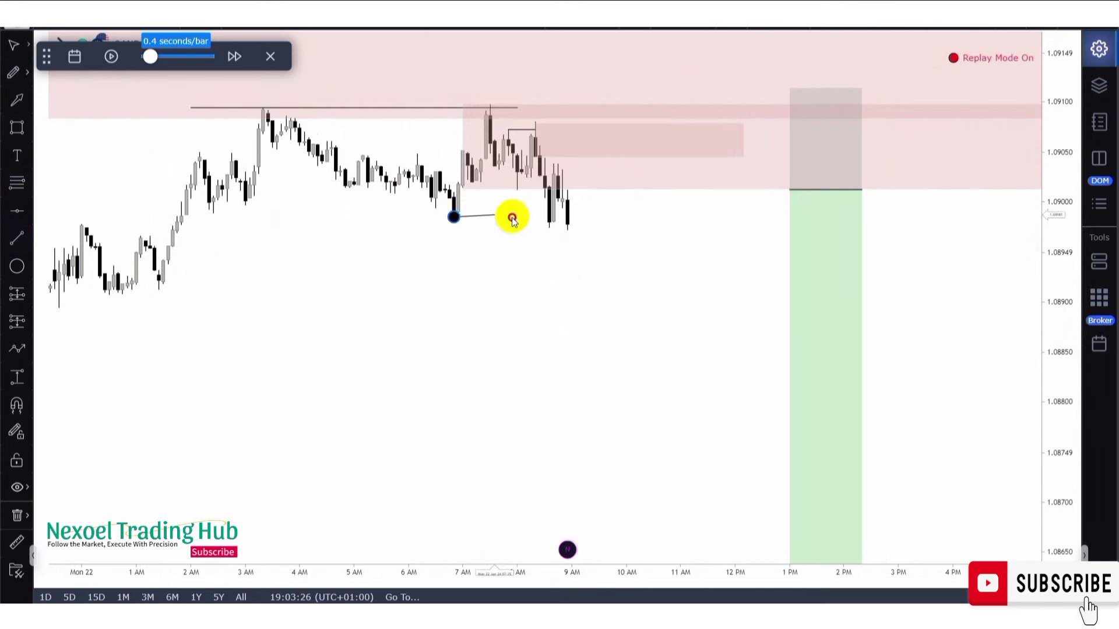
{"action": "left_click", "coordinate": [548, 218]}
{"action": "left_click", "coordinate": [519, 250]}
- Examine the swept-high line, the short line inside the supply zone and the broken low between 2 AM and 9 AM
{"action": "scroll", "coordinate": [516, 276], "scroll_direction": "up", "scroll_amount": 2}
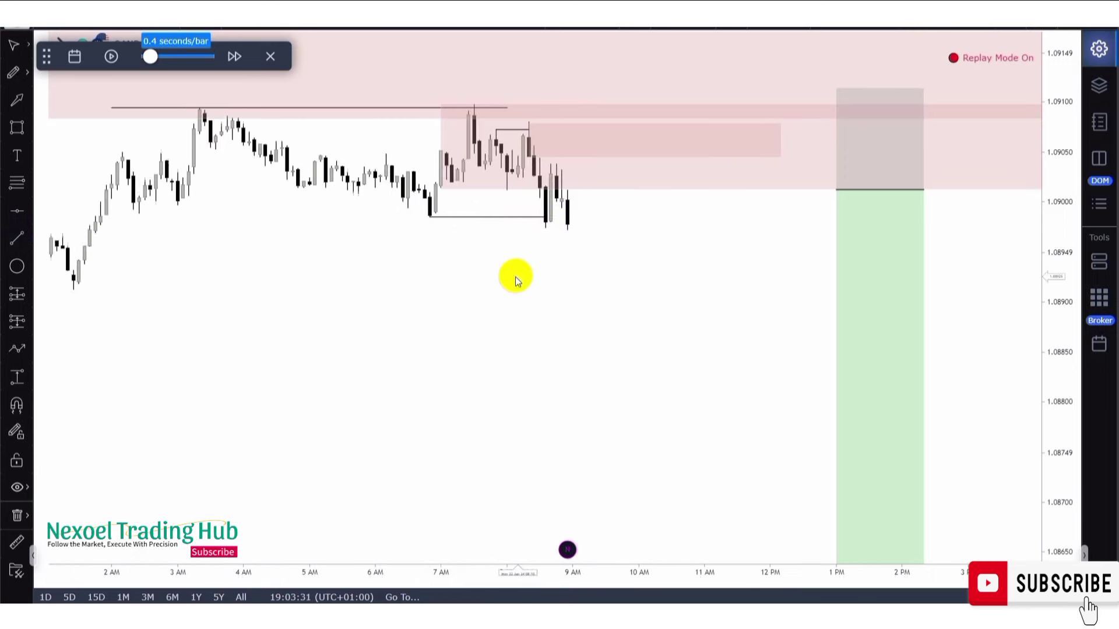
{"action": "scroll", "coordinate": [515, 277], "scroll_direction": "down", "scroll_amount": 2}
{"action": "scroll", "coordinate": [511, 275], "scroll_direction": "up", "scroll_amount": 2}
{"action": "left_click_drag", "start_coordinate": [493, 293], "coordinate": [567, 328]}
{"action": "scroll", "coordinate": [557, 320], "scroll_direction": "down", "scroll_amount": 2}
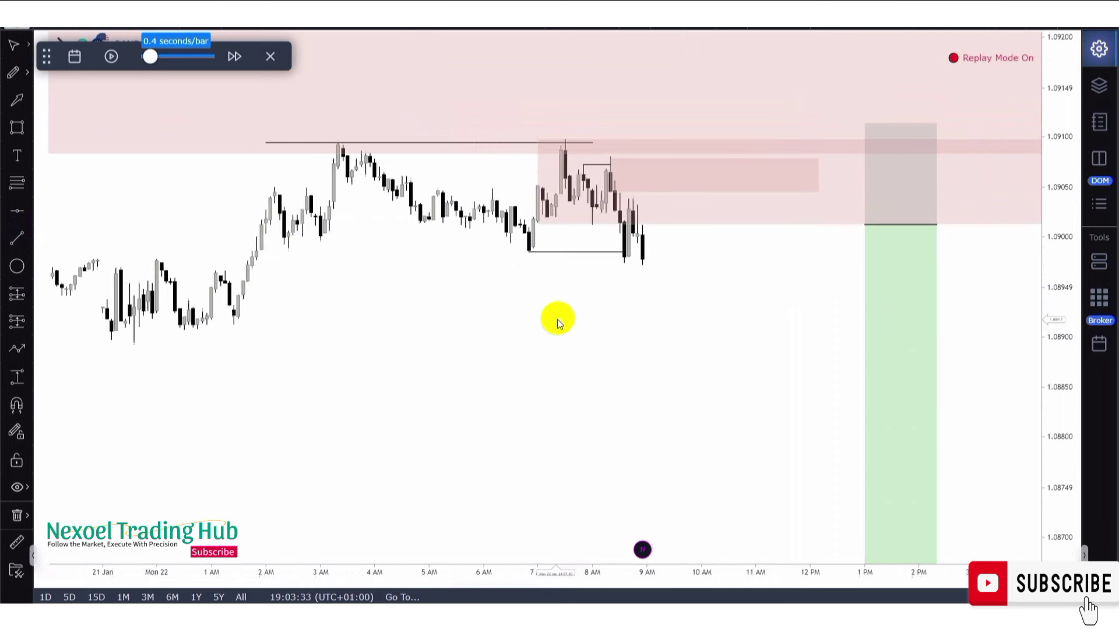
{"action": "scroll", "coordinate": [558, 321], "scroll_direction": "down", "scroll_amount": 1}
{"action": "left_click", "coordinate": [387, 144]}
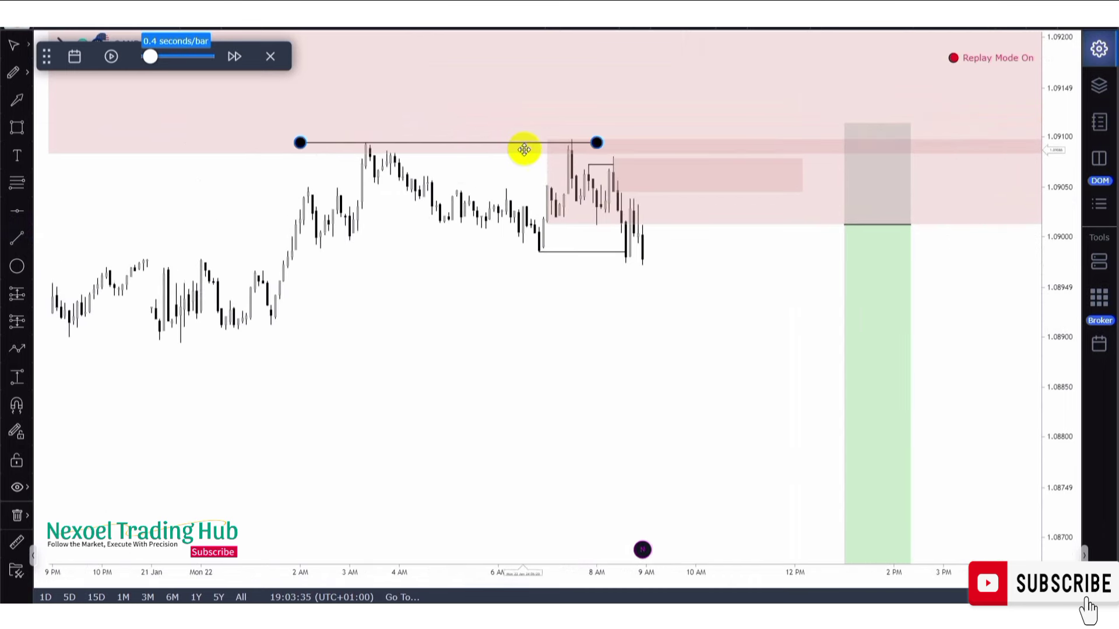
{"action": "left_click", "coordinate": [662, 292]}
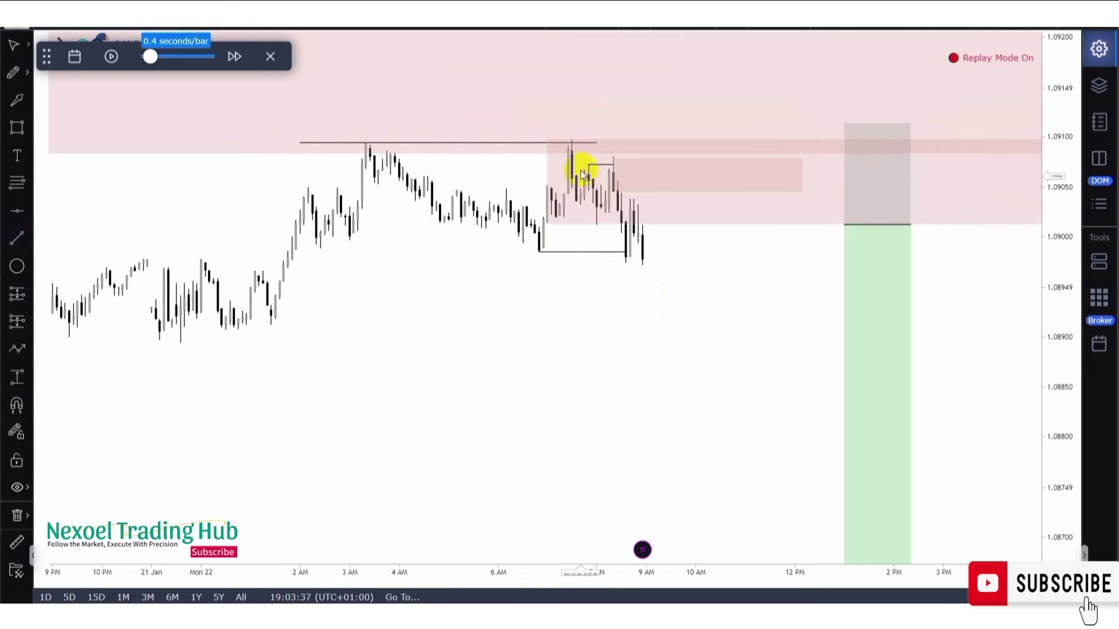
{"action": "left_click", "coordinate": [613, 178]}
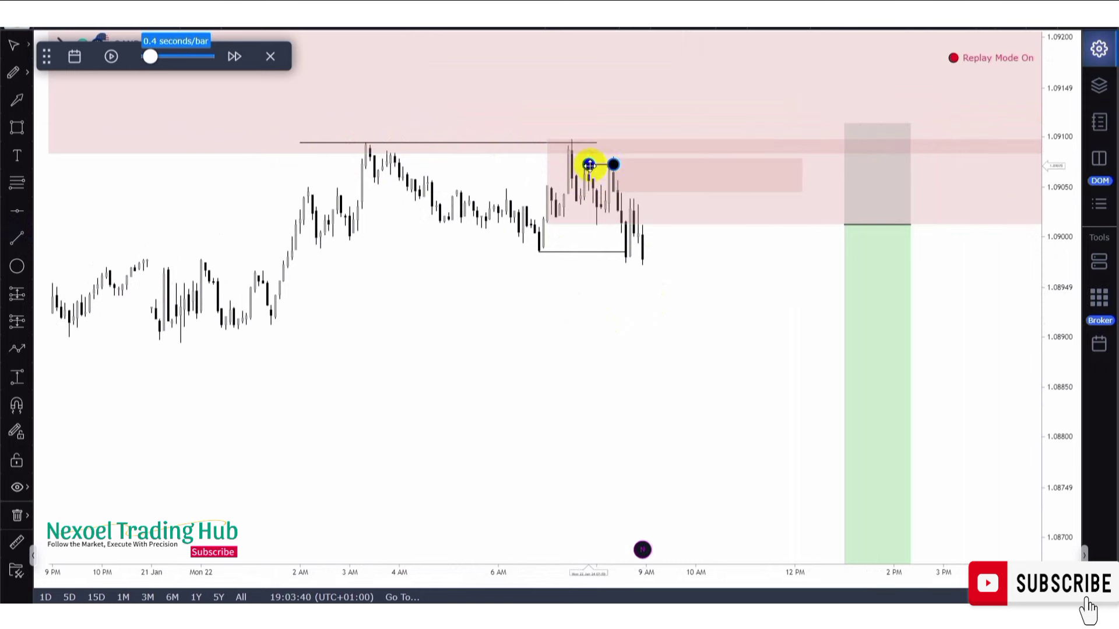
{"action": "scroll", "coordinate": [624, 271], "scroll_direction": "up", "scroll_amount": 5}
{"action": "left_click_drag", "start_coordinate": [696, 329], "coordinate": [589, 309]}
{"action": "scroll", "coordinate": [659, 315], "scroll_direction": "down", "scroll_amount": 5}
{"action": "scroll", "coordinate": [663, 306], "scroll_direction": "up", "scroll_amount": 5}
{"action": "scroll", "coordinate": [663, 306], "scroll_direction": "down", "scroll_amount": 1}
{"action": "scroll", "coordinate": [664, 307], "scroll_direction": "down", "scroll_amount": 1}
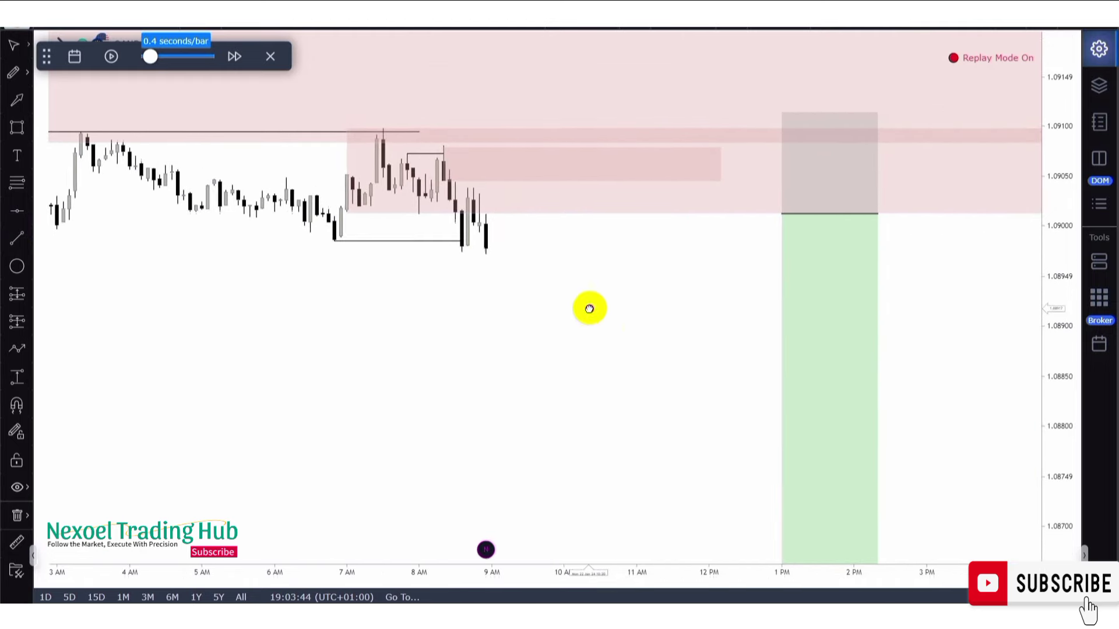
{"action": "left_click_drag", "start_coordinate": [1064, 301], "coordinate": [1043, 261]}
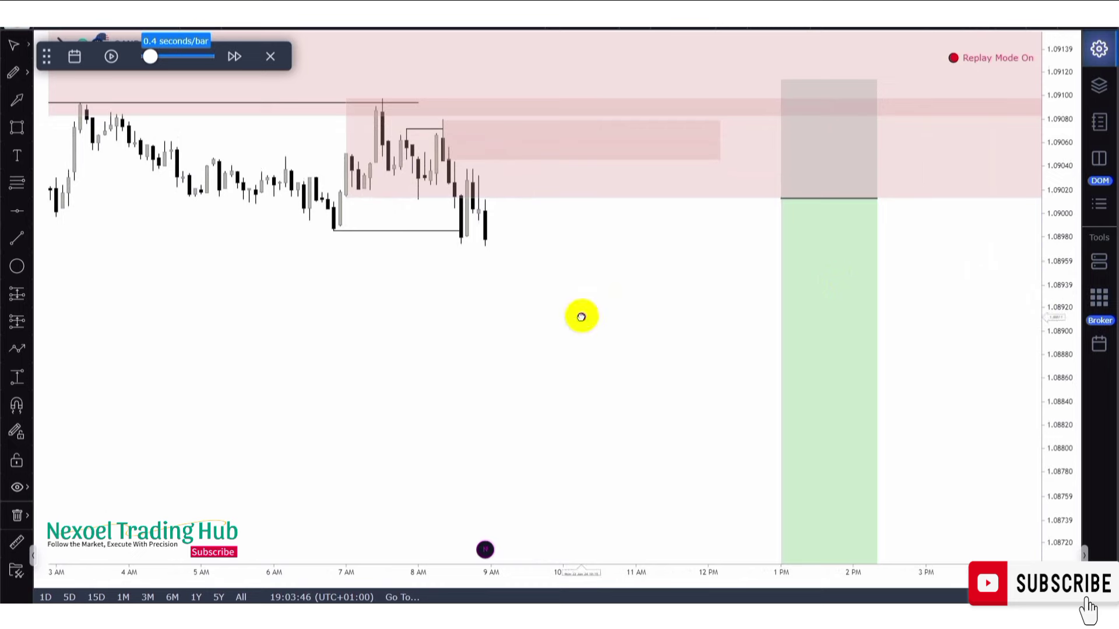
- Examine the refined supply zone and the candles retracing toward it after the break of the low before 9 AM
{"action": "left_click", "coordinate": [539, 167]}
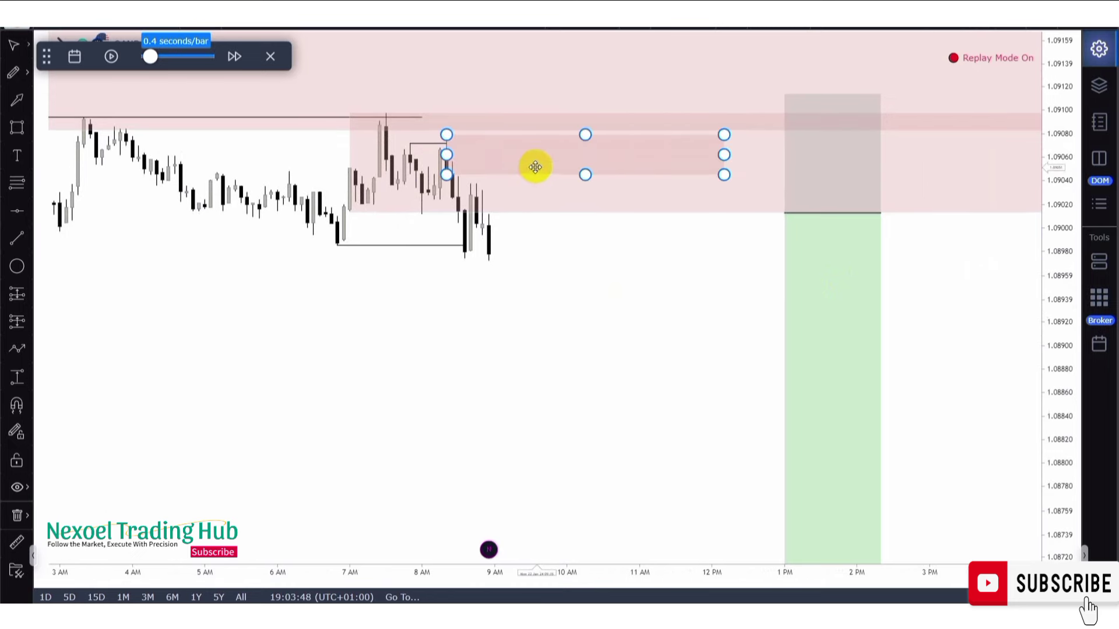
{"action": "left_click", "coordinate": [531, 185]}
{"action": "scroll", "coordinate": [529, 191], "scroll_direction": "up", "scroll_amount": 3}
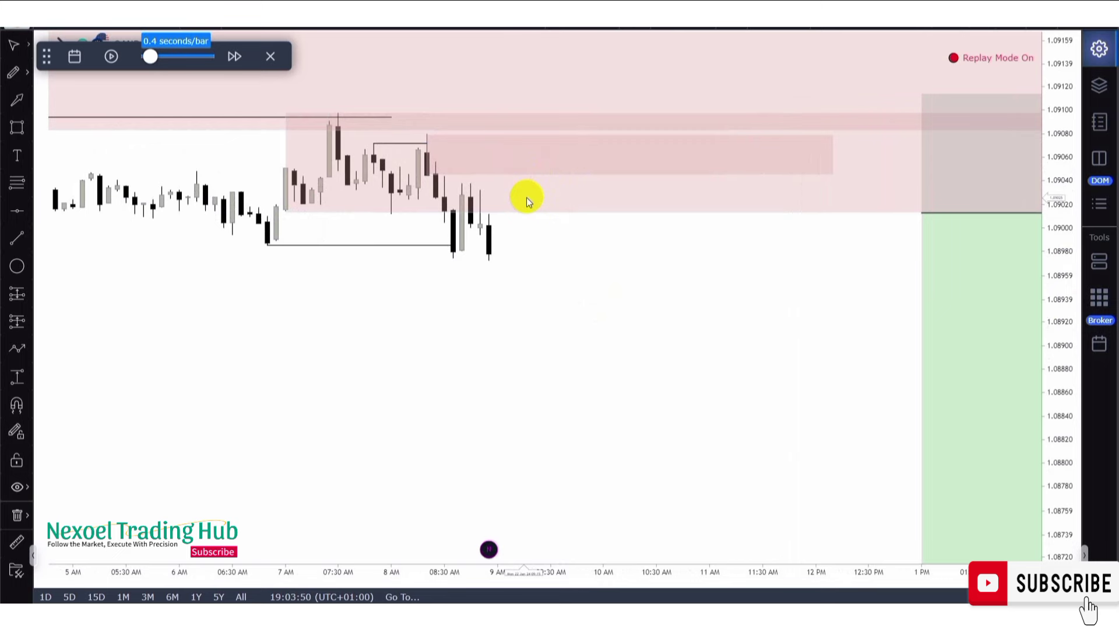
{"action": "left_click", "coordinate": [488, 231]}
{"action": "left_click", "coordinate": [517, 174]}
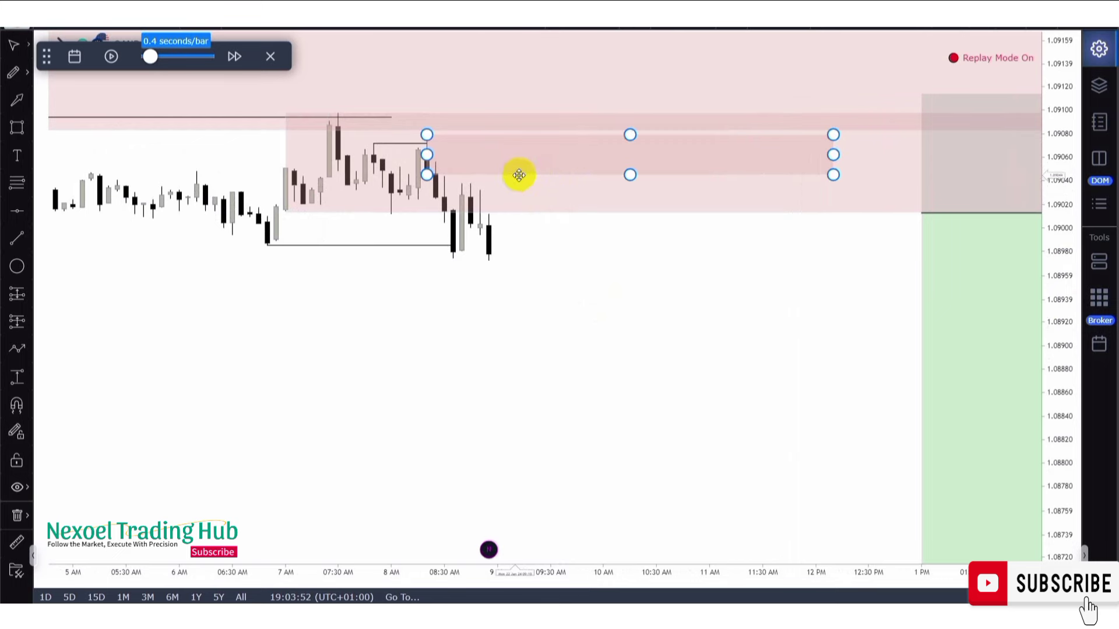
{"action": "left_click", "coordinate": [470, 237]}
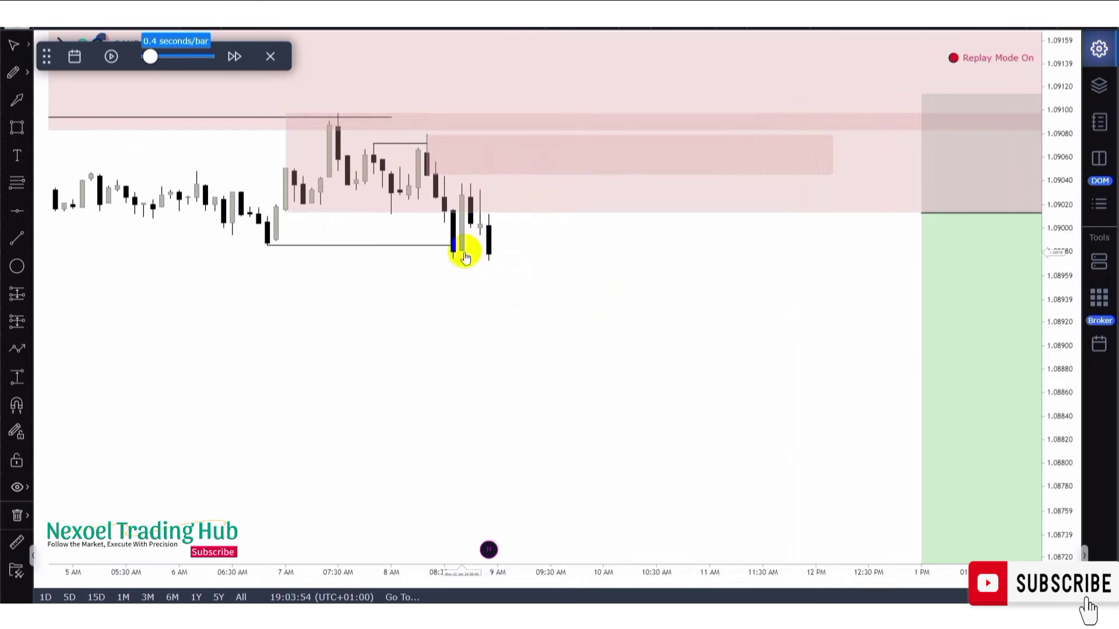
{"action": "left_click", "coordinate": [465, 178]}
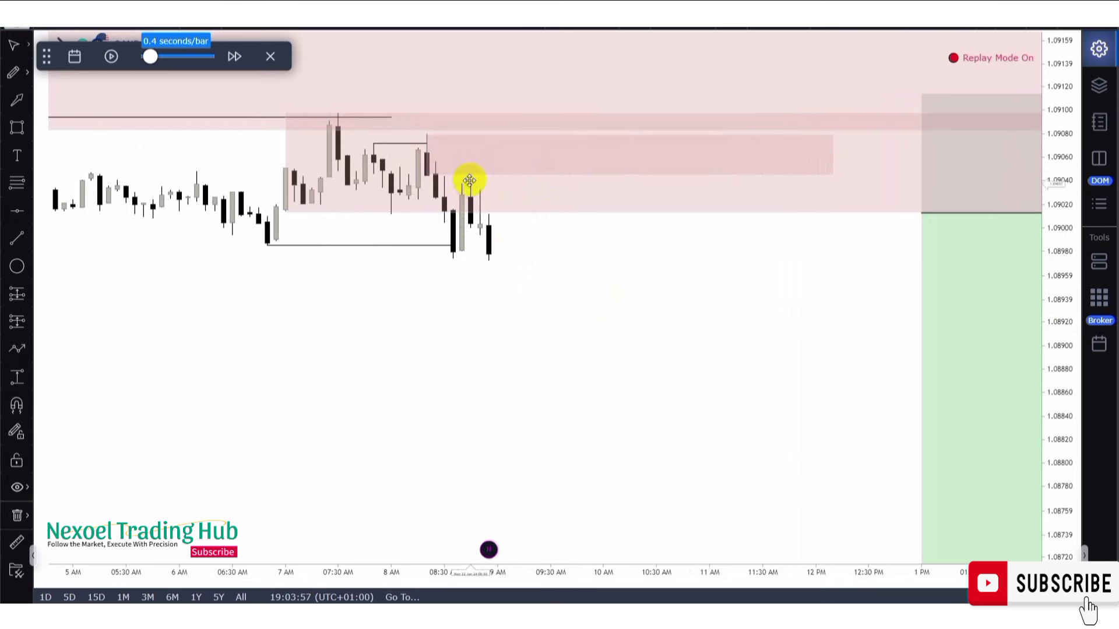
{"action": "left_click", "coordinate": [492, 255]}
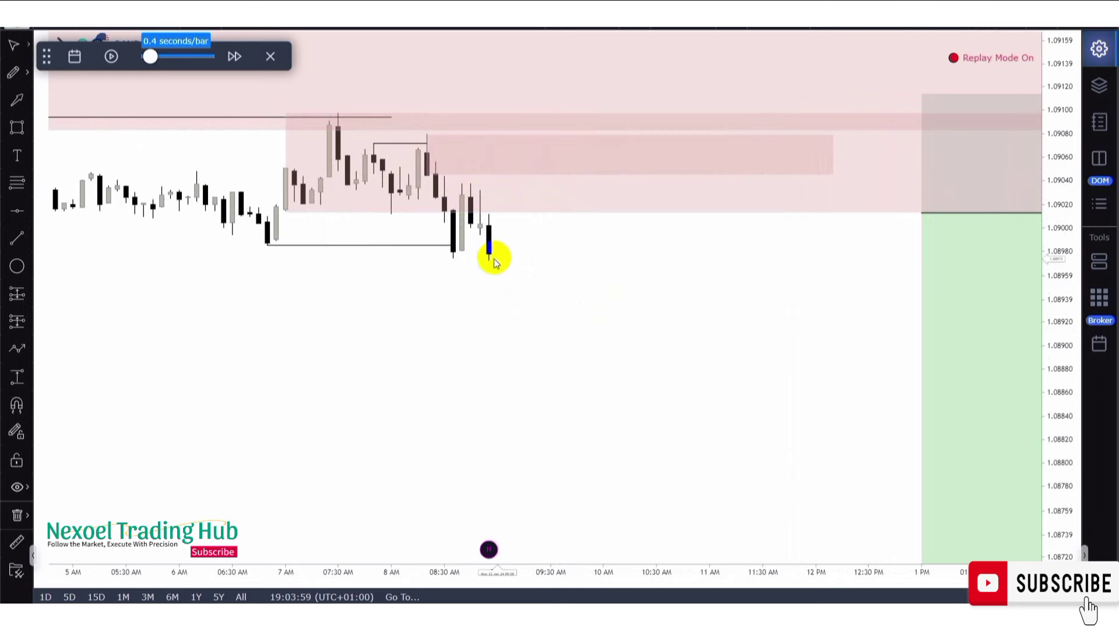
{"action": "scroll", "coordinate": [494, 260], "scroll_direction": "up", "scroll_amount": 1}
{"action": "scroll", "coordinate": [497, 232], "scroll_direction": "down", "scroll_amount": 1}
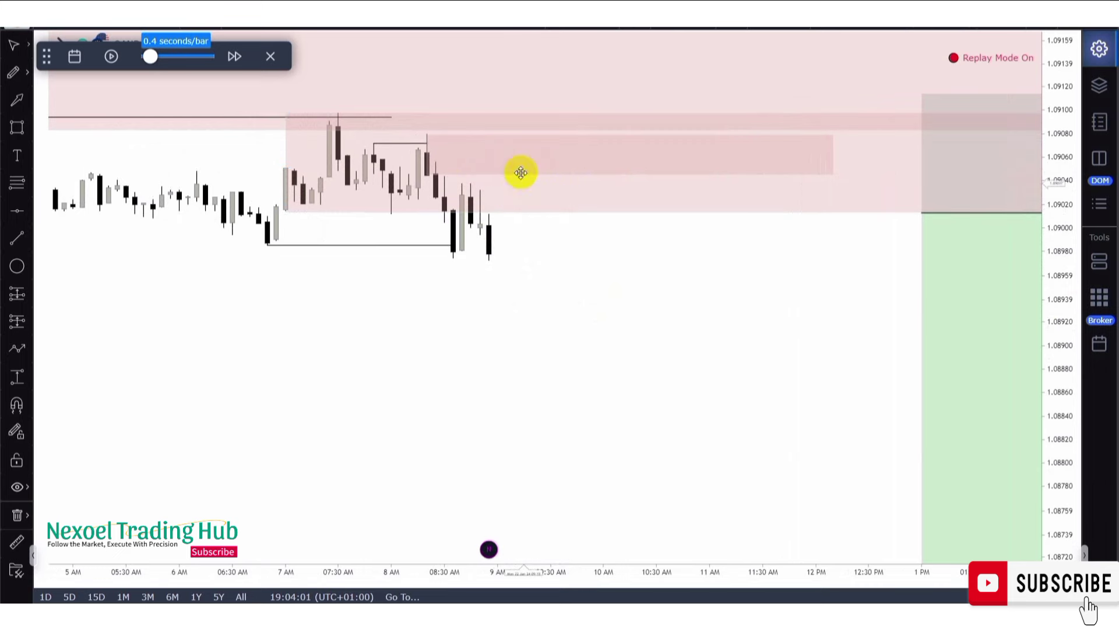
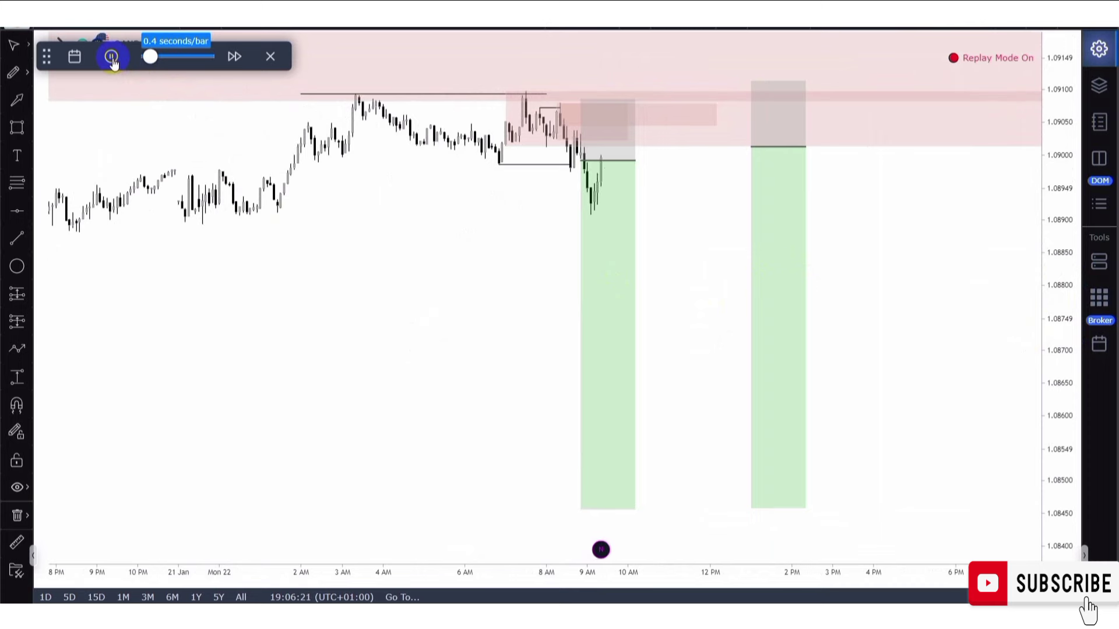
- Move the short position at 1 PM earlier in time to start at about 10:50 AM, with its entry at about 1.0901
{"action": "left_click", "coordinate": [599, 200]}
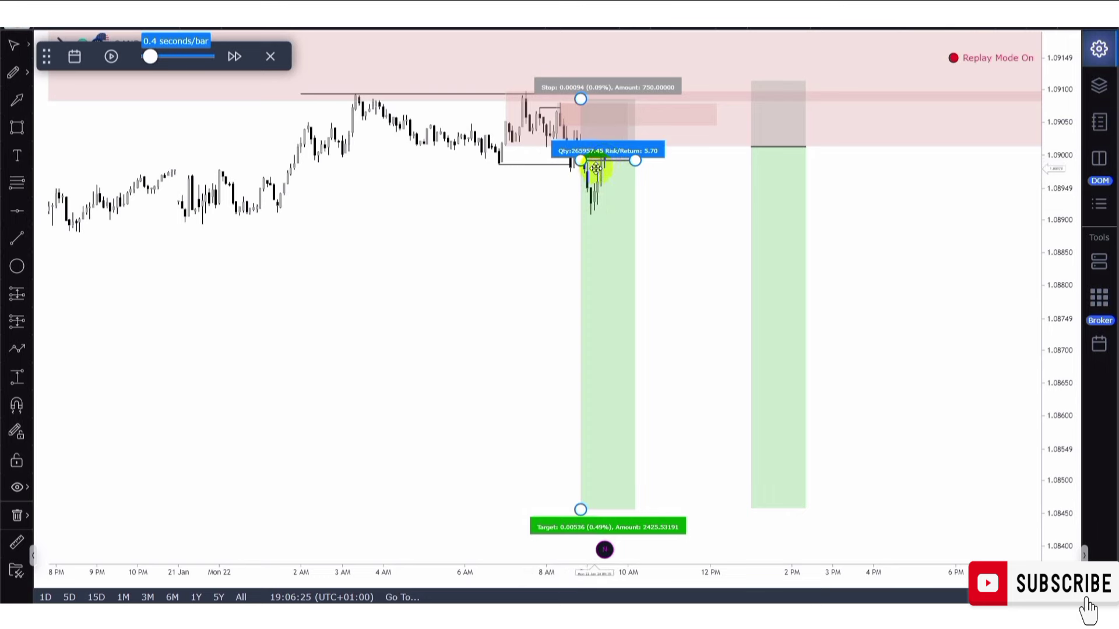
{"action": "left_click", "coordinate": [708, 221]}
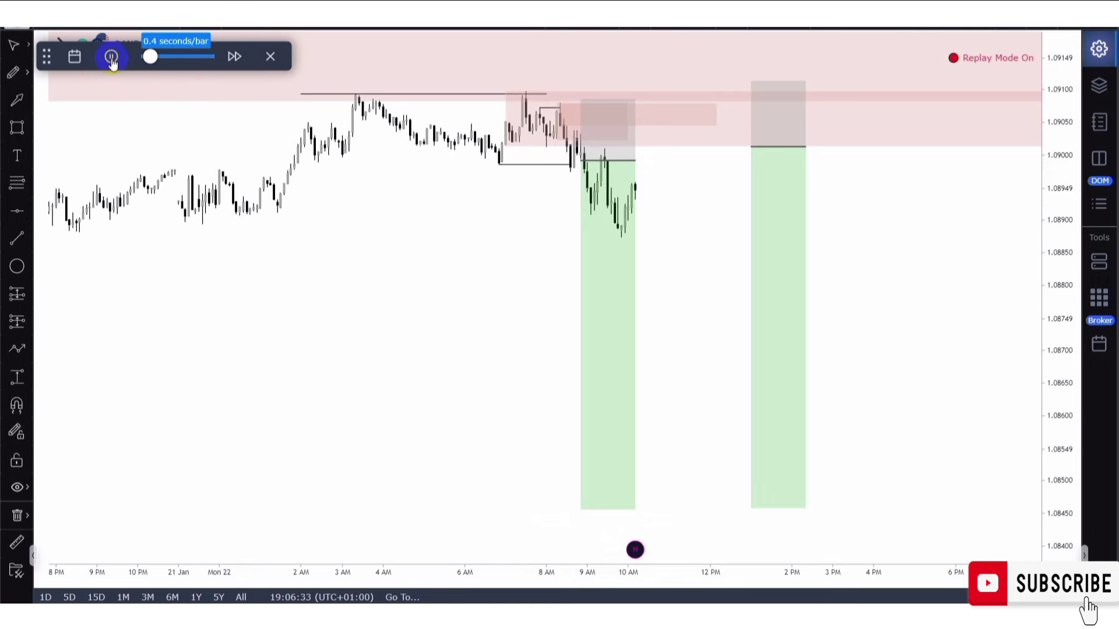
{"action": "left_click", "coordinate": [757, 114]}
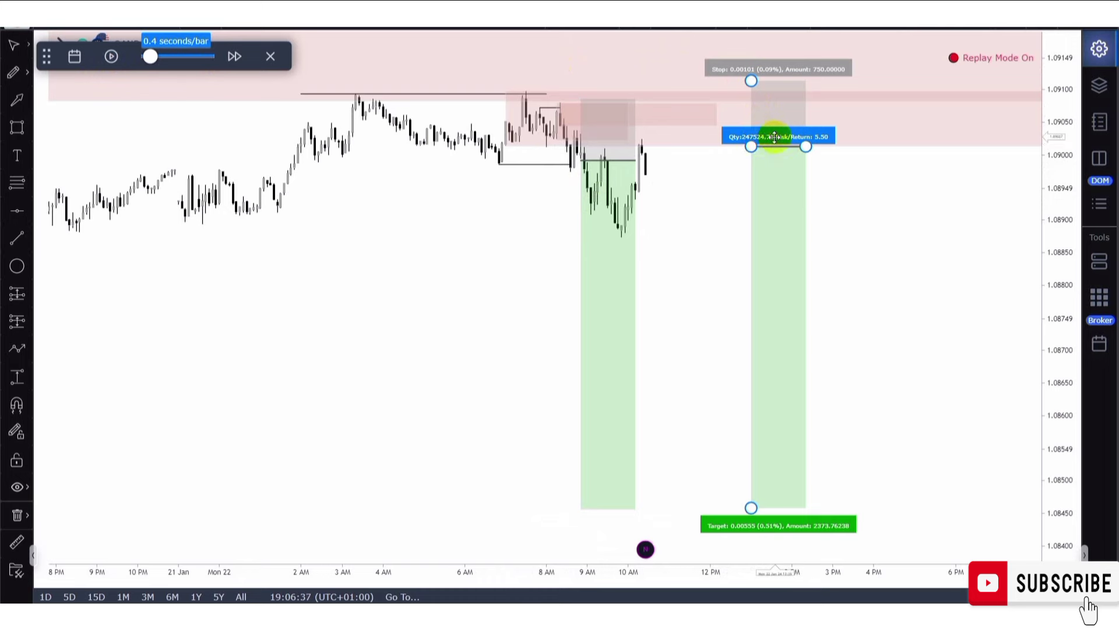
{"action": "left_click_drag", "start_coordinate": [772, 146], "coordinate": [683, 145]}
{"action": "left_click", "coordinate": [769, 327]}
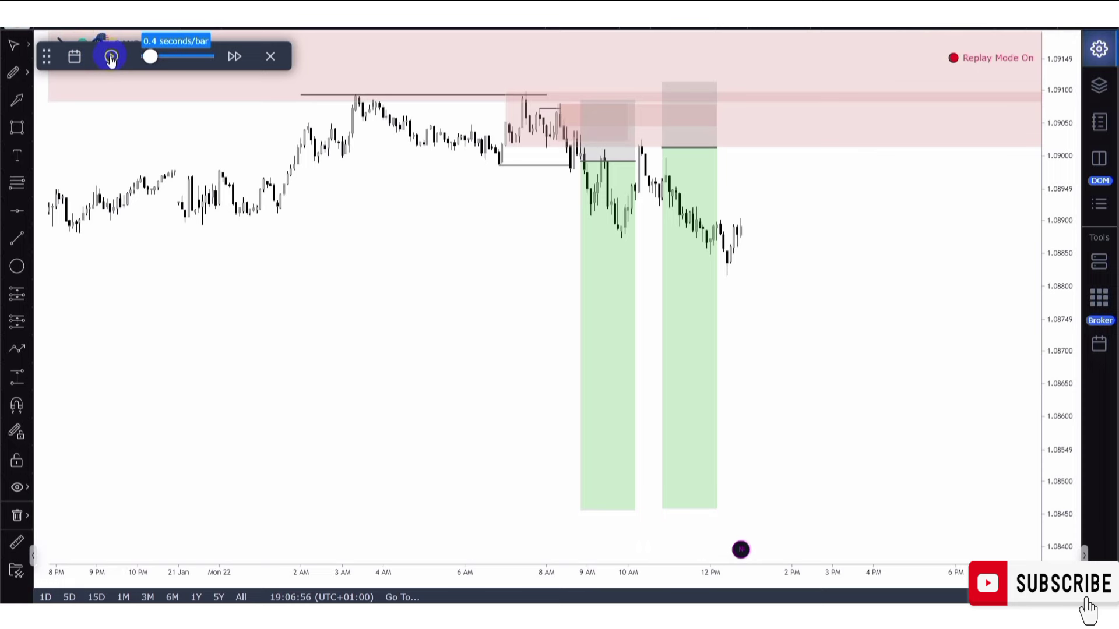
- Draw a horizontal trend line at about 1.0887 from the swing low just before 10 AM to about 11:45 AM
{"action": "scroll", "coordinate": [330, 268], "scroll_direction": "up", "scroll_amount": 3}
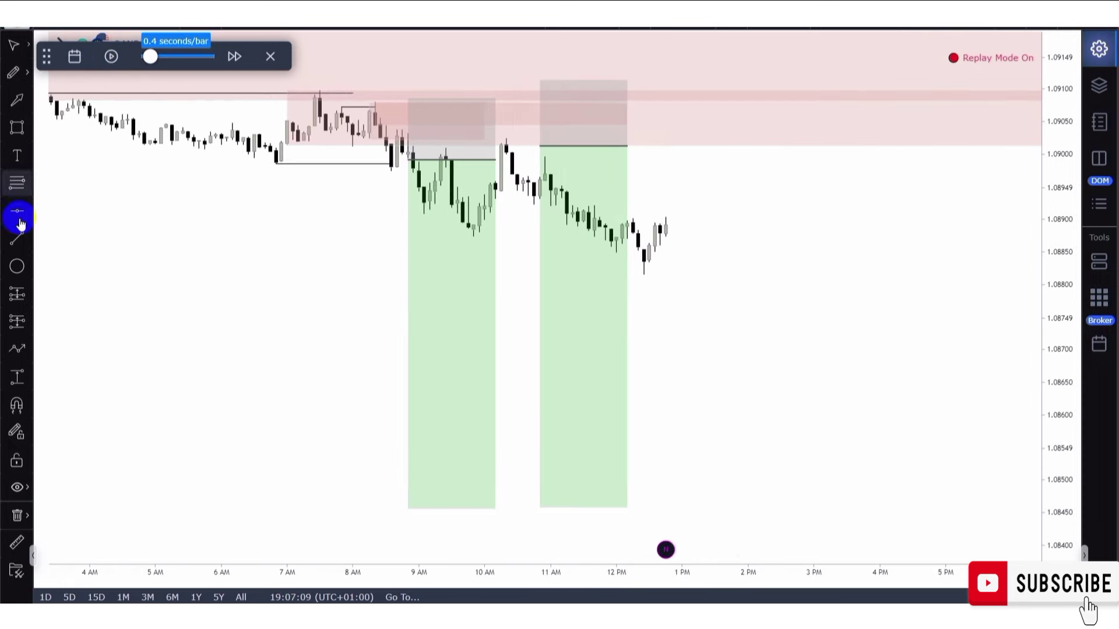
{"action": "left_click", "coordinate": [19, 241]}
{"action": "left_click", "coordinate": [468, 226]}
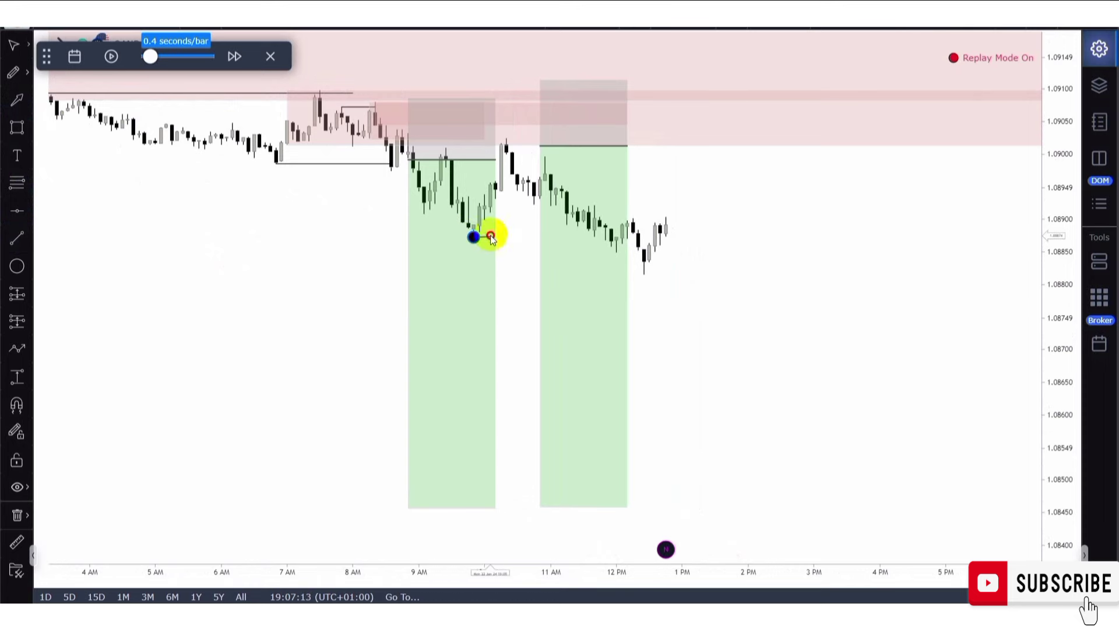
{"action": "left_click", "coordinate": [596, 235]}
{"action": "left_click", "coordinate": [462, 113]}
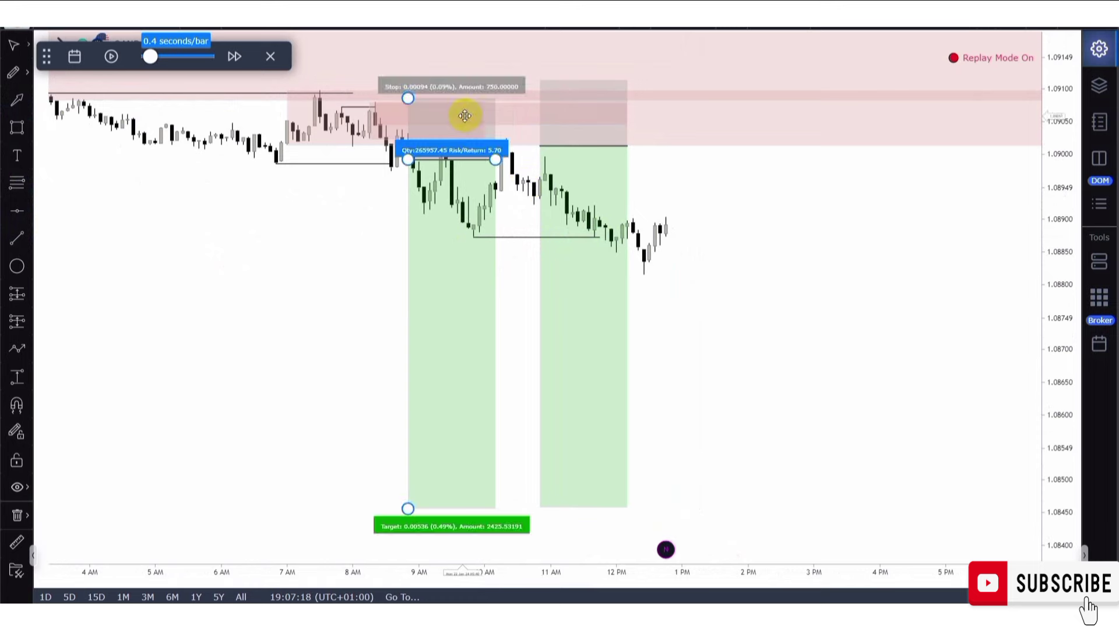
- Examine the second short position's stop, entry and target levels against the surrounding candles
{"action": "left_click", "coordinate": [554, 113]}
{"action": "left_click", "coordinate": [552, 100]}
{"action": "left_click", "coordinate": [553, 100]}
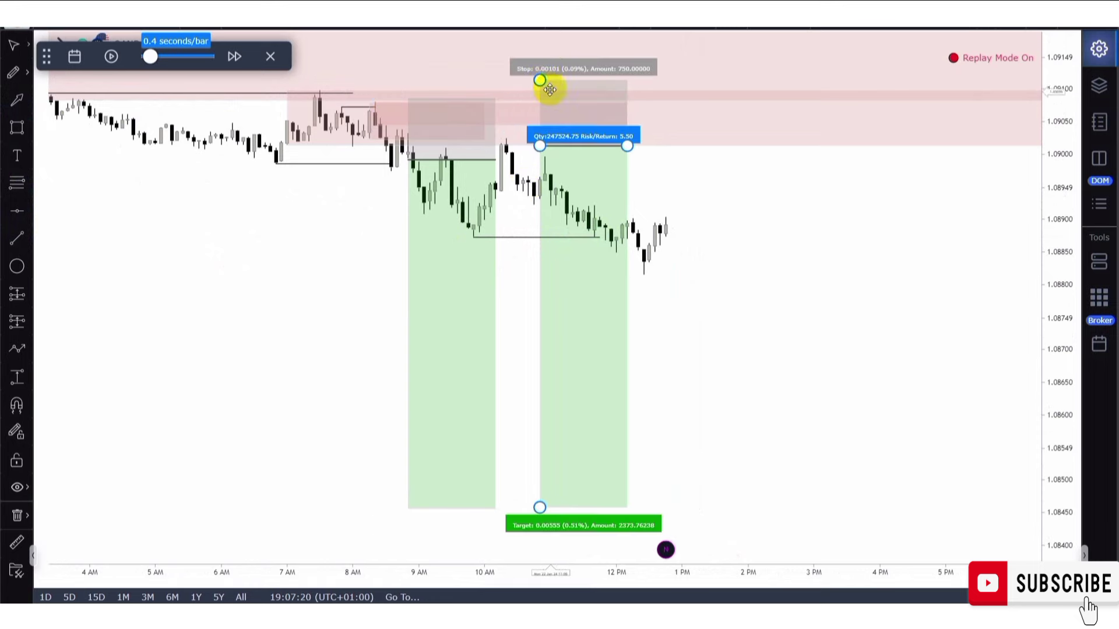
{"action": "left_click", "coordinate": [550, 134]}
{"action": "left_click", "coordinate": [549, 171]}
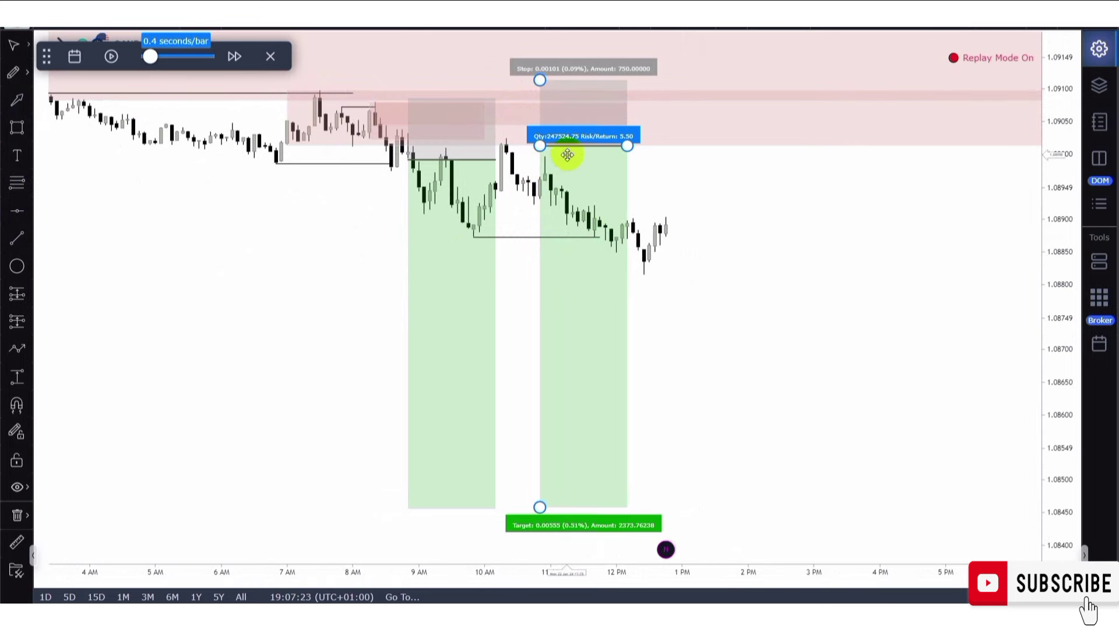
{"action": "left_click", "coordinate": [567, 163]}
{"action": "left_click", "coordinate": [590, 161]}
- Run the bar replay at 0.4 seconds per bar and pause it shortly after 3 PM on Monday 22
{"action": "left_click", "coordinate": [108, 57]}
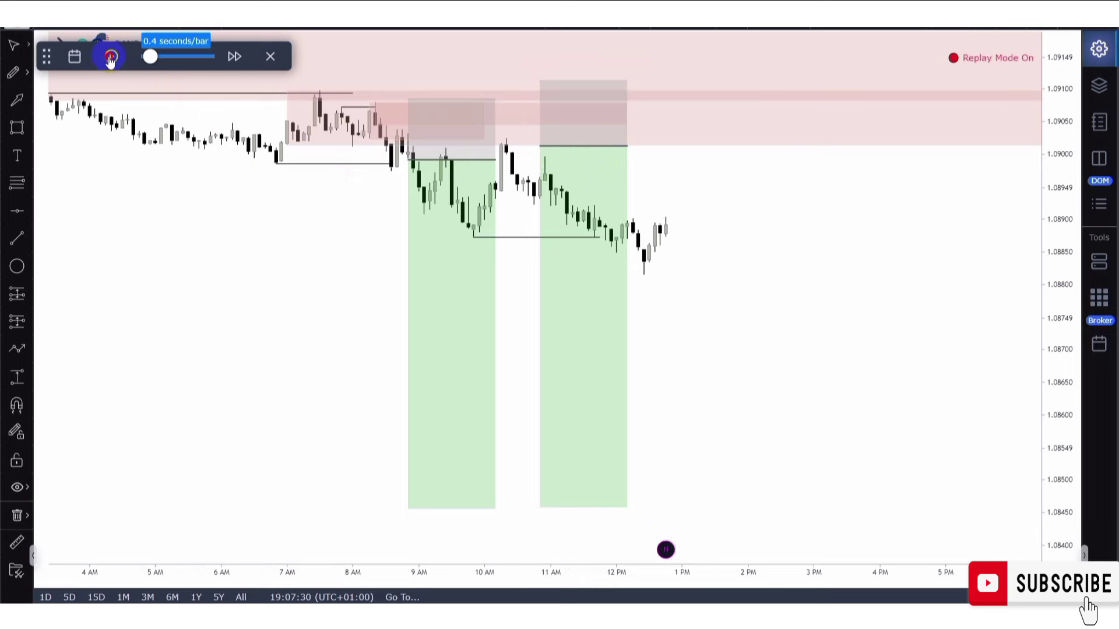
{"action": "scroll", "coordinate": [144, 187], "scroll_direction": "down", "scroll_amount": 5}
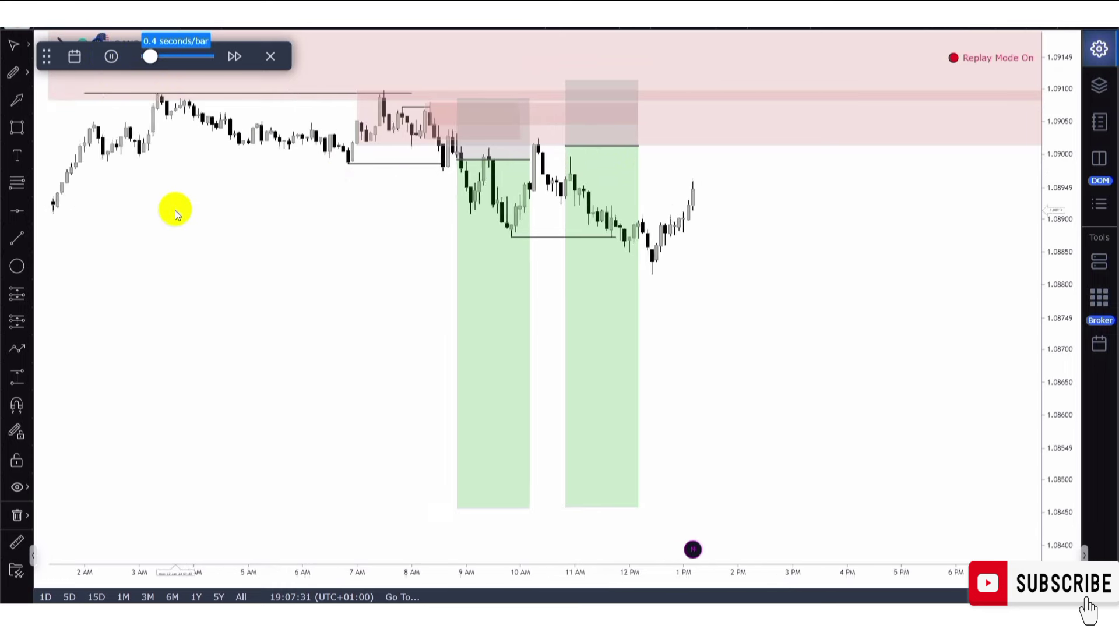
{"action": "scroll", "coordinate": [238, 221], "scroll_direction": "up", "scroll_amount": 5}
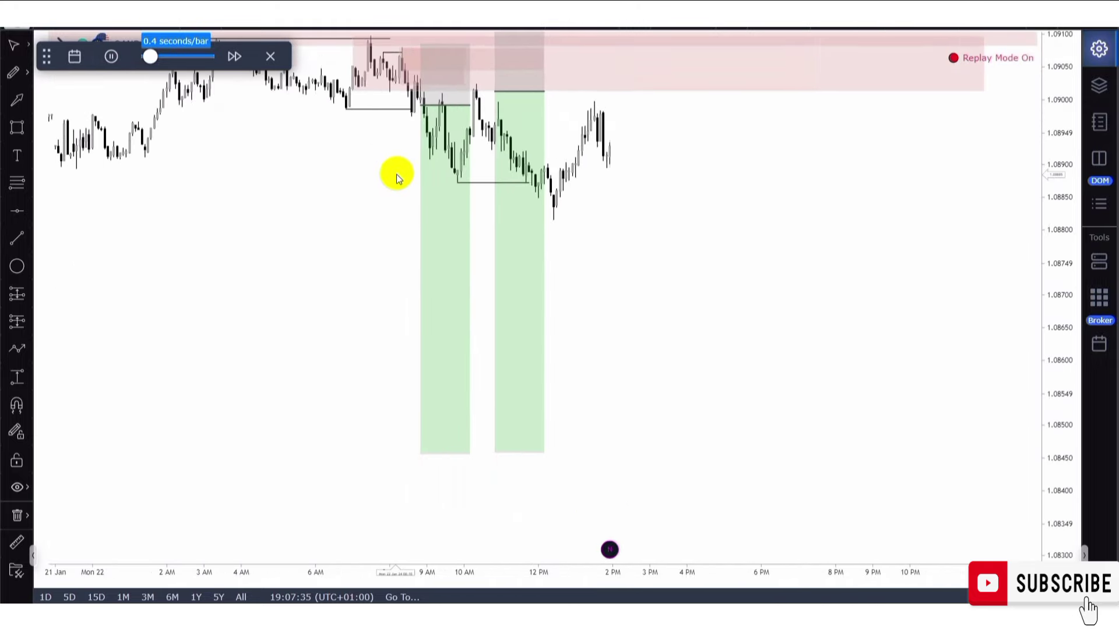
{"action": "left_click_drag", "start_coordinate": [332, 212], "coordinate": [313, 226]}
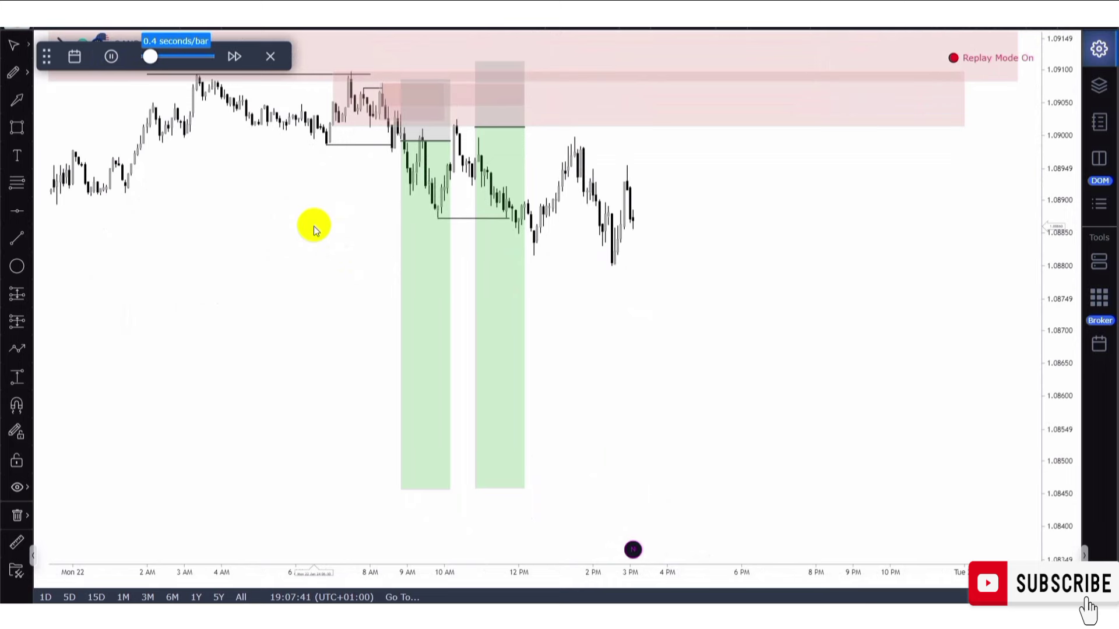
{"action": "left_click", "coordinate": [114, 58]}
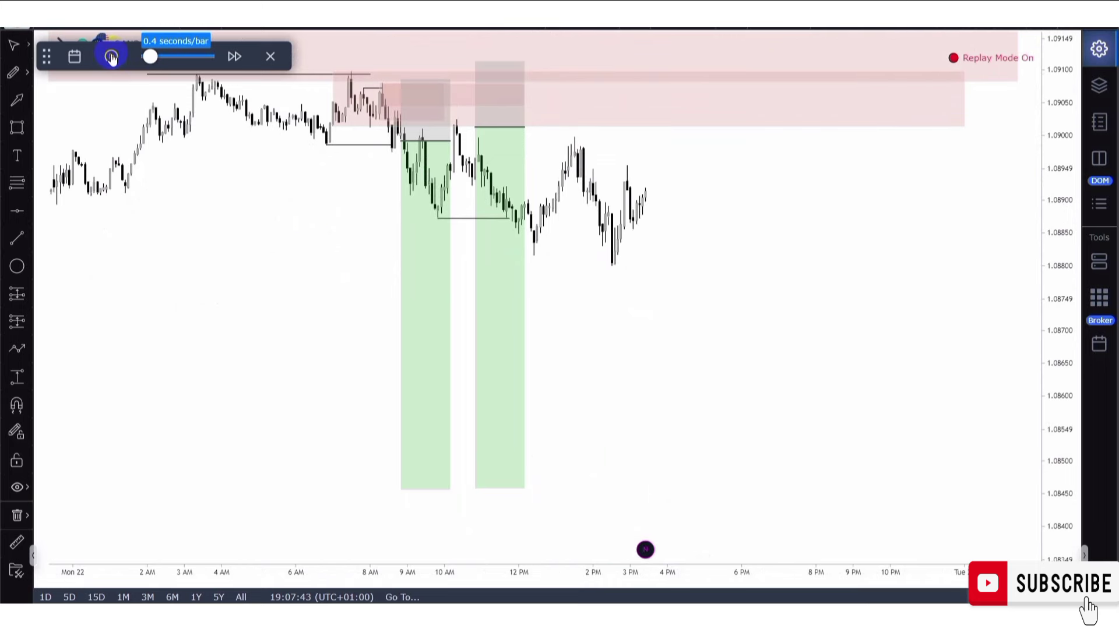
- Draw a horizontal line at about 1.0881 from the swing low after 12 PM to the candle that breaks it
{"action": "left_click", "coordinate": [517, 254]}
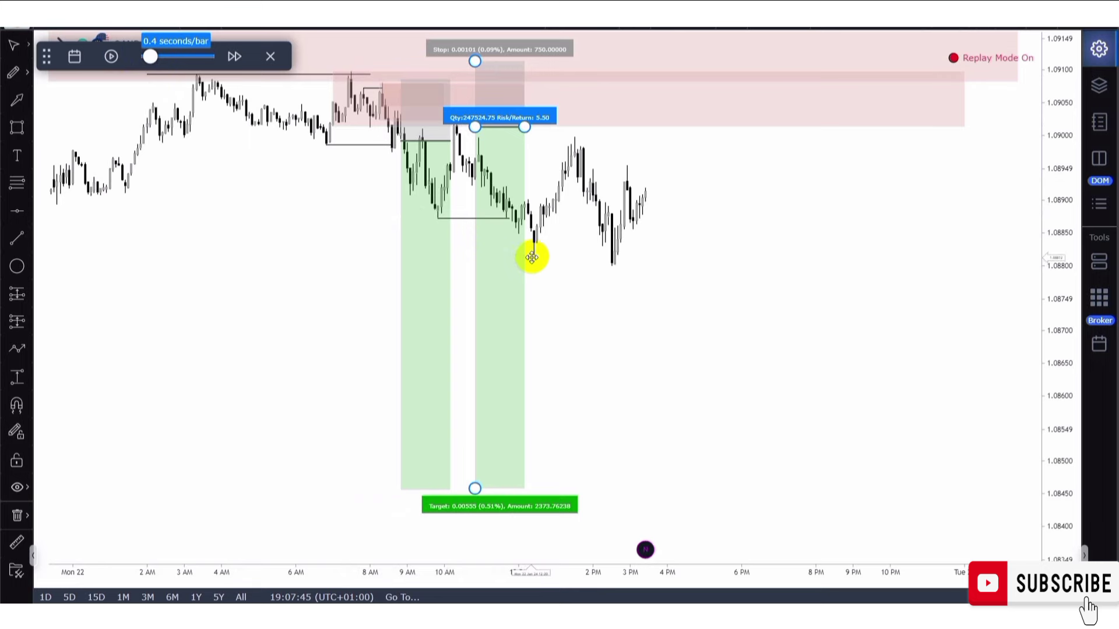
{"action": "left_click", "coordinate": [542, 256]}
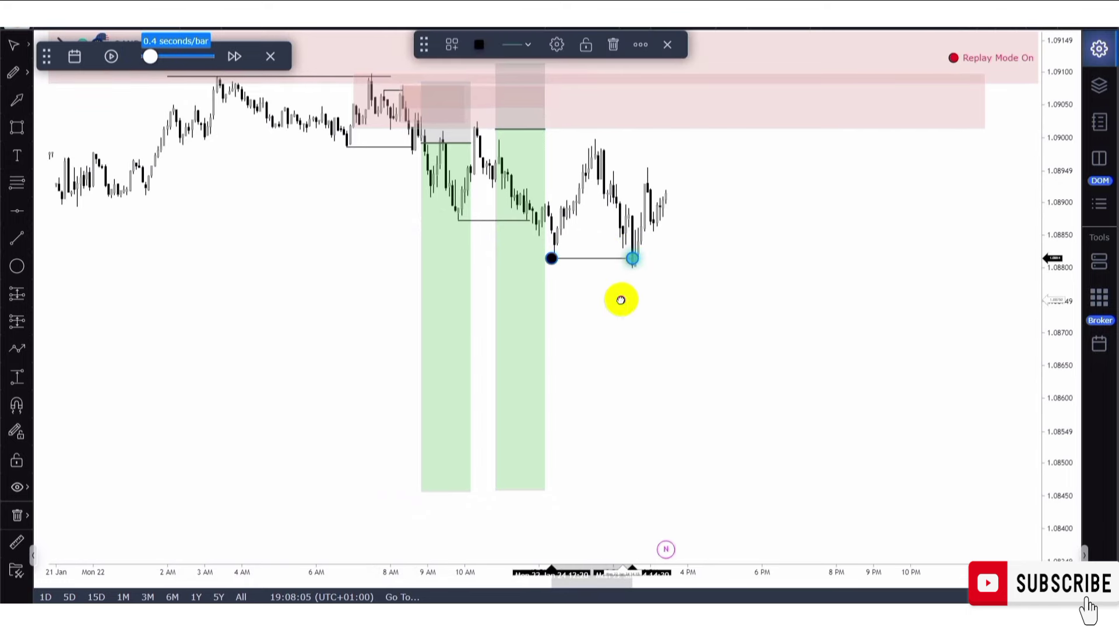
{"action": "left_click", "coordinate": [567, 304]}
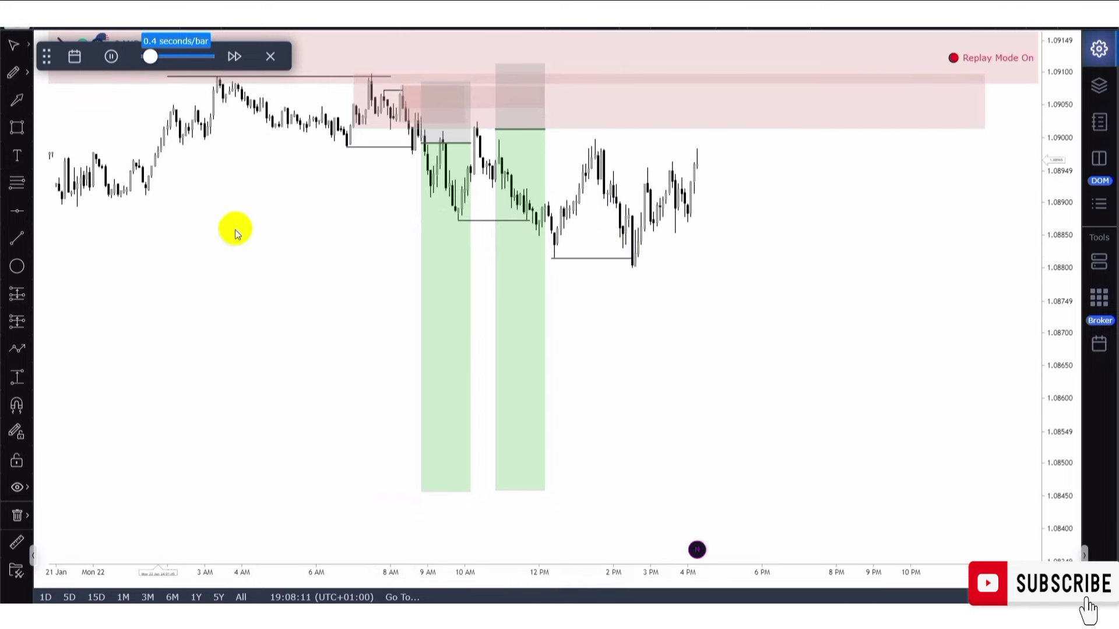
- Continue the replay on the higher-timeframe chart into Tuesday 23 and pause it during the rally above 1.0910
{"action": "left_click_drag", "start_coordinate": [236, 230], "coordinate": [200, 240]}
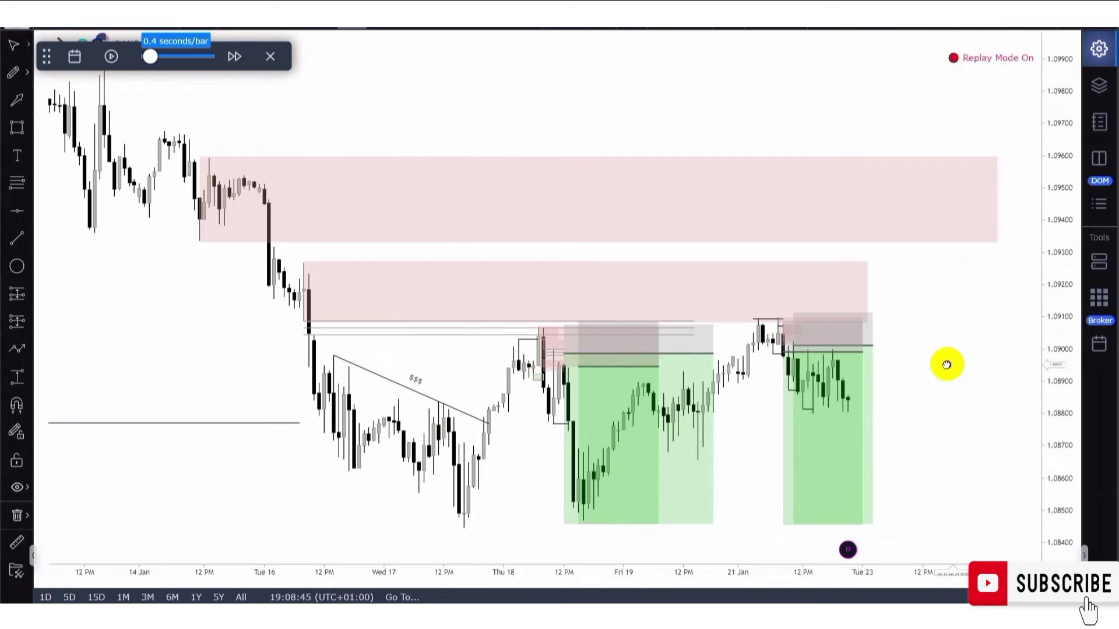
{"action": "left_click_drag", "start_coordinate": [947, 365], "coordinate": [810, 334]}
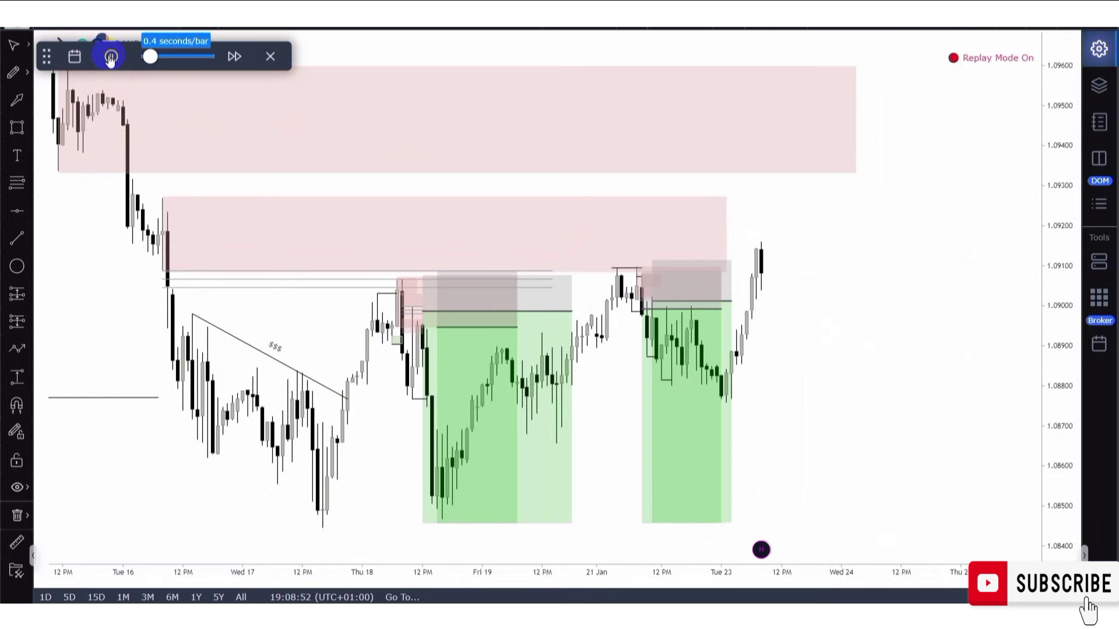
{"action": "left_click", "coordinate": [579, 243]}
{"action": "left_click", "coordinate": [795, 285]}
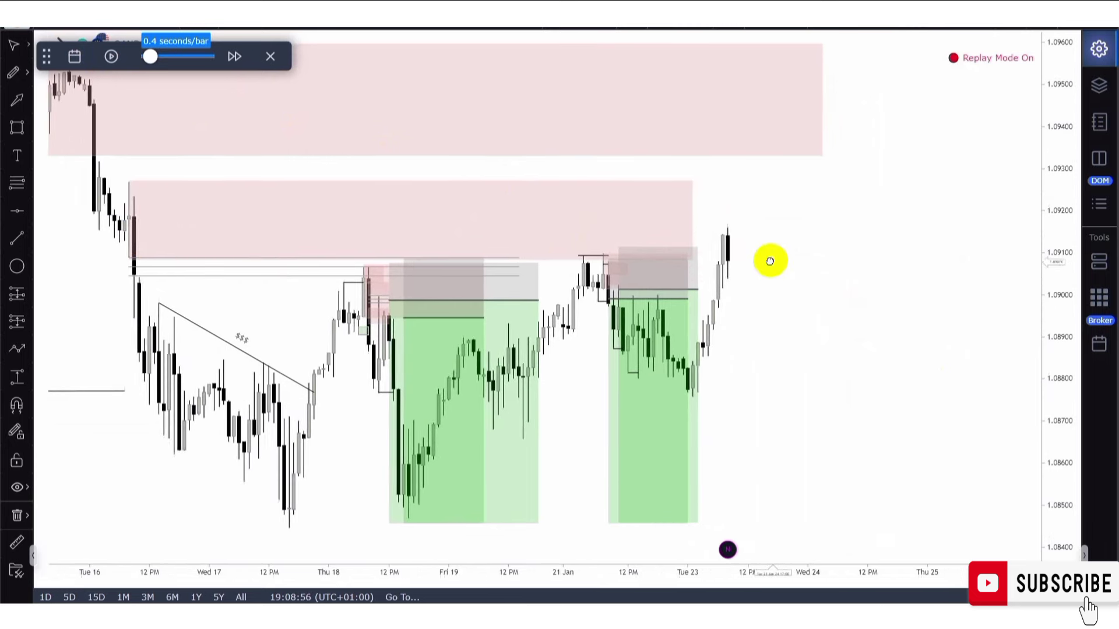
- Review the stops and targets of the Thursday 18 and Monday 22 short positions against the price action
{"action": "left_click", "coordinate": [648, 527]}
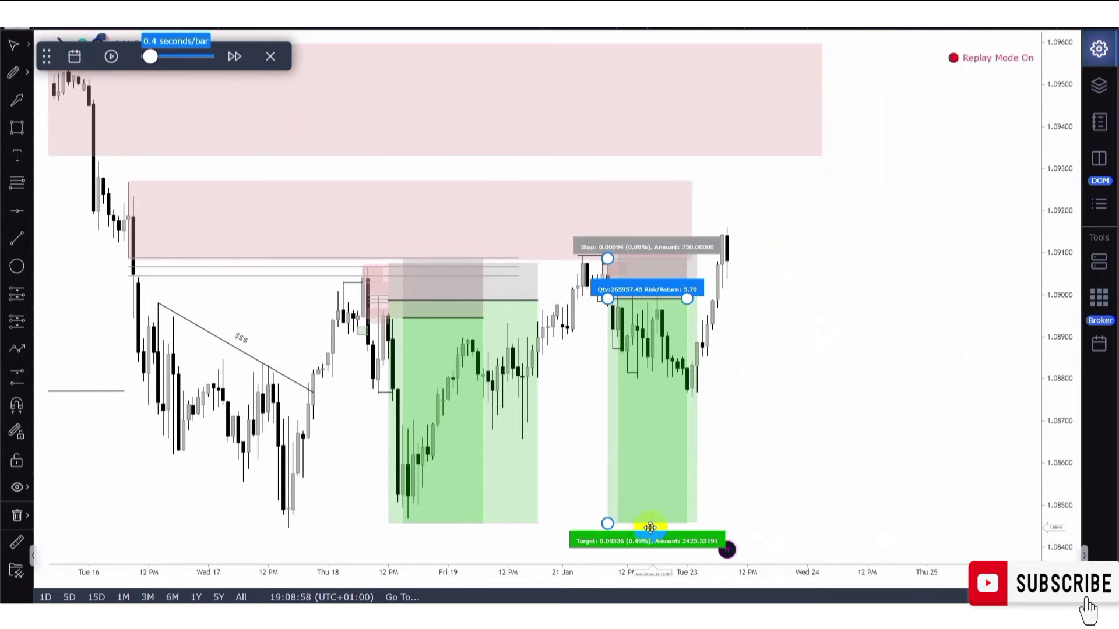
{"action": "left_click", "coordinate": [429, 387]}
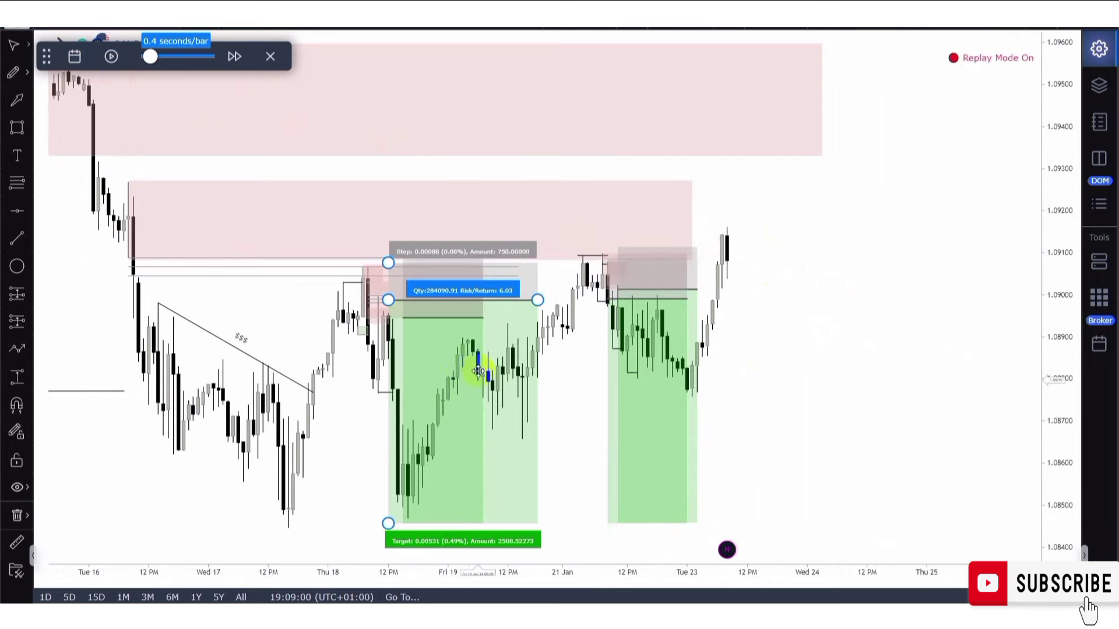
{"action": "left_click", "coordinate": [521, 348]}
{"action": "scroll", "coordinate": [521, 348], "scroll_direction": "up", "scroll_amount": 2}
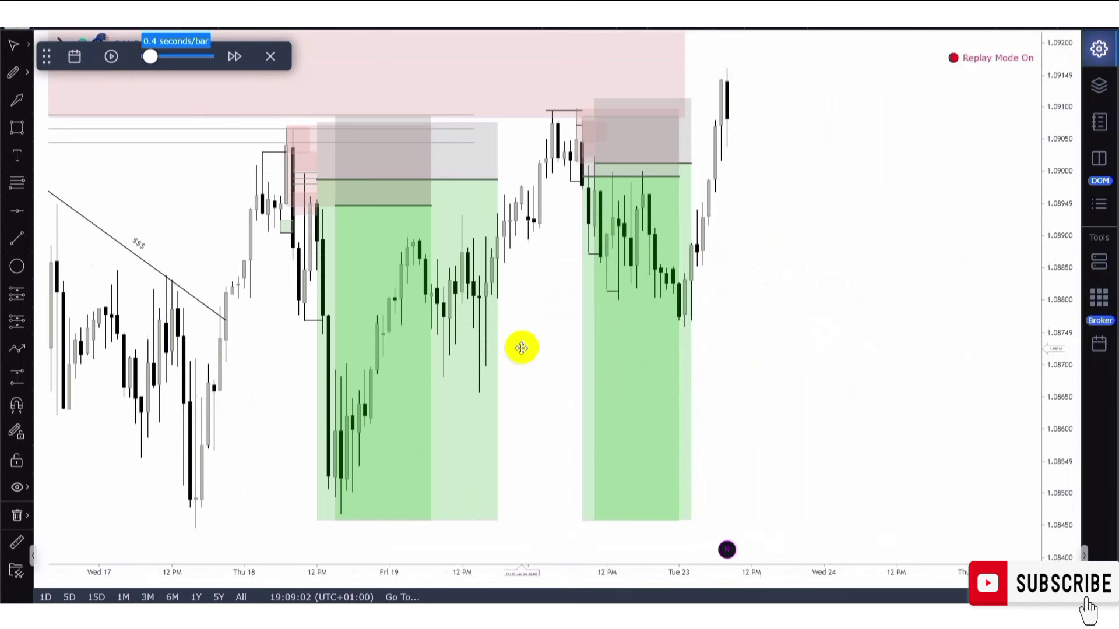
{"action": "left_click_drag", "start_coordinate": [1059, 232], "coordinate": [976, 270]}
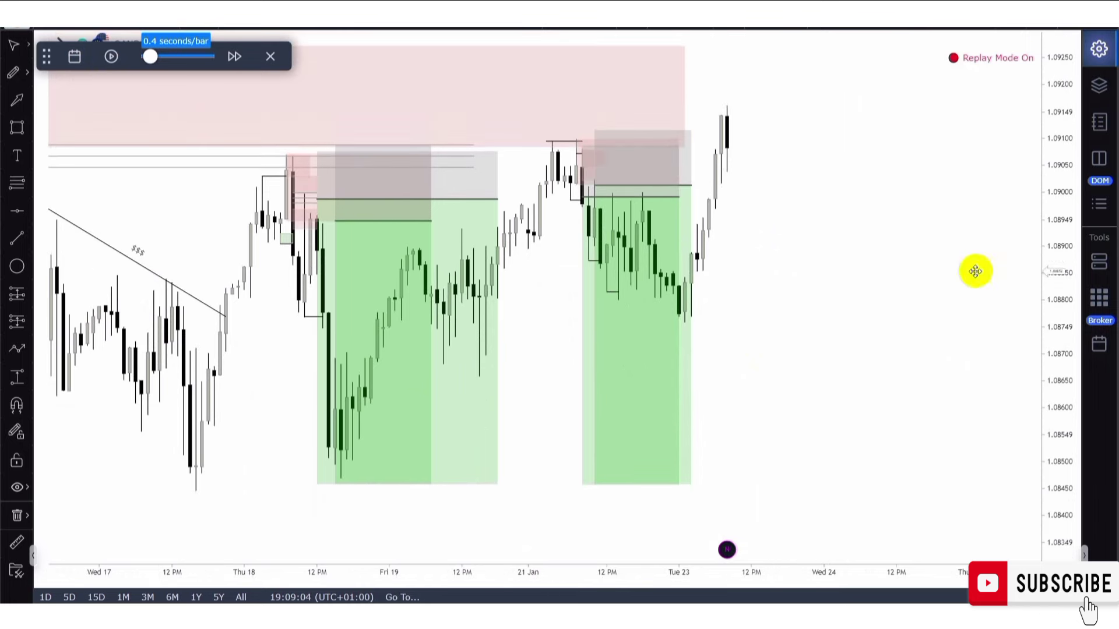
{"action": "scroll", "coordinate": [554, 270], "scroll_direction": "up", "scroll_amount": 3}
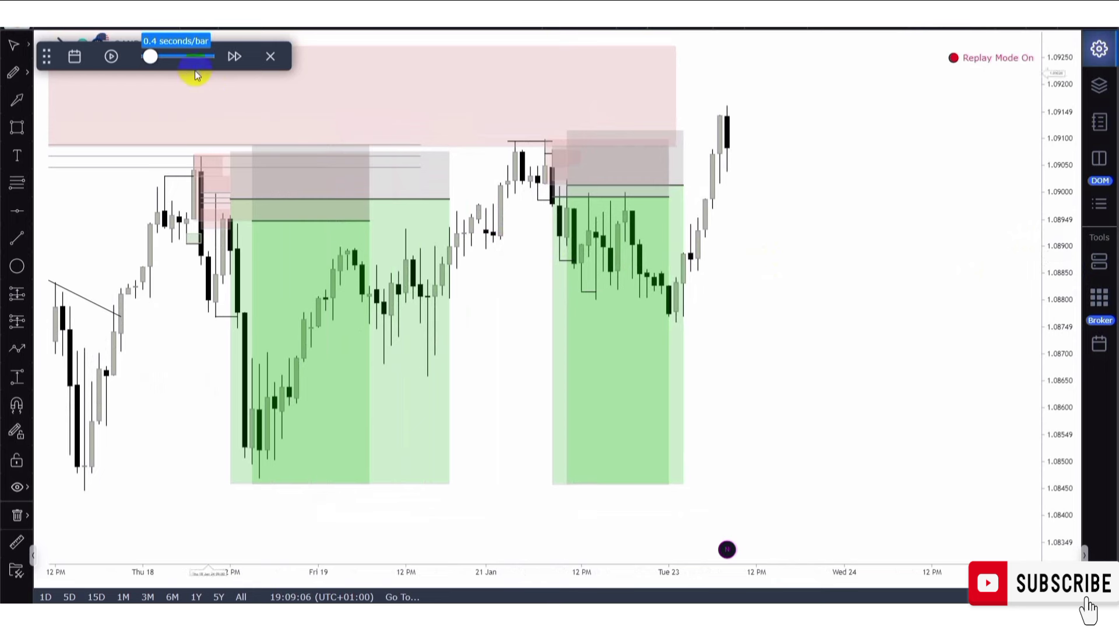
- Advance the replay through the Tuesday 23 sell-off in two runs, pausing once price is below 1.0830
{"action": "left_click", "coordinate": [109, 64]}
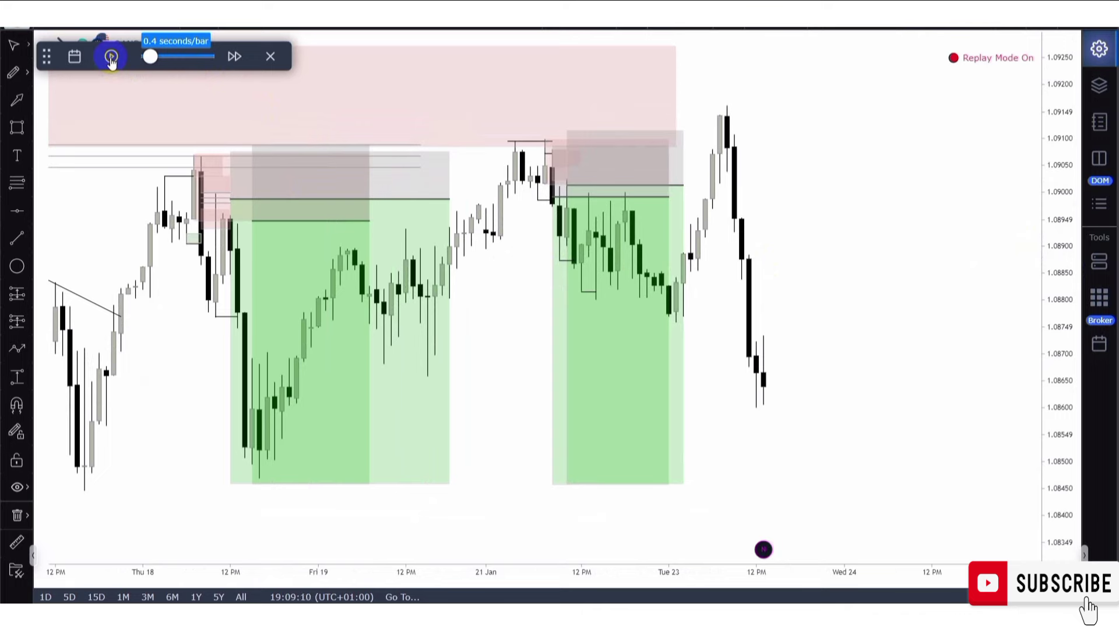
{"action": "scroll", "coordinate": [784, 110], "scroll_direction": "down", "scroll_amount": 4}
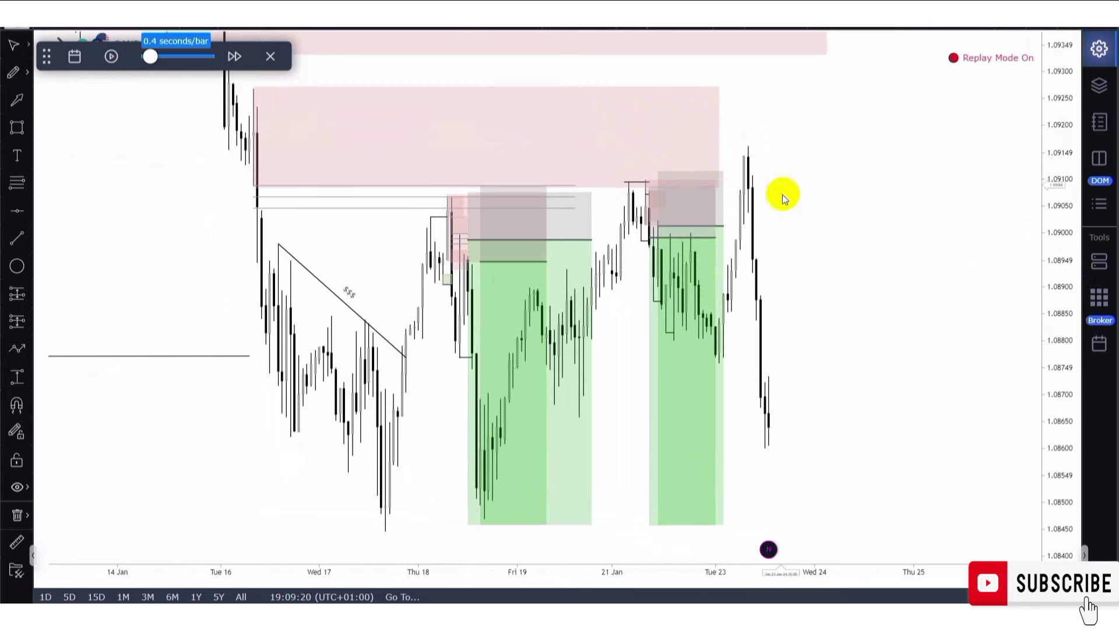
{"action": "left_click_drag", "start_coordinate": [852, 293], "coordinate": [781, 272]}
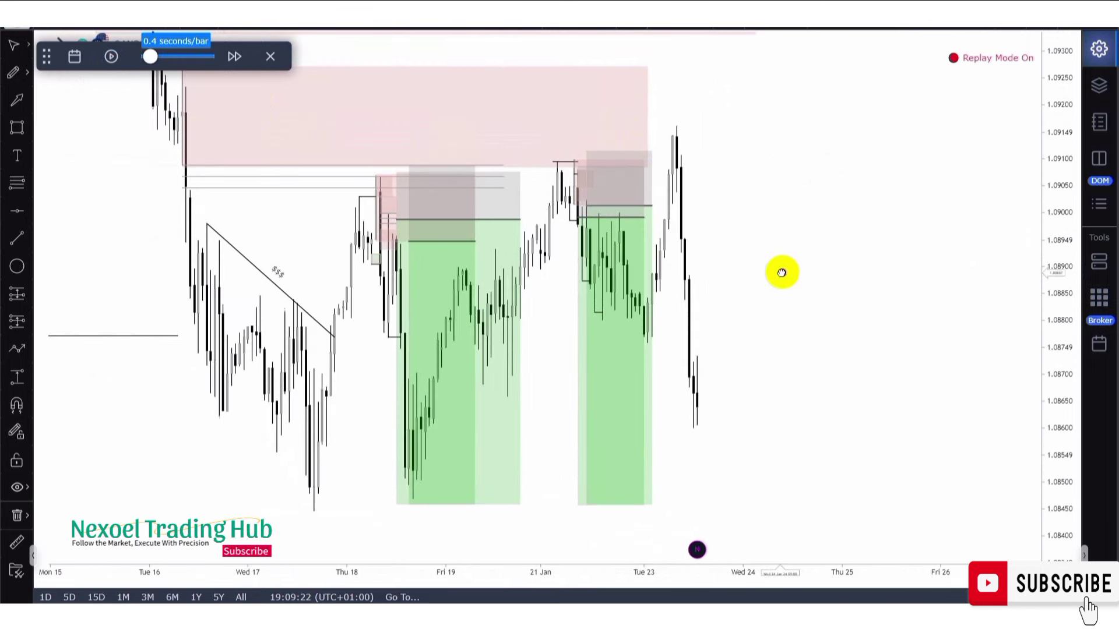
{"action": "scroll", "coordinate": [781, 274], "scroll_direction": "up", "scroll_amount": 2}
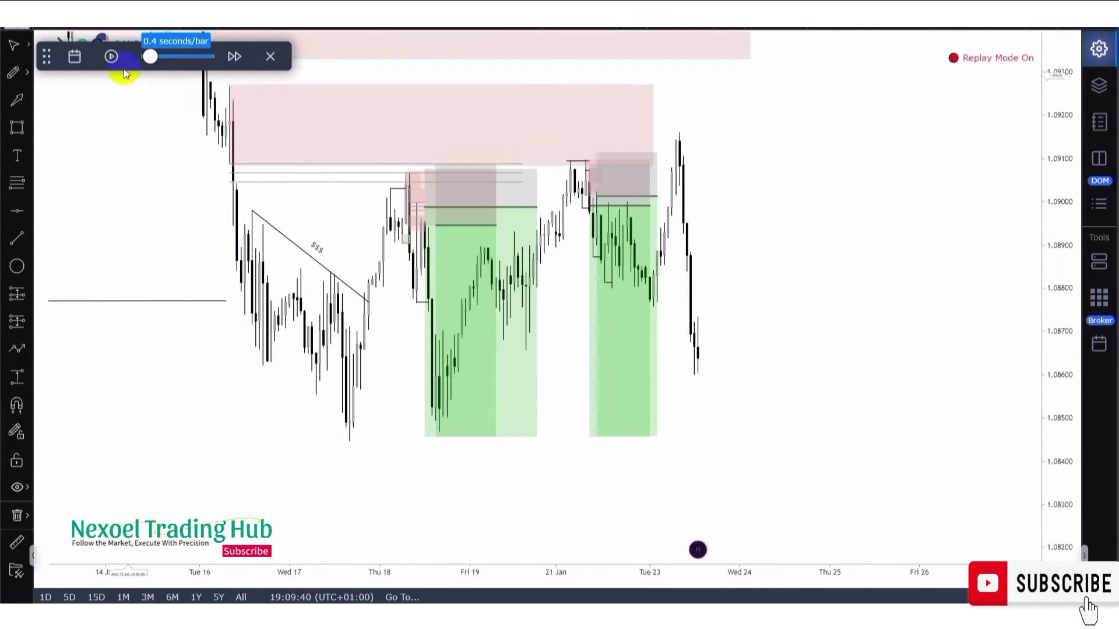
{"action": "left_click", "coordinate": [114, 58]}
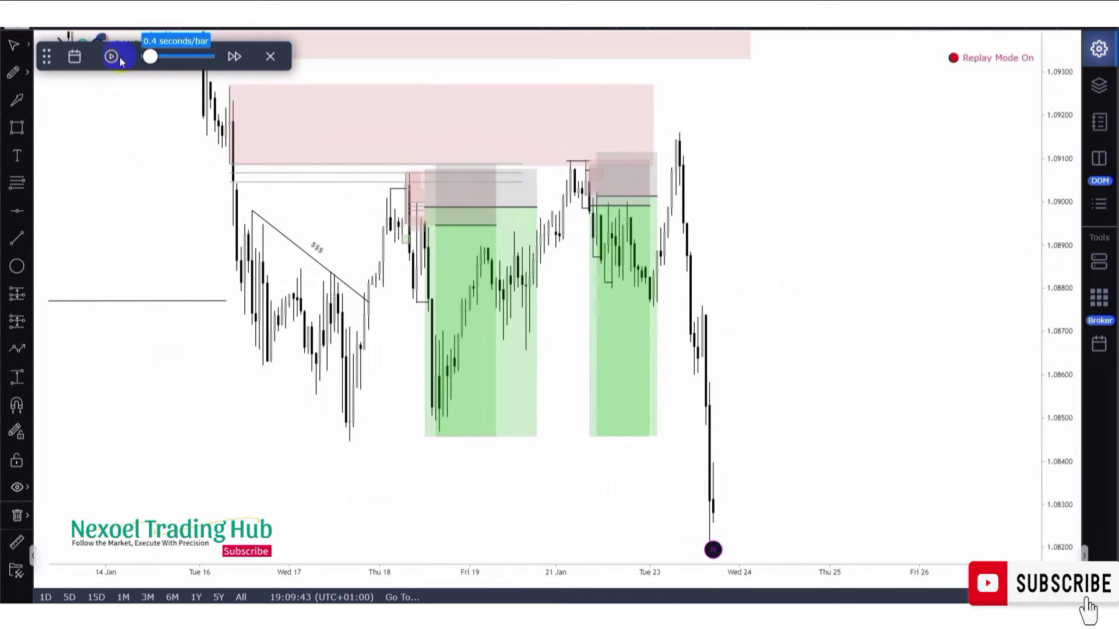
- Draw a horizontal line at about 1.0845 from the Wednesday 17 low to the Tuesday 23 breakdown candle, labelled BOS
{"action": "scroll", "coordinate": [759, 167], "scroll_direction": "down", "scroll_amount": 3}
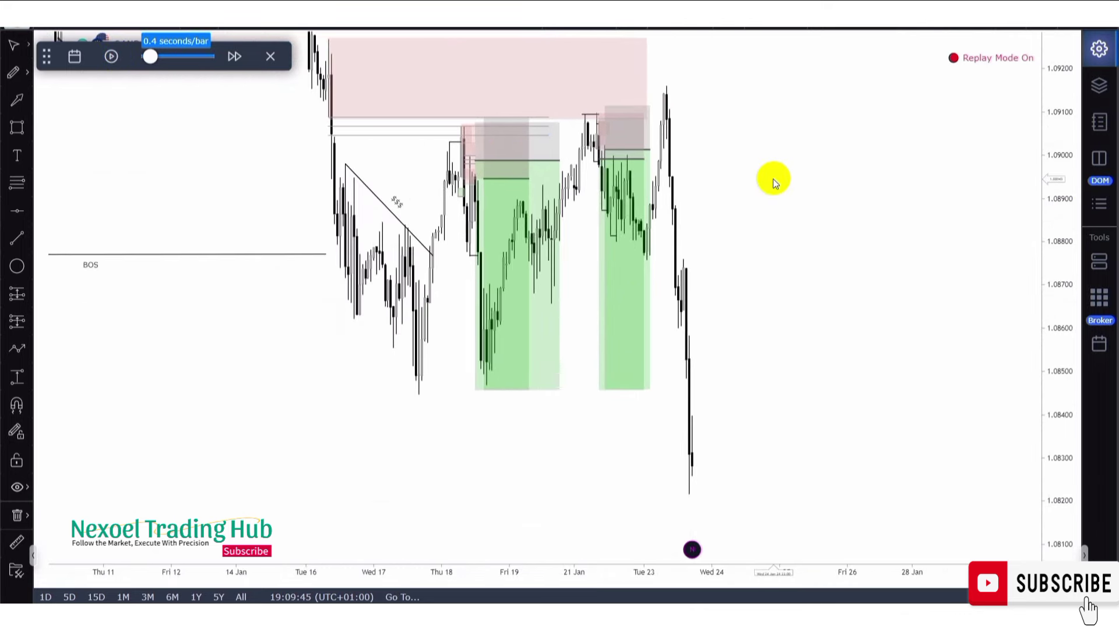
{"action": "scroll", "coordinate": [773, 180], "scroll_direction": "down", "scroll_amount": 2}
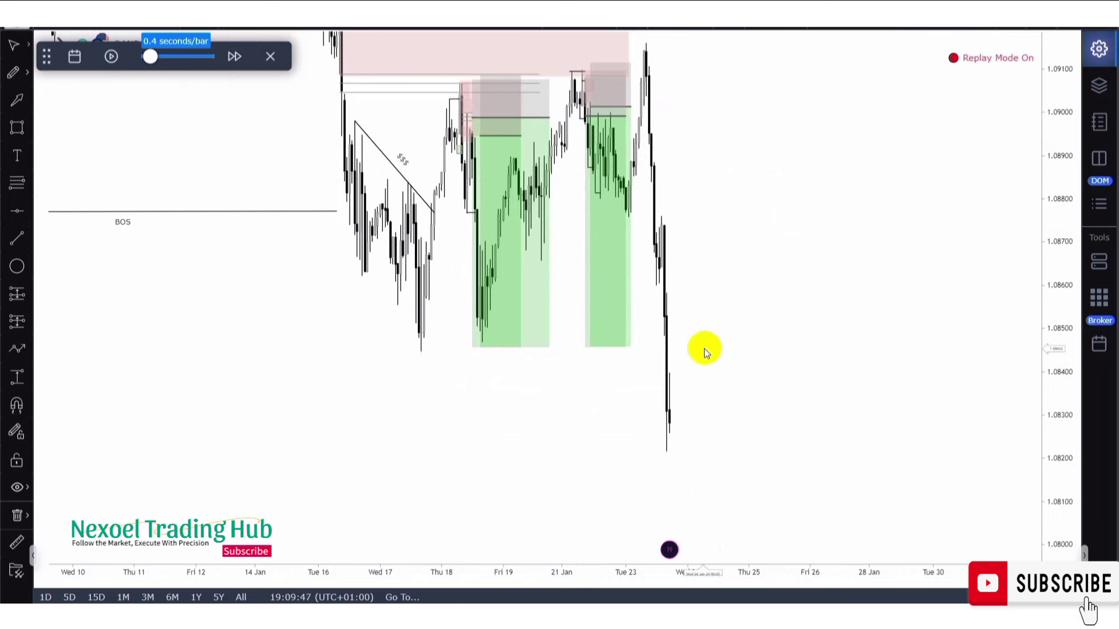
{"action": "left_click", "coordinate": [17, 238]}
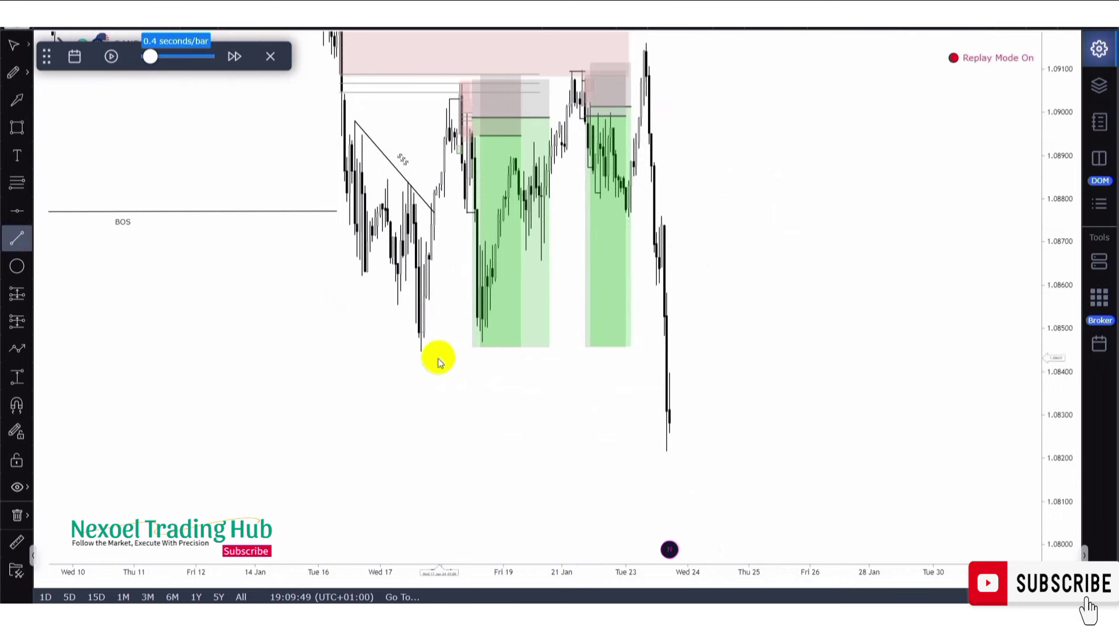
{"action": "left_click_drag", "start_coordinate": [421, 351], "coordinate": [668, 353]}
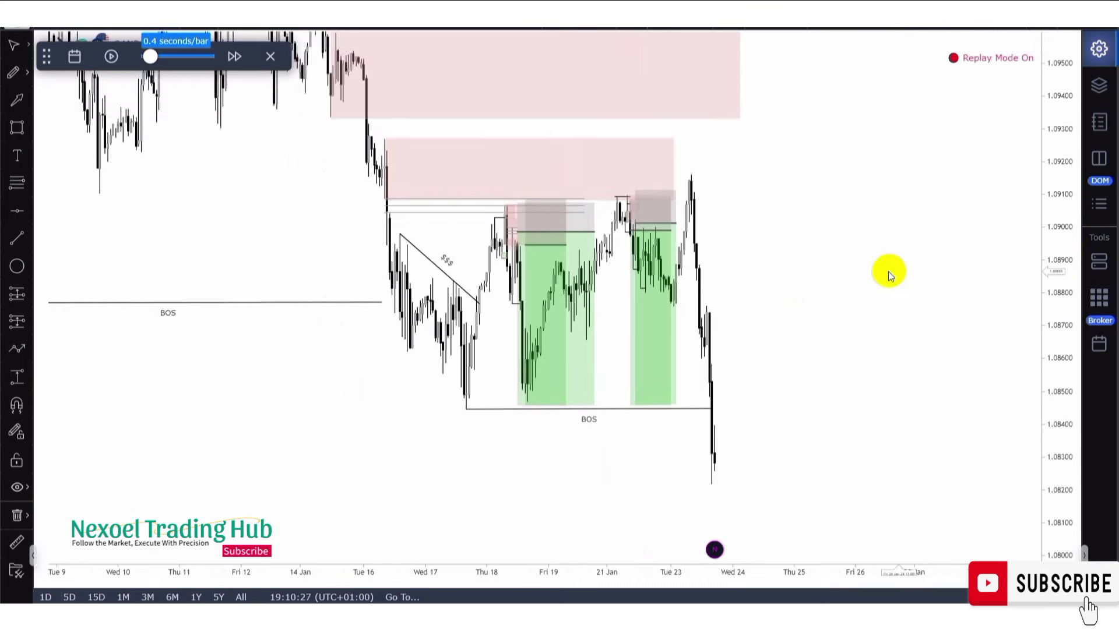
- Draw a horizontal line at about 1.0876 extending forward from the last swing high before the BOS breakdown
{"action": "scroll", "coordinate": [868, 271], "scroll_direction": "up", "scroll_amount": 2}
{"action": "scroll", "coordinate": [844, 272], "scroll_direction": "up", "scroll_amount": 1}
{"action": "left_click_drag", "start_coordinate": [844, 271], "coordinate": [725, 242]}
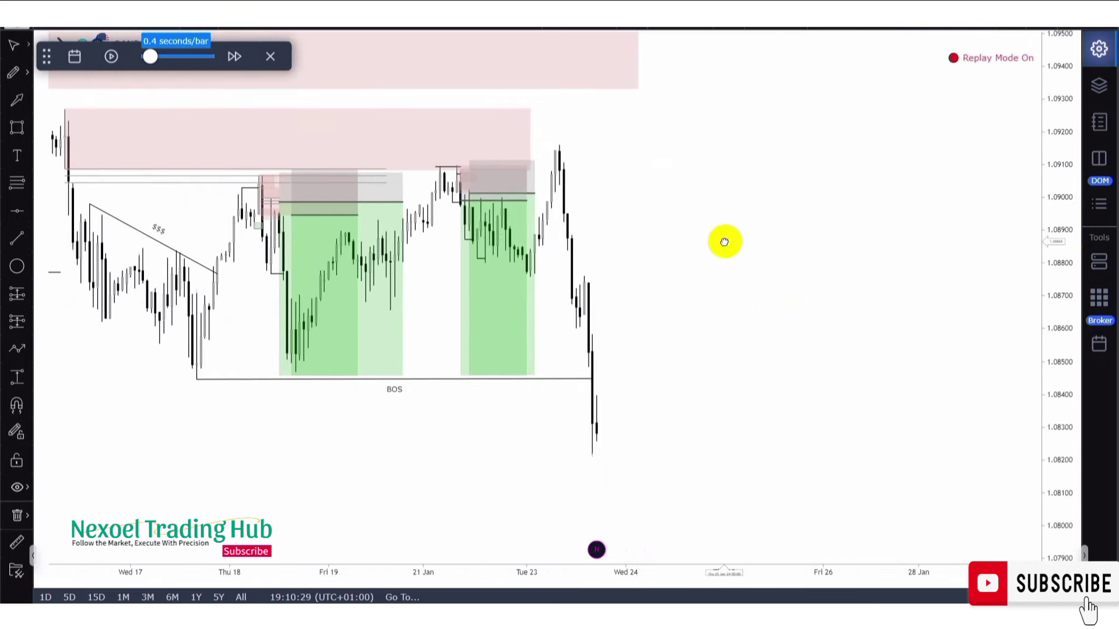
{"action": "scroll", "coordinate": [725, 243], "scroll_direction": "up", "scroll_amount": 2}
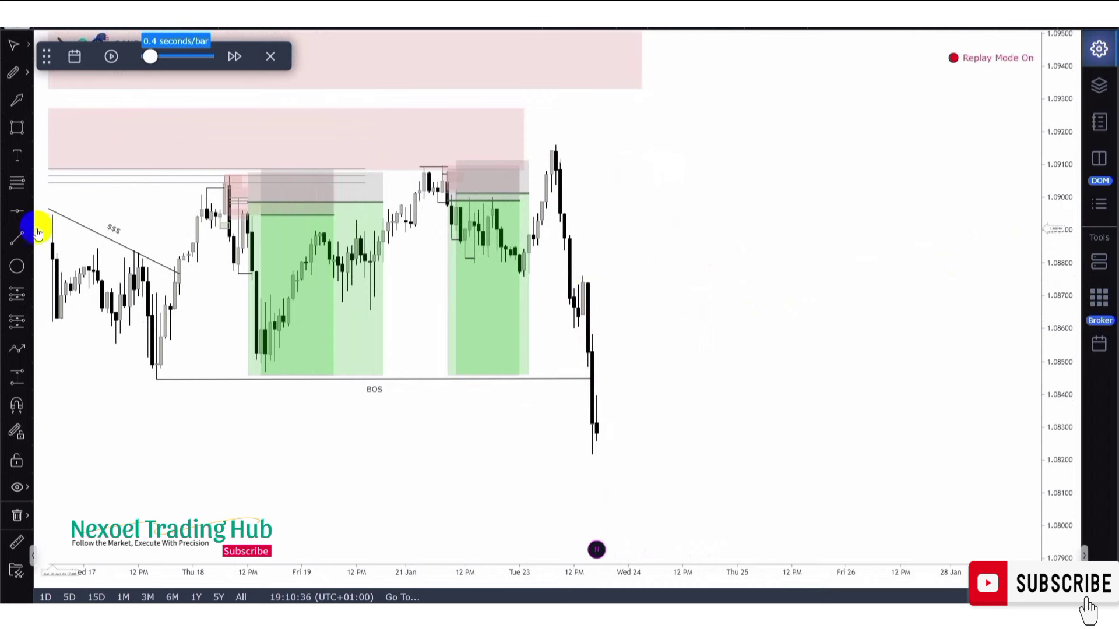
{"action": "left_click", "coordinate": [17, 238]}
{"action": "left_click_drag", "start_coordinate": [583, 276], "coordinate": [670, 275]}
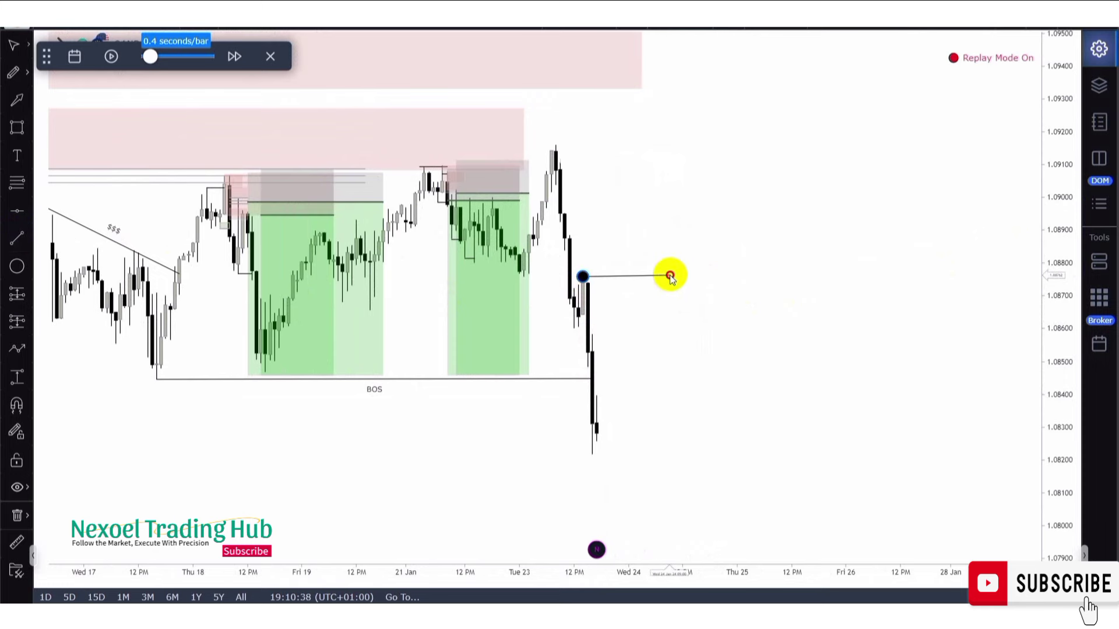
{"action": "left_click", "coordinate": [631, 213]}
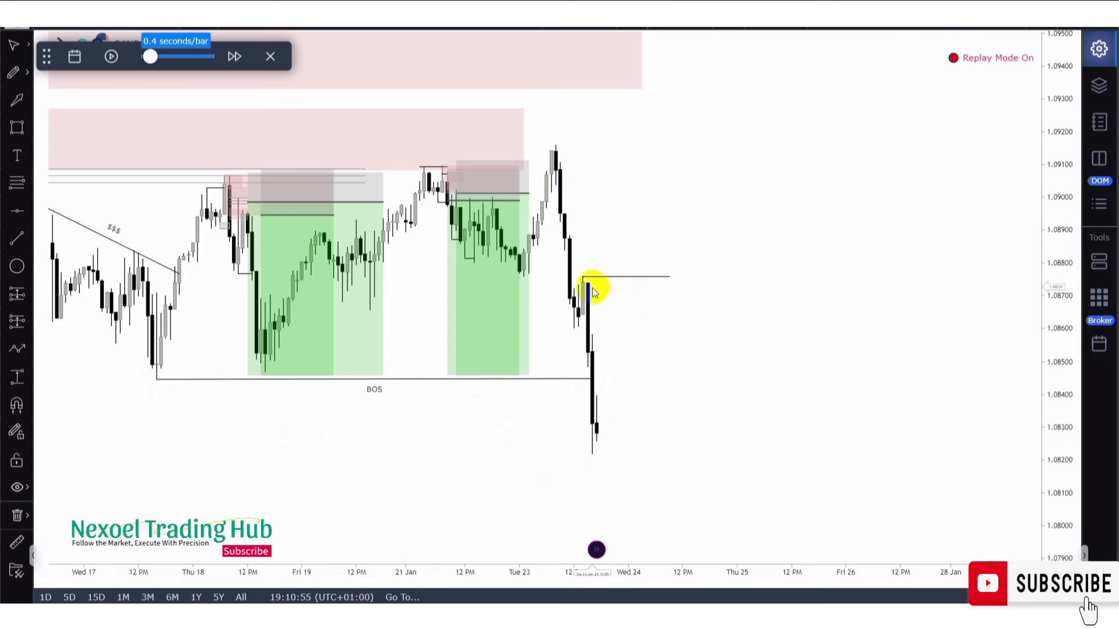
- Draw a supply zone rectangle from about 1.0876 down to 1.0863, starting at the swing high before the breakdown
{"action": "left_click", "coordinate": [26, 226]}
{"action": "left_click", "coordinate": [17, 127]}
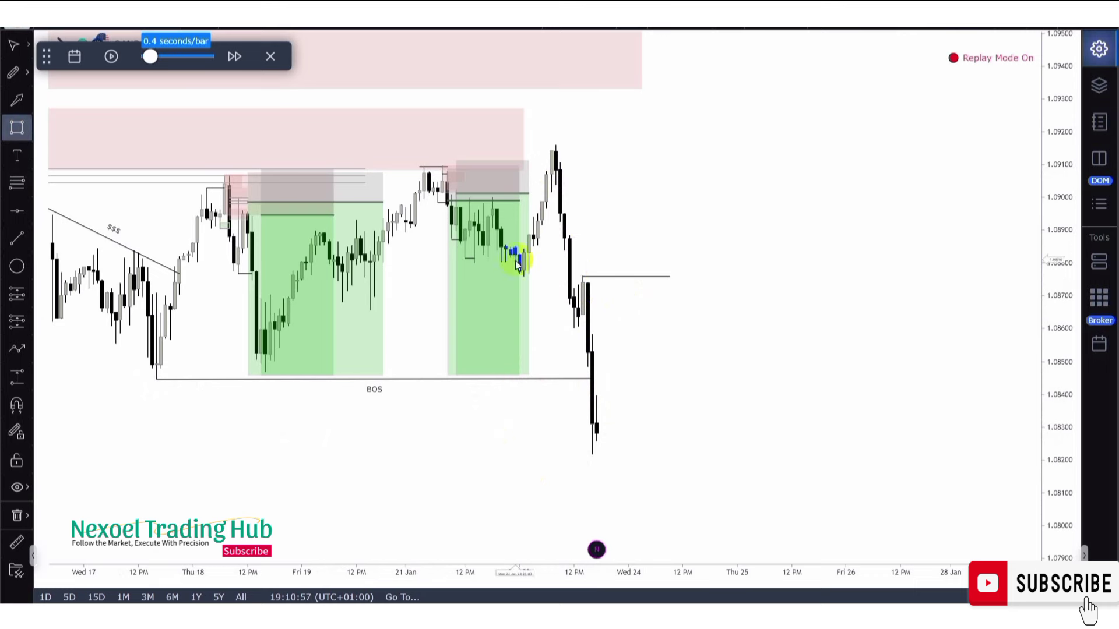
{"action": "left_click_drag", "start_coordinate": [583, 276], "coordinate": [721, 320]}
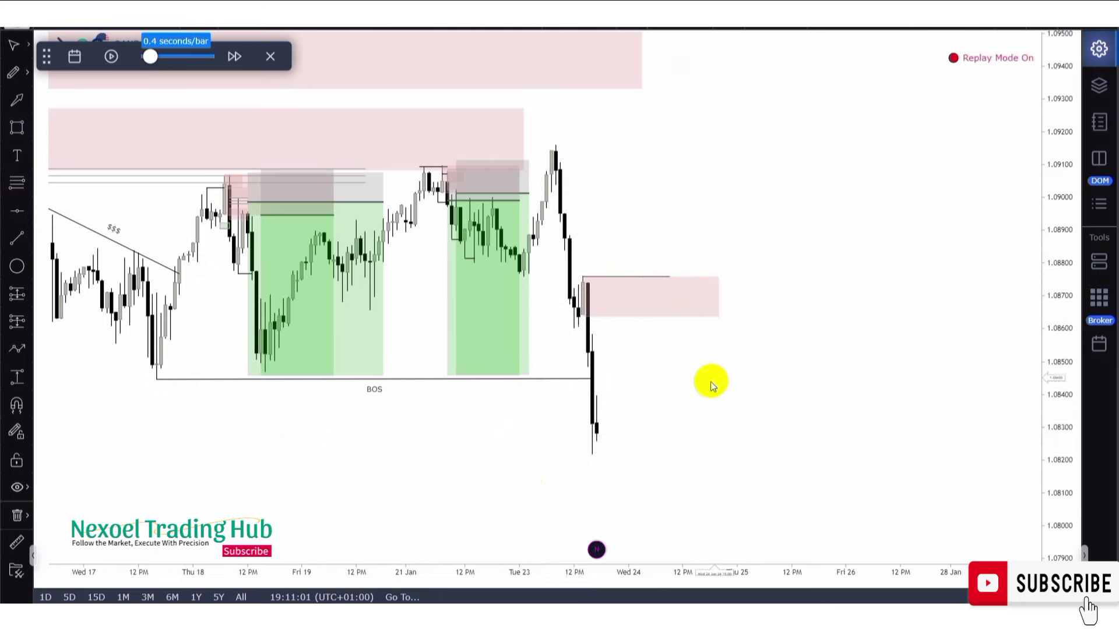
{"action": "left_click_drag", "start_coordinate": [712, 380], "coordinate": [718, 312]}
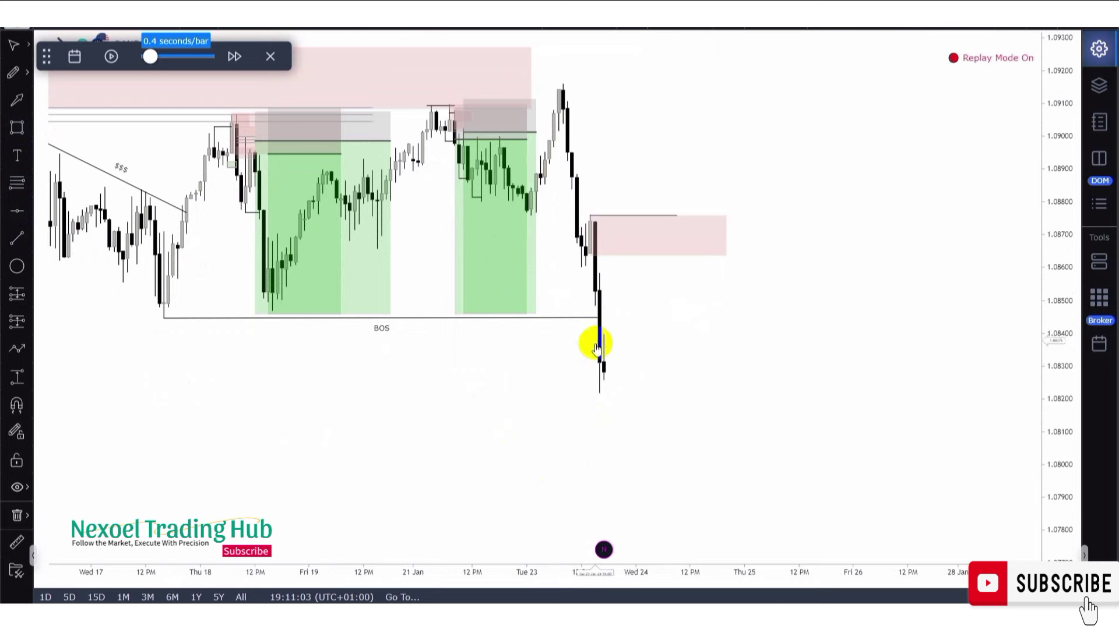
{"action": "left_click", "coordinate": [655, 216]}
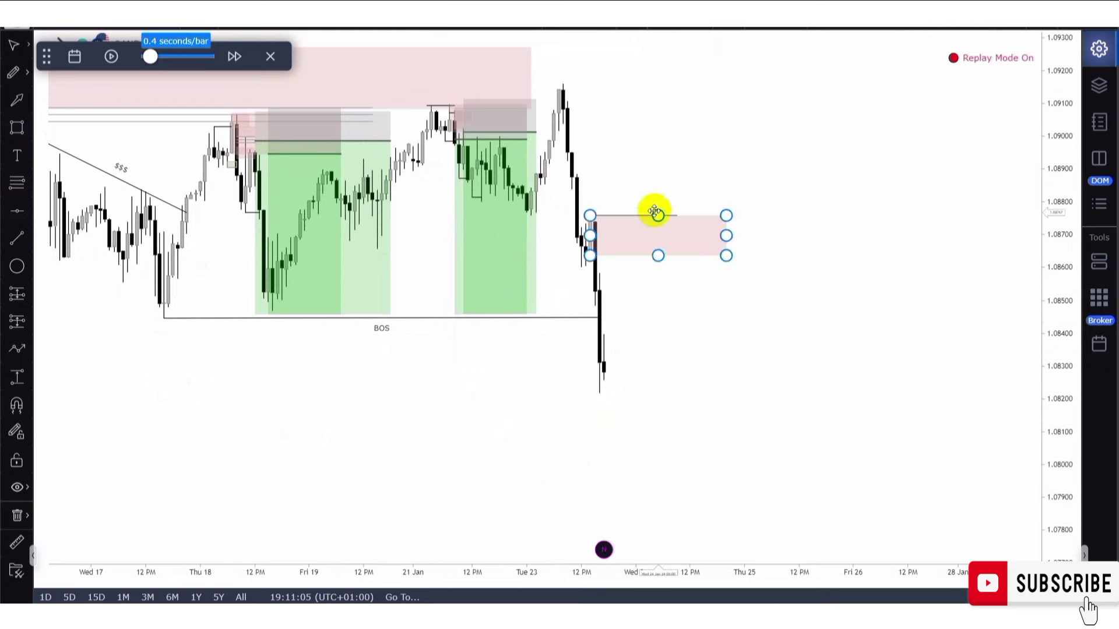
- Draw a supply zone rectangle from about 1.0916 down to 1.0904, starting at the Tuesday 23 swing high and extending forward
{"action": "left_click", "coordinate": [656, 263]}
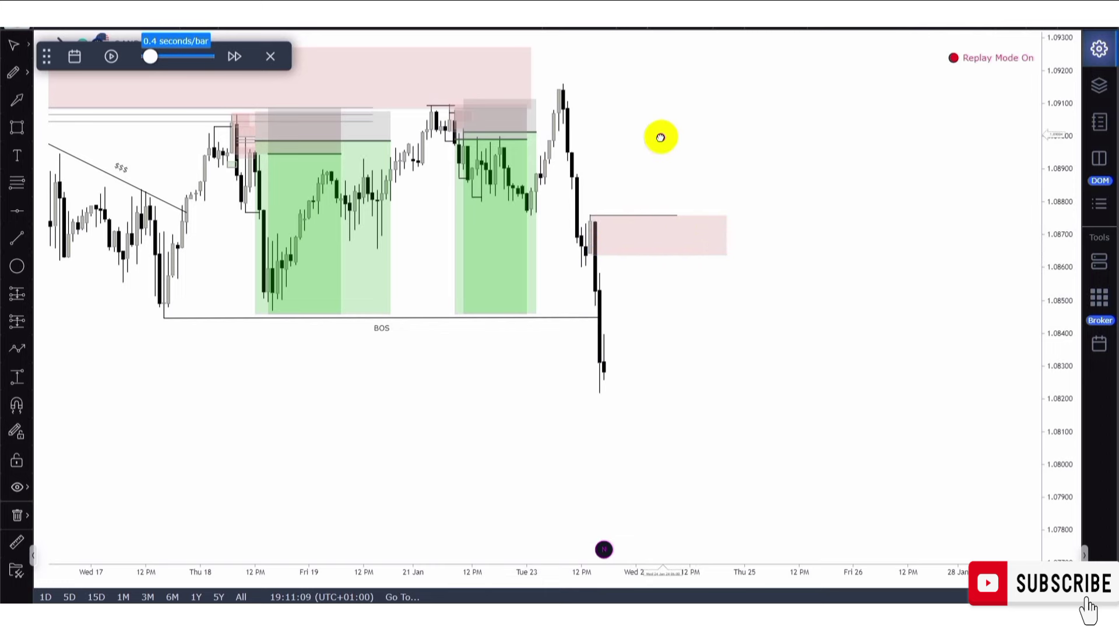
{"action": "left_click_drag", "start_coordinate": [659, 138], "coordinate": [657, 227]}
{"action": "scroll", "coordinate": [661, 230], "scroll_direction": "down", "scroll_amount": 1}
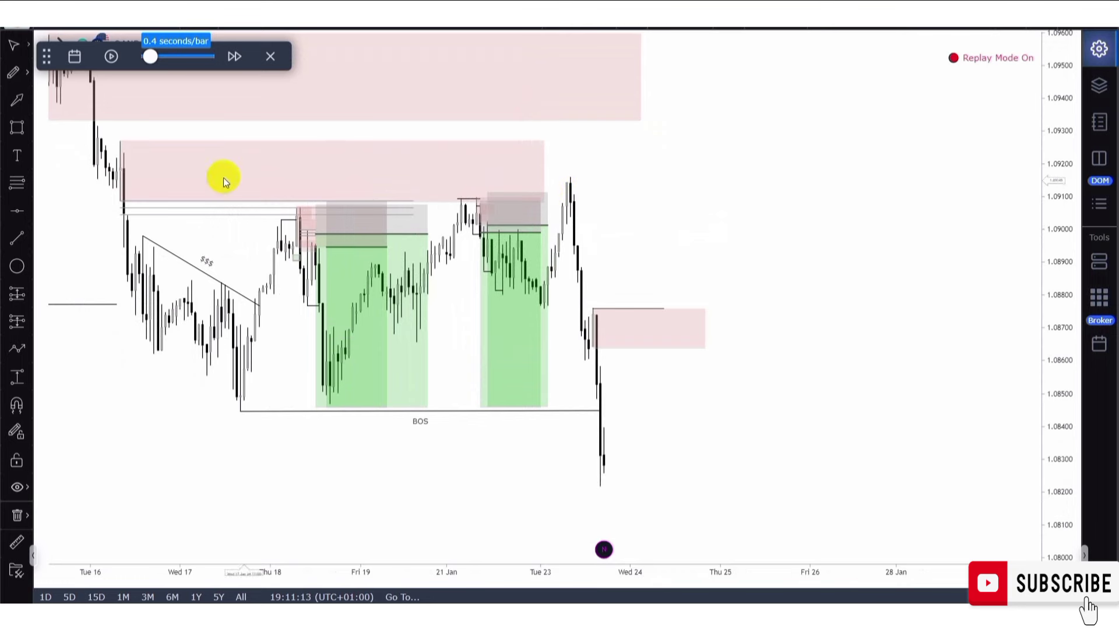
{"action": "left_click", "coordinate": [21, 130]}
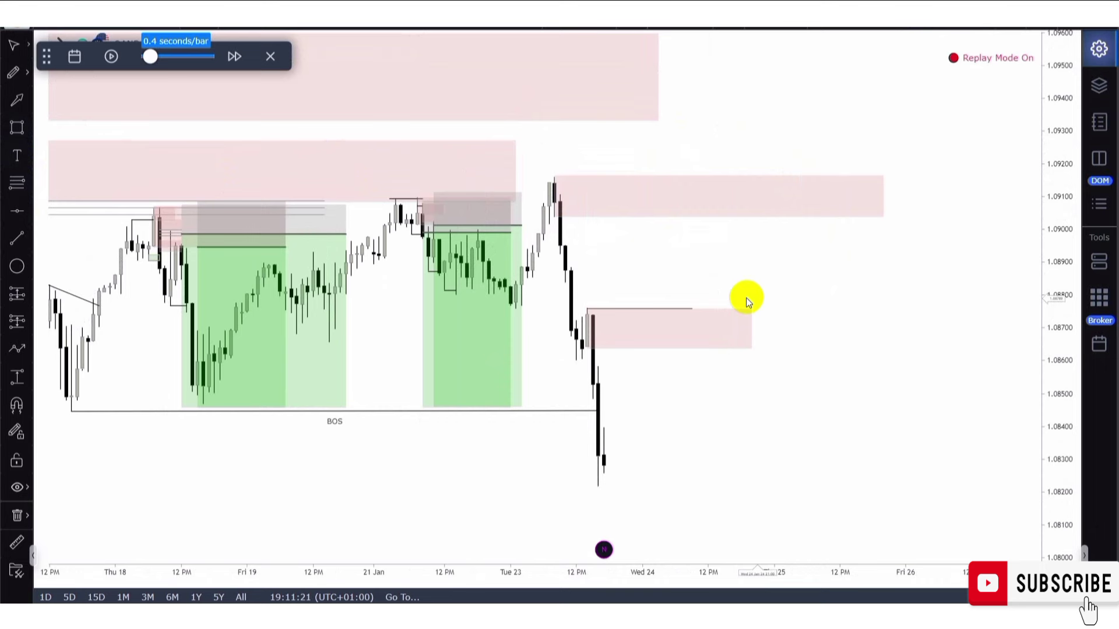
- Examine the Tuesday 23 sell-off from its swing high, comparing the two new supply zones with the earlier short trades
{"action": "left_click", "coordinate": [479, 299]}
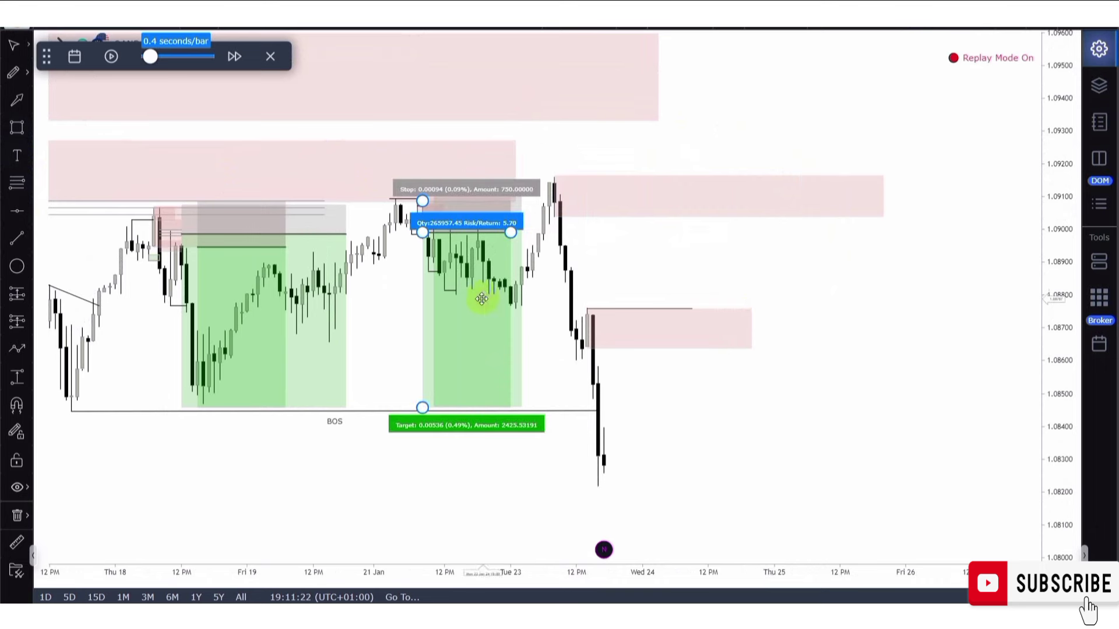
{"action": "left_click", "coordinate": [525, 282]}
{"action": "scroll", "coordinate": [522, 283], "scroll_direction": "up", "scroll_amount": 1}
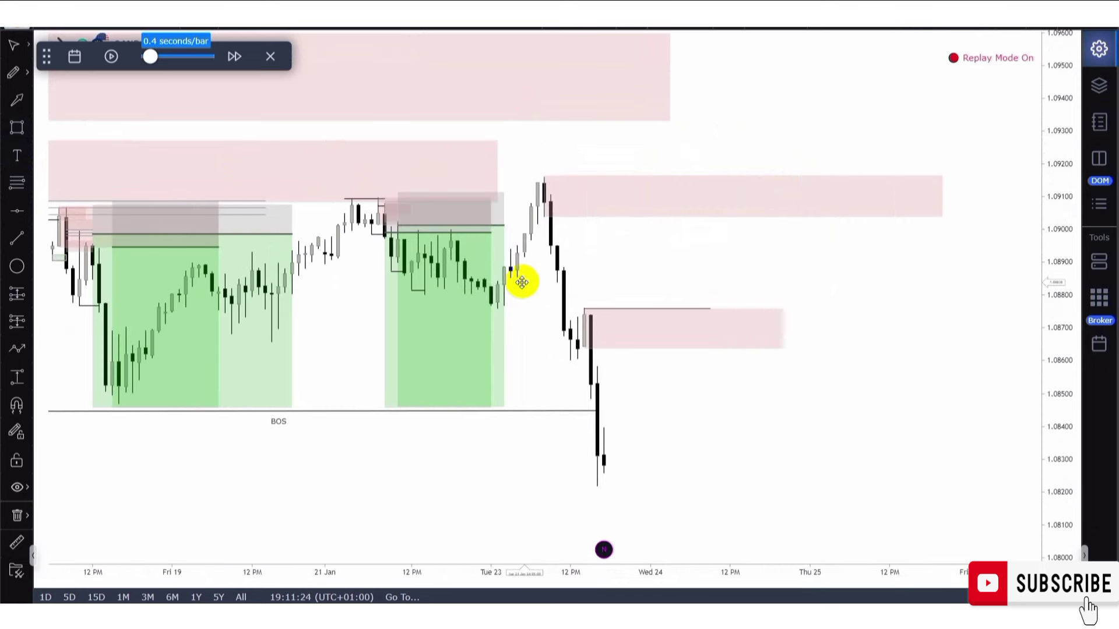
{"action": "scroll", "coordinate": [509, 301], "scroll_direction": "down", "scroll_amount": 2}
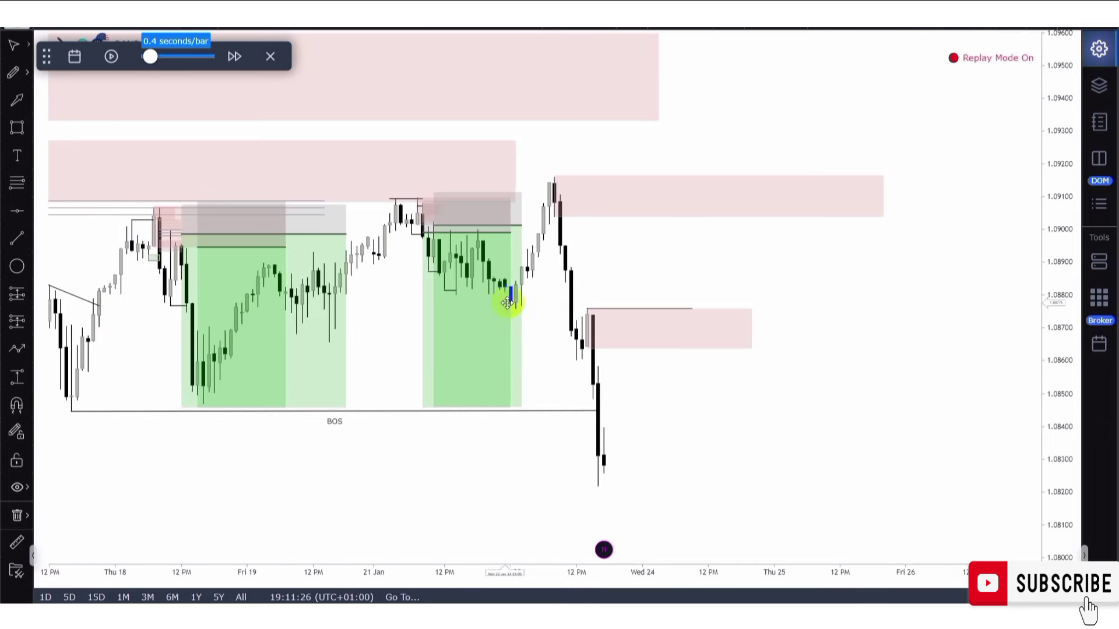
{"action": "left_click", "coordinate": [513, 307]}
{"action": "left_click", "coordinate": [562, 193]}
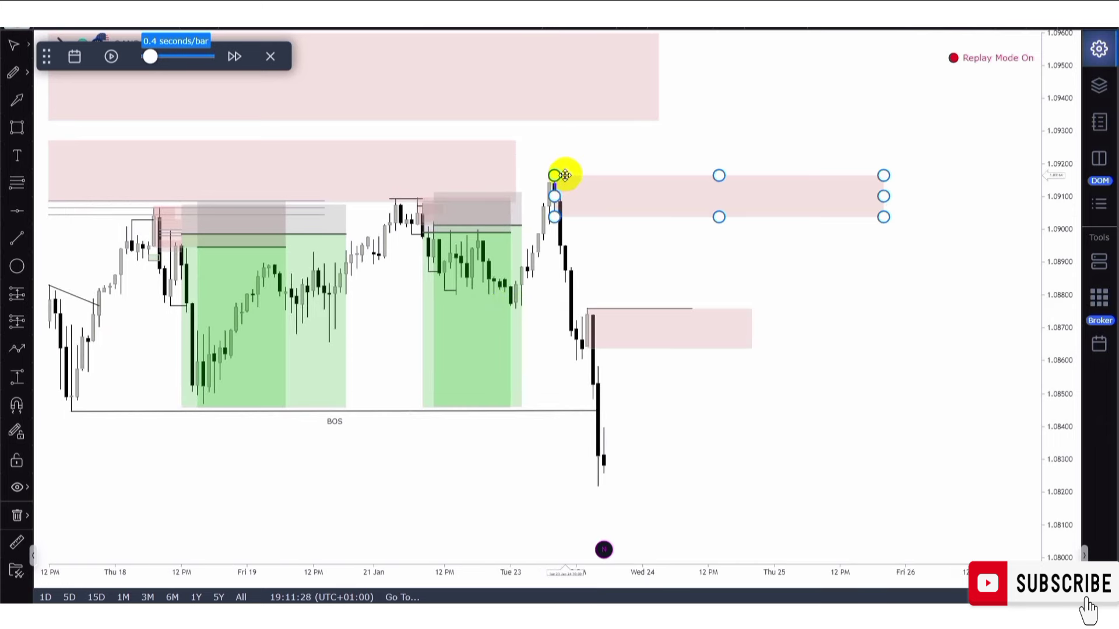
{"action": "left_click", "coordinate": [522, 324]}
{"action": "left_click", "coordinate": [555, 169]}
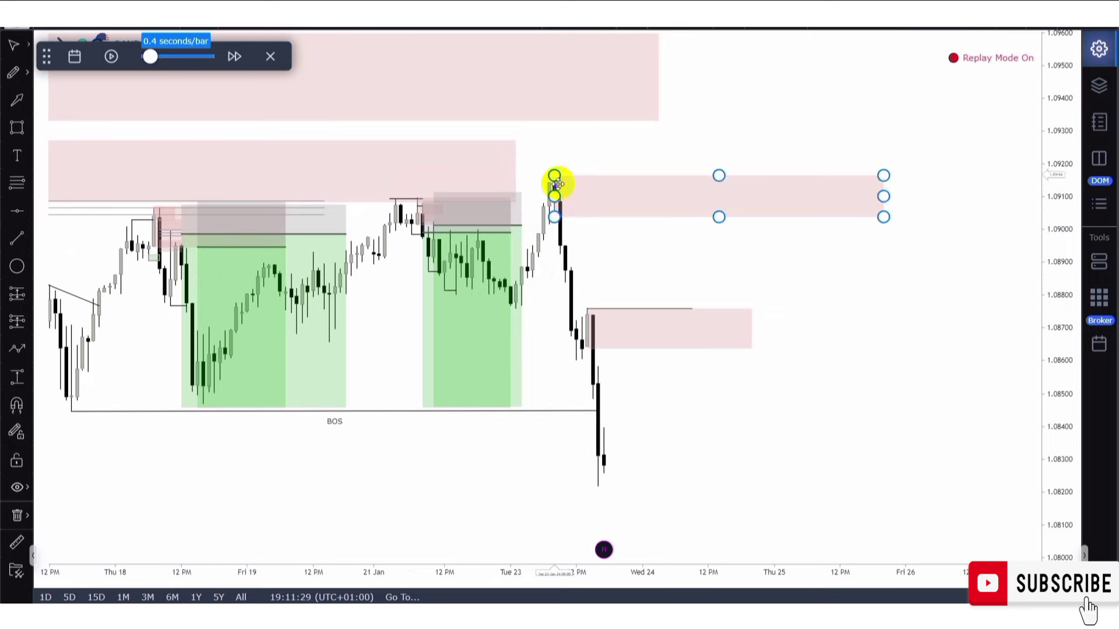
{"action": "left_click", "coordinate": [571, 269]}
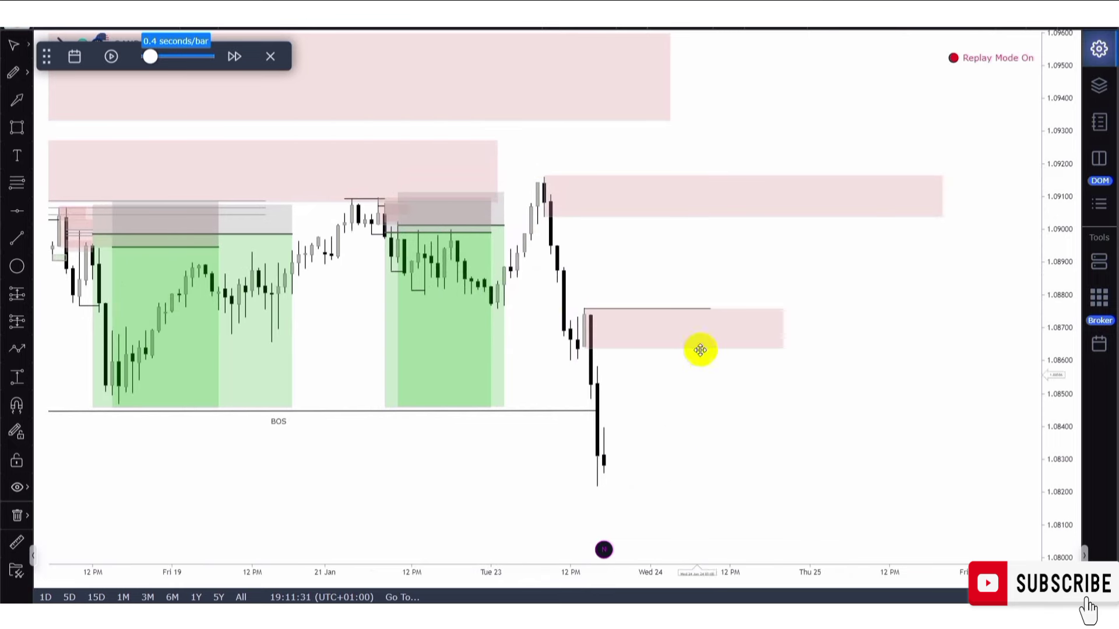
{"action": "scroll", "coordinate": [654, 248], "scroll_direction": "down", "scroll_amount": 2}
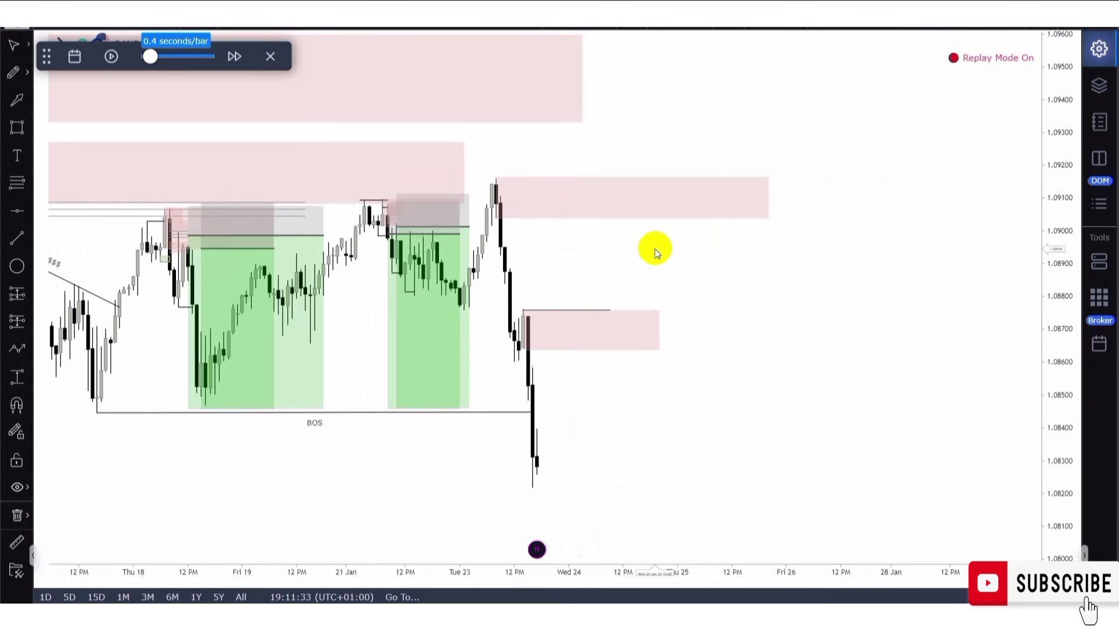
- Advance the replay into Wednesday 24, pausing once price has rallied into the upper supply zone above 1.0904
{"action": "scroll", "coordinate": [655, 250], "scroll_direction": "up", "scroll_amount": 1}
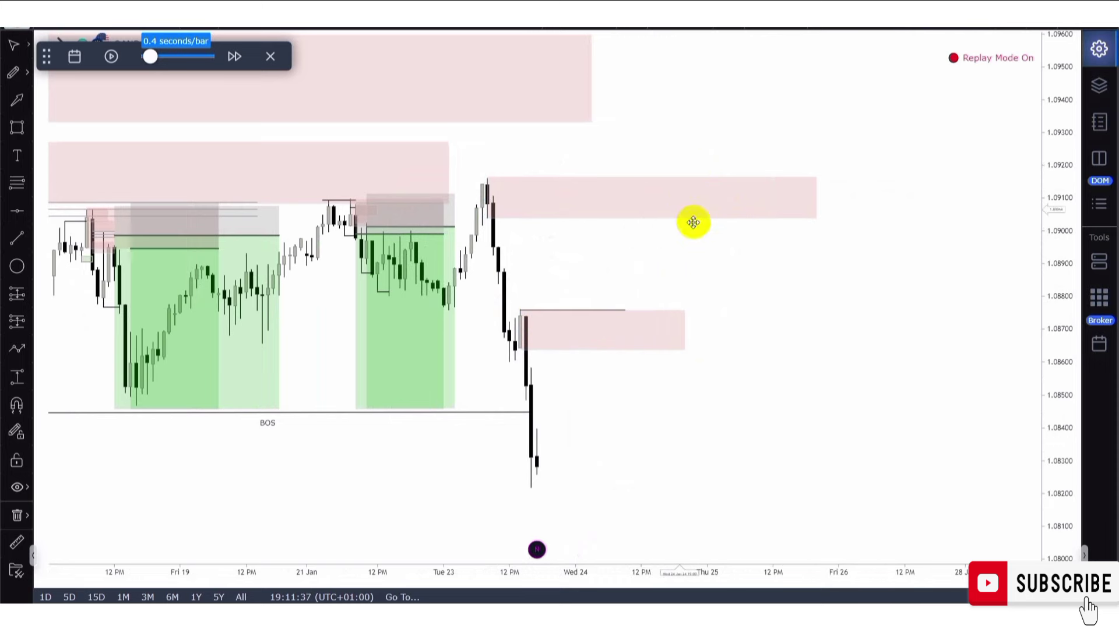
{"action": "scroll", "coordinate": [701, 249], "scroll_direction": "up", "scroll_amount": 4}
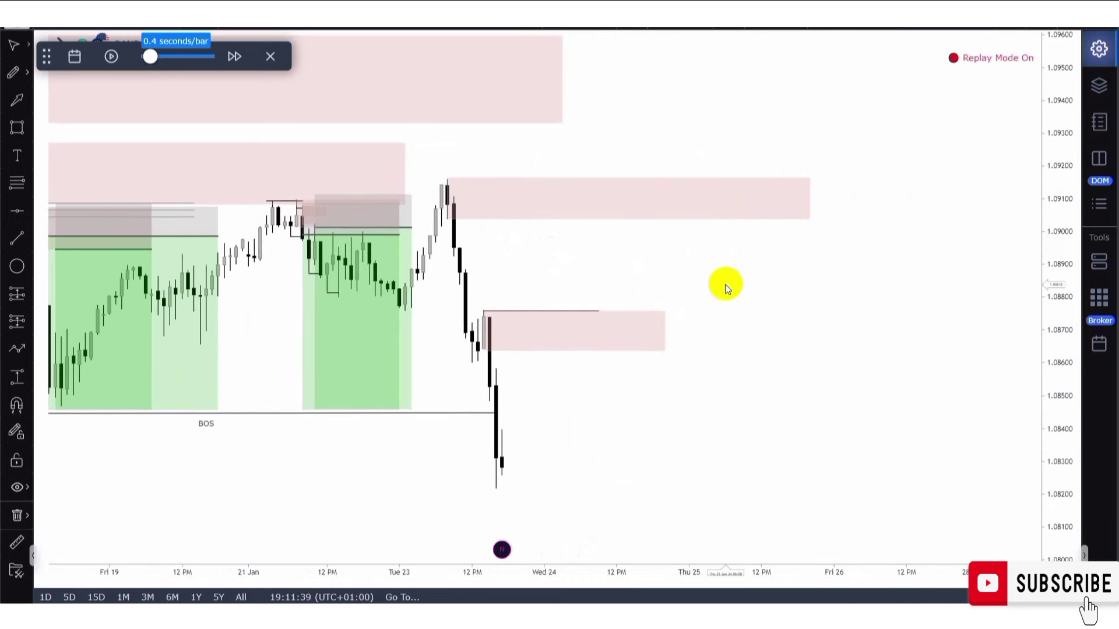
{"action": "left_click_drag", "start_coordinate": [726, 289], "coordinate": [779, 282]}
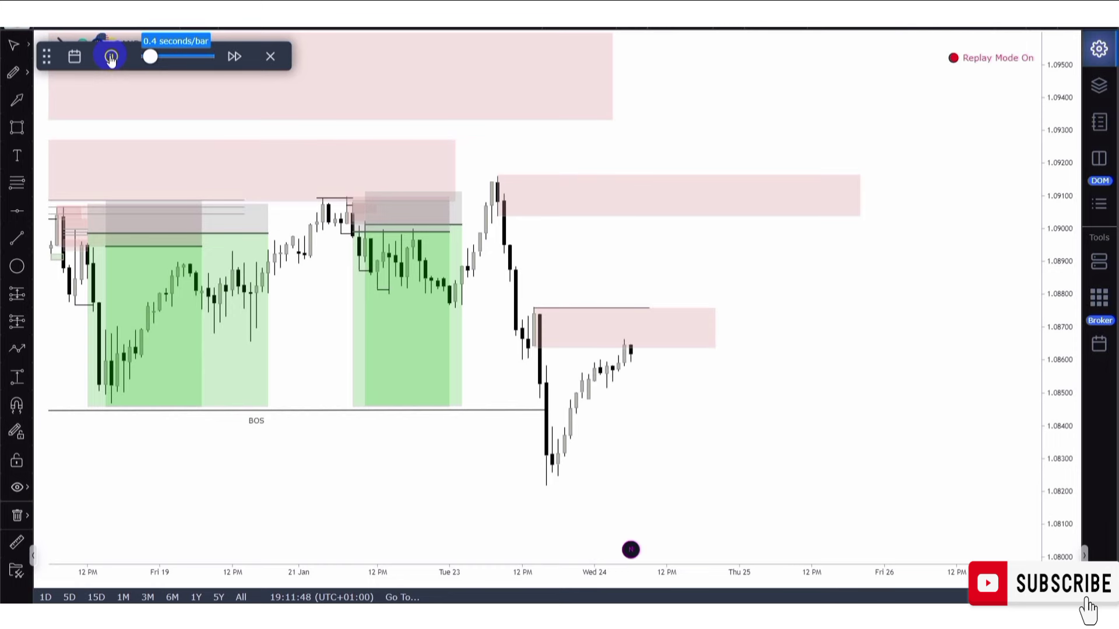
{"action": "left_click", "coordinate": [111, 57]}
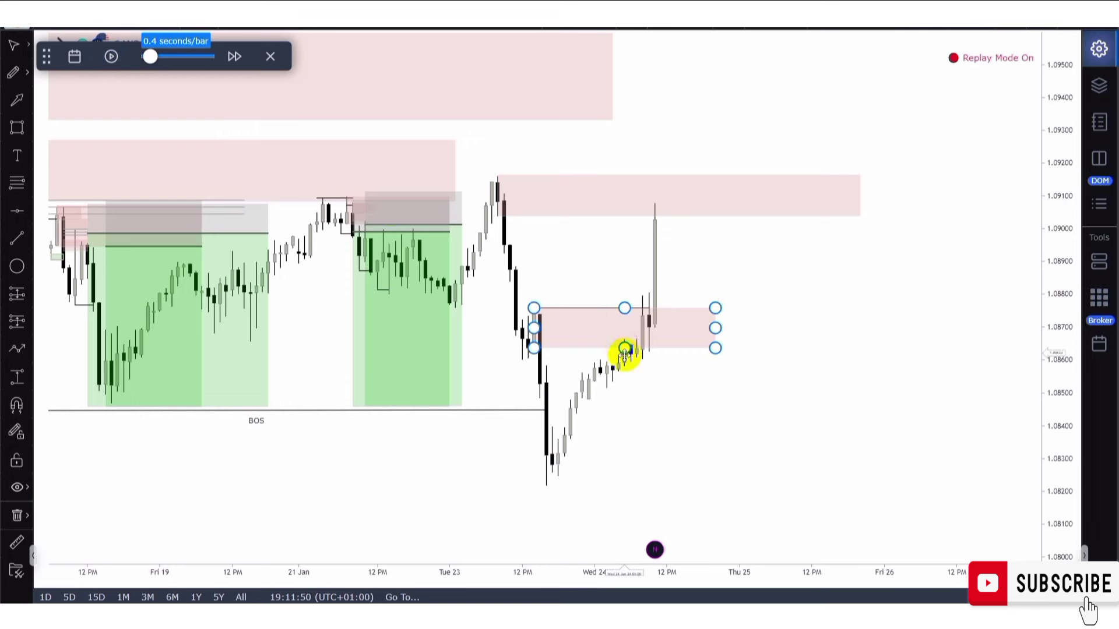
- Examine the Wednesday 24 rally through the lower supply zone and into the upper one against the wider structure
{"action": "left_click", "coordinate": [596, 344]}
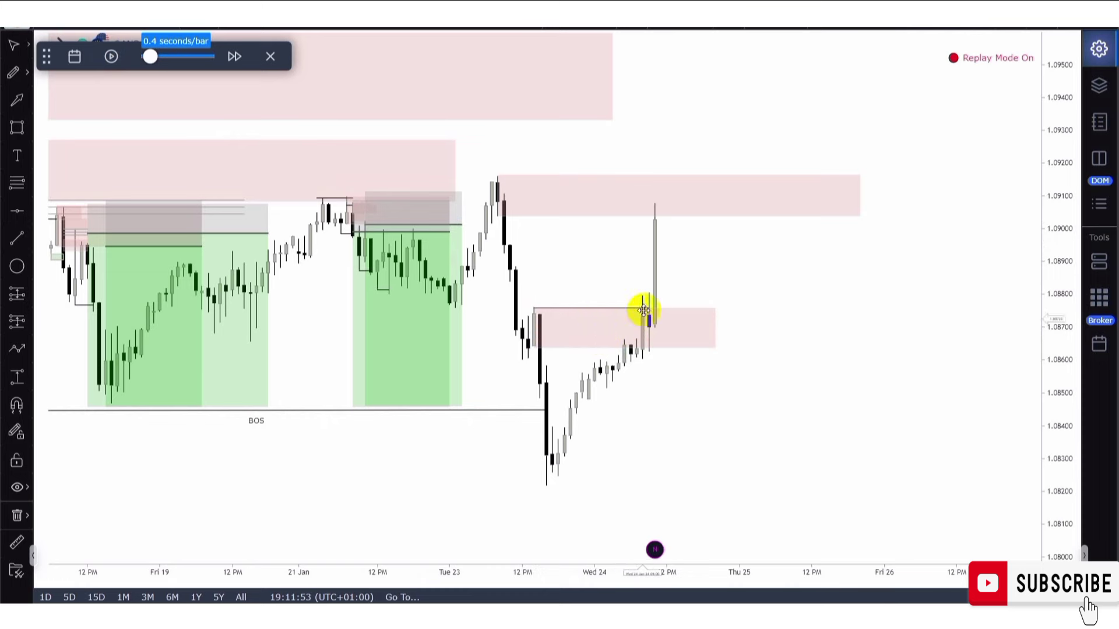
{"action": "left_click", "coordinate": [650, 219]}
{"action": "left_click", "coordinate": [647, 266]}
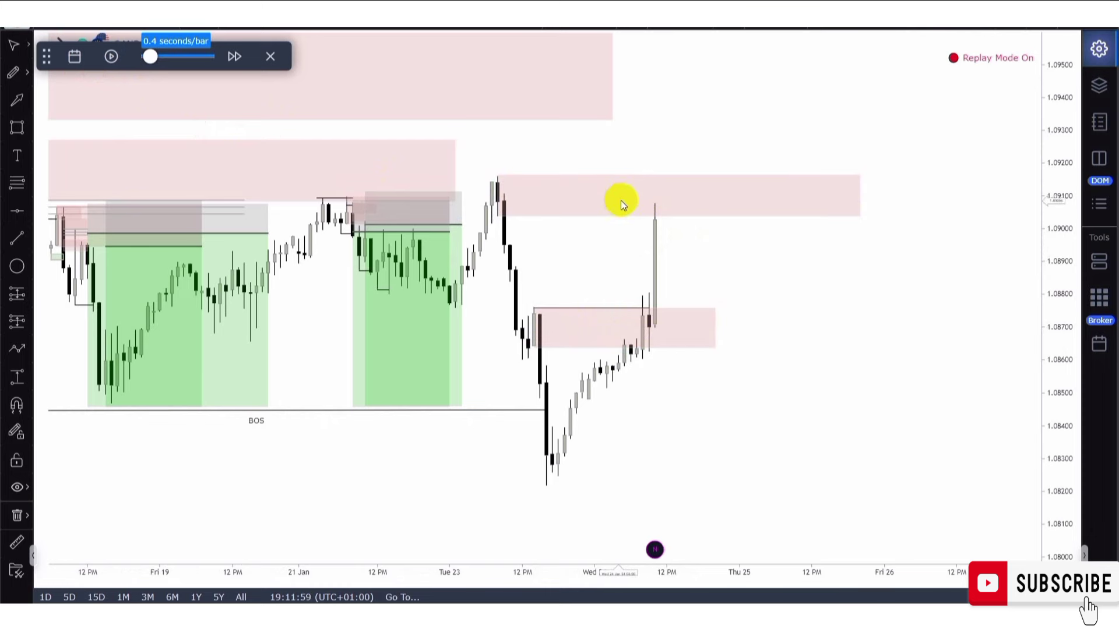
{"action": "scroll", "coordinate": [642, 146], "scroll_direction": "down", "scroll_amount": 5}
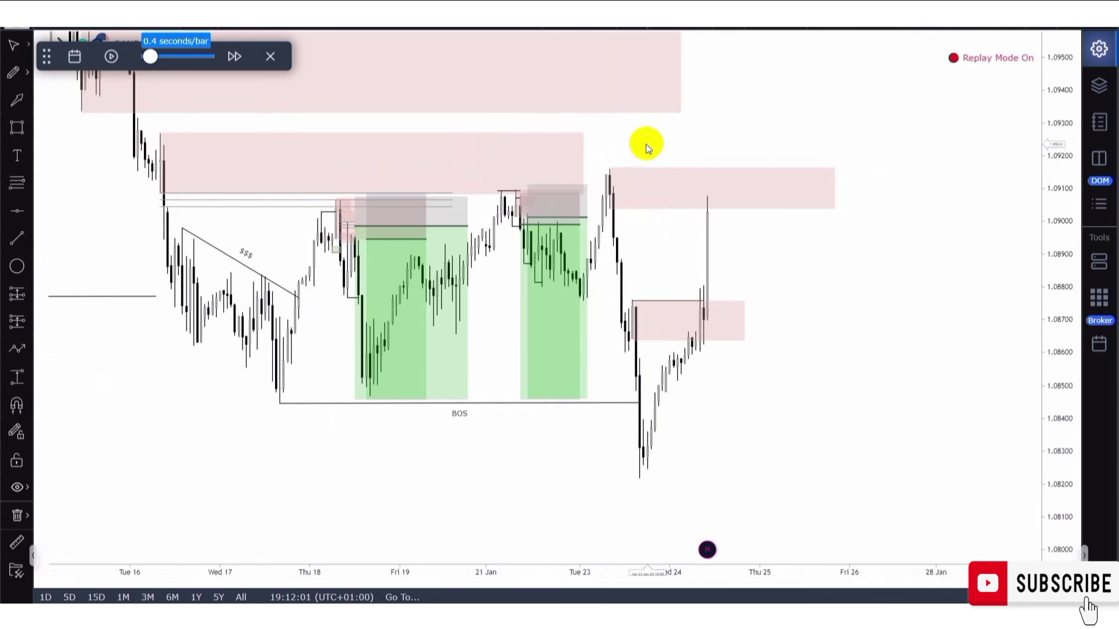
{"action": "left_click_drag", "start_coordinate": [648, 141], "coordinate": [677, 135]}
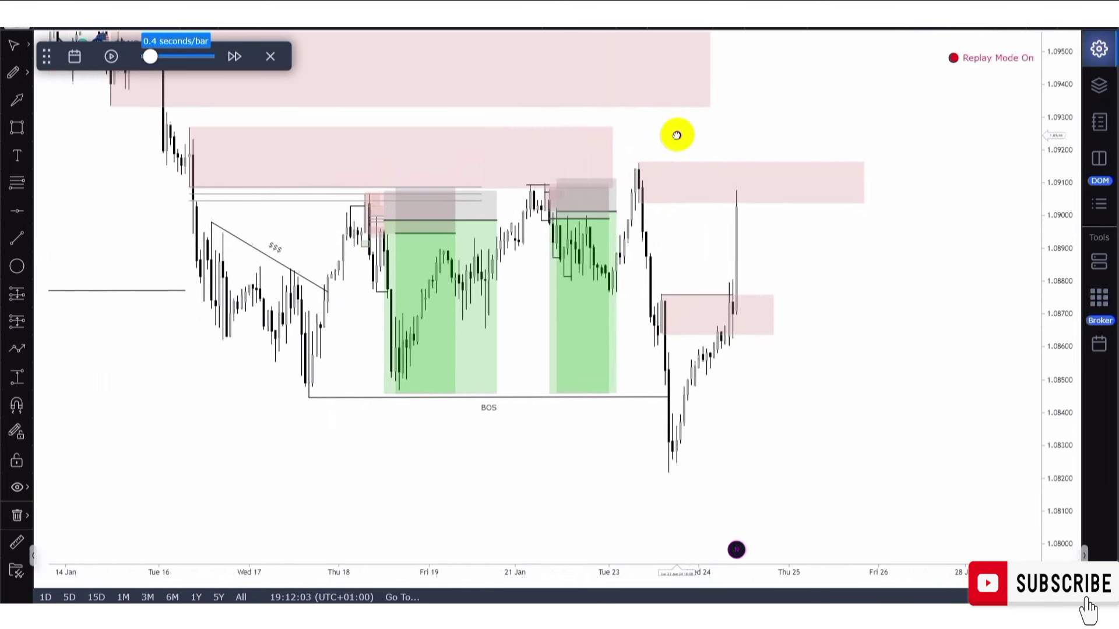
{"action": "scroll", "coordinate": [676, 135], "scroll_direction": "up", "scroll_amount": 2}
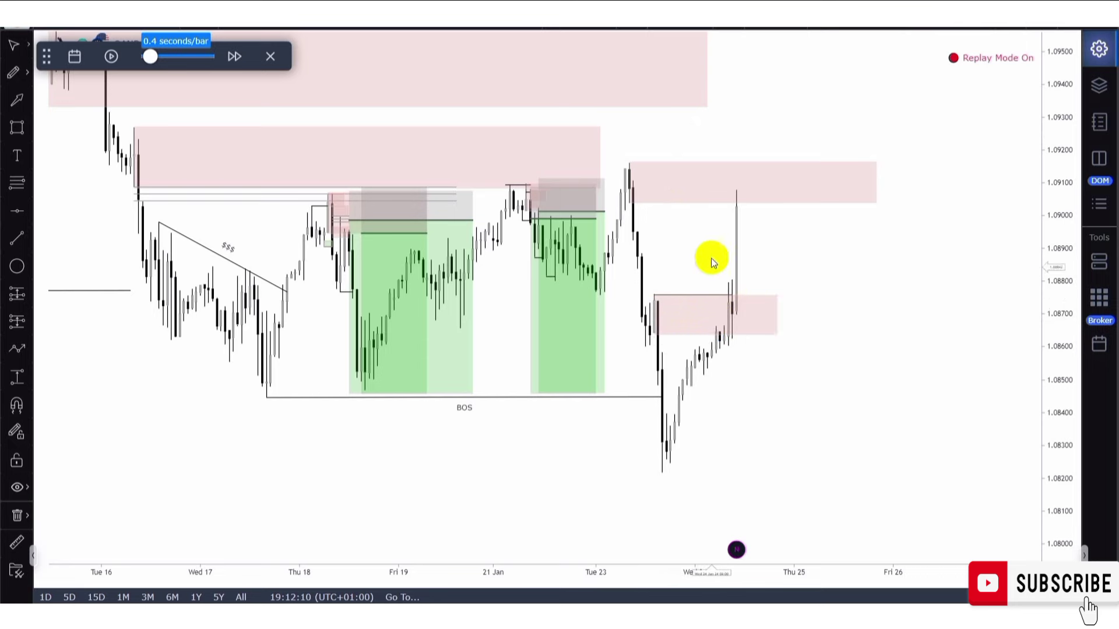
{"action": "left_click_drag", "start_coordinate": [705, 250], "coordinate": [733, 252]}
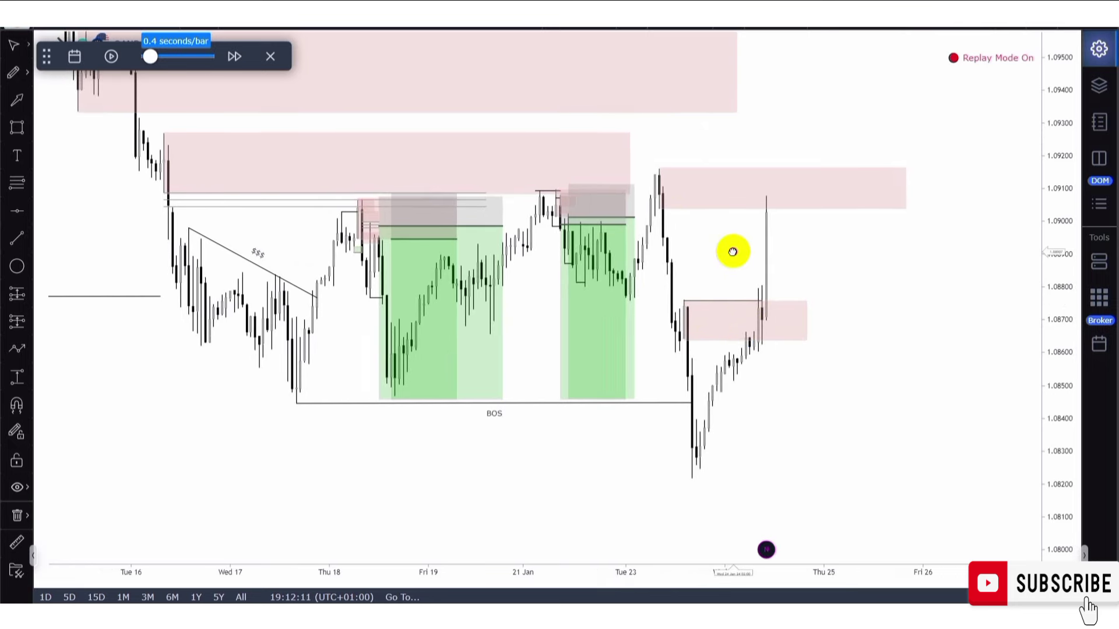
{"action": "scroll", "coordinate": [733, 257], "scroll_direction": "up", "scroll_amount": 2}
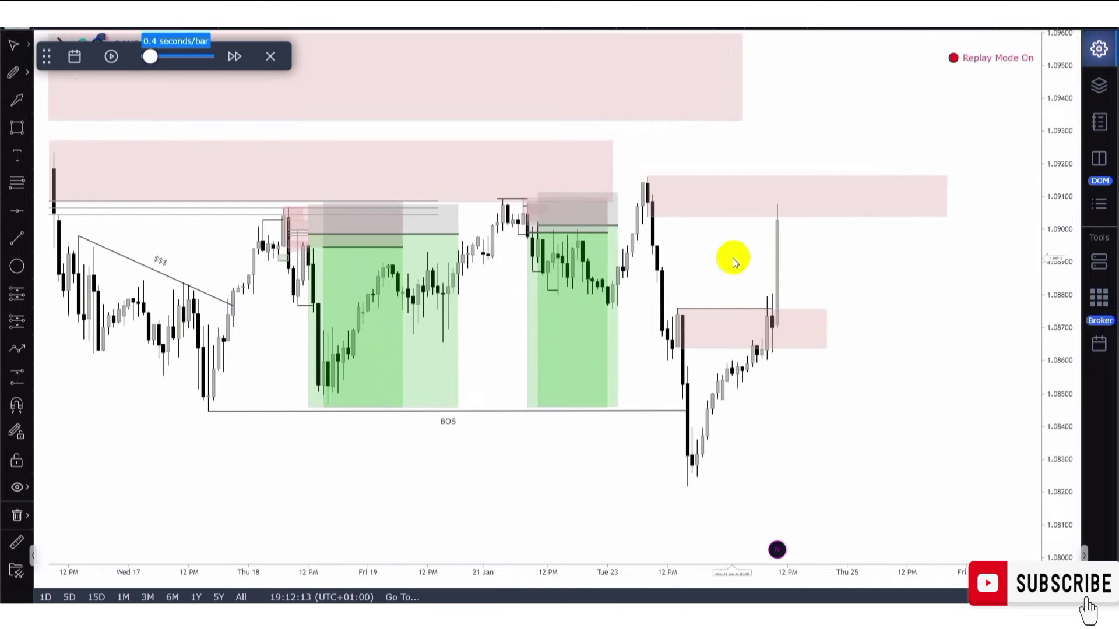
- Place a short position with entry at about 1.0904, stop above the upper supply zone at about 1.0921 and target at about 1.0820
{"action": "left_click", "coordinate": [16, 323]}
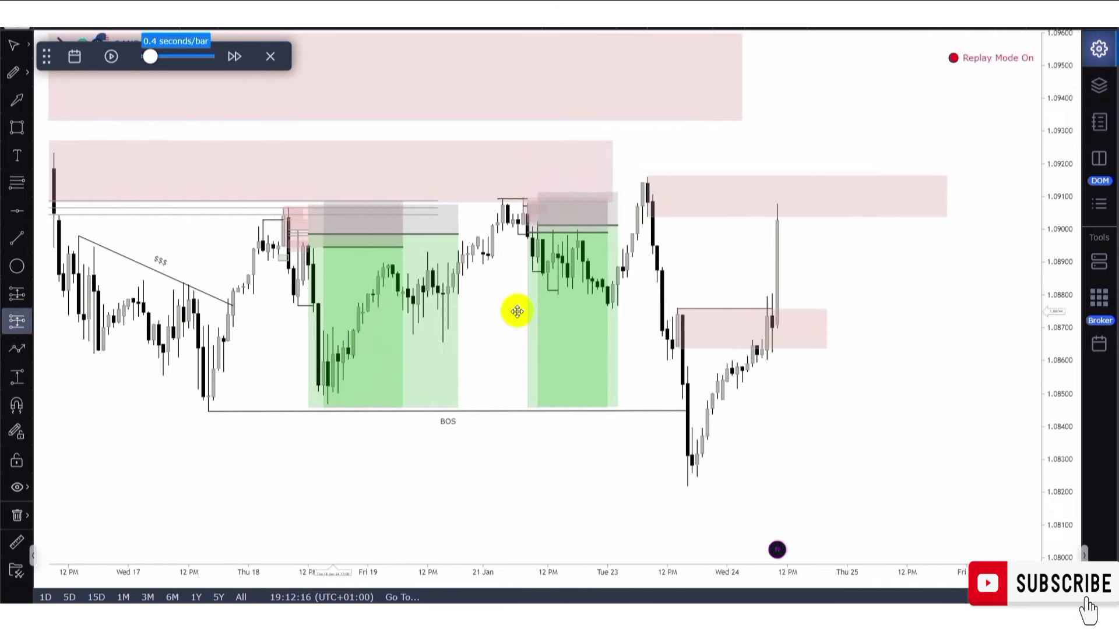
{"action": "left_click", "coordinate": [877, 216]}
{"action": "left_click_drag", "start_coordinate": [877, 173], "coordinate": [875, 159]}
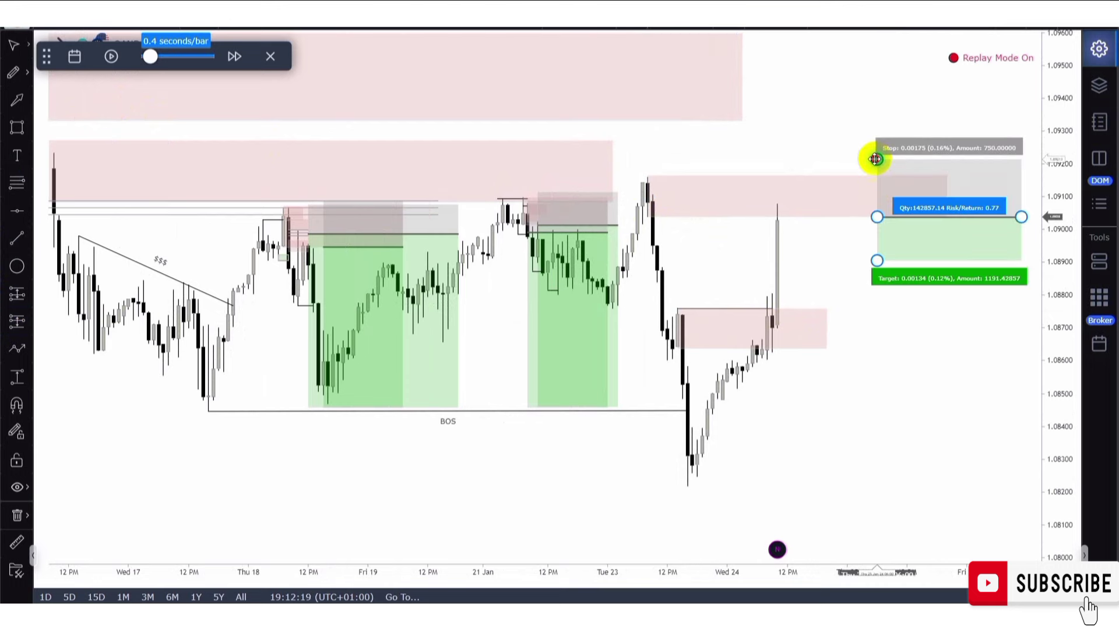
{"action": "left_click_drag", "start_coordinate": [877, 260], "coordinate": [917, 491]}
{"action": "left_click", "coordinate": [809, 482]}
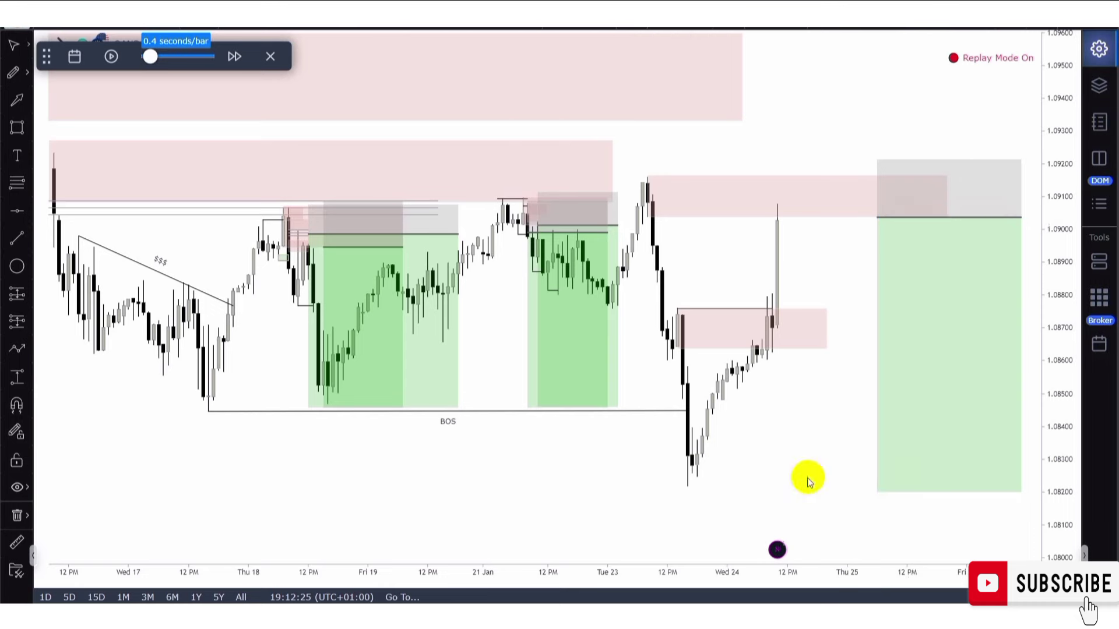
- Advance the replay to the Wednesday 24 spike above 1.0930 and inspect the new short position's stop level against it
{"action": "left_click", "coordinate": [879, 160]}
{"action": "left_click", "coordinate": [542, 133]}
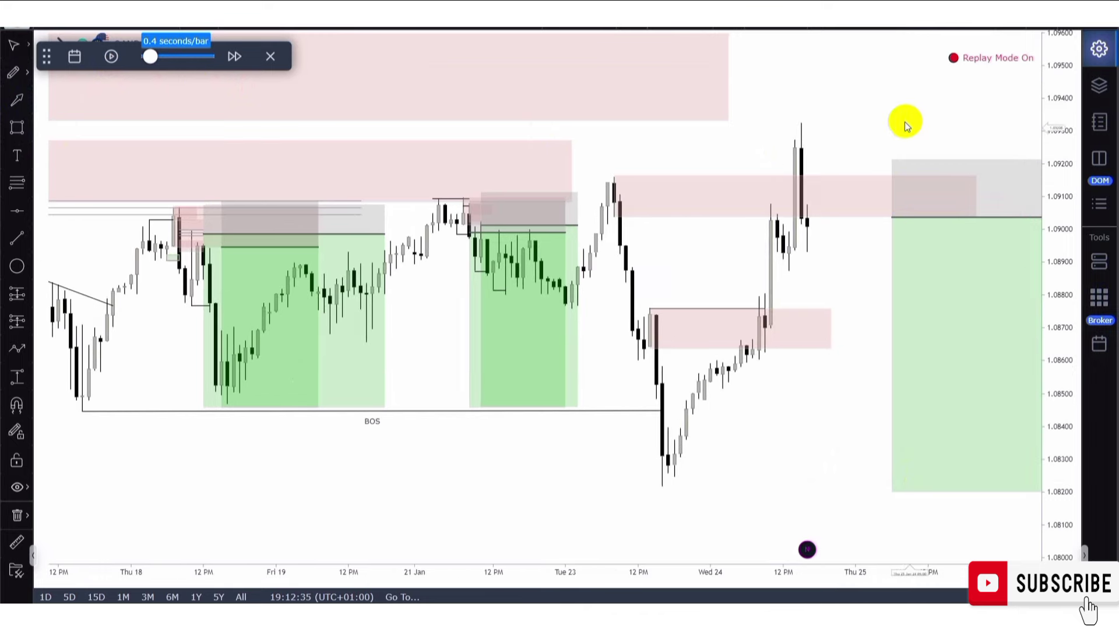
{"action": "scroll", "coordinate": [851, 108], "scroll_direction": "down", "scroll_amount": 3}
{"action": "left_click", "coordinate": [797, 156]}
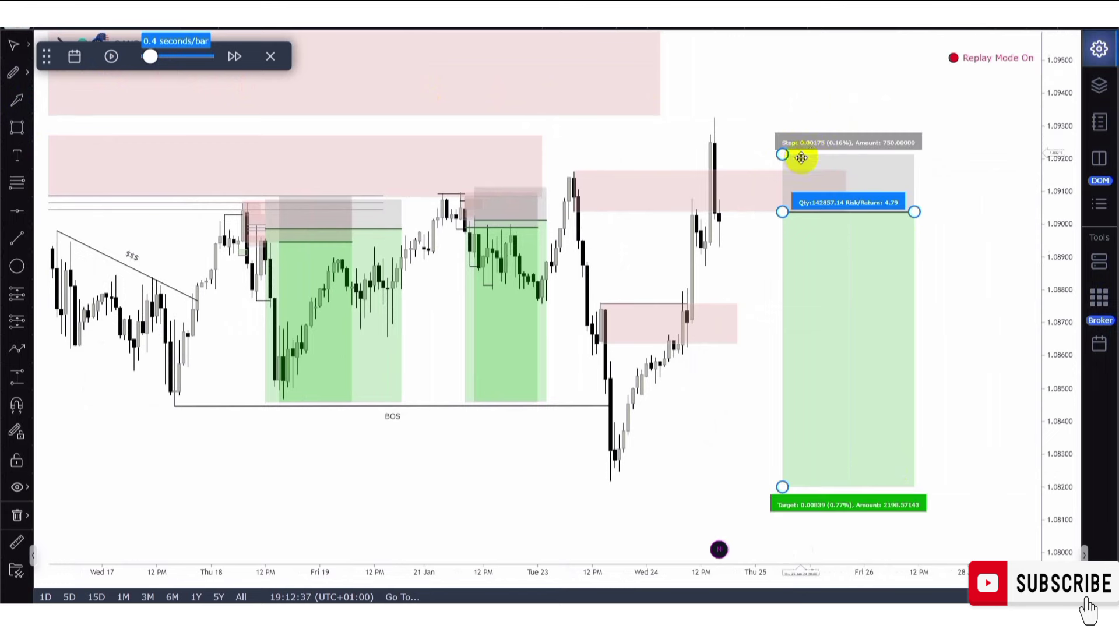
{"action": "left_click", "coordinate": [741, 116]}
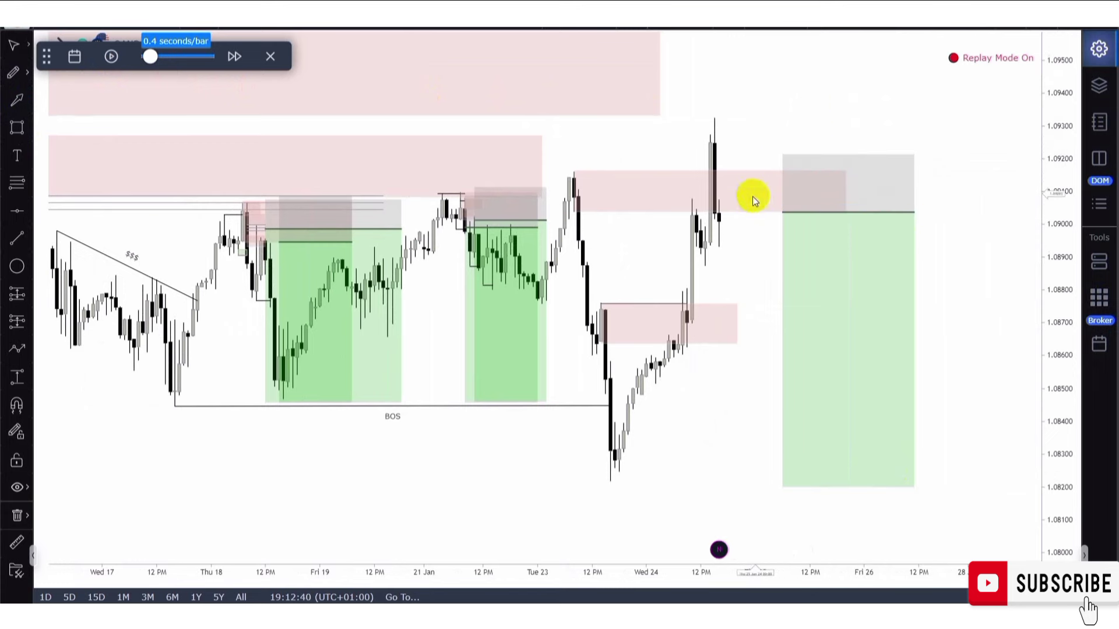
{"action": "left_click", "coordinate": [813, 156]}
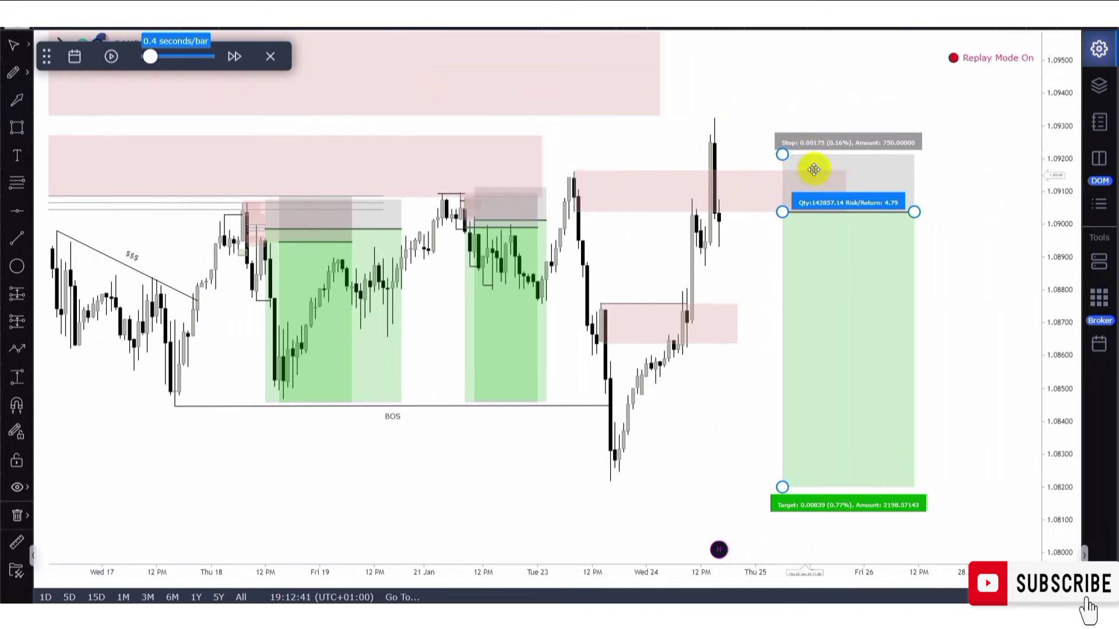
{"action": "left_click", "coordinate": [737, 160]}
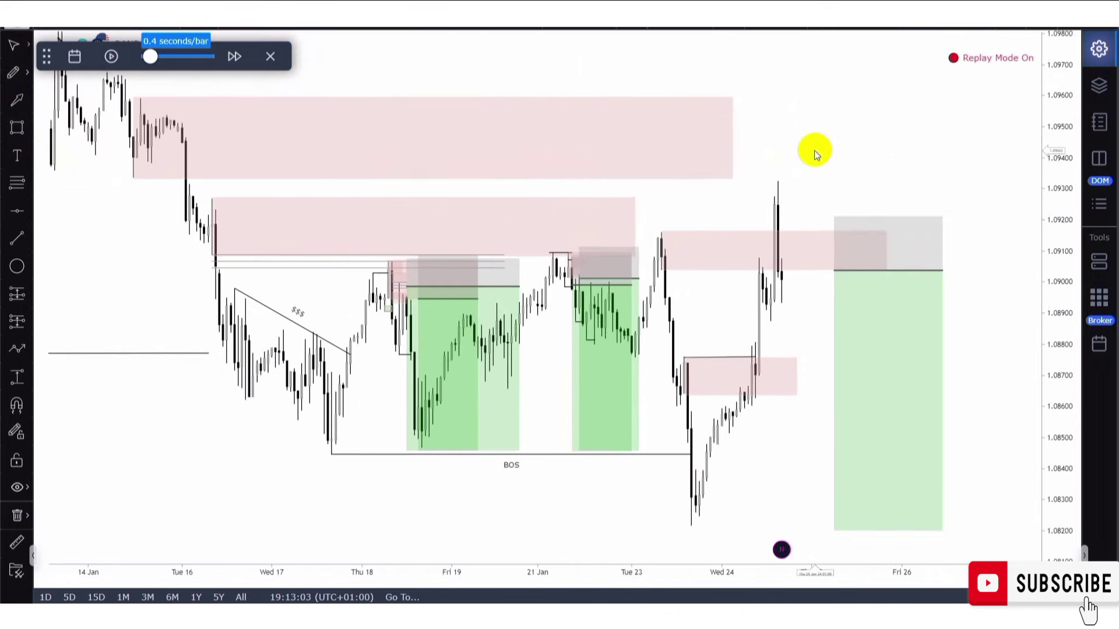
- Examine the Wednesday 24 spike against the older supply zones above price and the new short position
{"action": "scroll", "coordinate": [813, 150], "scroll_direction": "up", "scroll_amount": 2}
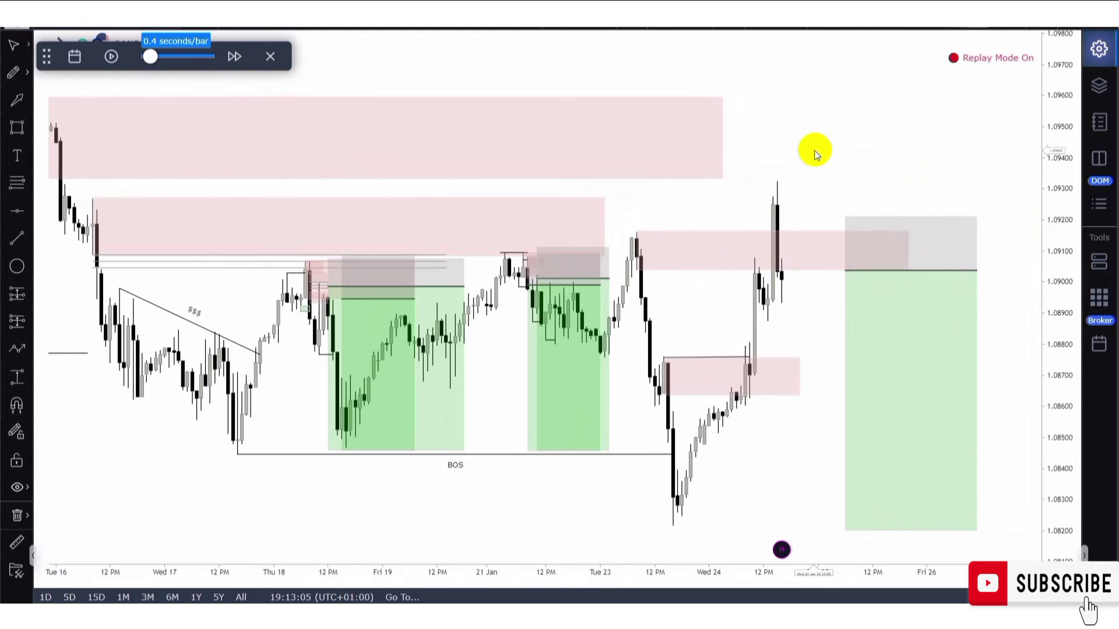
{"action": "scroll", "coordinate": [813, 150], "scroll_direction": "up", "scroll_amount": 1}
{"action": "left_click_drag", "start_coordinate": [813, 151], "coordinate": [774, 171]}
{"action": "scroll", "coordinate": [840, 160], "scroll_direction": "down", "scroll_amount": 3}
{"action": "scroll", "coordinate": [775, 171], "scroll_direction": "up", "scroll_amount": 2}
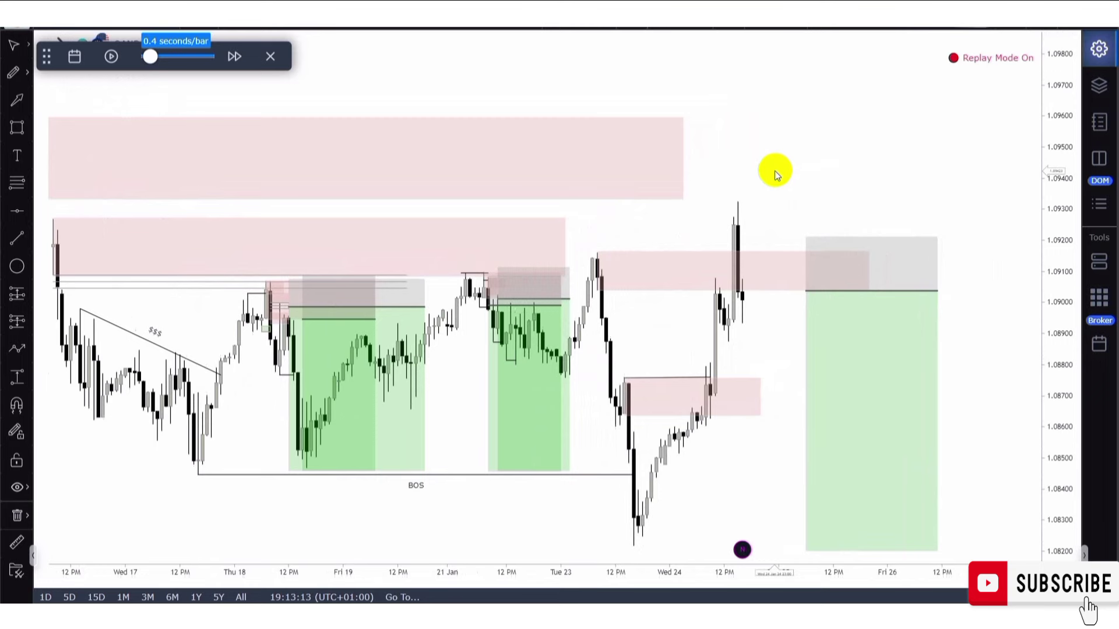
{"action": "scroll", "coordinate": [774, 170], "scroll_direction": "down", "scroll_amount": 2}
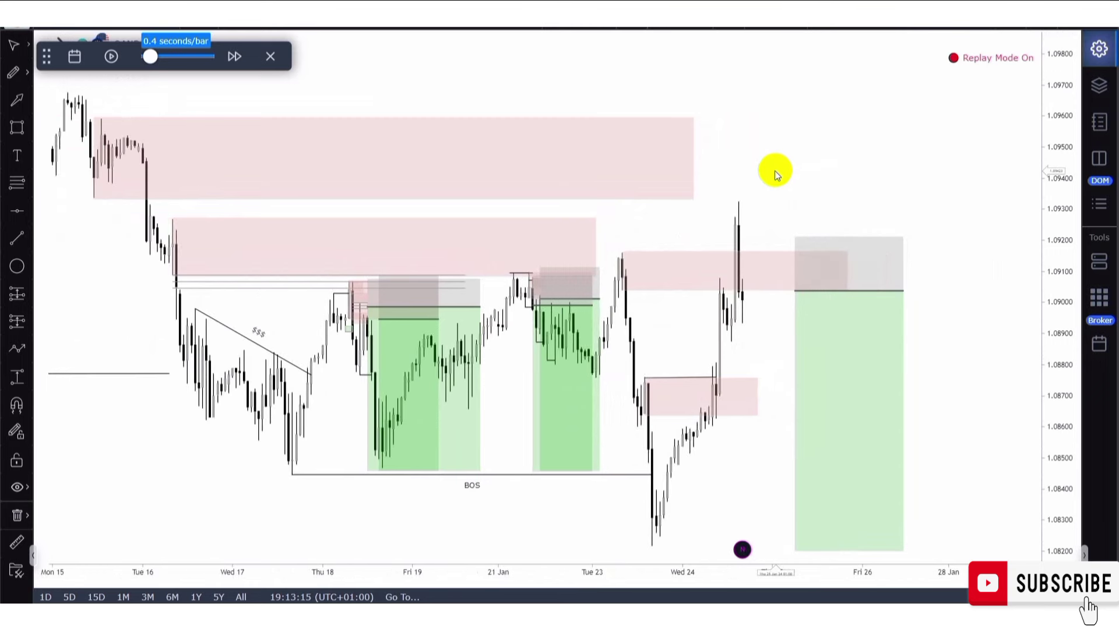
{"action": "scroll", "coordinate": [775, 170], "scroll_direction": "up", "scroll_amount": 1}
{"action": "scroll", "coordinate": [774, 173], "scroll_direction": "down", "scroll_amount": 1}
{"action": "scroll", "coordinate": [795, 180], "scroll_direction": "up", "scroll_amount": 1}
{"action": "left_click", "coordinate": [845, 254]}
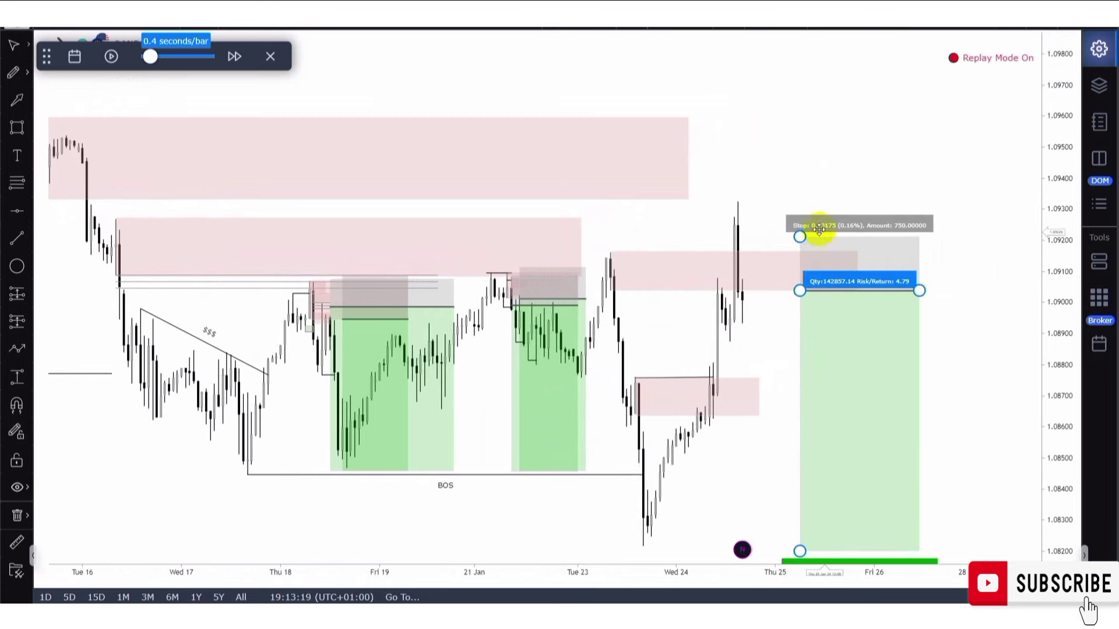
{"action": "left_click", "coordinate": [814, 180]}
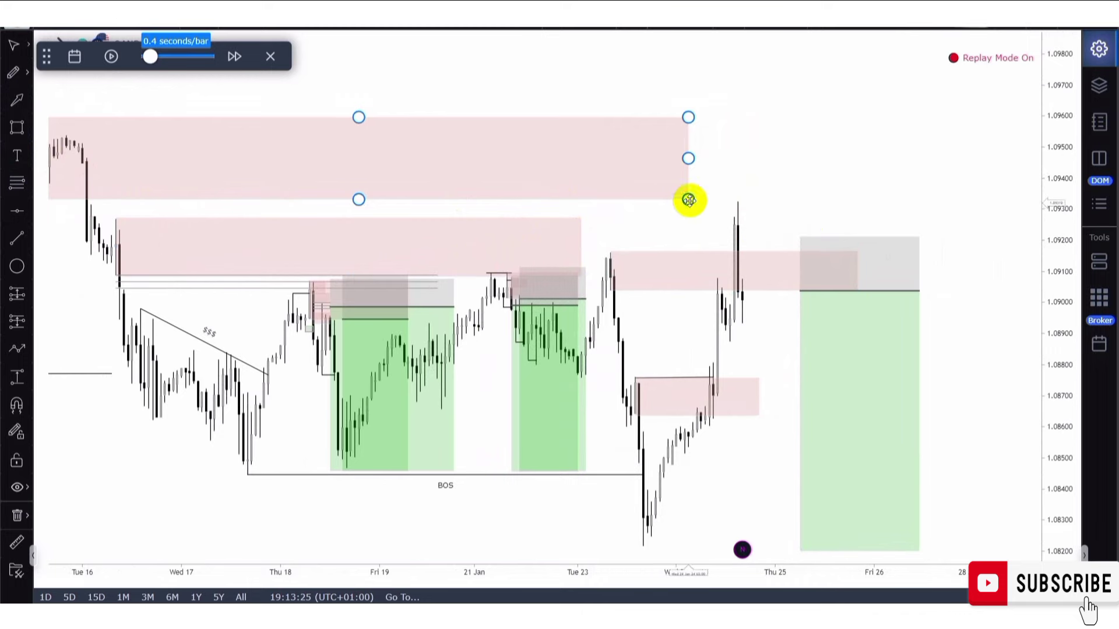
{"action": "left_click_drag", "start_coordinate": [688, 157], "coordinate": [805, 158]}
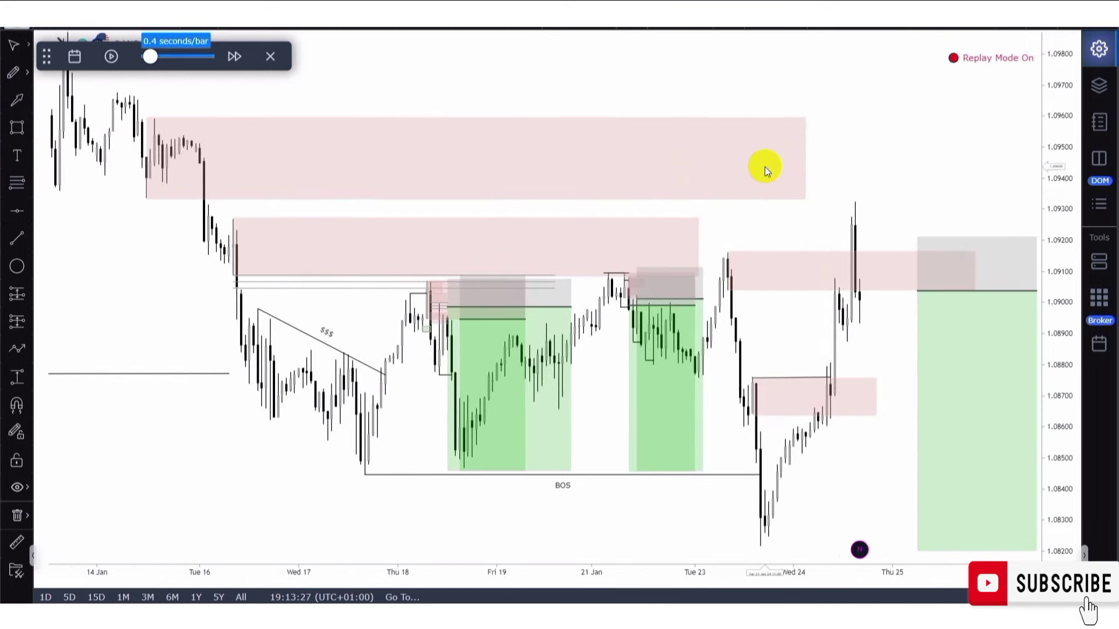
- Extend the highest supply zone's end to Thursday 25 January 16:00
{"action": "left_click", "coordinate": [805, 157]}
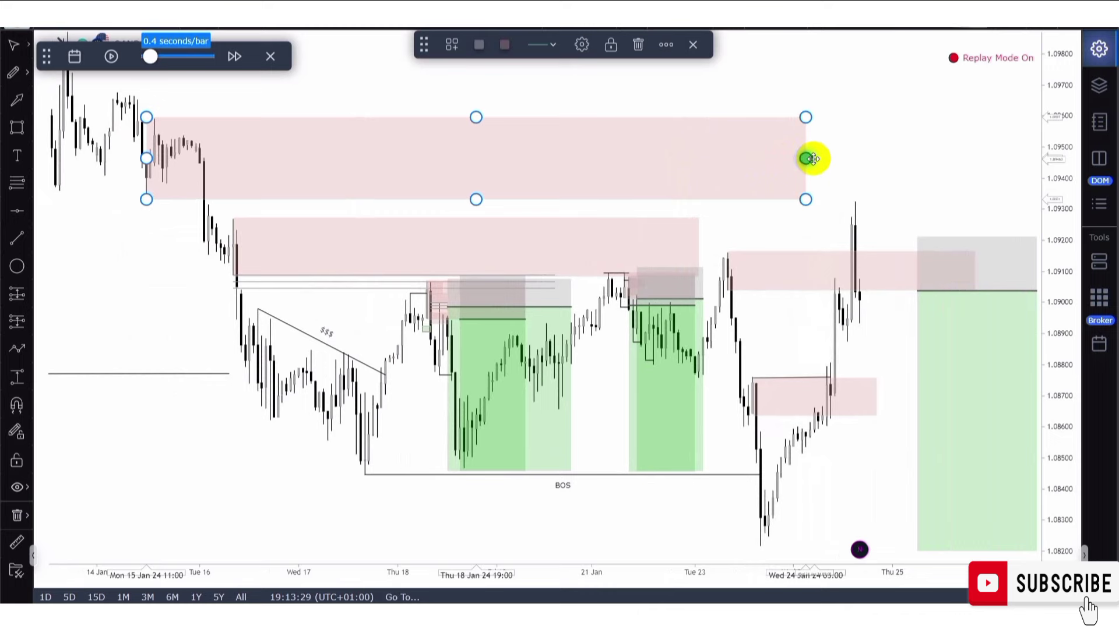
{"action": "left_click_drag", "start_coordinate": [807, 157], "coordinate": [917, 163]}
{"action": "left_click", "coordinate": [763, 163]}
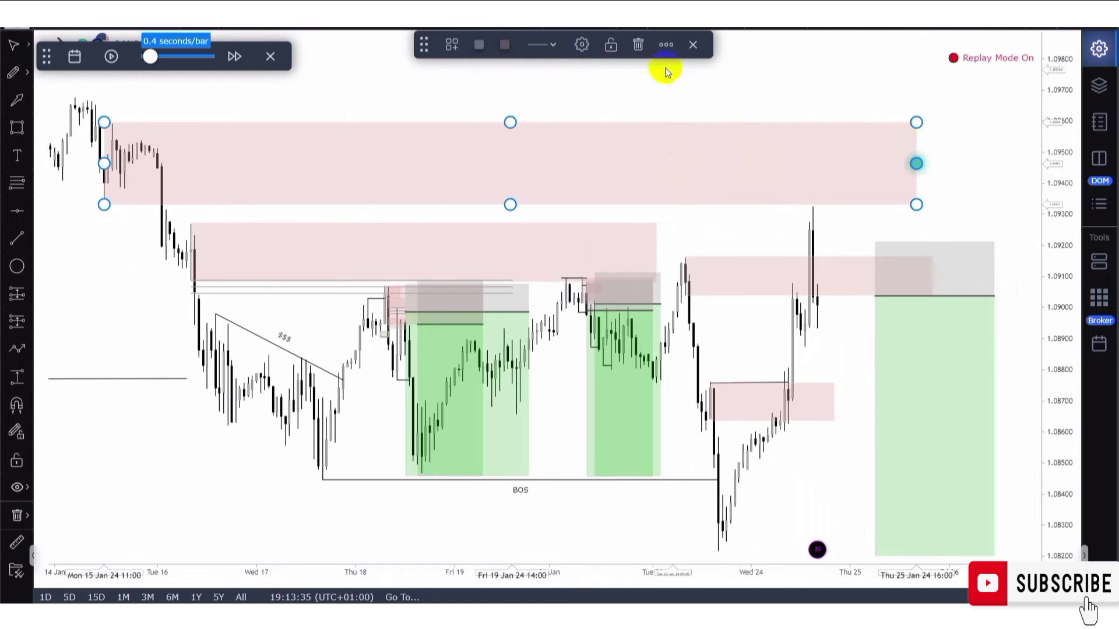
{"action": "left_click", "coordinate": [594, 65]}
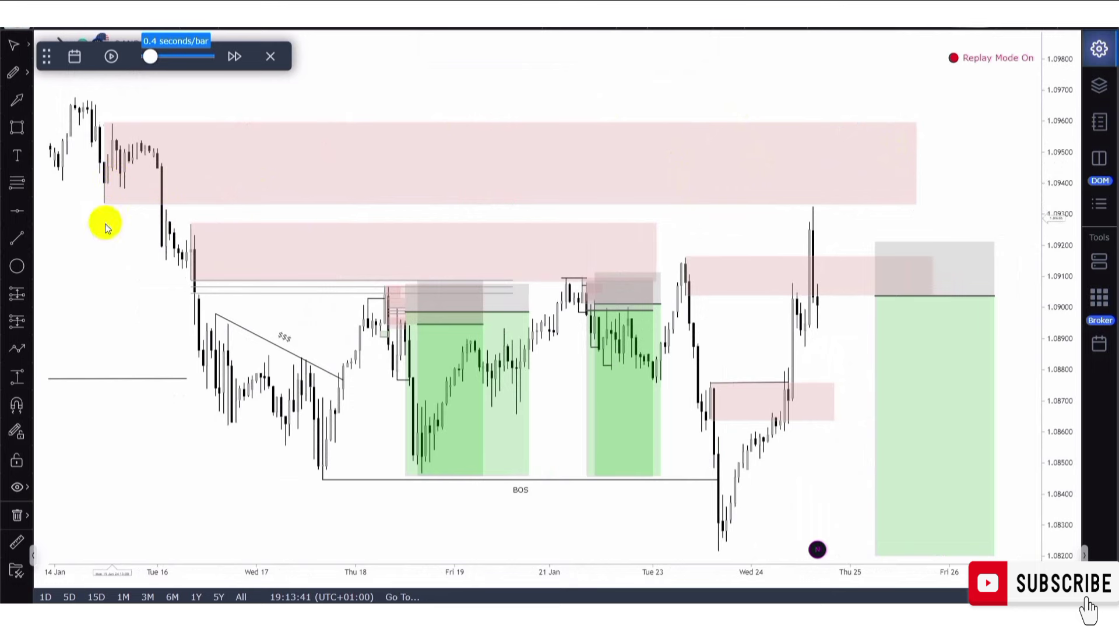
- Mark the narrow price gap just beneath the highest supply zone with three level lines running from Tuesday 16 to Friday 26 January
{"action": "left_click", "coordinate": [8, 190]}
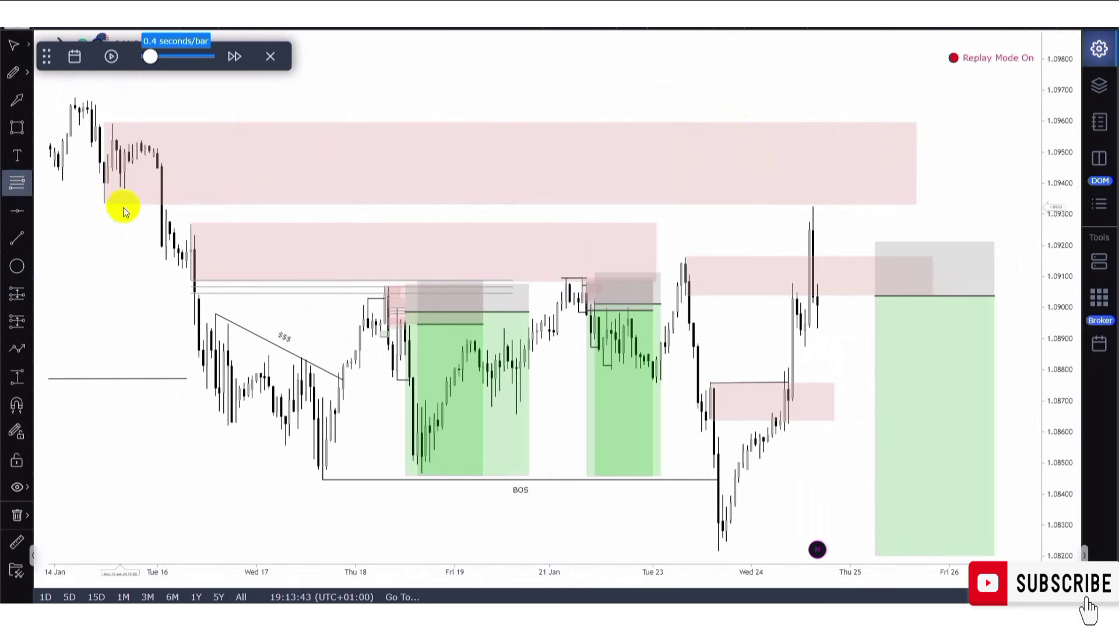
{"action": "left_click", "coordinate": [159, 206]}
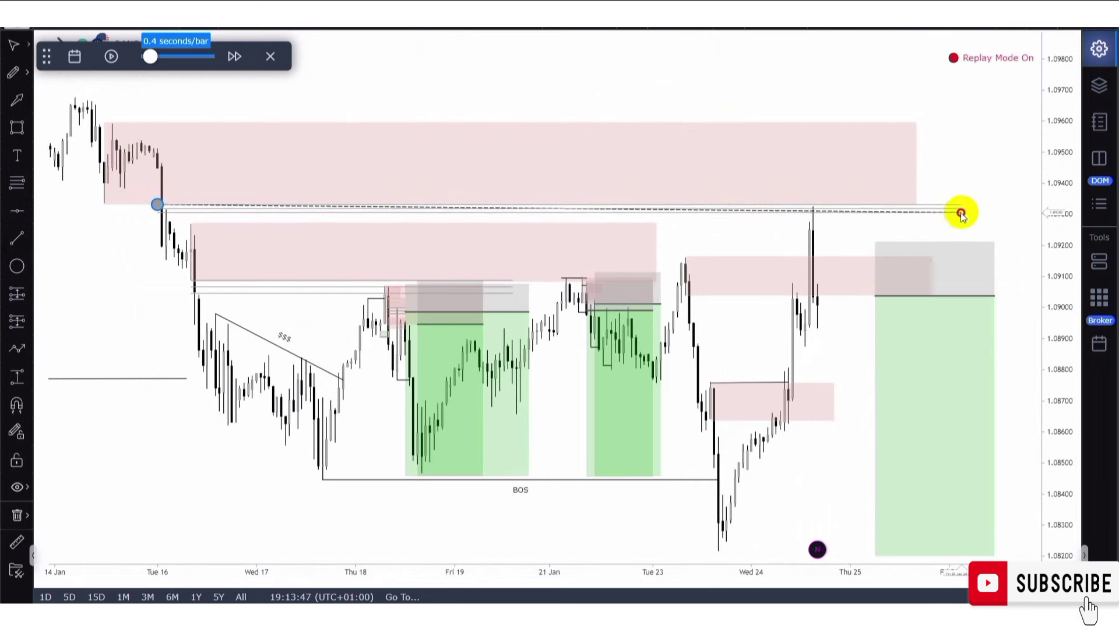
{"action": "left_click", "coordinate": [959, 210]}
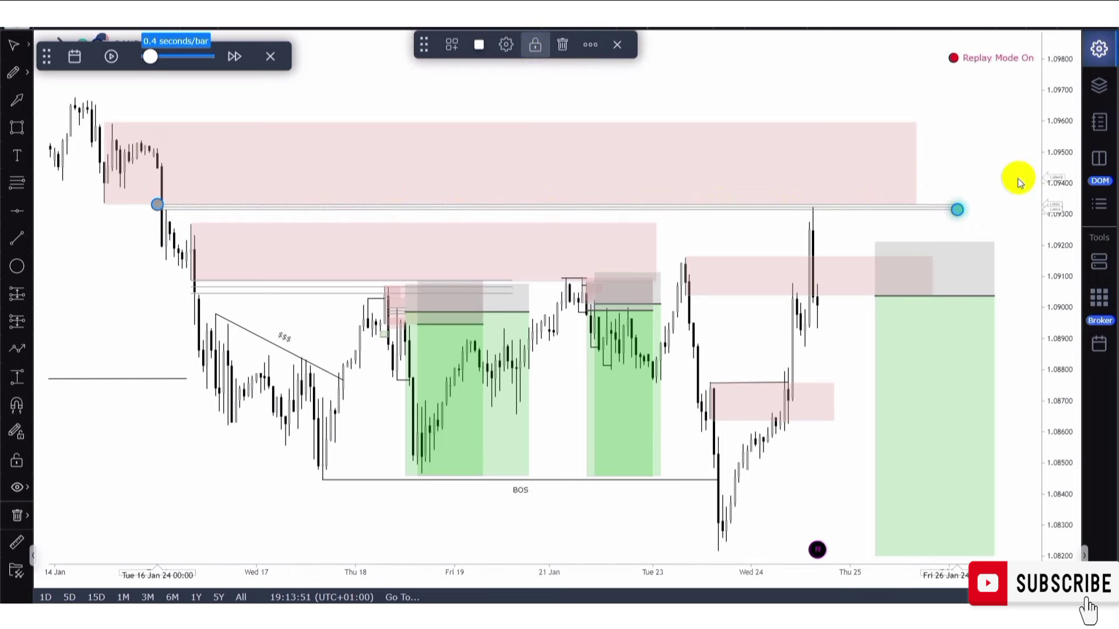
{"action": "left_click_drag", "start_coordinate": [1070, 239], "coordinate": [1019, 145]}
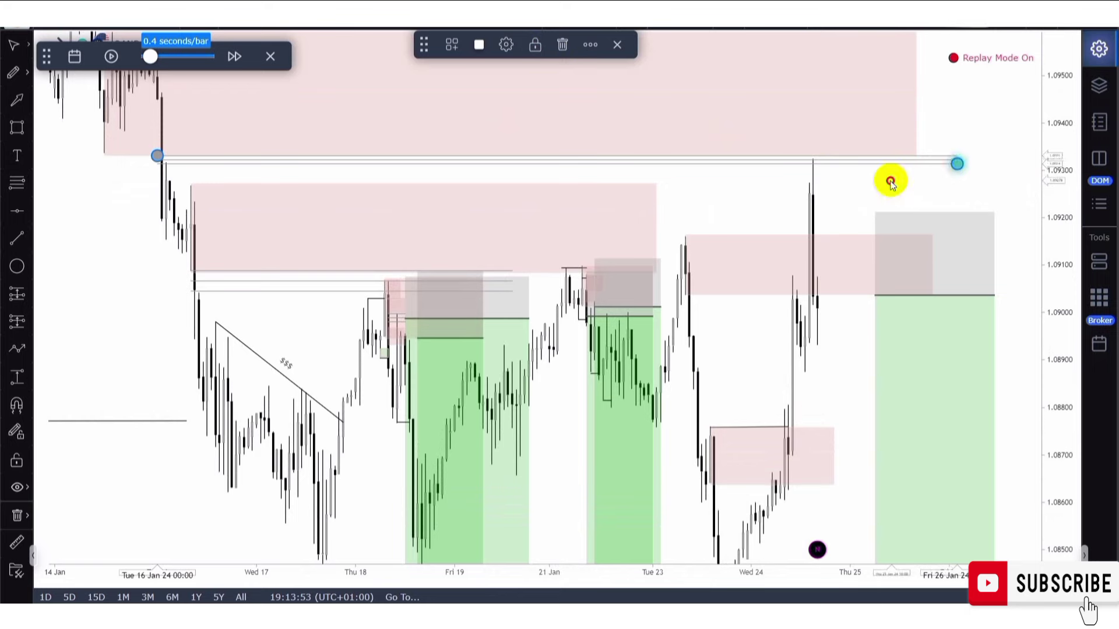
- Examine the Wednesday 24 spike against the marked gap, the older supply zones and the new short position's stop
{"action": "left_click_drag", "start_coordinate": [890, 181], "coordinate": [864, 201]}
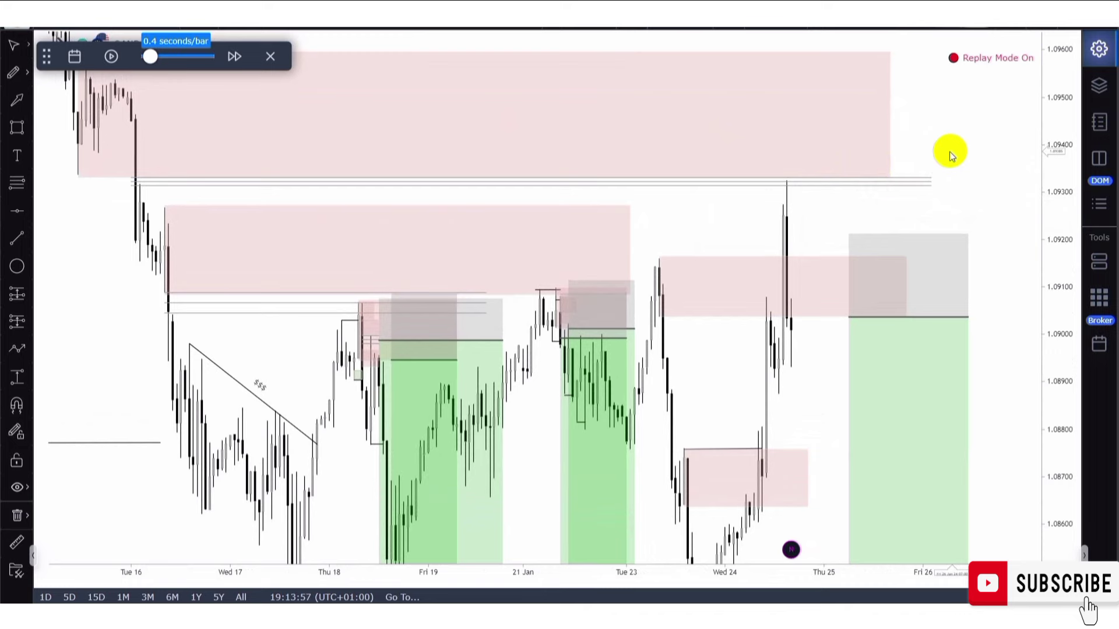
{"action": "left_click_drag", "start_coordinate": [1013, 217], "coordinate": [989, 180]}
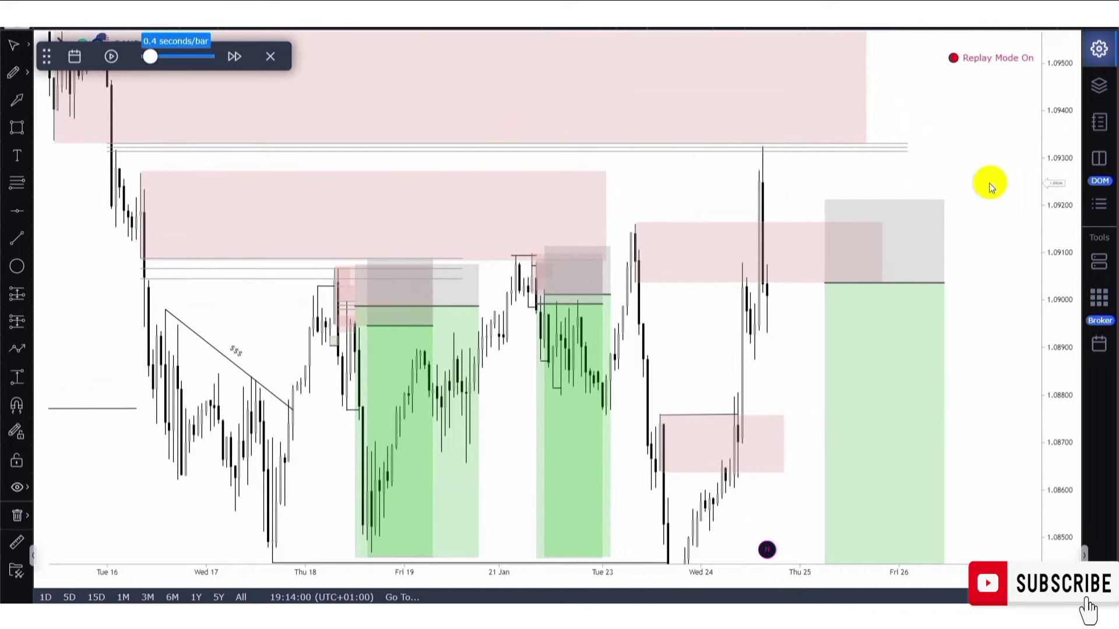
{"action": "left_click_drag", "start_coordinate": [1061, 167], "coordinate": [1064, 215]}
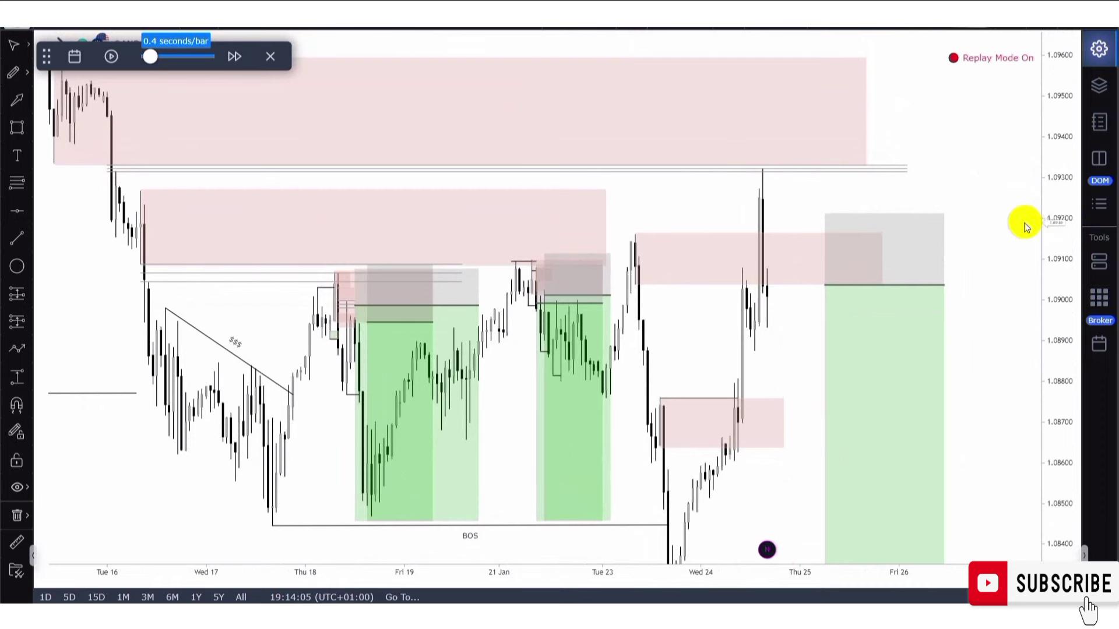
{"action": "left_click", "coordinate": [870, 247]}
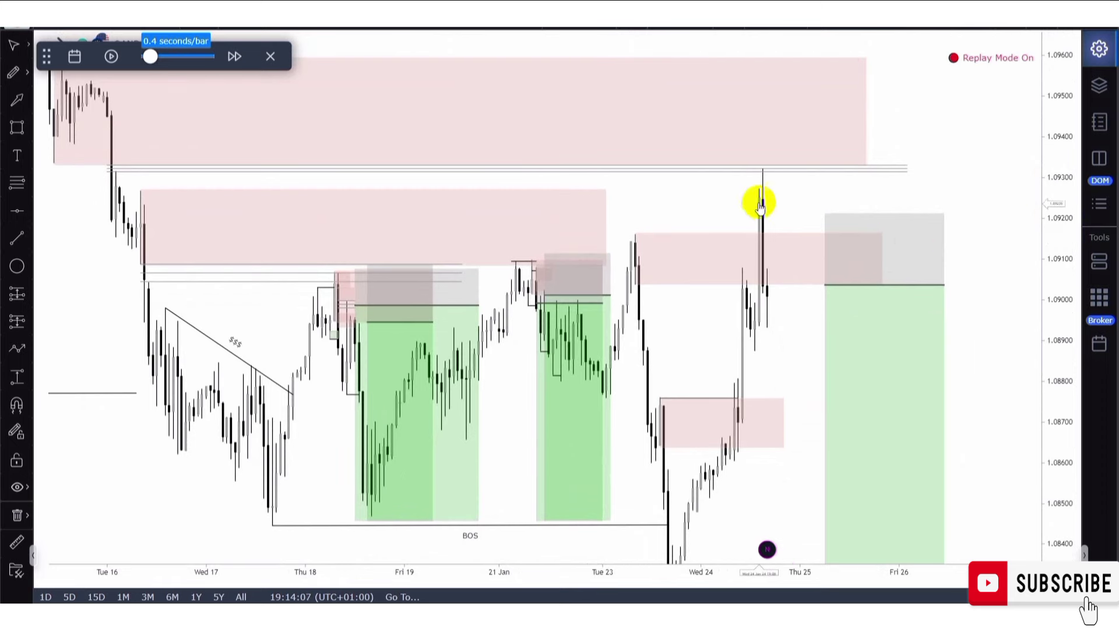
{"action": "left_click", "coordinate": [746, 170]}
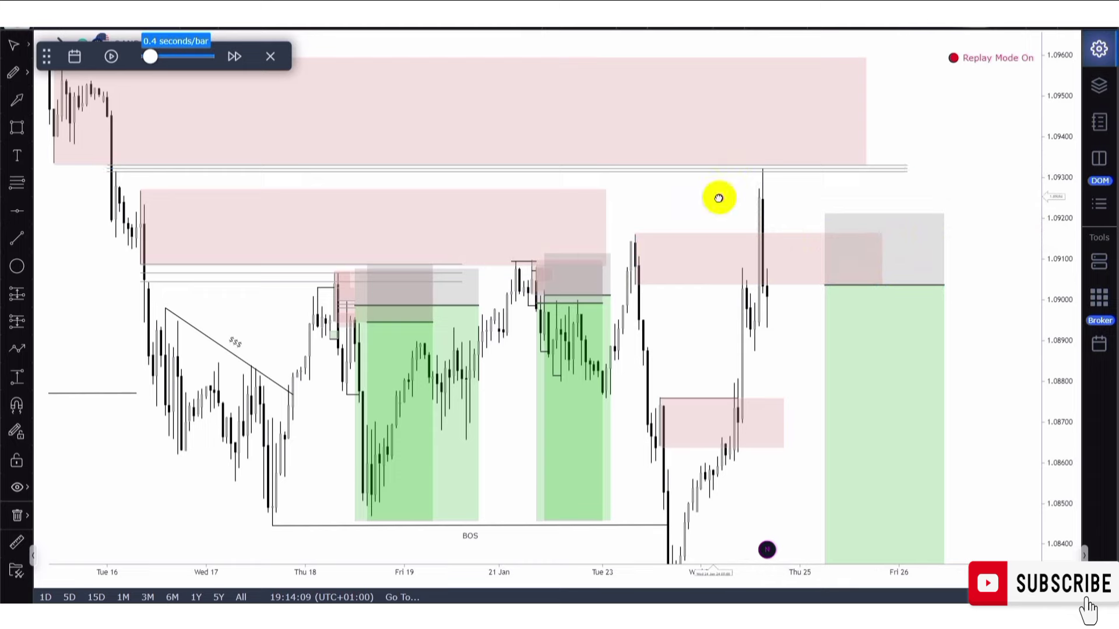
{"action": "left_click_drag", "start_coordinate": [716, 194], "coordinate": [836, 200]}
{"action": "left_click", "coordinate": [186, 170]}
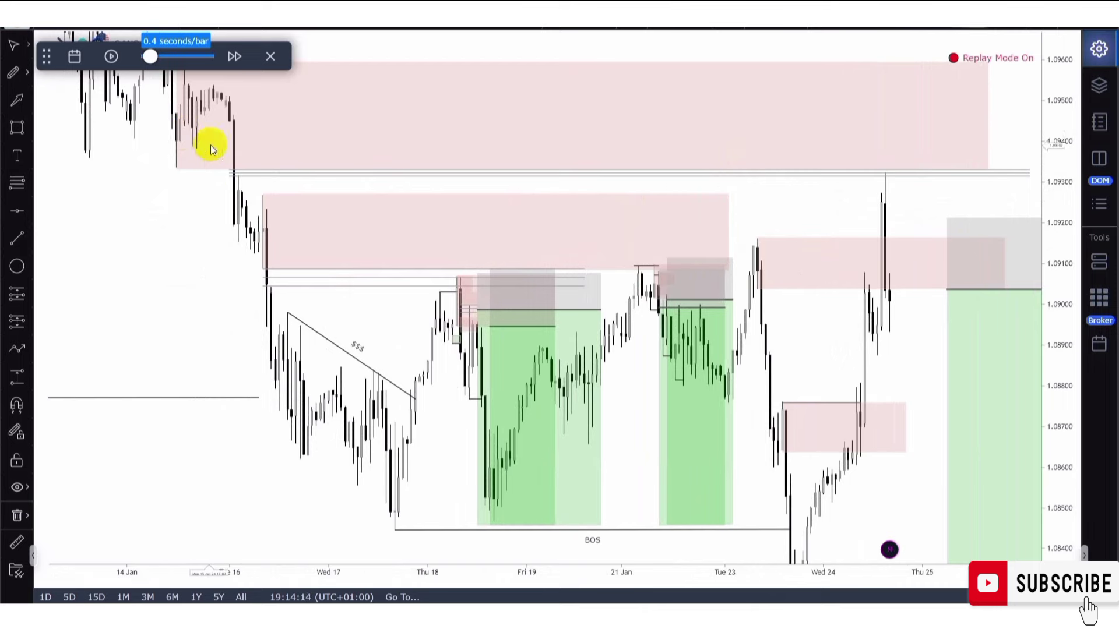
{"action": "left_click_drag", "start_coordinate": [757, 227], "coordinate": [651, 184]}
- Advance the replay through the drop following the Wednesday 24 spike, to about 1.0880
{"action": "scroll", "coordinate": [647, 182], "scroll_direction": "up", "scroll_amount": 2}
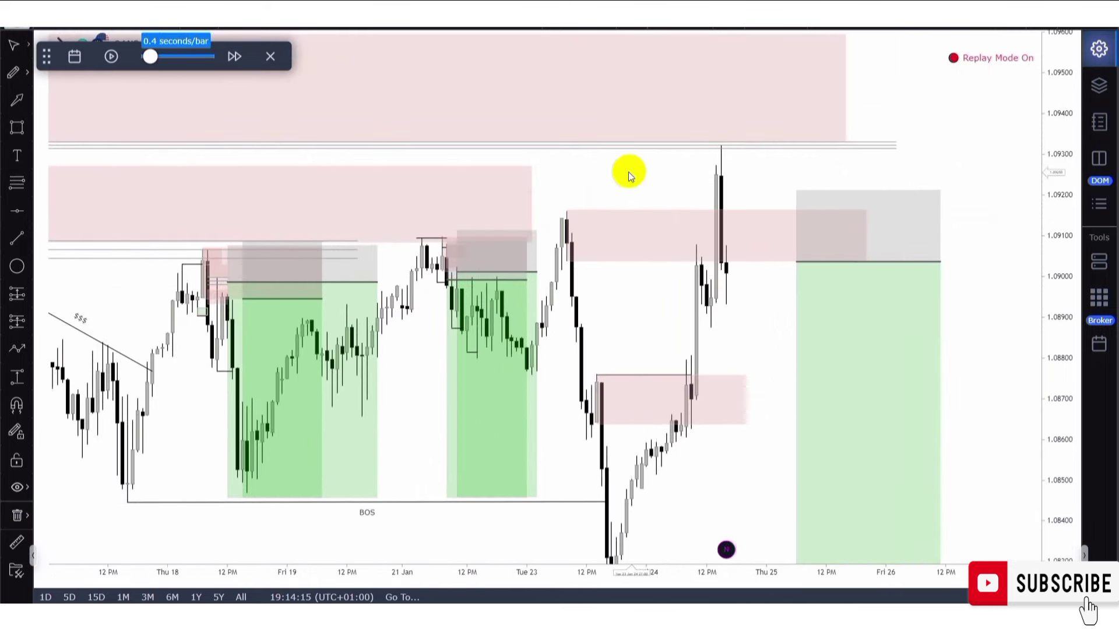
{"action": "scroll", "coordinate": [627, 175], "scroll_direction": "up", "scroll_amount": 1}
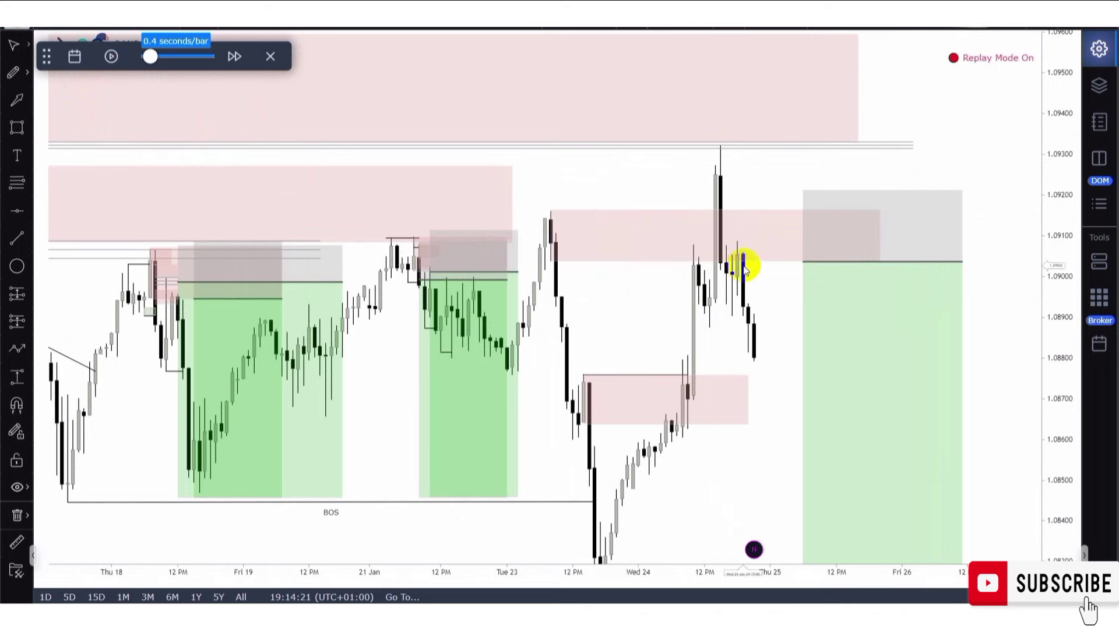
{"action": "scroll", "coordinate": [756, 281], "scroll_direction": "up", "scroll_amount": 1}
{"action": "left_click_drag", "start_coordinate": [756, 280], "coordinate": [680, 257]}
{"action": "scroll", "coordinate": [732, 276], "scroll_direction": "up", "scroll_amount": 2}
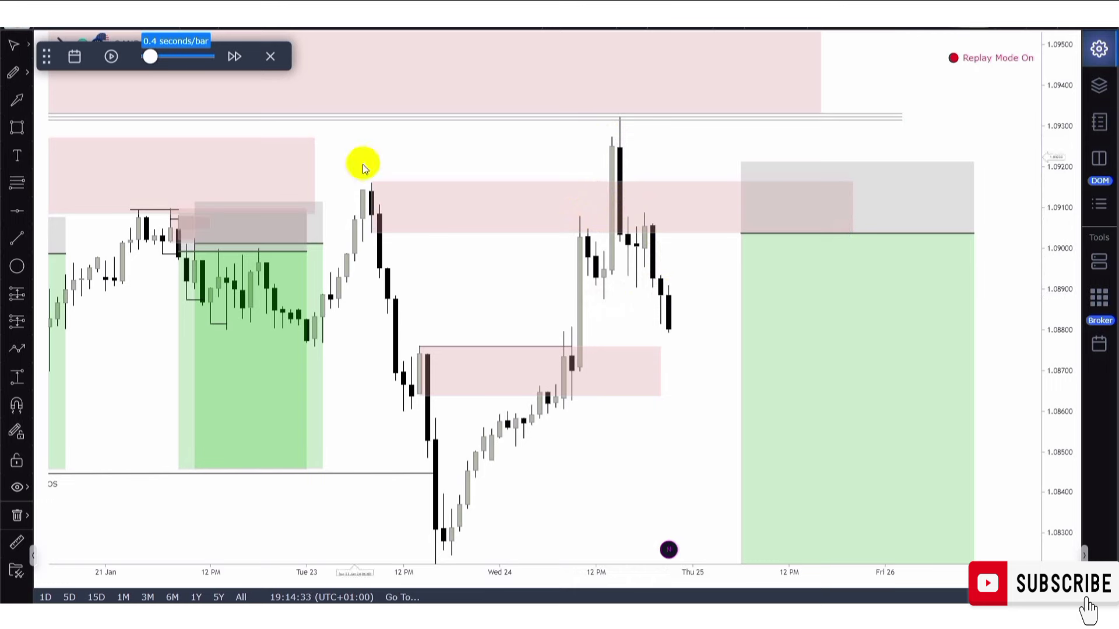
- Draw a horizontal break-of-structure line from the pre-spike swing low at about 1.0888 to the candle that breaks below it
{"action": "left_click", "coordinate": [21, 247]}
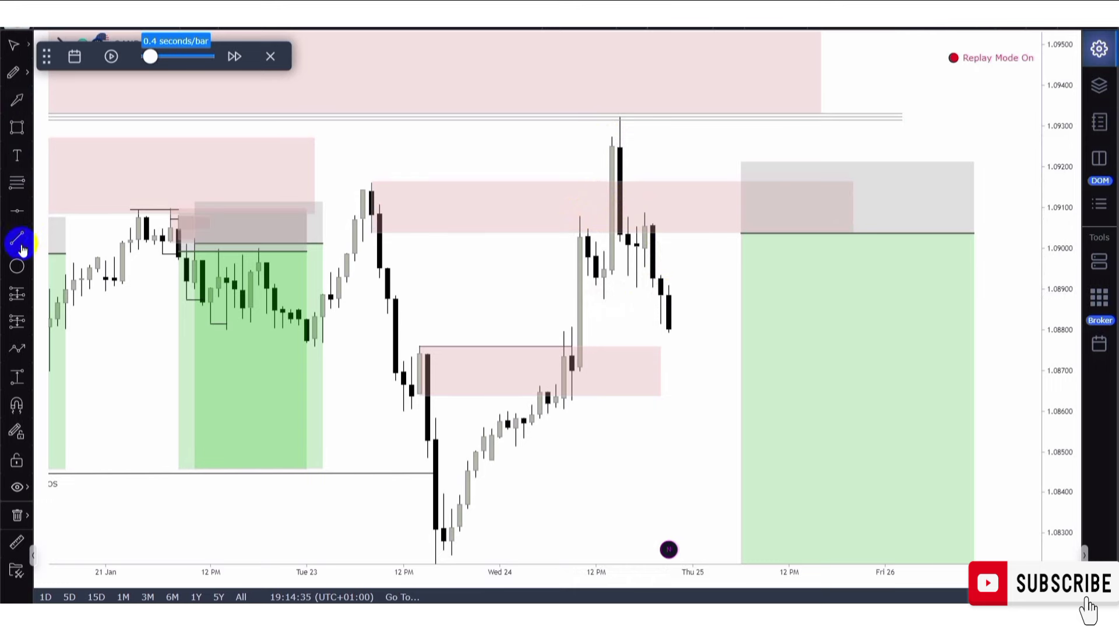
{"action": "left_click", "coordinate": [598, 336]}
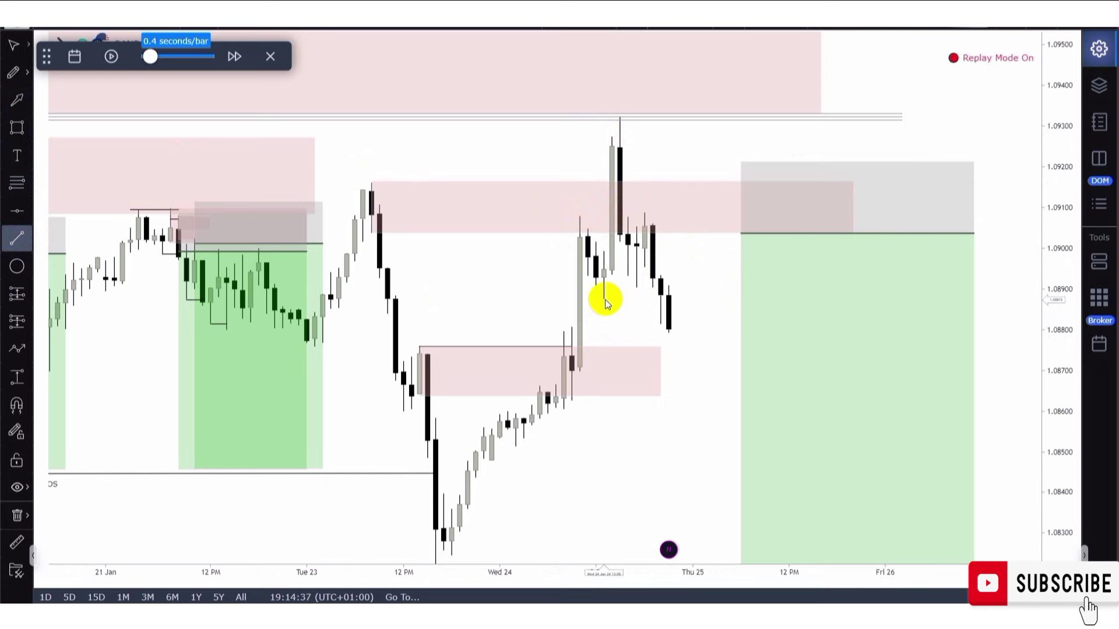
{"action": "left_click_drag", "start_coordinate": [604, 299], "coordinate": [662, 300]}
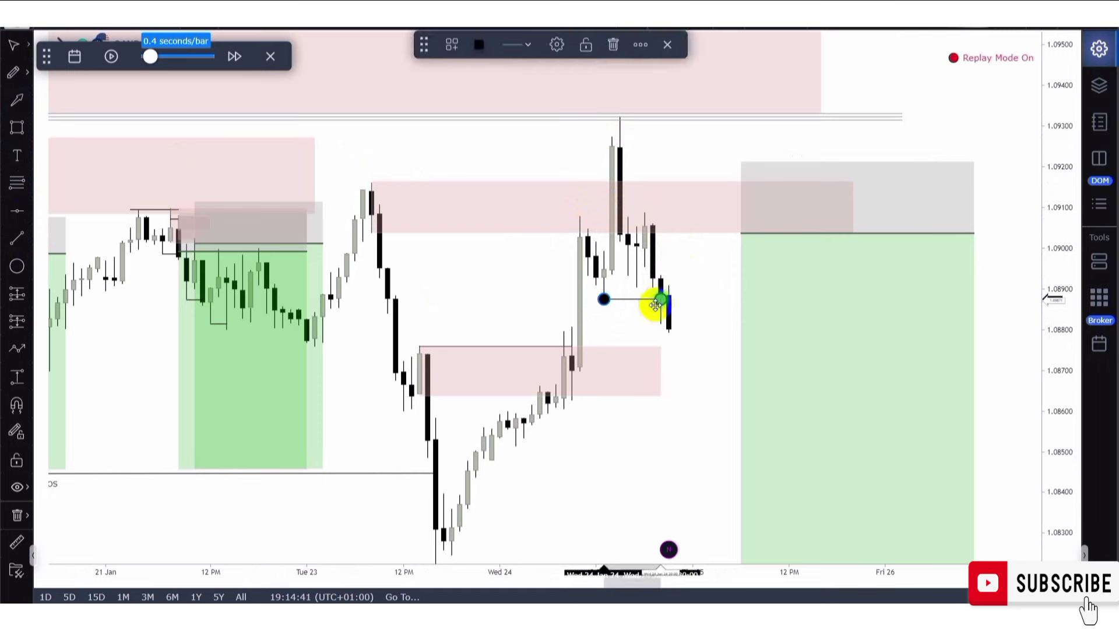
{"action": "left_click", "coordinate": [640, 318]}
- Examine the consolidation between the Wednesday 24 spike and the structure break for the origin of the move down
{"action": "scroll", "coordinate": [621, 309], "scroll_direction": "up", "scroll_amount": 2}
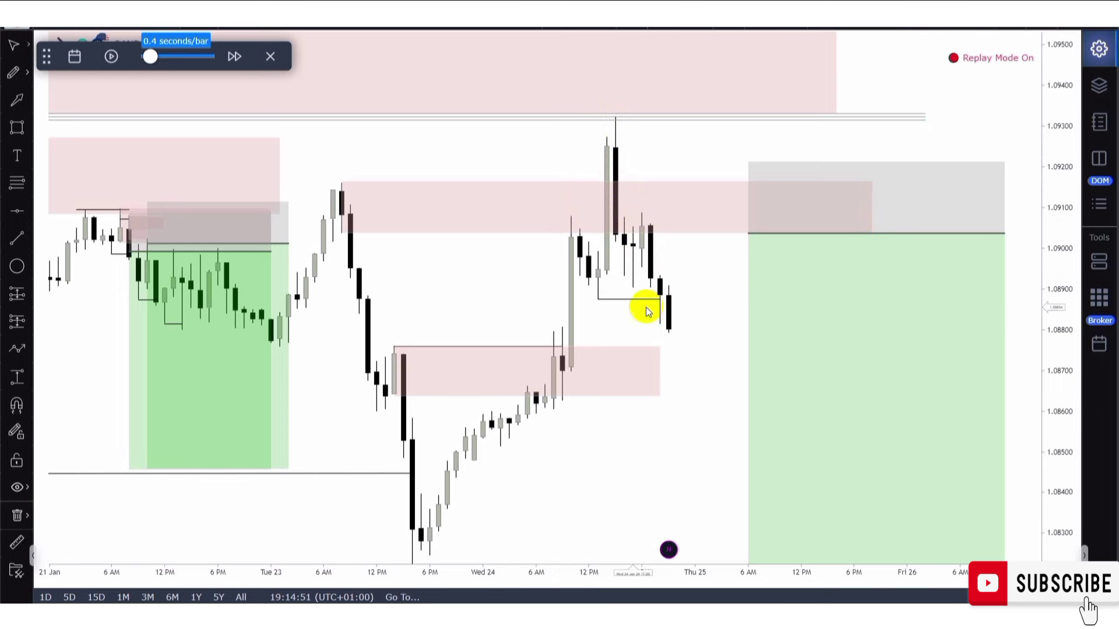
{"action": "scroll", "coordinate": [630, 310], "scroll_direction": "up", "scroll_amount": 1}
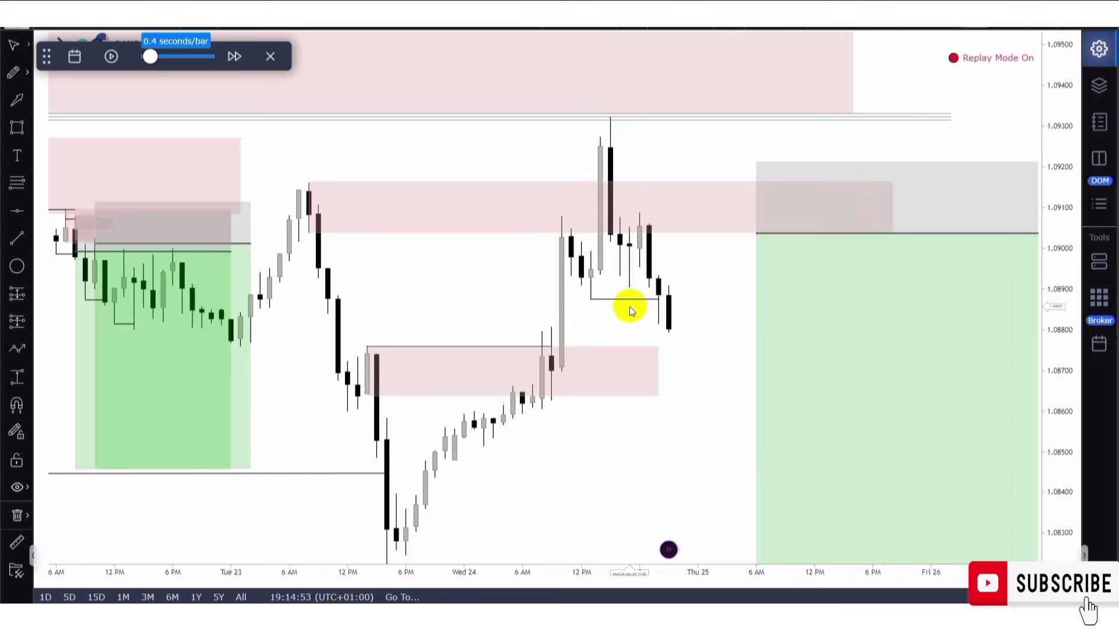
{"action": "left_click_drag", "start_coordinate": [697, 259], "coordinate": [649, 269]}
{"action": "left_click", "coordinate": [585, 231]}
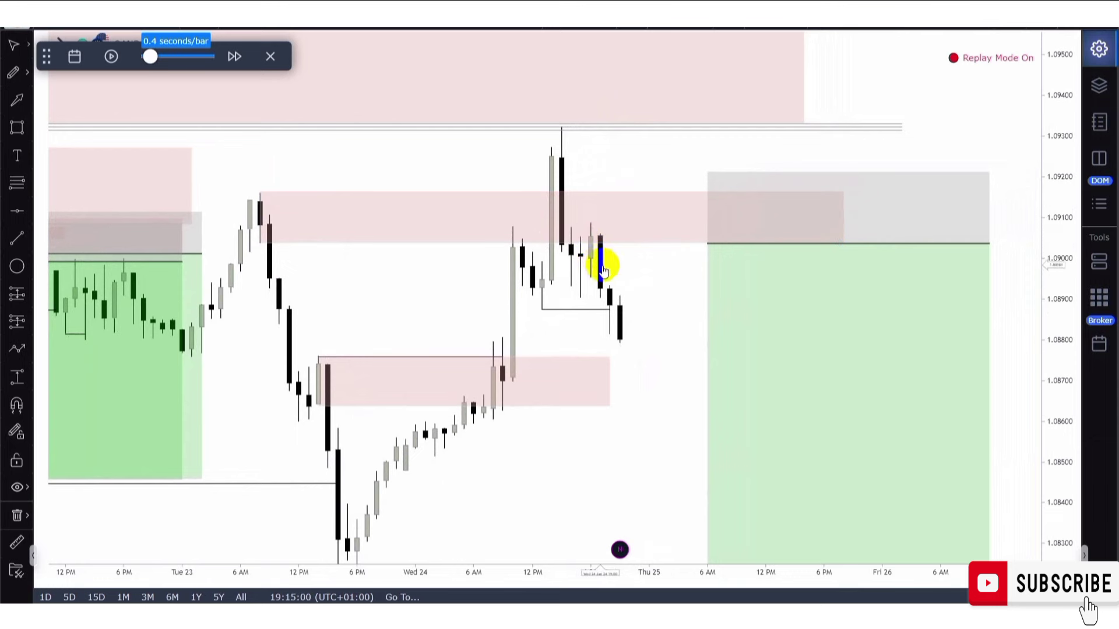
{"action": "scroll", "coordinate": [596, 269], "scroll_direction": "up", "scroll_amount": 2}
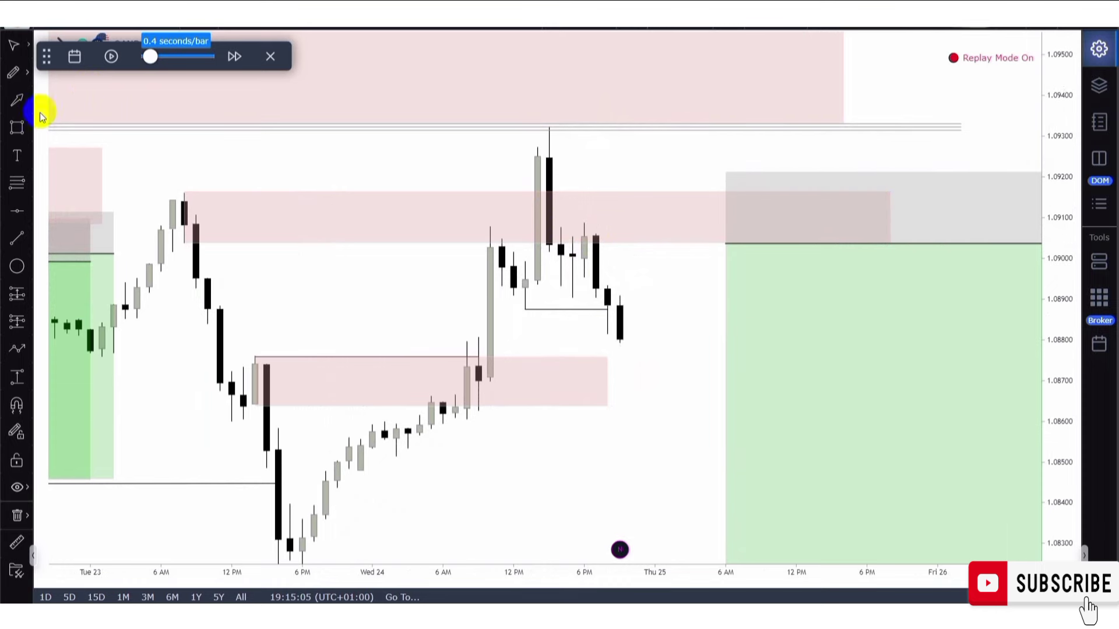
{"action": "left_click", "coordinate": [582, 193]}
{"action": "scroll", "coordinate": [594, 174], "scroll_direction": "up", "scroll_amount": 2}
{"action": "left_click", "coordinate": [594, 174]}
{"action": "scroll", "coordinate": [465, 184], "scroll_direction": "up", "scroll_amount": 2}
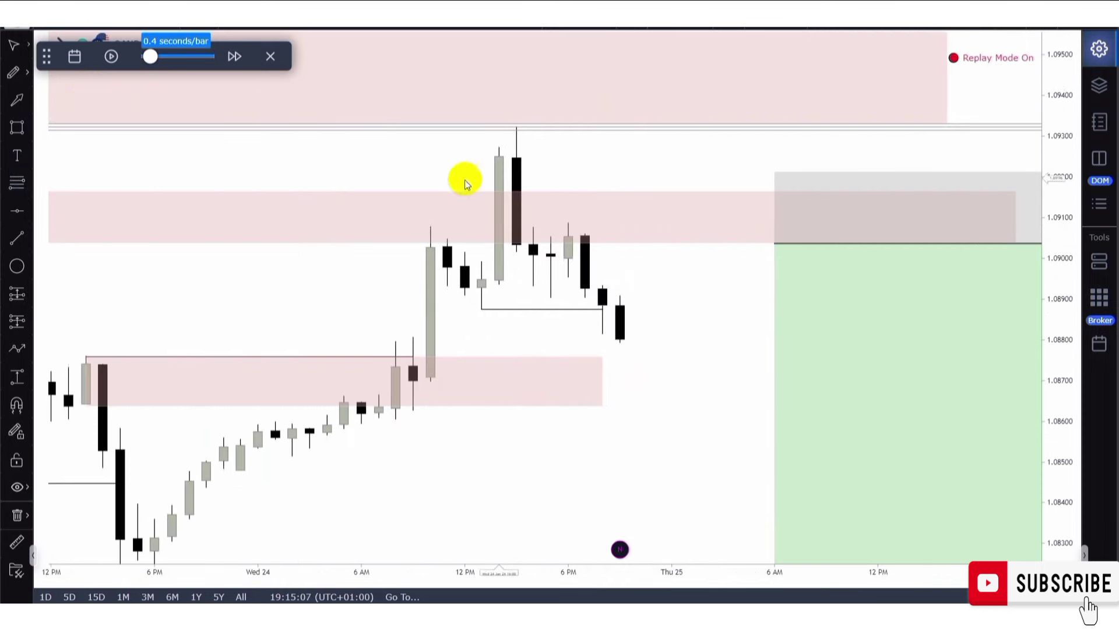
- Draw a short horizontal line at about 1.0908 from the first post-spike candle high to the candle that sweeps it
{"action": "left_click", "coordinate": [17, 238]}
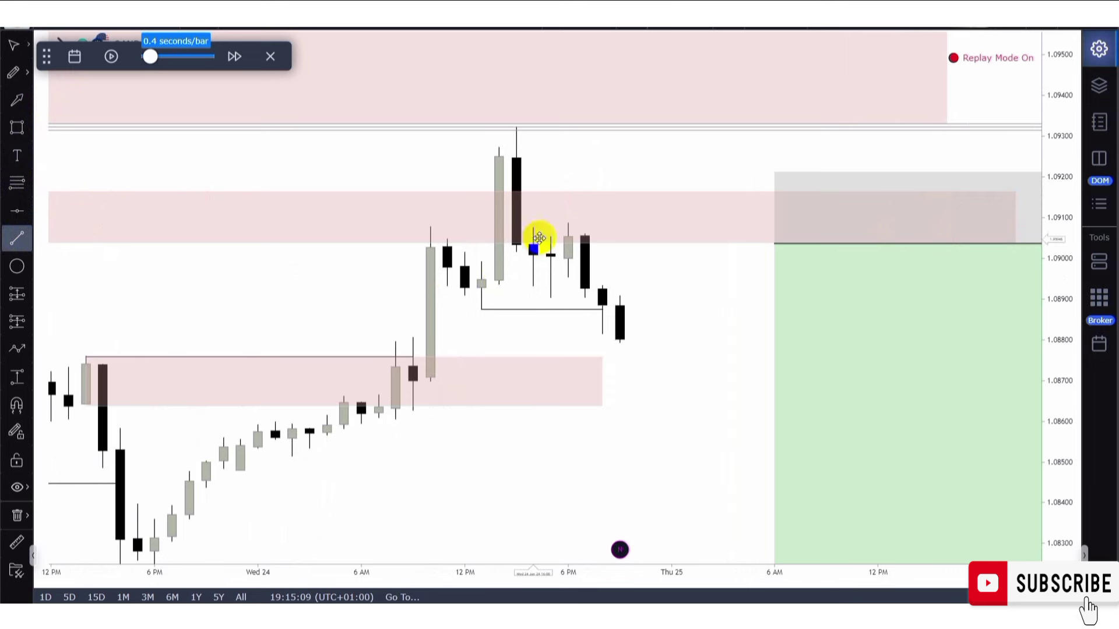
{"action": "left_click", "coordinate": [533, 227]}
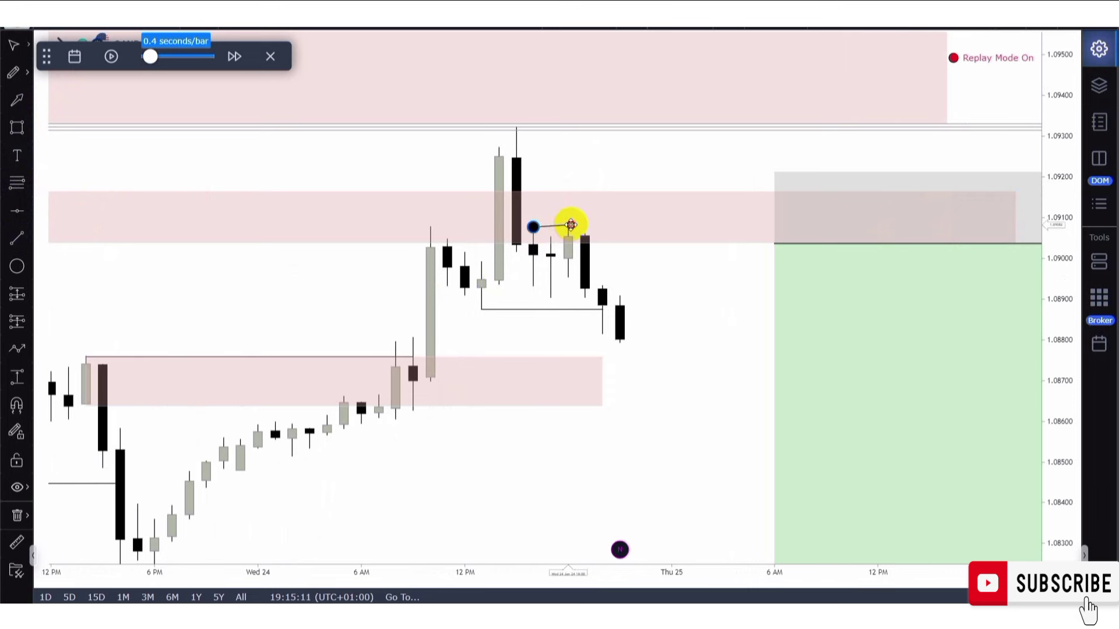
{"action": "left_click", "coordinate": [570, 224]}
{"action": "left_click", "coordinate": [666, 278]}
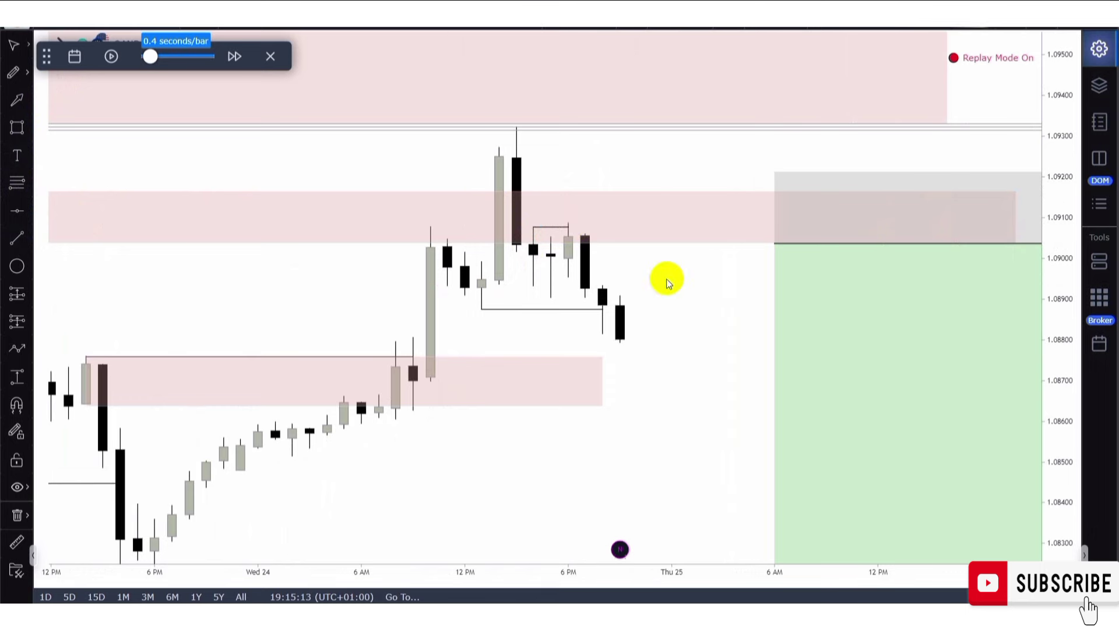
- Draw a supply zone over the sweeping candle, from about 1.0896 to 1.0909, and extend it past Thursday 25
{"action": "scroll", "coordinate": [575, 256], "scroll_direction": "up", "scroll_amount": 2}
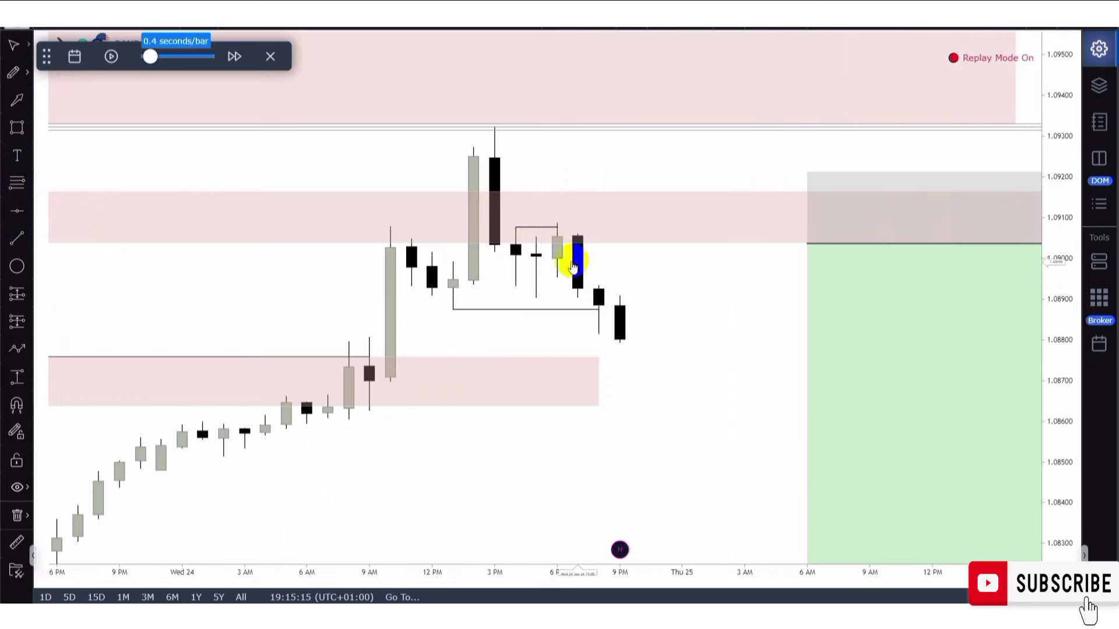
{"action": "scroll", "coordinate": [570, 257], "scroll_direction": "down", "scroll_amount": 3}
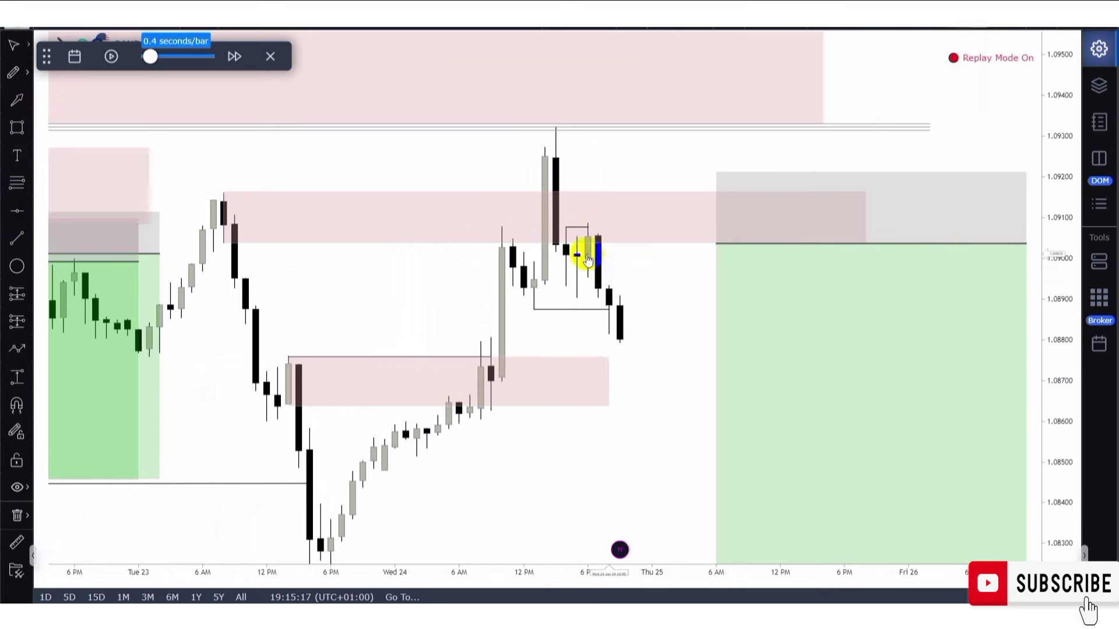
{"action": "left_click", "coordinate": [16, 128]}
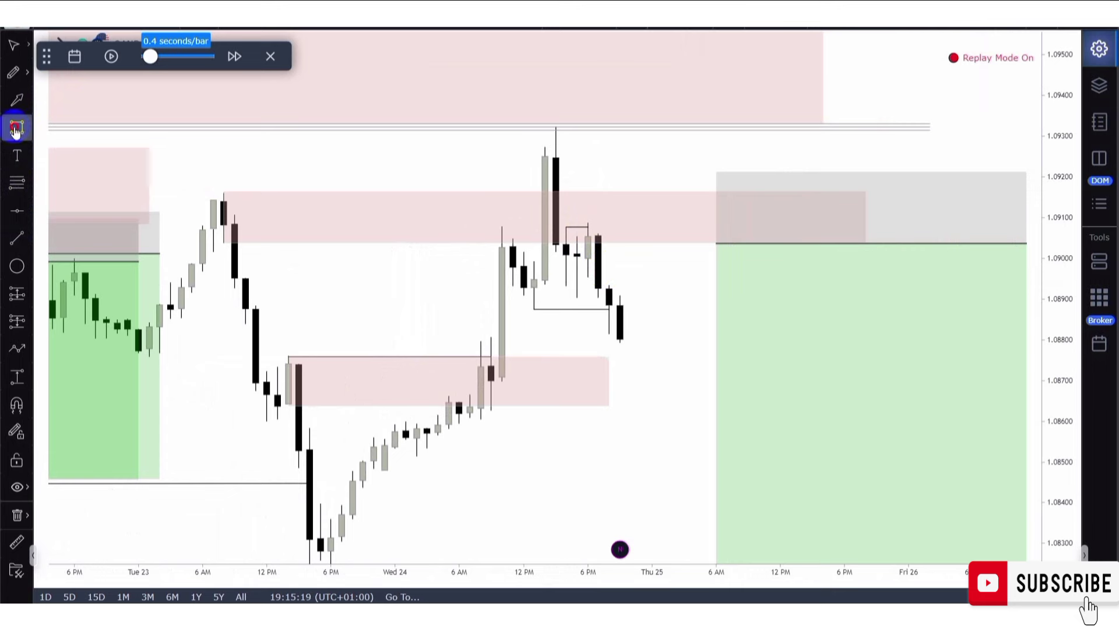
{"action": "mouse_move", "coordinate": [588, 278]}
{"action": "left_mouse_down"}
{"action": "mouse_move", "coordinate": [732, 217]}
{"action": "mouse_move", "coordinate": [858, 221]}
{"action": "left_mouse_up"}
{"action": "left_click", "coordinate": [667, 337]}
{"action": "scroll", "coordinate": [603, 333], "scroll_direction": "up", "scroll_amount": 2}
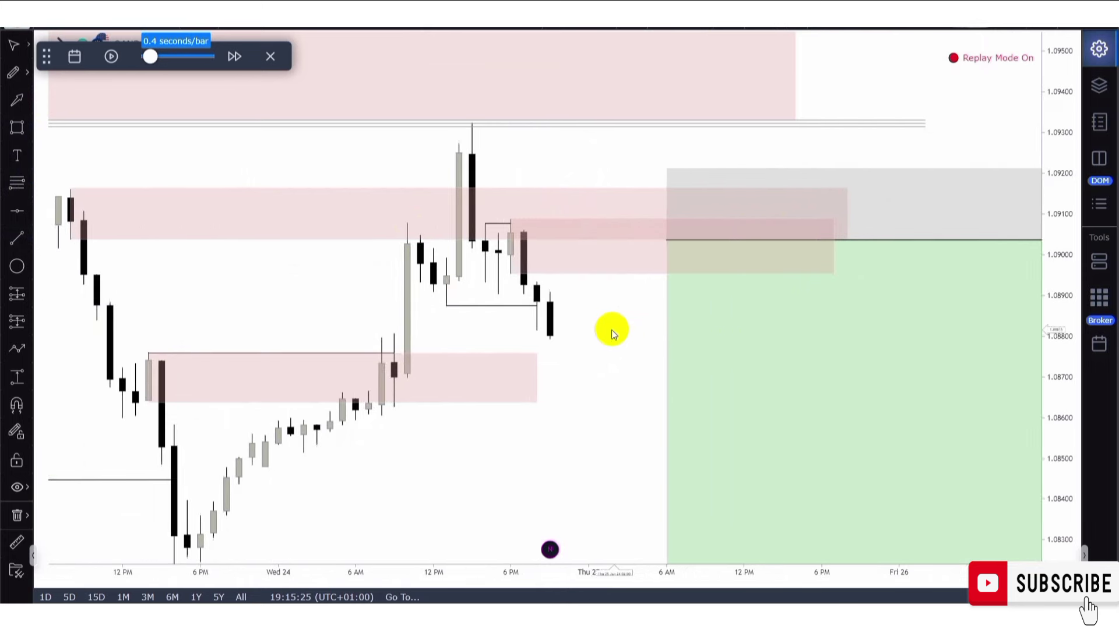
- Delete the latest short position and switch the chart to a lower timeframe around the new supply zone
{"action": "scroll", "coordinate": [621, 332], "scroll_direction": "down", "scroll_amount": 5}
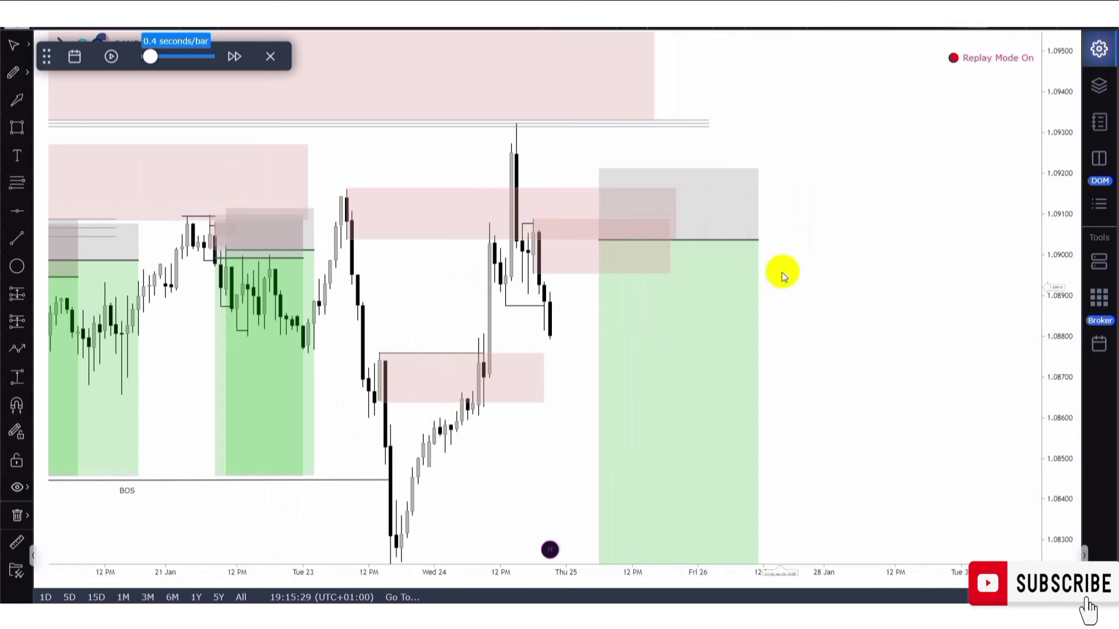
{"action": "left_click", "coordinate": [748, 239]}
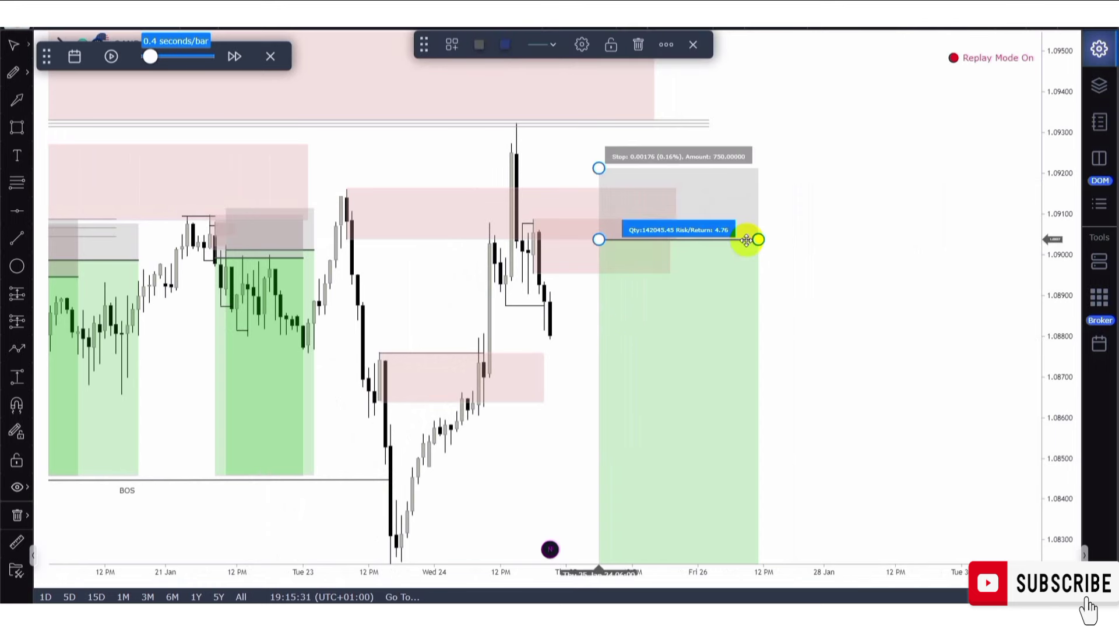
{"action": "key", "text": "Delete"}
{"action": "left_click", "coordinate": [590, 254]}
{"action": "left_click", "coordinate": [621, 333]}
{"action": "scroll", "coordinate": [621, 332], "scroll_direction": "up", "scroll_amount": 2}
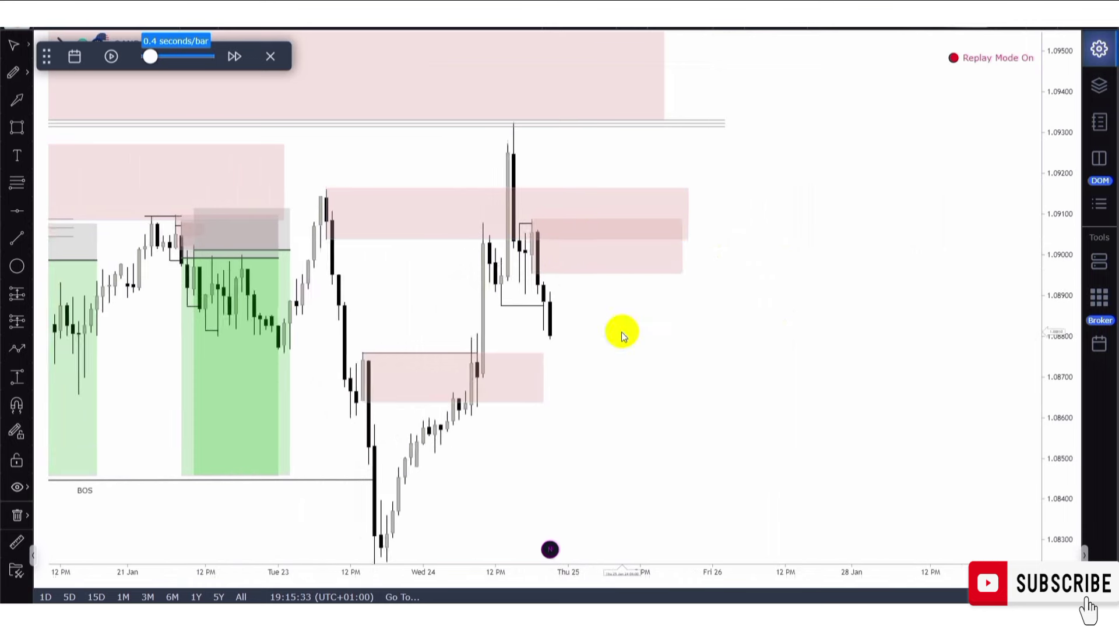
{"action": "scroll", "coordinate": [621, 332], "scroll_direction": "up", "scroll_amount": 1}
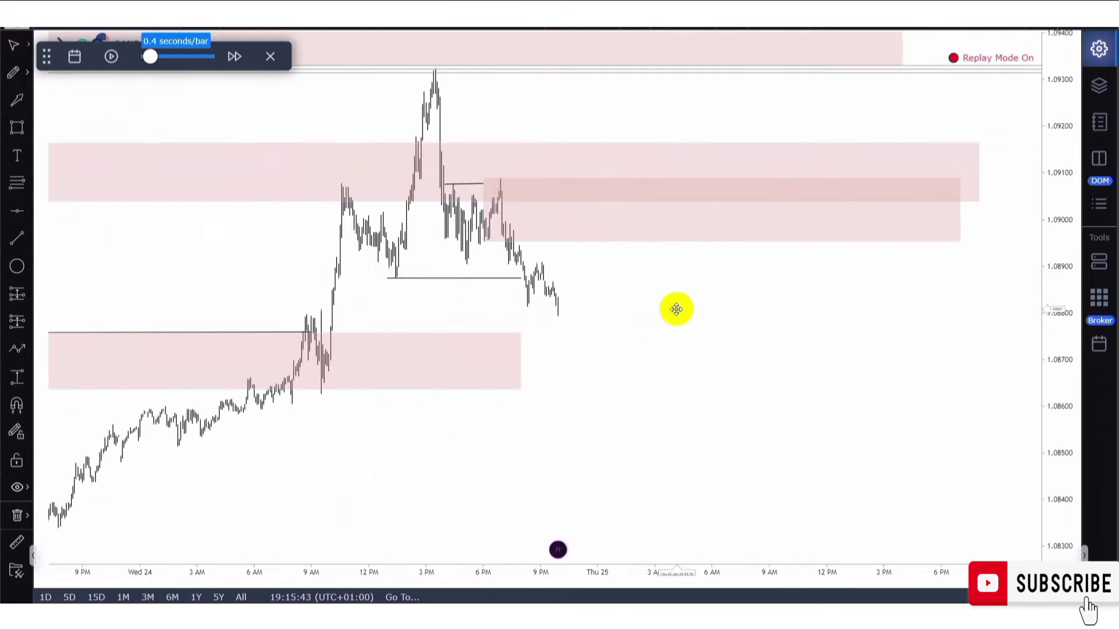
- Extend the short horizontal line at about 1.0908 so that it reaches past the candle that sweeps it
{"action": "scroll", "coordinate": [674, 307], "scroll_direction": "up", "scroll_amount": 1}
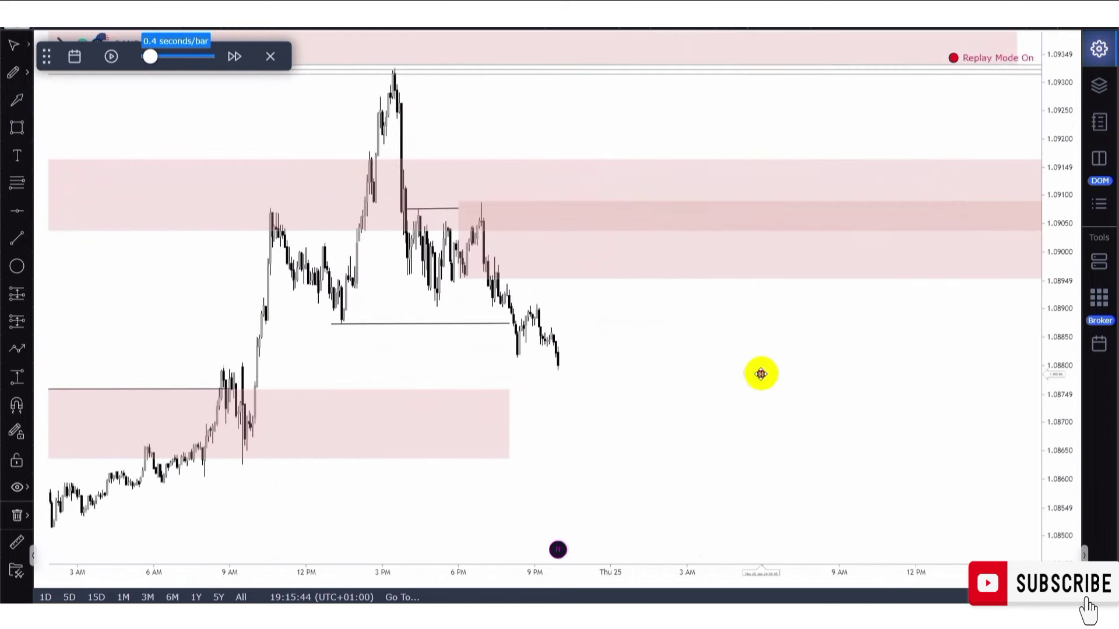
{"action": "scroll", "coordinate": [760, 374], "scroll_direction": "up", "scroll_amount": 1}
{"action": "left_click", "coordinate": [452, 243]}
{"action": "scroll", "coordinate": [452, 243], "scroll_direction": "up", "scroll_amount": 1}
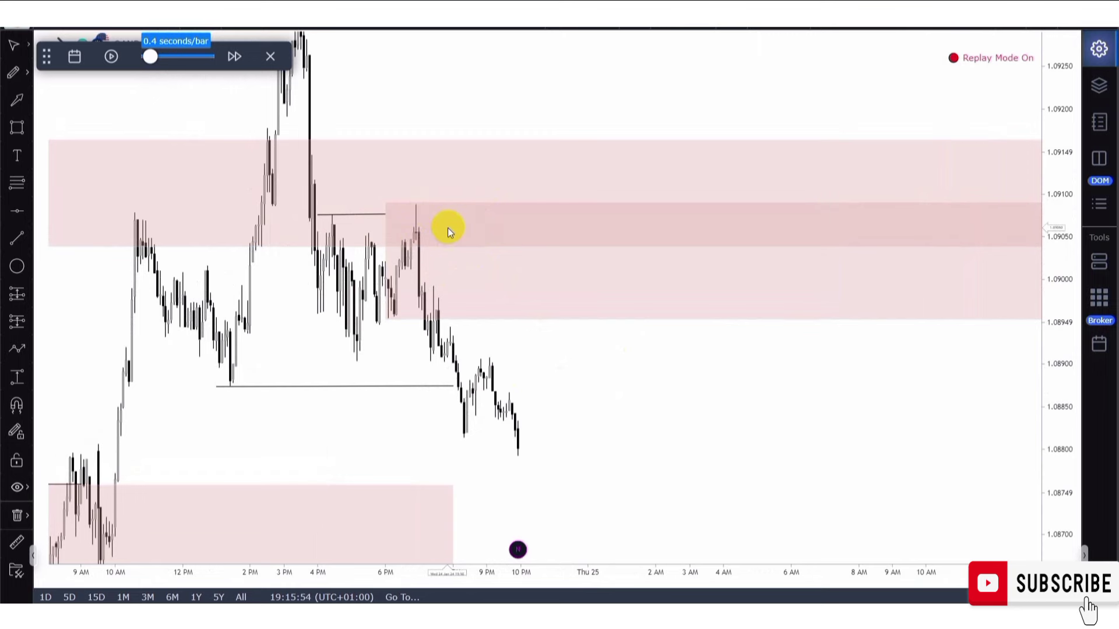
{"action": "scroll", "coordinate": [452, 224], "scroll_direction": "down", "scroll_amount": 5}
{"action": "scroll", "coordinate": [452, 224], "scroll_direction": "up", "scroll_amount": 2}
{"action": "left_click_drag", "start_coordinate": [675, 420], "coordinate": [682, 428]}
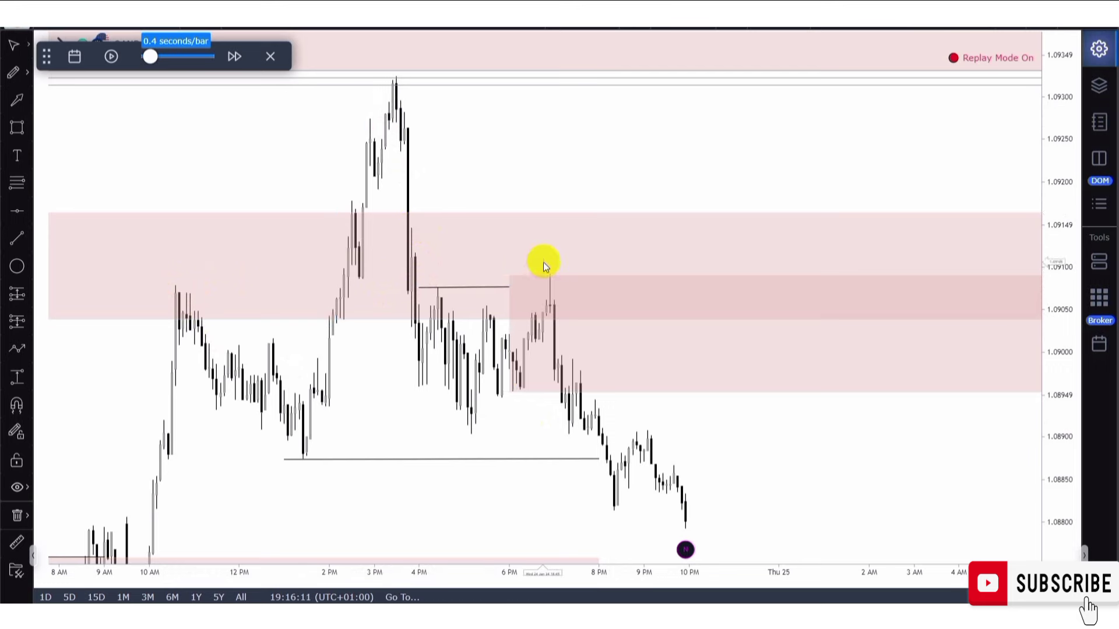
{"action": "left_click", "coordinate": [507, 286]}
{"action": "left_click_drag", "start_coordinate": [493, 286], "coordinate": [558, 286]}
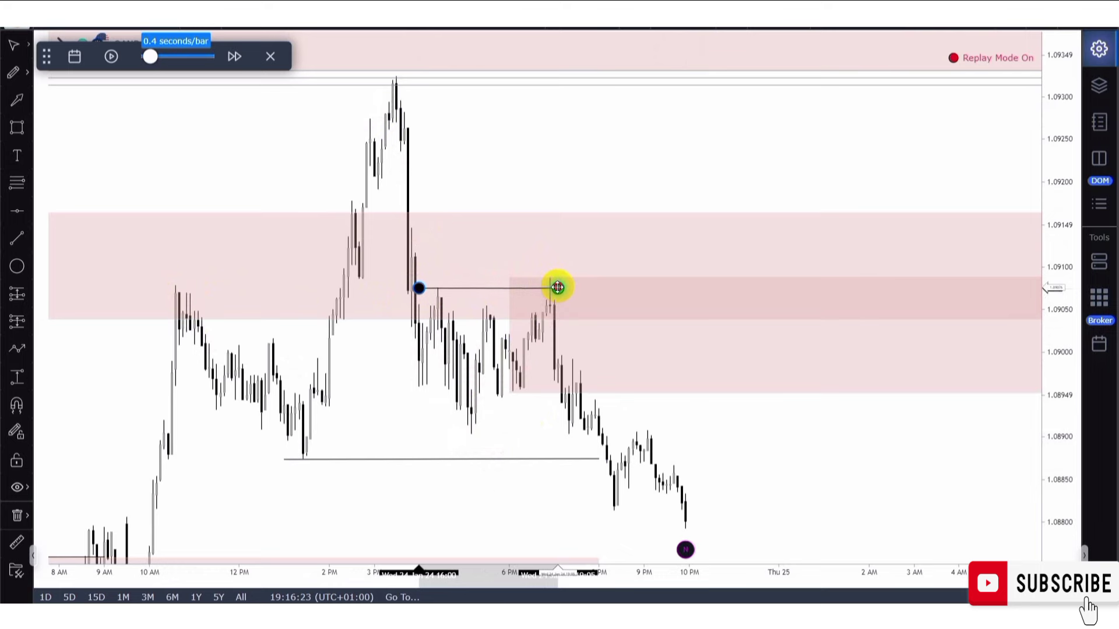
- Draw a narrower zone over the sweeping candle, from about 1.0901 to 1.0909, ending shortly after 6 AM on Thursday 25
{"action": "left_click_drag", "start_coordinate": [544, 173], "coordinate": [507, 120]}
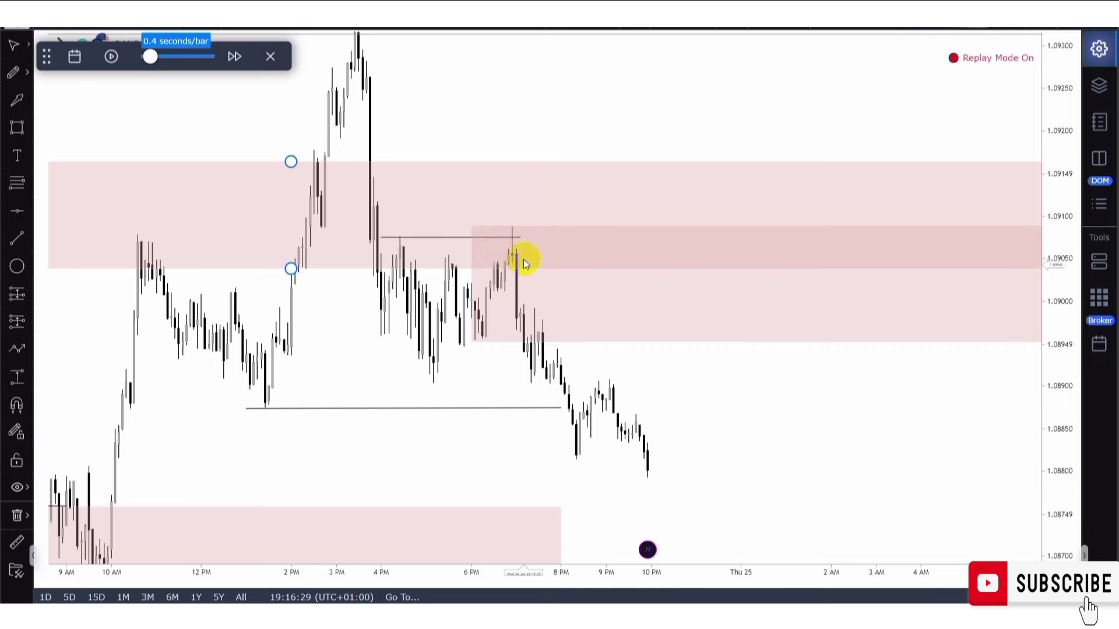
{"action": "scroll", "coordinate": [547, 309], "scroll_direction": "down", "scroll_amount": 2}
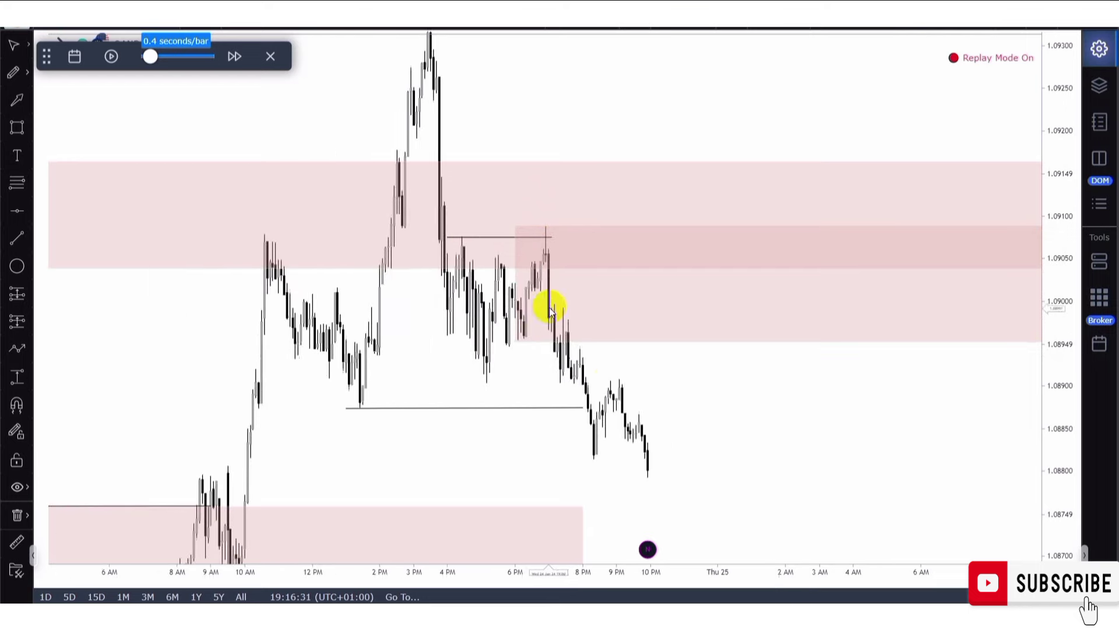
{"action": "scroll", "coordinate": [611, 380], "scroll_direction": "up", "scroll_amount": 2}
{"action": "left_click_drag", "start_coordinate": [613, 379], "coordinate": [512, 352]}
{"action": "scroll", "coordinate": [513, 350], "scroll_direction": "up", "scroll_amount": 2}
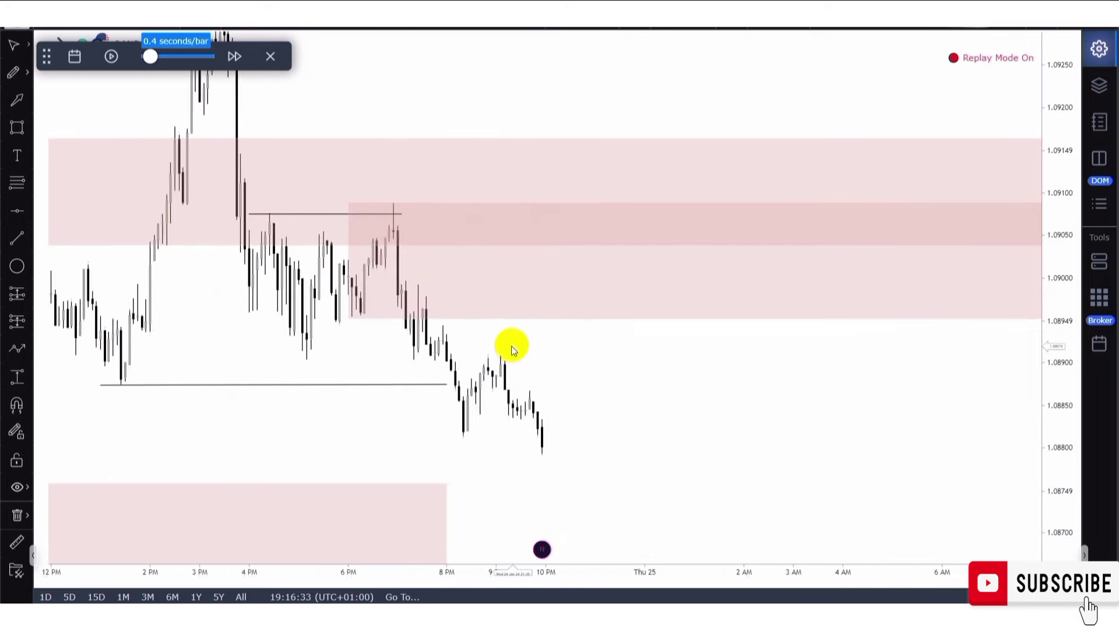
{"action": "scroll", "coordinate": [512, 349], "scroll_direction": "down", "scroll_amount": 4}
{"action": "scroll", "coordinate": [469, 330], "scroll_direction": "up", "scroll_amount": 3}
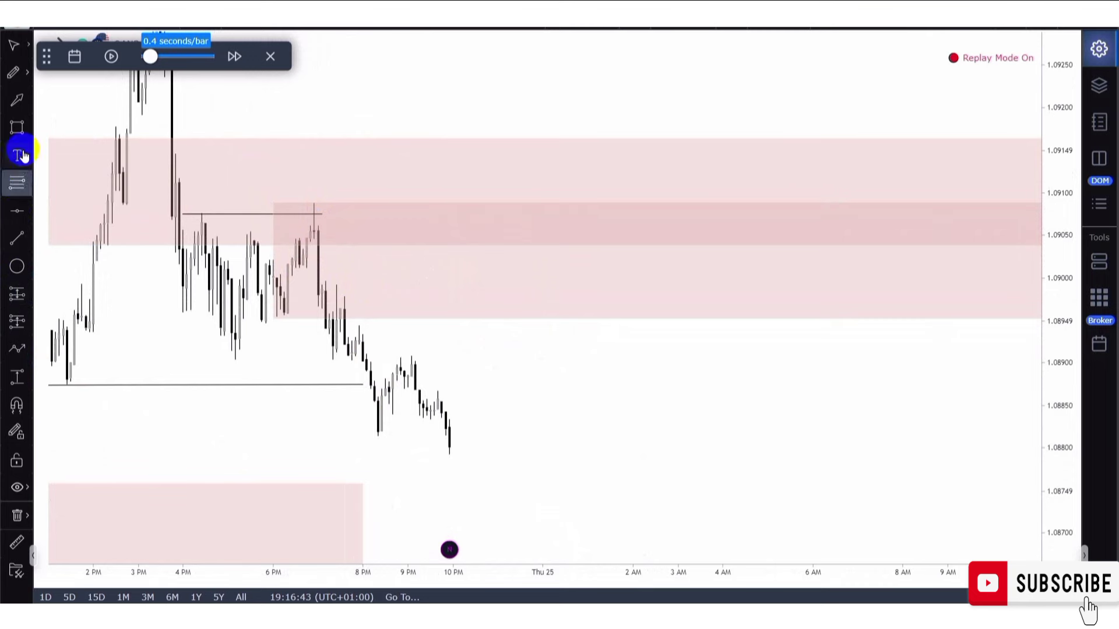
{"action": "left_click", "coordinate": [17, 128]}
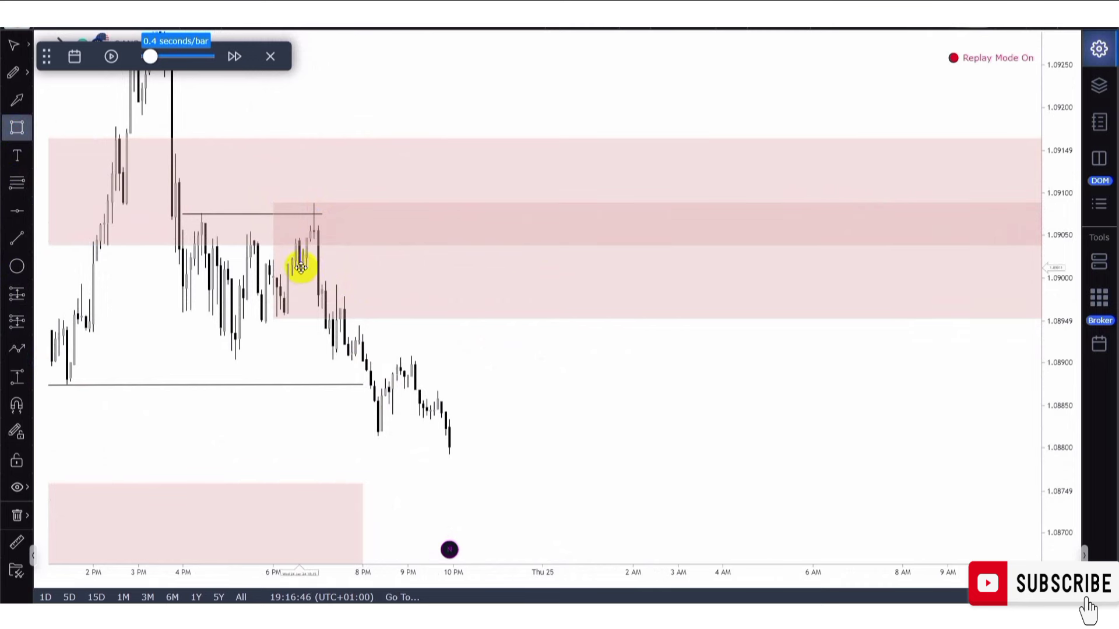
{"action": "left_click_drag", "start_coordinate": [300, 268], "coordinate": [831, 199]}
{"action": "left_click", "coordinate": [567, 360]}
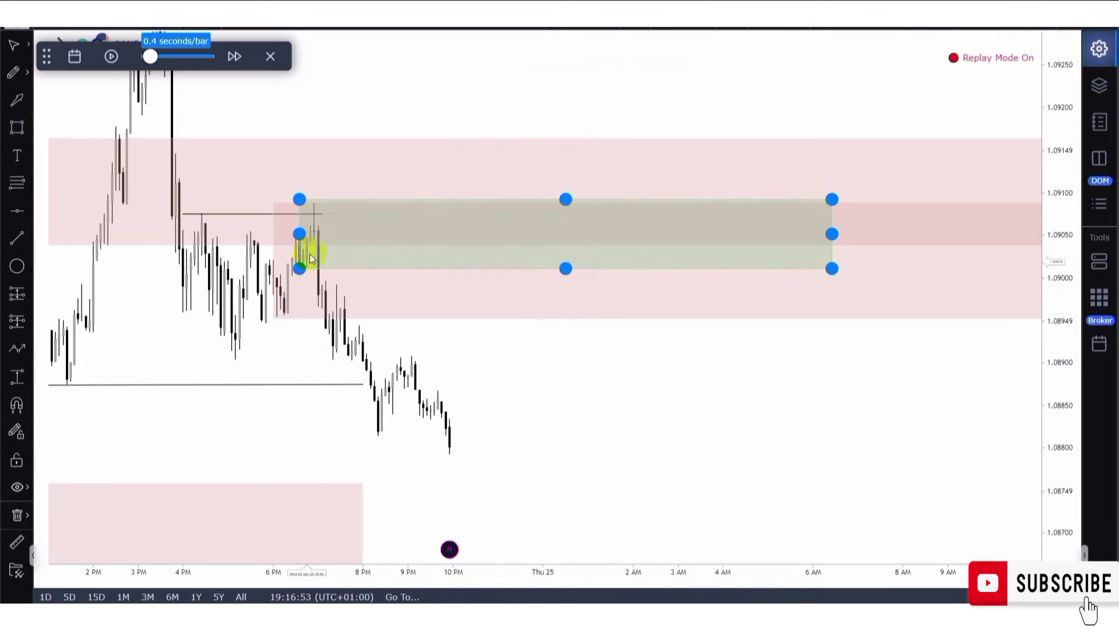
- Examine the decline from the refined zone through the structure line to the latest candle
{"action": "scroll", "coordinate": [641, 430], "scroll_direction": "down", "scroll_amount": 3}
{"action": "scroll", "coordinate": [642, 430], "scroll_direction": "up", "scroll_amount": 2}
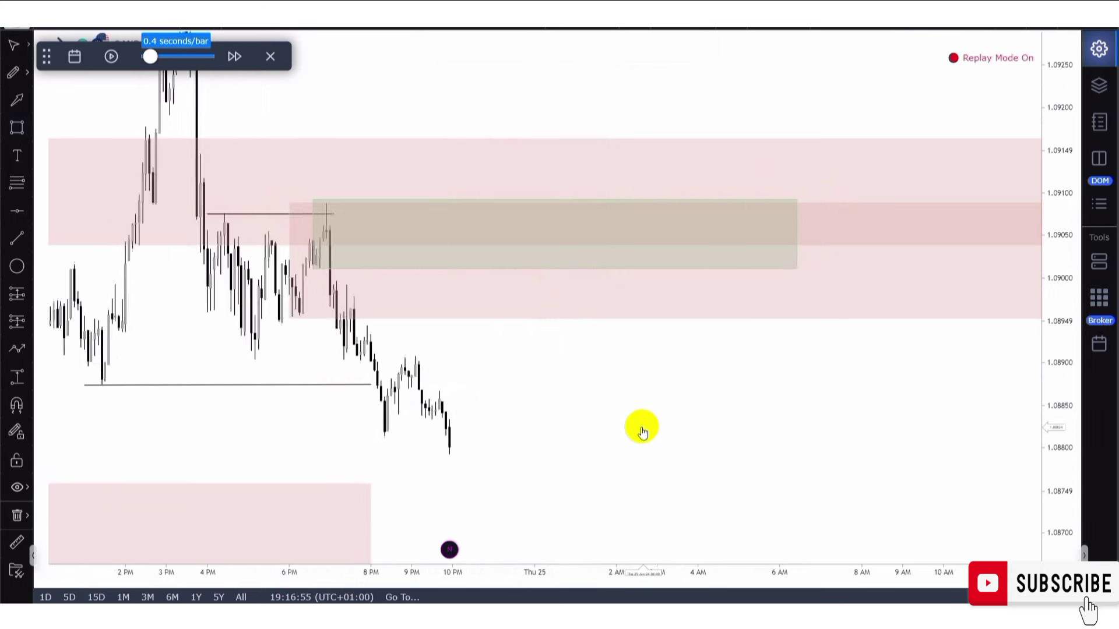
{"action": "left_click_drag", "start_coordinate": [641, 431], "coordinate": [779, 424]}
{"action": "scroll", "coordinate": [774, 417], "scroll_direction": "down", "scroll_amount": 2}
{"action": "scroll", "coordinate": [774, 417], "scroll_direction": "up", "scroll_amount": 1}
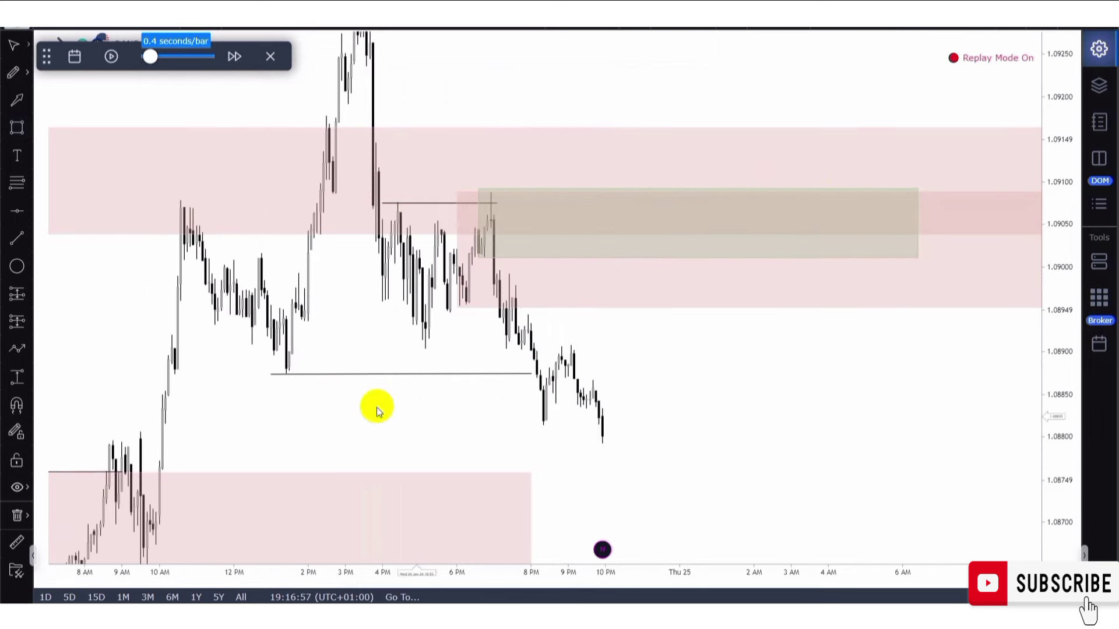
{"action": "scroll", "coordinate": [624, 382], "scroll_direction": "up", "scroll_amount": 1}
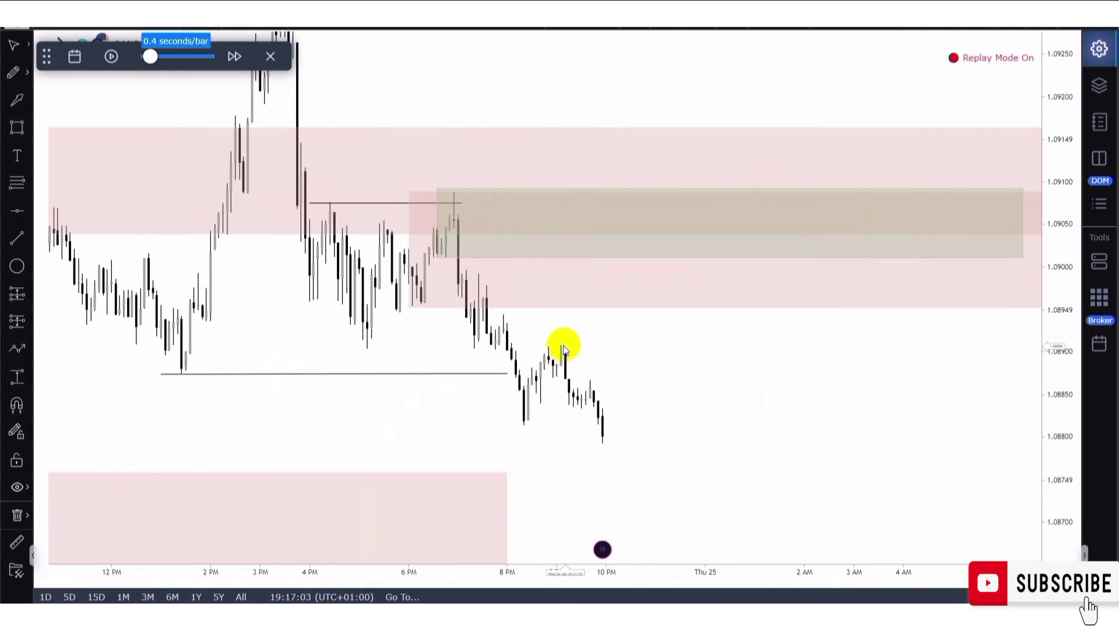
{"action": "left_click_drag", "start_coordinate": [609, 341], "coordinate": [575, 283]}
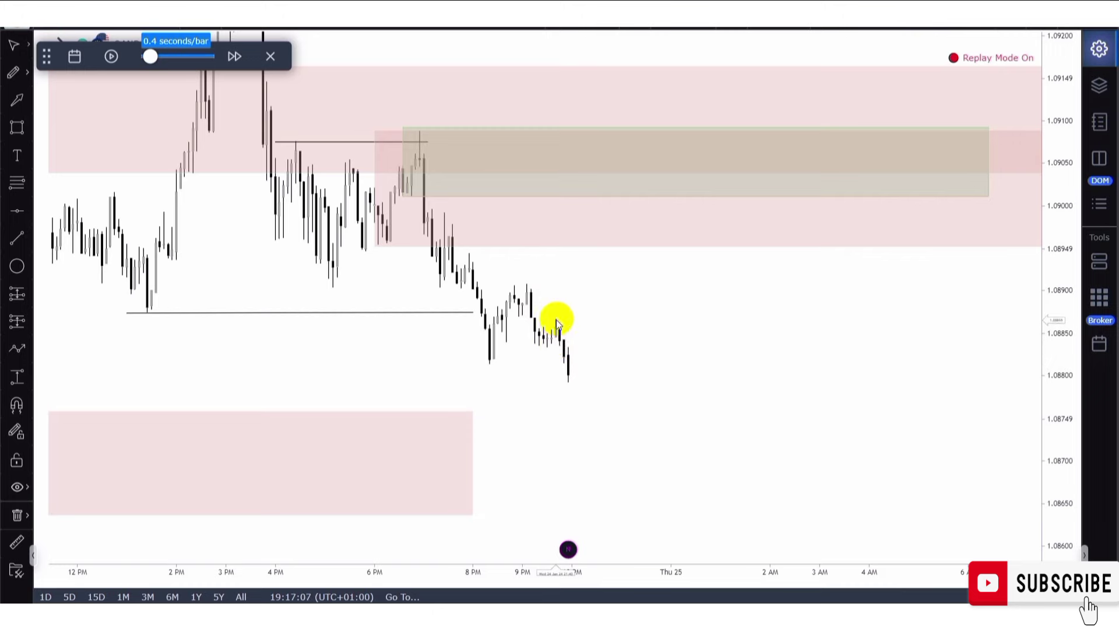
{"action": "scroll", "coordinate": [557, 322], "scroll_direction": "down", "scroll_amount": 5}
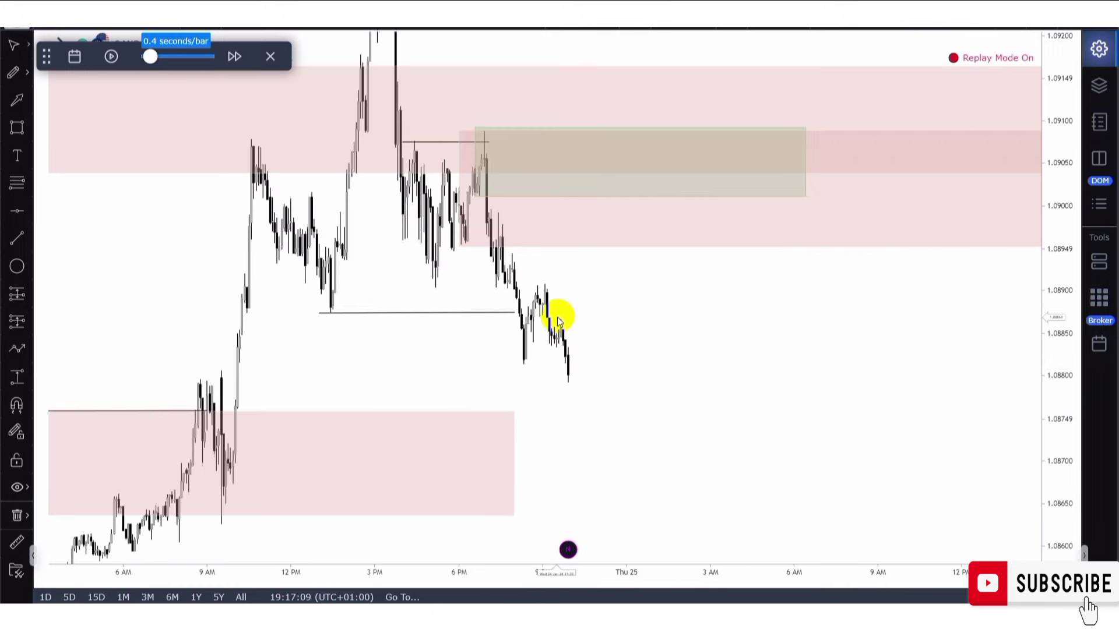
{"action": "scroll", "coordinate": [558, 321], "scroll_direction": "up", "scroll_amount": 4}
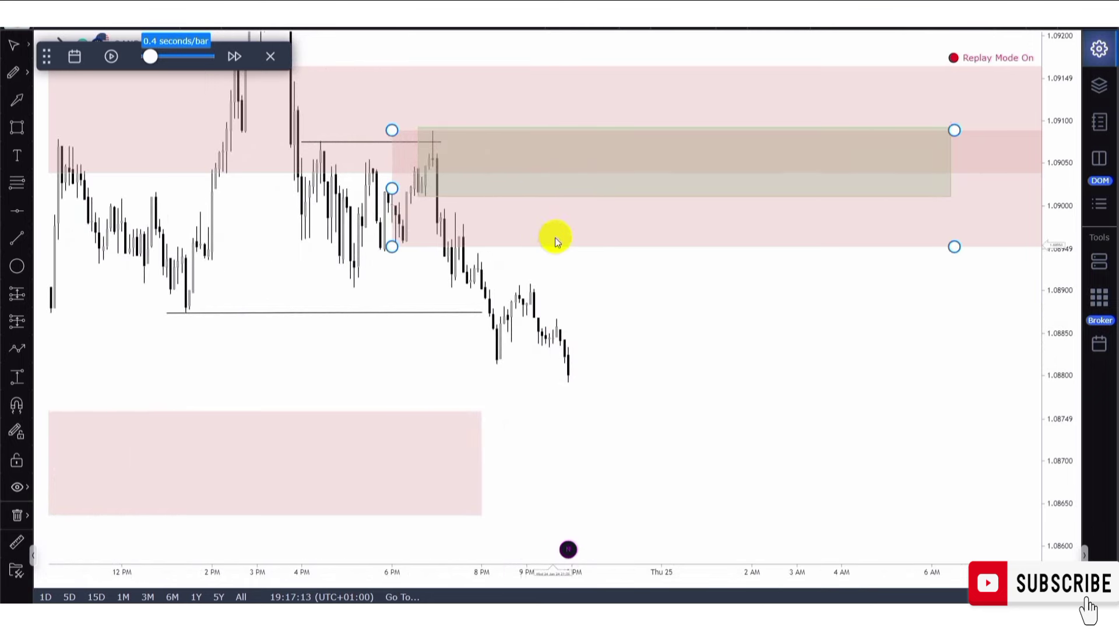
{"action": "mouse_move", "coordinate": [517, 249]}
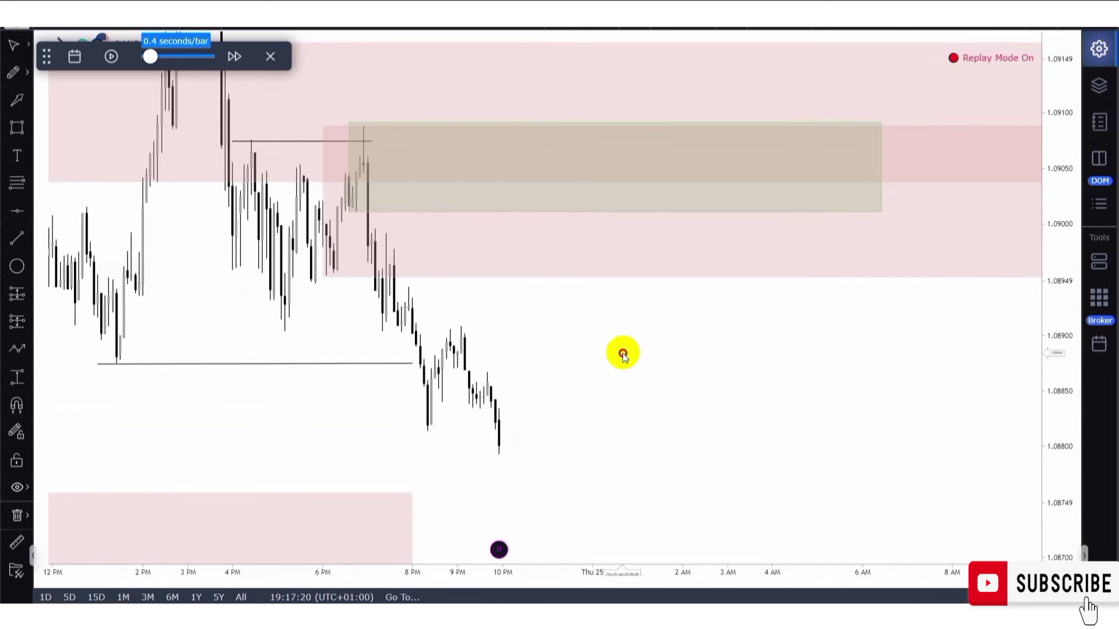
{"action": "left_click_drag", "start_coordinate": [622, 352], "coordinate": [635, 374]}
- Place a short position over the refined zone with its entry at about 1.0903 and its stop at about 1.0910
{"action": "left_click", "coordinate": [17, 239]}
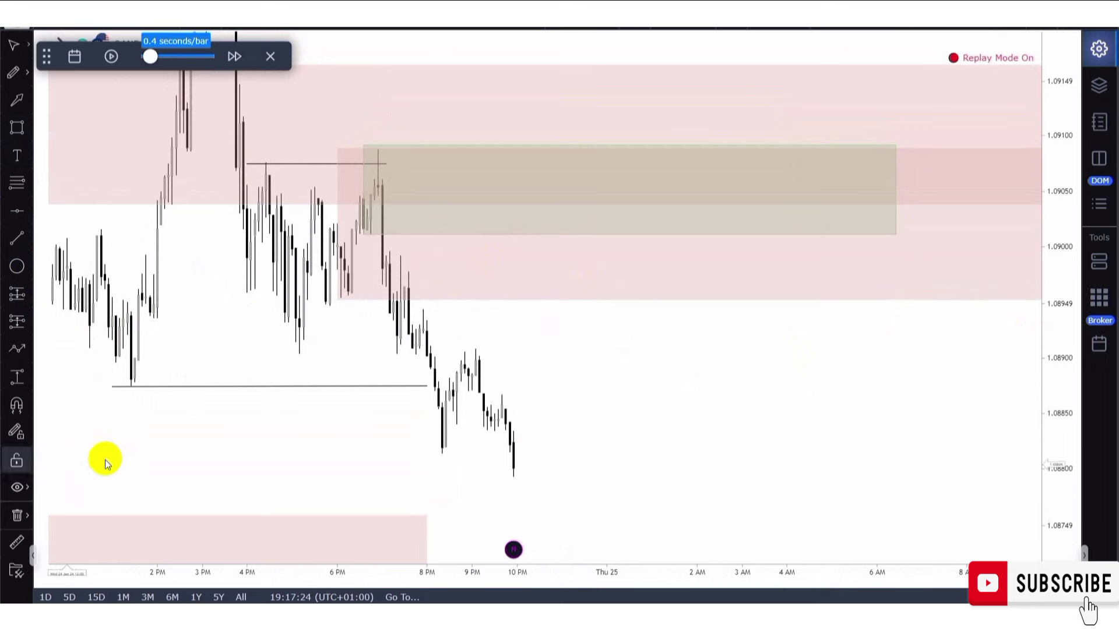
{"action": "left_click", "coordinate": [17, 321]}
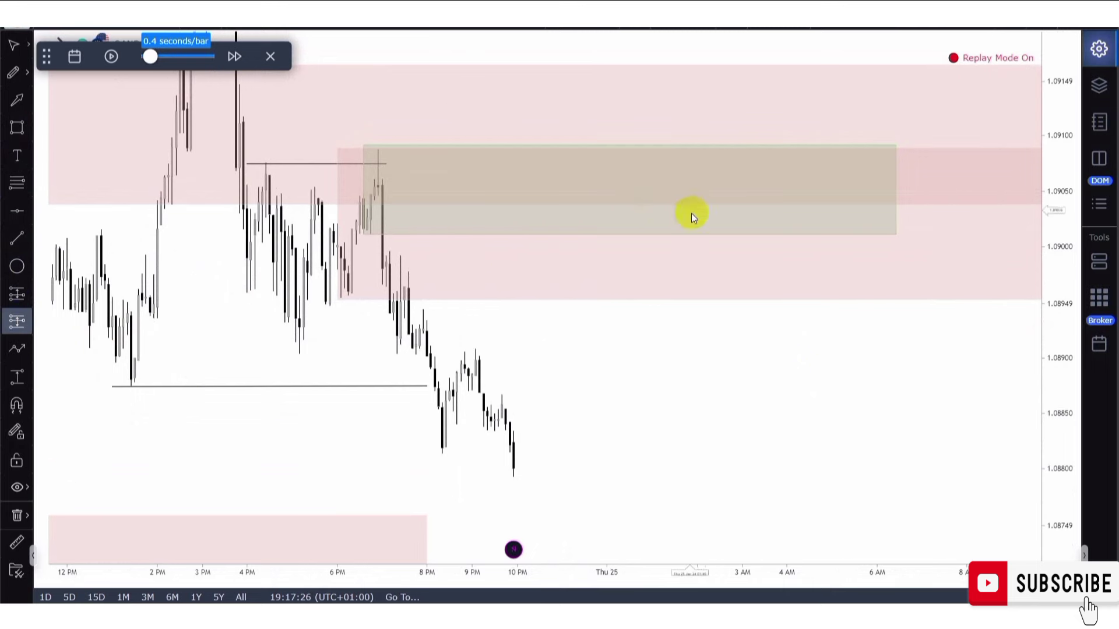
{"action": "left_click", "coordinate": [700, 236]}
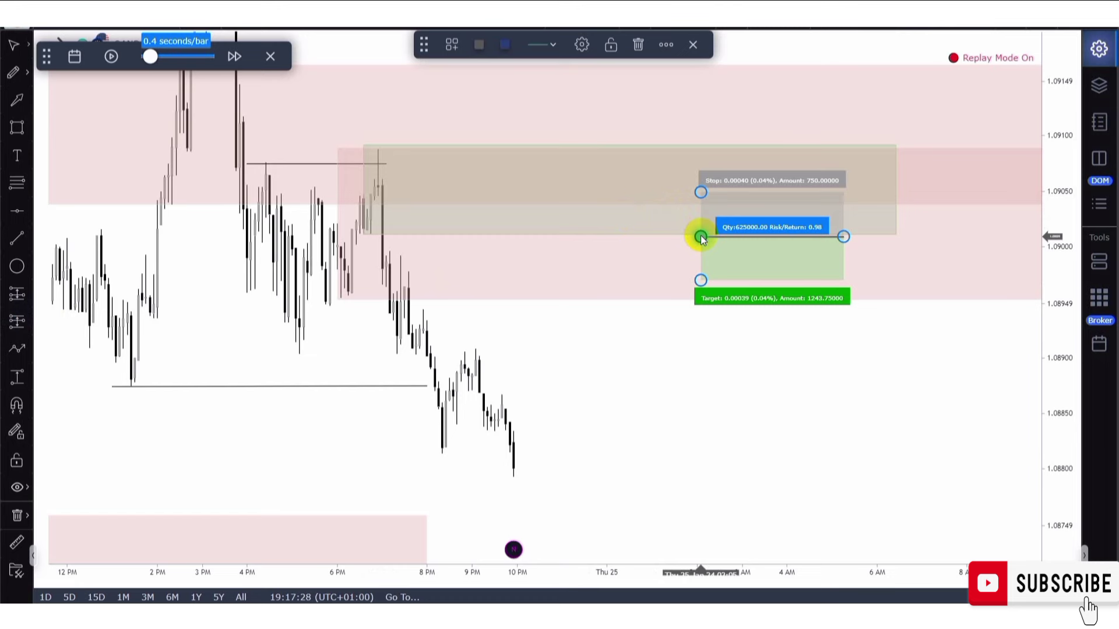
{"action": "left_click_drag", "start_coordinate": [702, 239], "coordinate": [701, 236]}
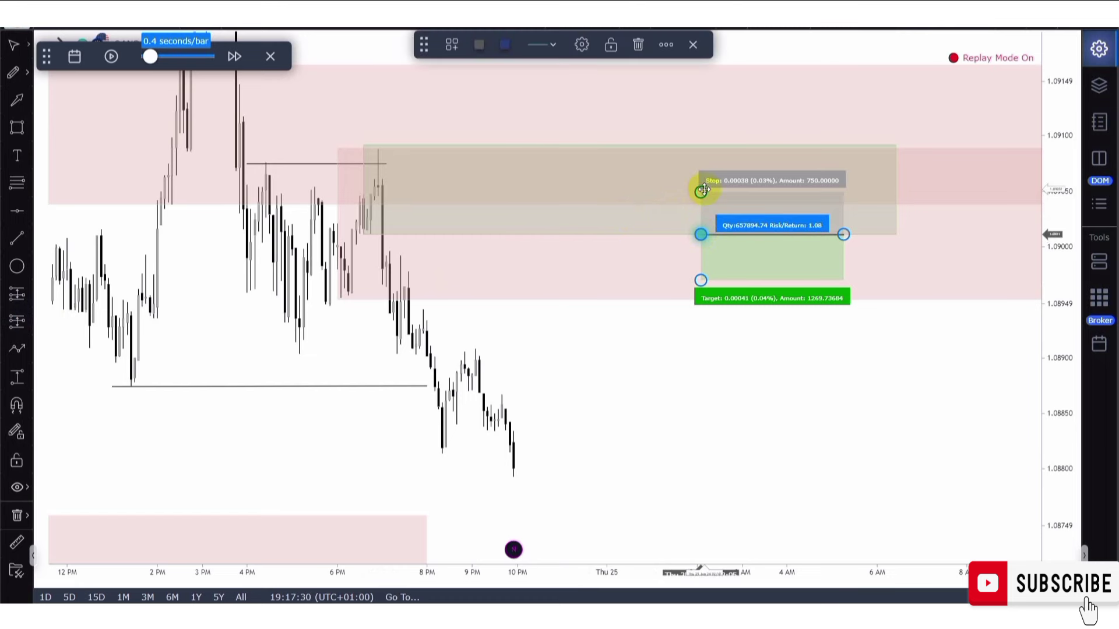
{"action": "left_click_drag", "start_coordinate": [700, 191], "coordinate": [691, 134]}
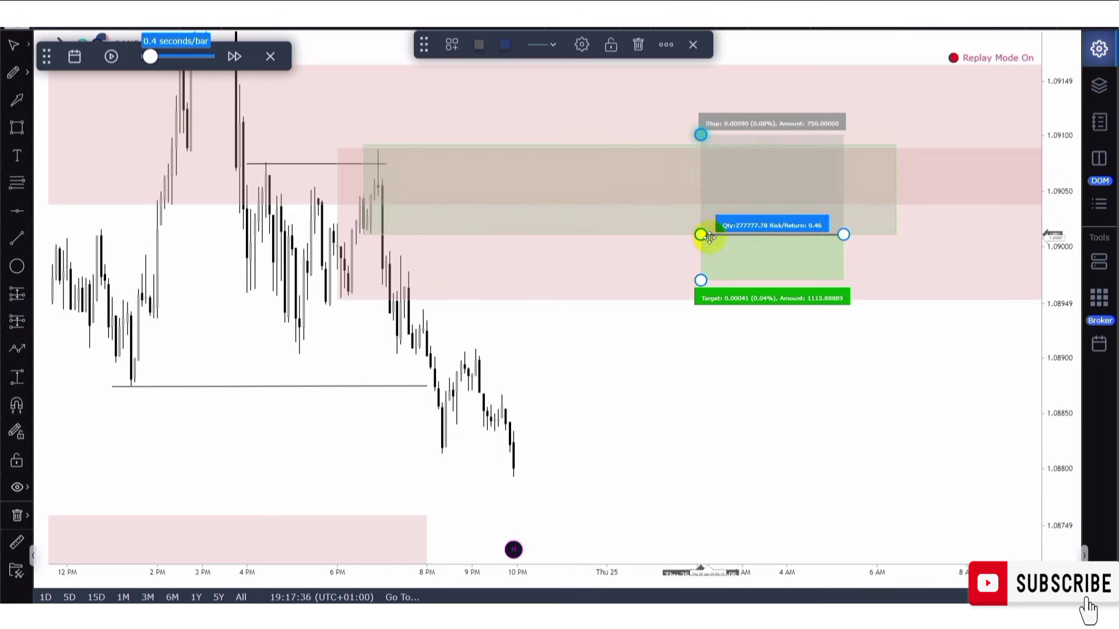
{"action": "left_click_drag", "start_coordinate": [701, 234], "coordinate": [704, 214]}
{"action": "left_click", "coordinate": [386, 229]}
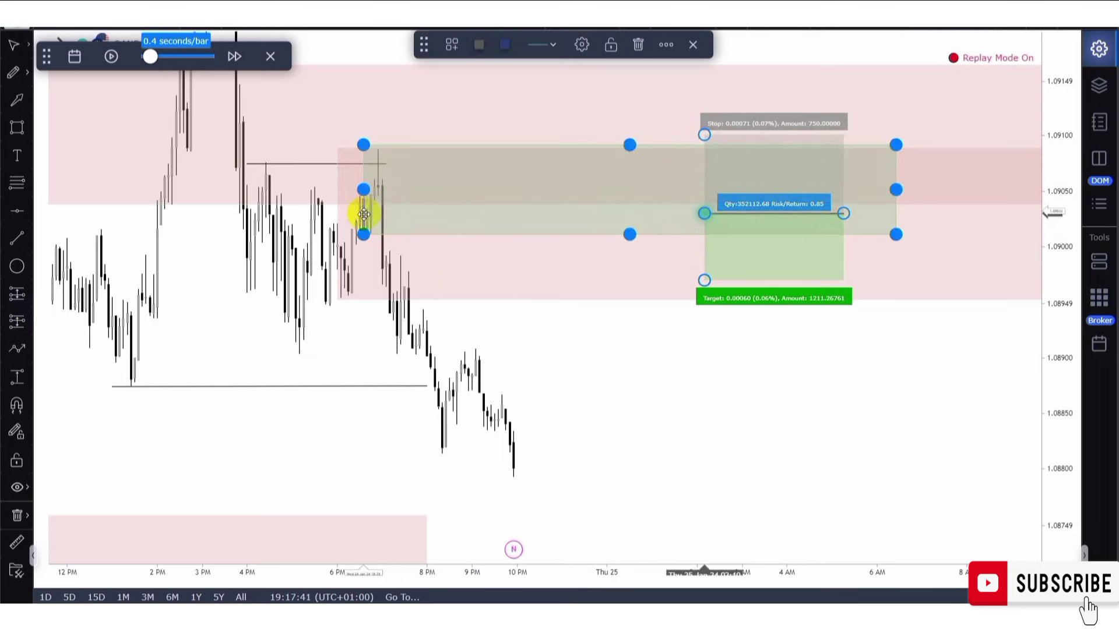
- Switch to a higher timeframe and lower the short position's target to about 1.0823, just above the swing low after the latest BOS line
{"action": "scroll", "coordinate": [711, 308], "scroll_direction": "down", "scroll_amount": 5}
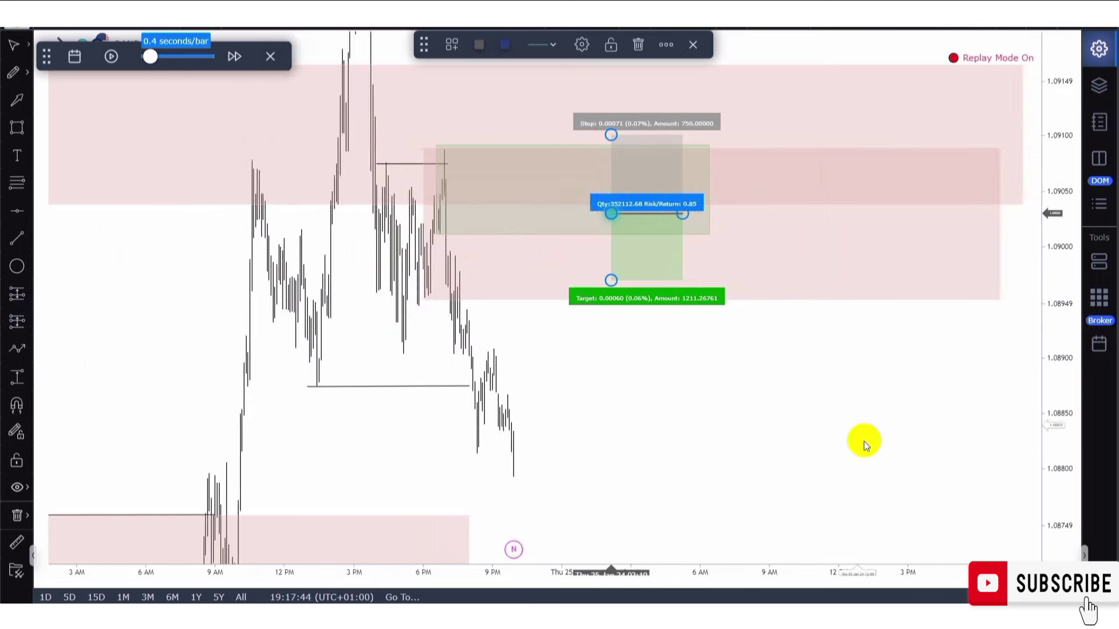
{"action": "left_click_drag", "start_coordinate": [864, 442], "coordinate": [899, 358]}
{"action": "left_click_drag", "start_coordinate": [1063, 259], "coordinate": [1081, 392]}
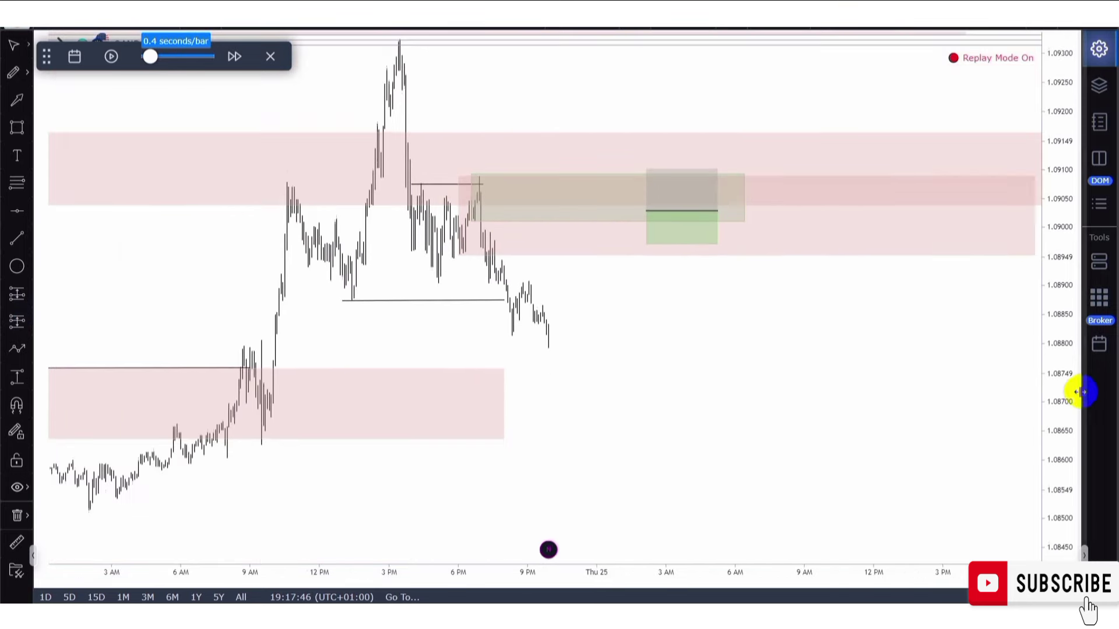
{"action": "scroll", "coordinate": [475, 238], "scroll_direction": "down", "scroll_amount": 3}
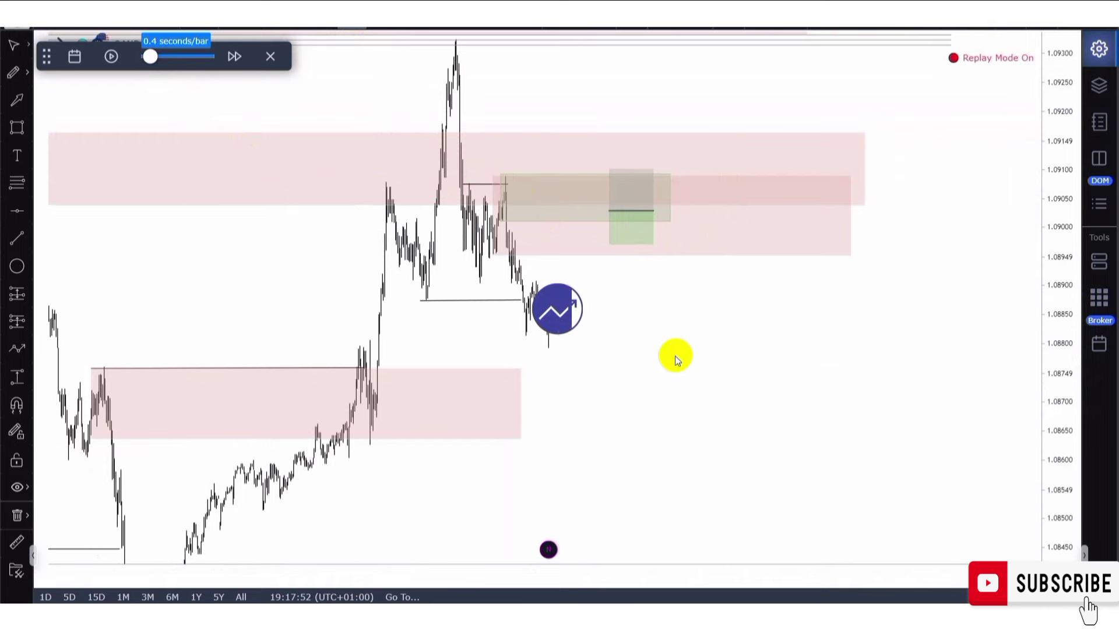
{"action": "scroll", "coordinate": [648, 332], "scroll_direction": "down", "scroll_amount": 5}
{"action": "scroll", "coordinate": [647, 331], "scroll_direction": "up", "scroll_amount": 5}
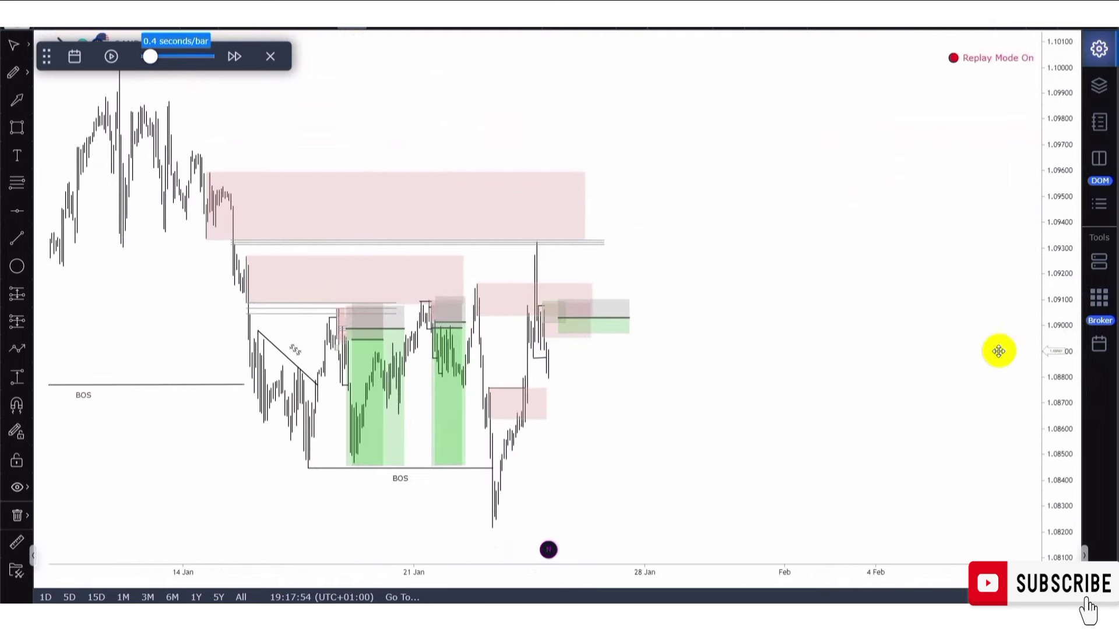
{"action": "mouse_move", "coordinate": [1059, 379]}
{"action": "left_mouse_down"}
{"action": "mouse_move", "coordinate": [825, 282]}
{"action": "mouse_move", "coordinate": [851, 165]}
{"action": "left_mouse_up"}
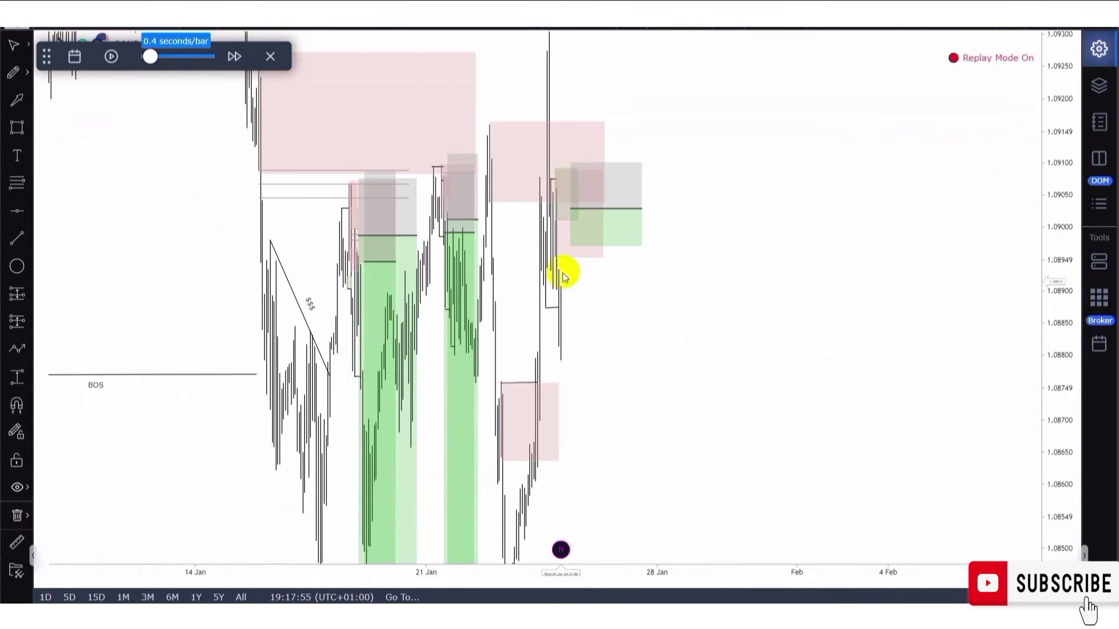
{"action": "left_click", "coordinate": [569, 247]}
{"action": "left_click_drag", "start_coordinate": [570, 246], "coordinate": [570, 495]}
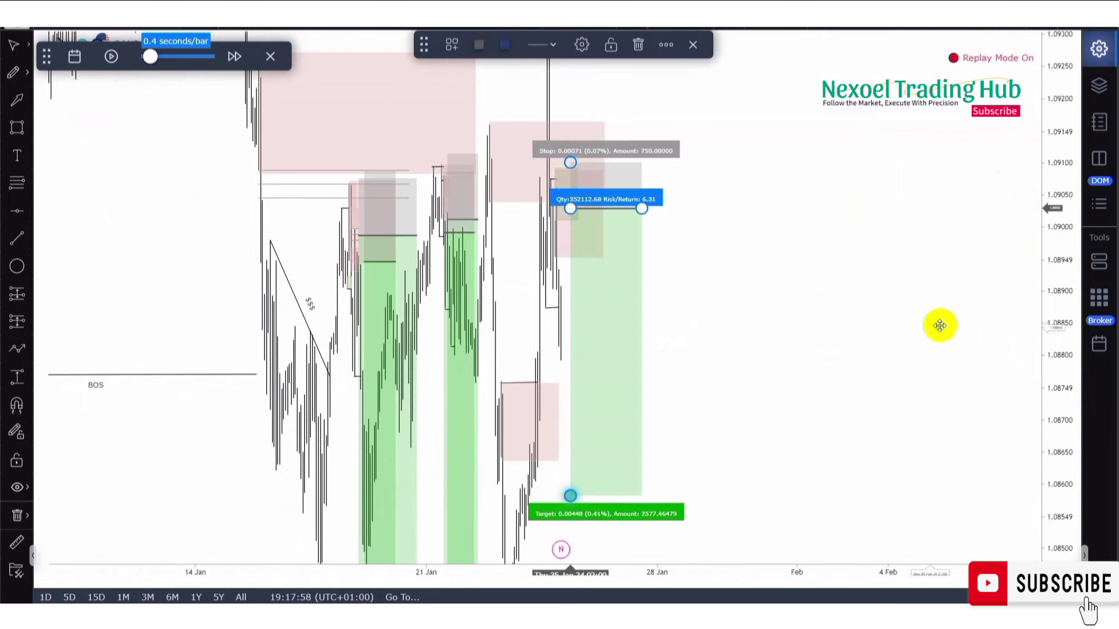
{"action": "mouse_move", "coordinate": [1062, 406]}
{"action": "left_mouse_down"}
{"action": "mouse_move", "coordinate": [1059, 389]}
{"action": "mouse_move", "coordinate": [1067, 504]}
{"action": "left_mouse_up"}
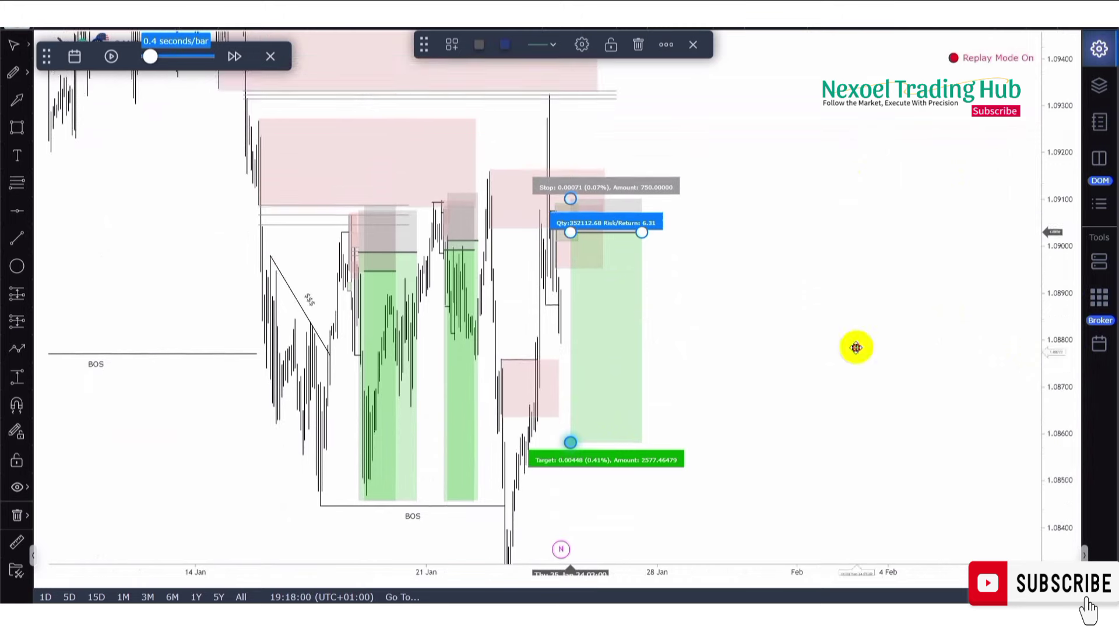
{"action": "left_click_drag", "start_coordinate": [857, 347], "coordinate": [831, 193]}
{"action": "left_click", "coordinate": [543, 286]}
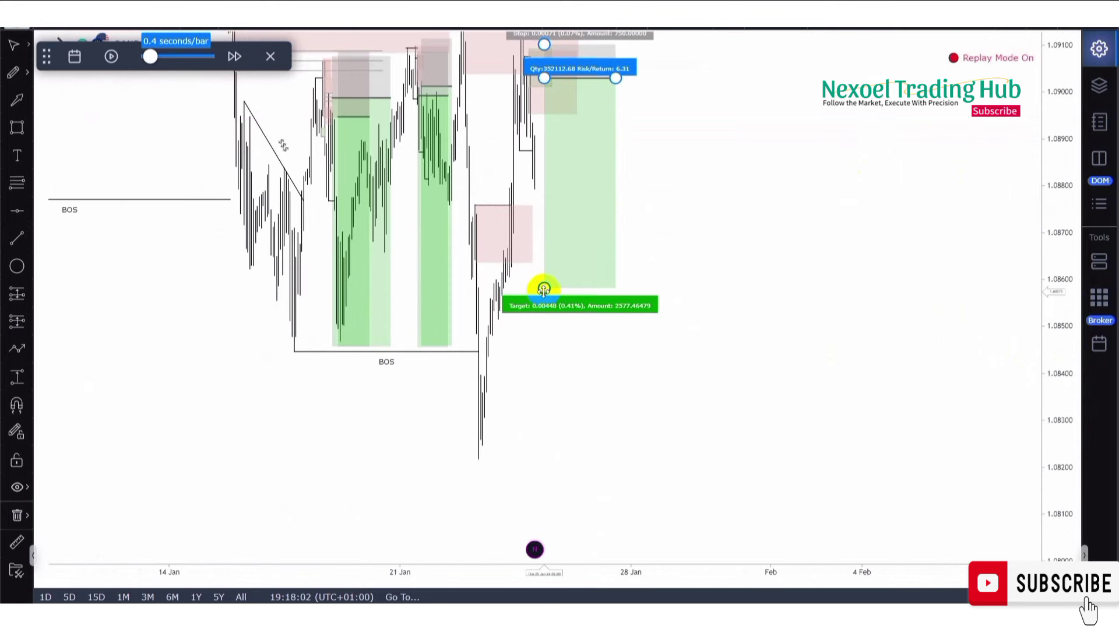
{"action": "left_click_drag", "start_coordinate": [543, 289], "coordinate": [551, 453]}
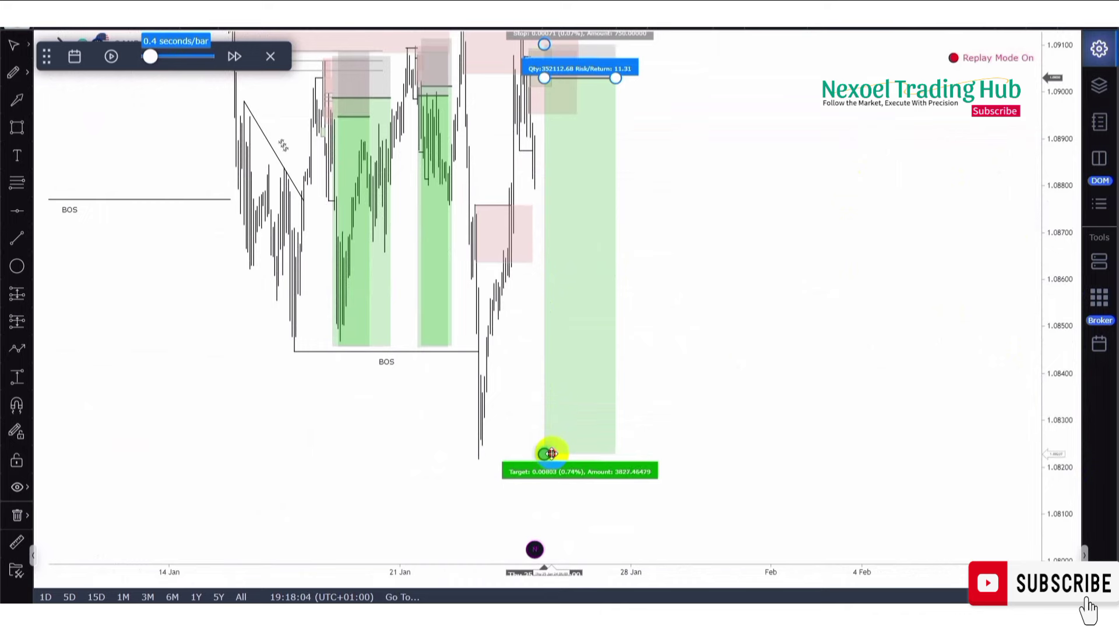
- Switch the chart back to a lower timeframe around the short position's entry and the refined zone
{"action": "left_click", "coordinate": [690, 271]}
{"action": "scroll", "coordinate": [688, 270], "scroll_direction": "up", "scroll_amount": 3}
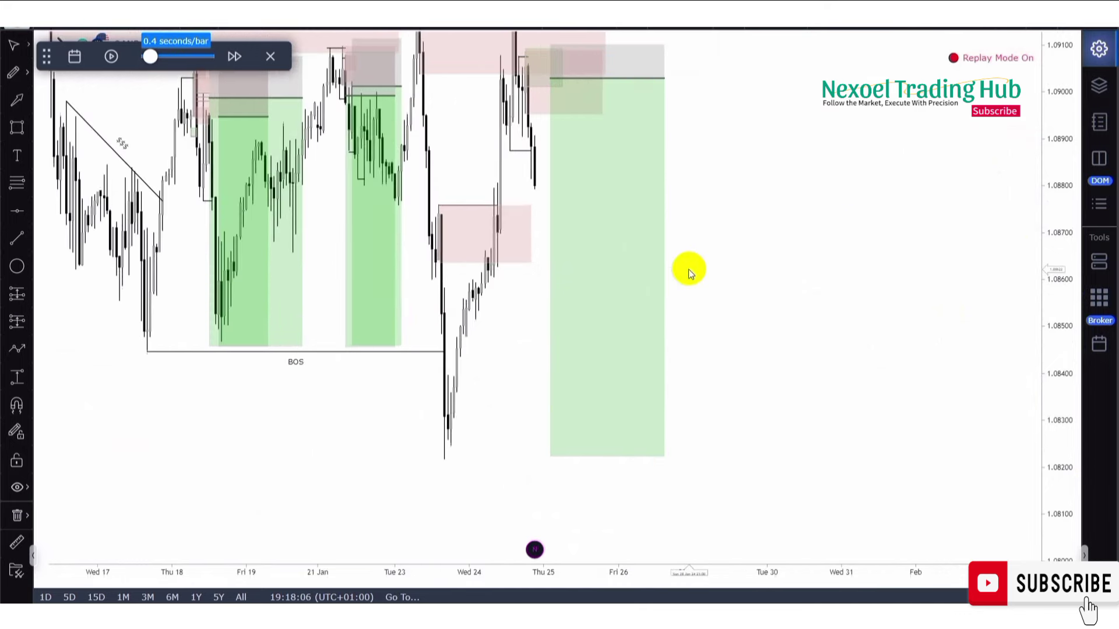
{"action": "scroll", "coordinate": [688, 270], "scroll_direction": "up", "scroll_amount": 4}
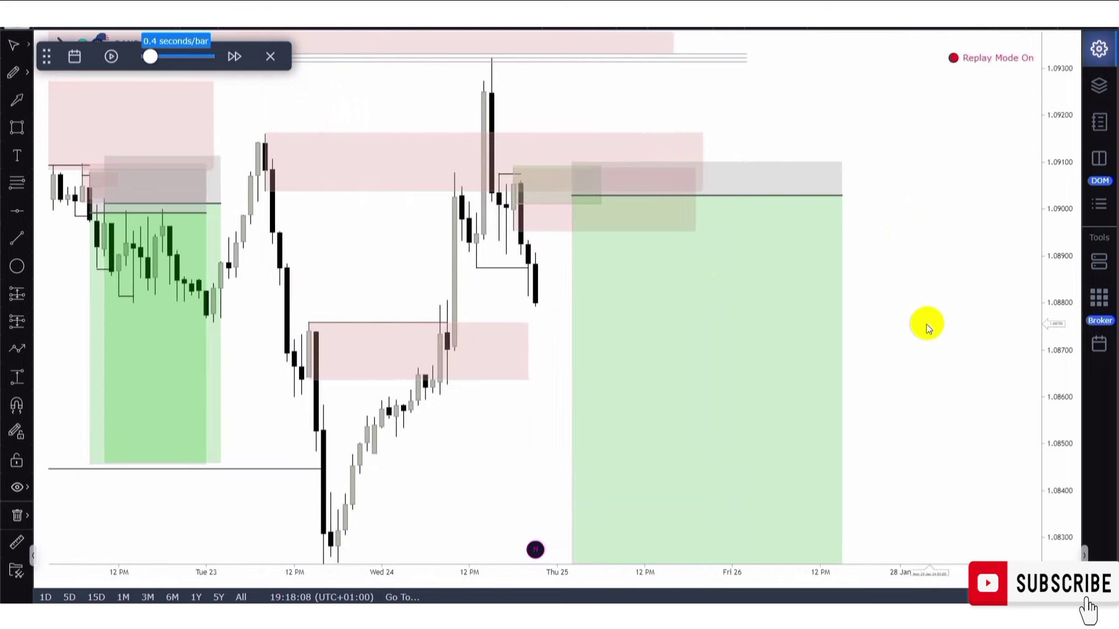
{"action": "mouse_move", "coordinate": [207, 28]}
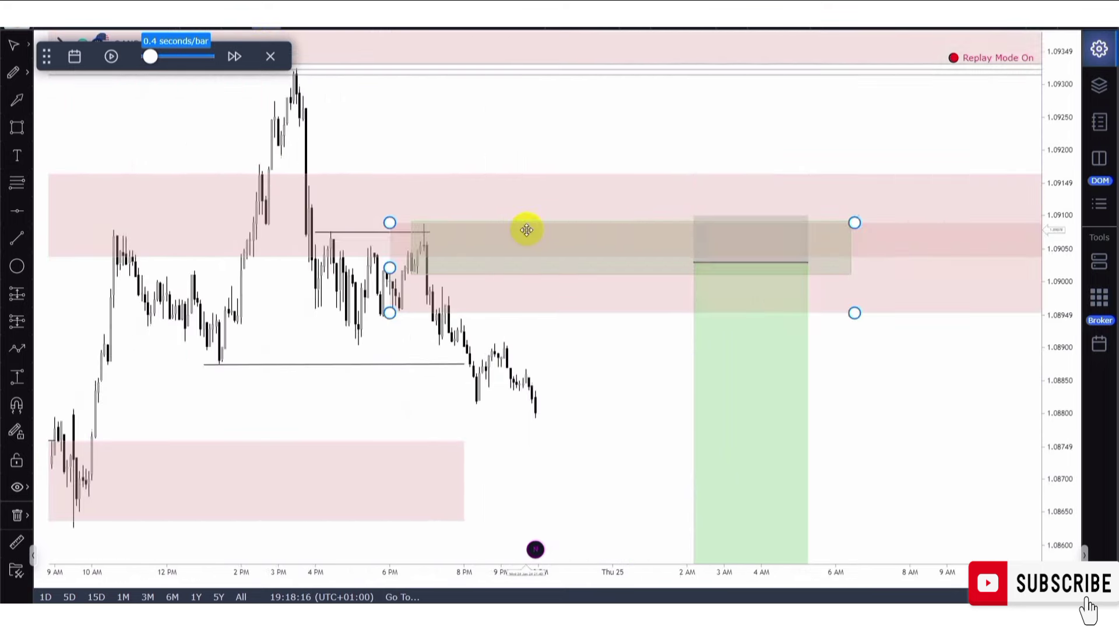
- Switch to a higher timeframe and mark the price gap below the supply zone with parallel lines from about 1.0895 to 1.0893
{"action": "scroll", "coordinate": [526, 210], "scroll_direction": "down", "scroll_amount": 2}
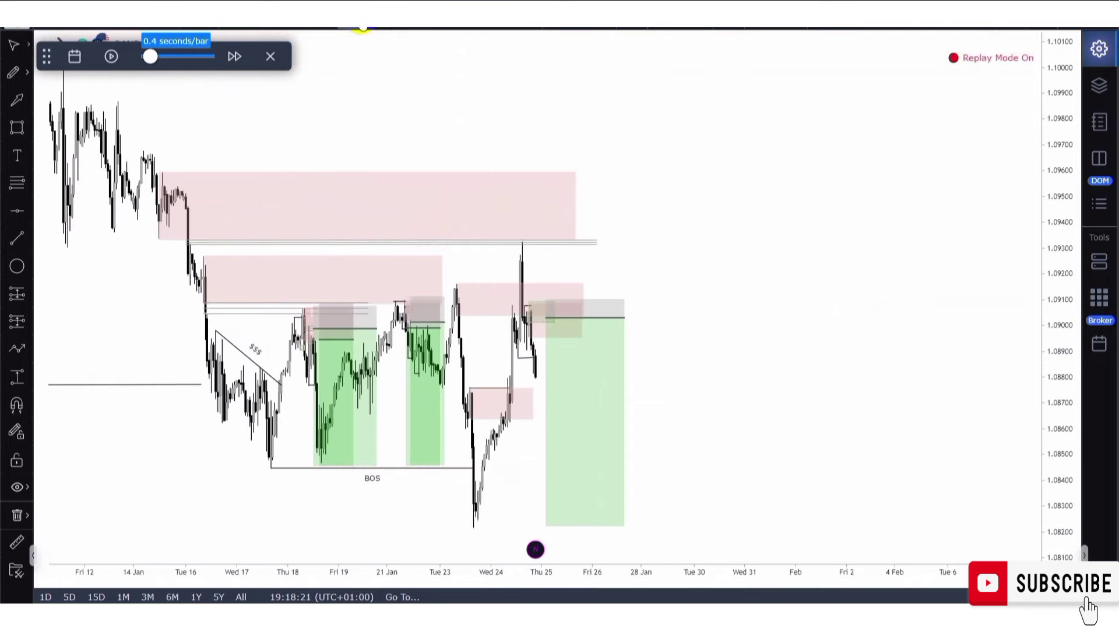
{"action": "scroll", "coordinate": [455, 277], "scroll_direction": "up", "scroll_amount": 3}
{"action": "scroll", "coordinate": [456, 278], "scroll_direction": "up", "scroll_amount": 5}
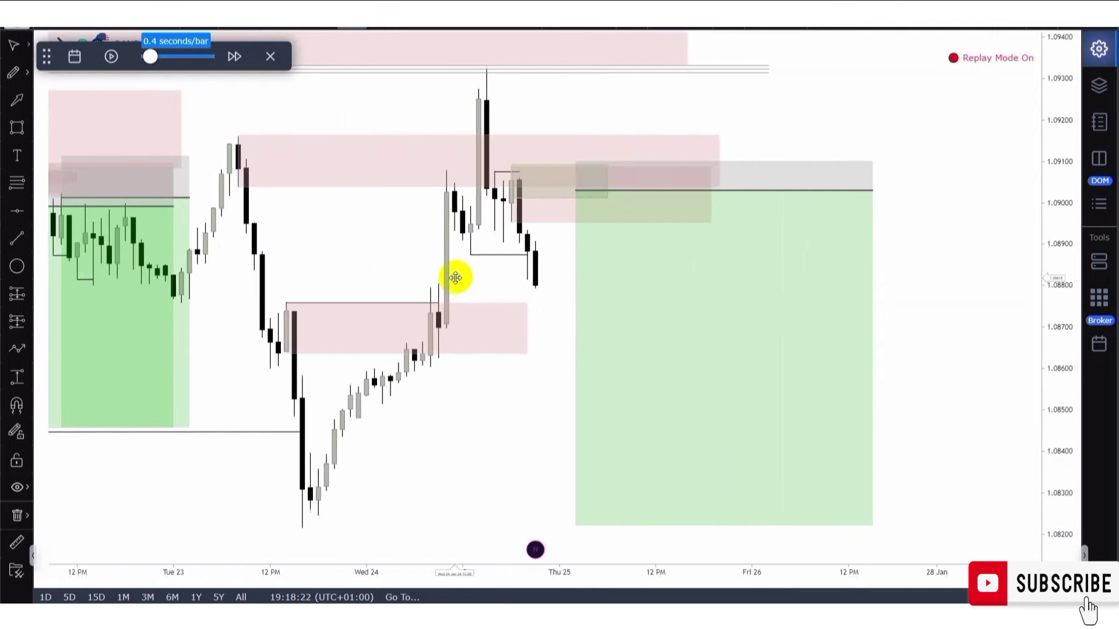
{"action": "left_click", "coordinate": [499, 241]}
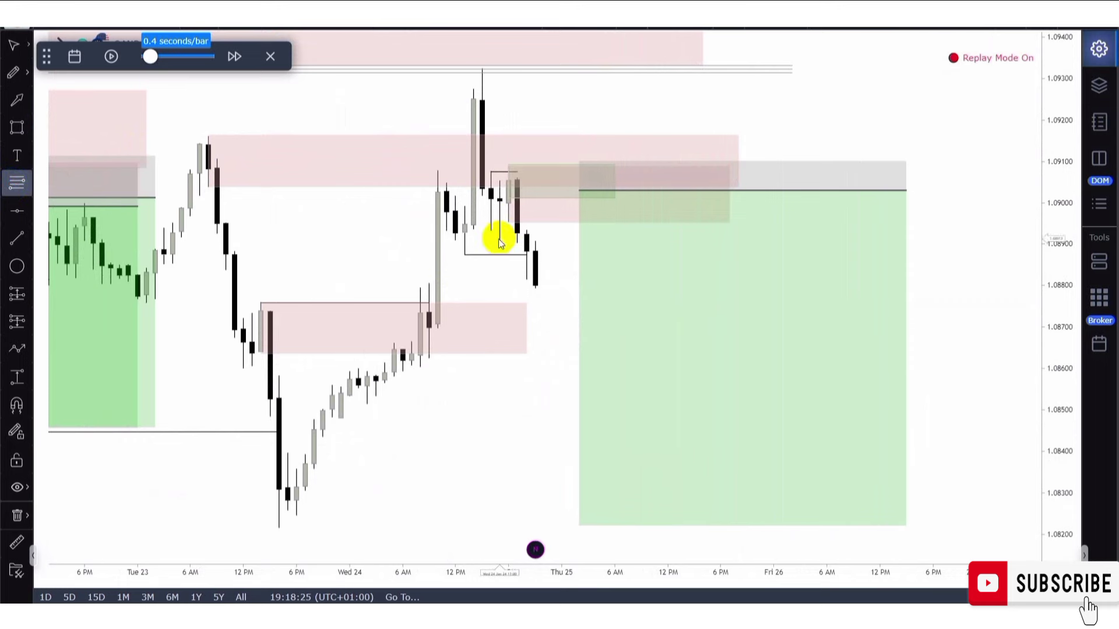
{"action": "mouse_move", "coordinate": [509, 223]}
{"action": "left_mouse_down"}
{"action": "mouse_move", "coordinate": [684, 238]}
{"action": "mouse_move", "coordinate": [794, 230]}
{"action": "left_mouse_up"}
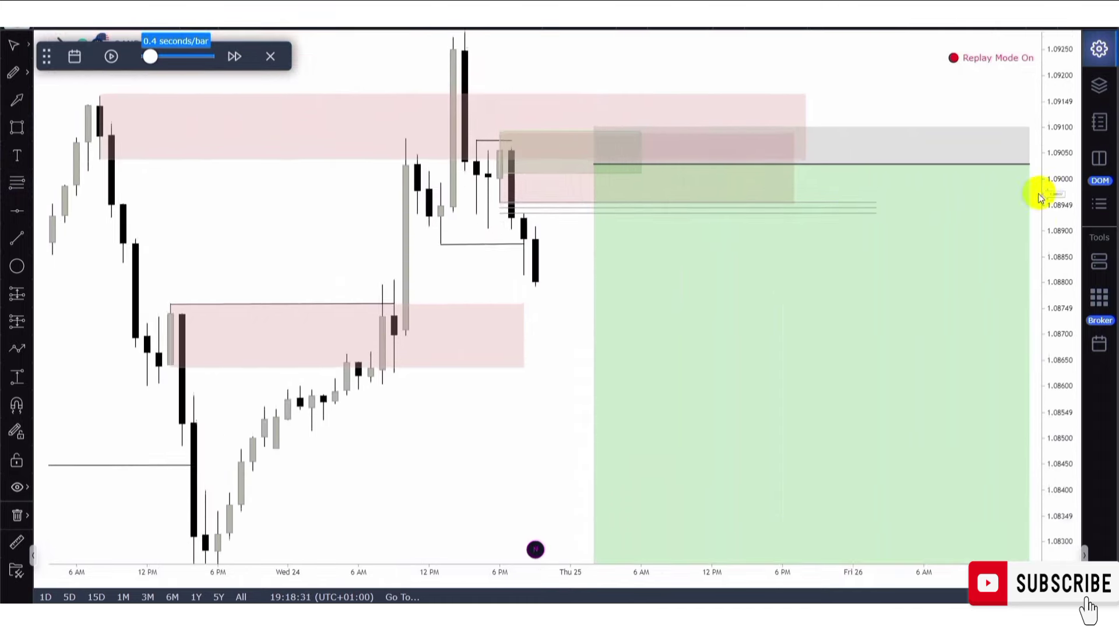
{"action": "left_click_drag", "start_coordinate": [1040, 195], "coordinate": [1040, 157]}
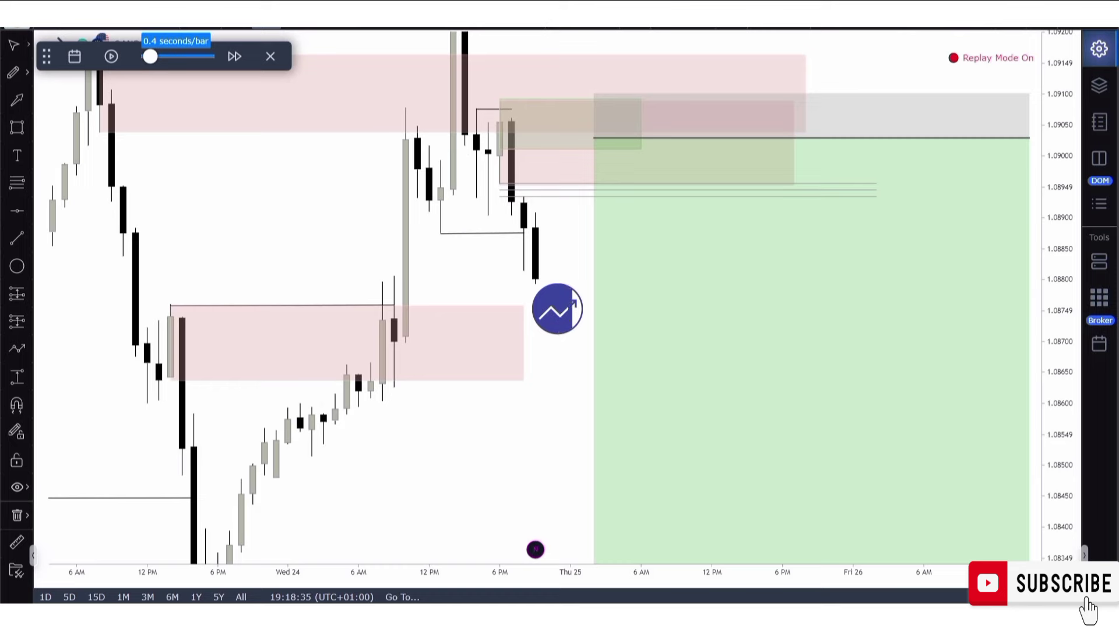
- Switch back to a lower timeframe and examine the pullbacks below the marked gap and the broken structure line
{"action": "scroll", "coordinate": [490, 289], "scroll_direction": "down", "scroll_amount": 6}
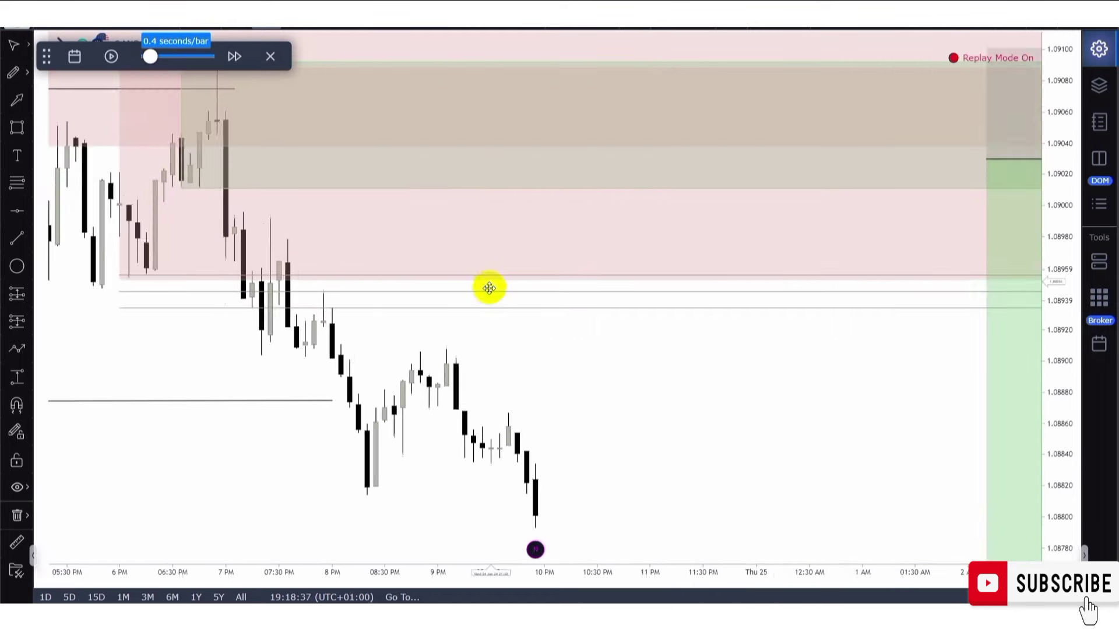
{"action": "scroll", "coordinate": [486, 314], "scroll_direction": "down", "scroll_amount": 4}
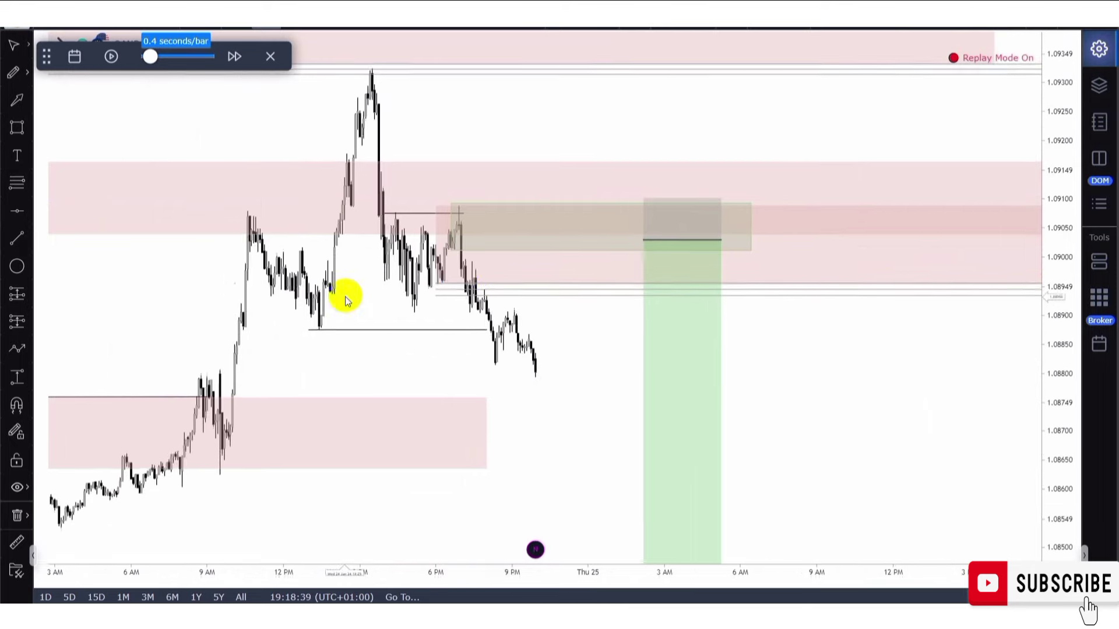
{"action": "scroll", "coordinate": [373, 277], "scroll_direction": "up", "scroll_amount": 3}
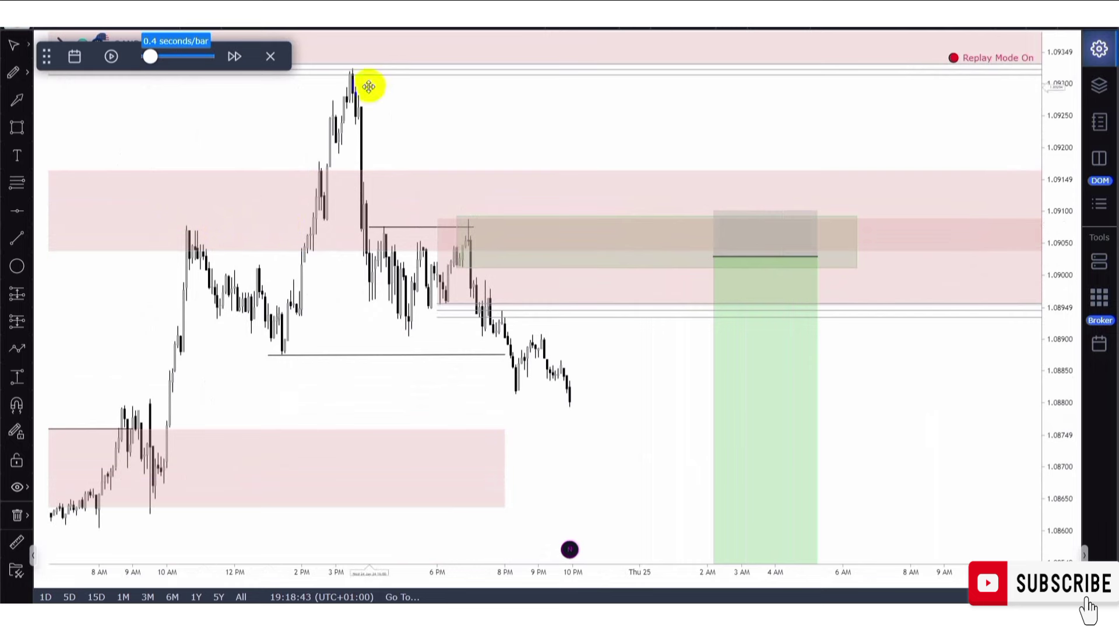
{"action": "left_click", "coordinate": [272, 353]}
{"action": "left_click", "coordinate": [488, 360]}
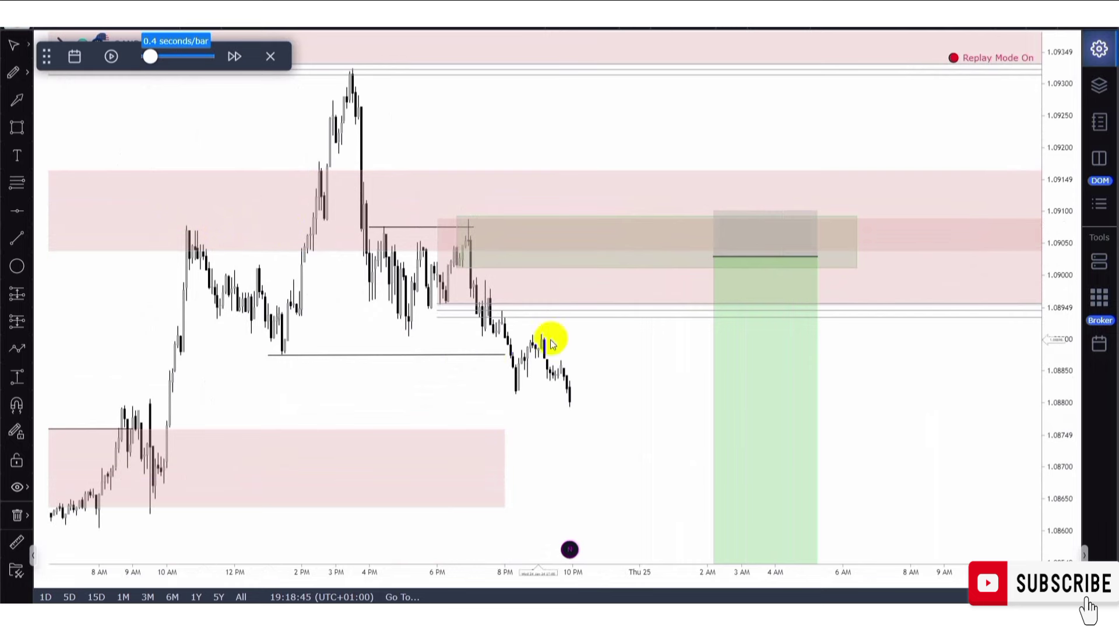
{"action": "scroll", "coordinate": [550, 362], "scroll_direction": "up", "scroll_amount": 2}
{"action": "left_click_drag", "start_coordinate": [1061, 394], "coordinate": [1030, 259]}
{"action": "left_click_drag", "start_coordinate": [583, 392], "coordinate": [554, 374]}
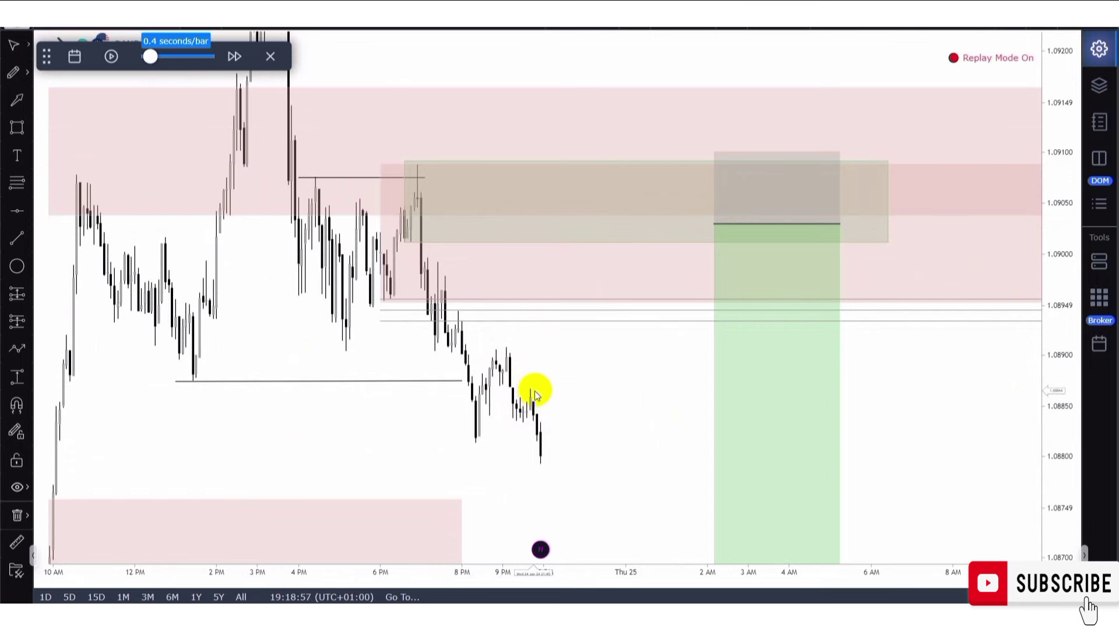
{"action": "left_click_drag", "start_coordinate": [541, 391], "coordinate": [507, 375]}
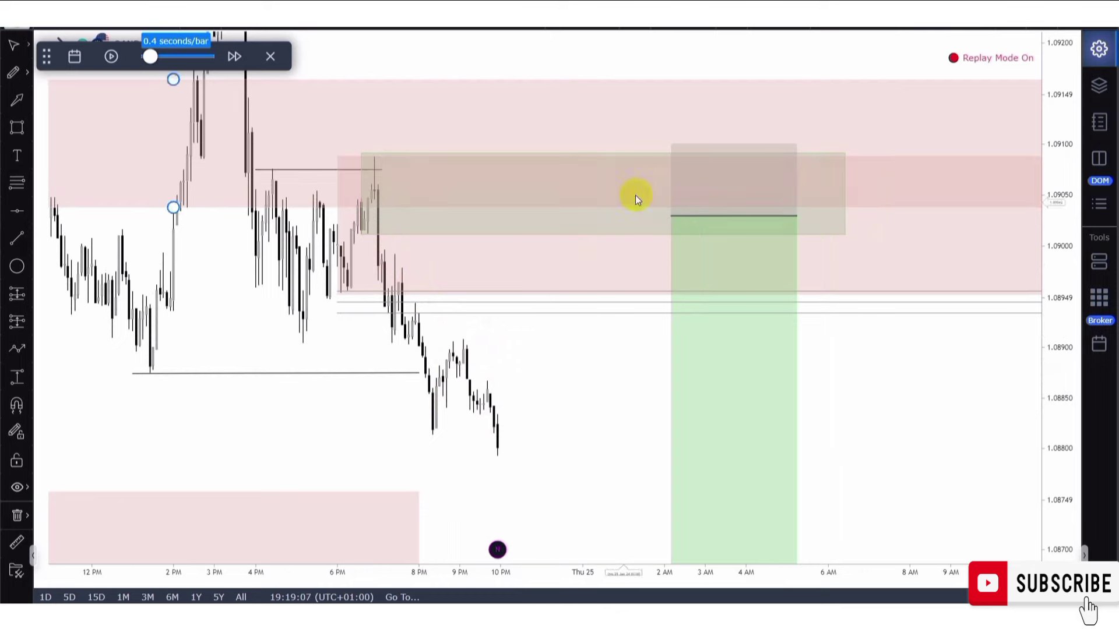
{"action": "left_click_drag", "start_coordinate": [582, 372], "coordinate": [577, 349]}
{"action": "scroll", "coordinate": [577, 347], "scroll_direction": "down", "scroll_amount": 5}
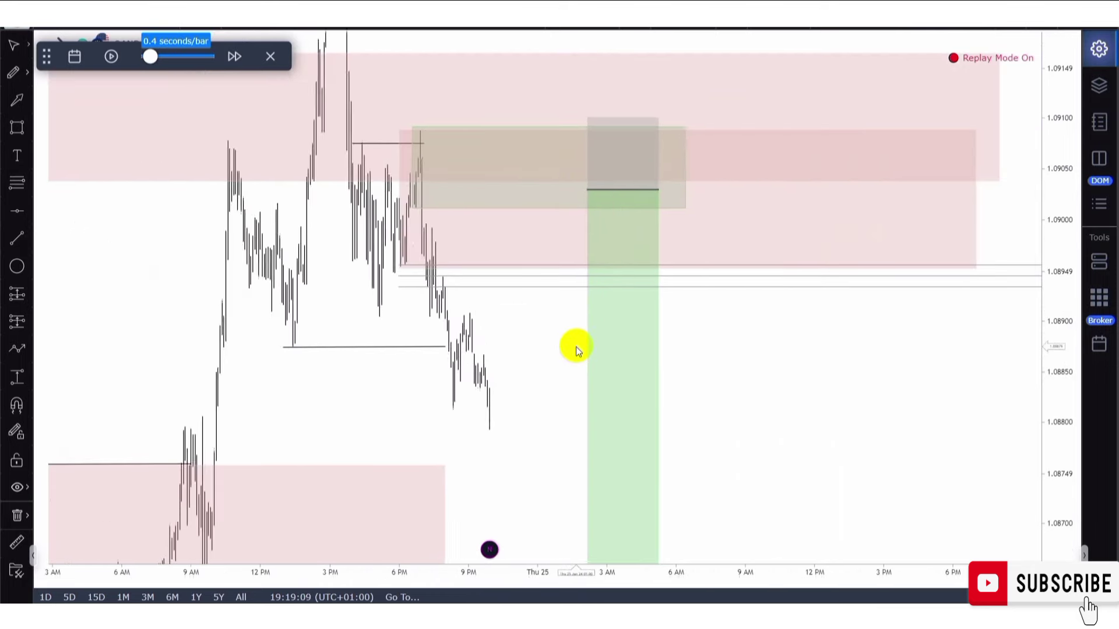
{"action": "scroll", "coordinate": [536, 349], "scroll_direction": "up", "scroll_amount": 4}
{"action": "scroll", "coordinate": [536, 351], "scroll_direction": "up", "scroll_amount": 4}
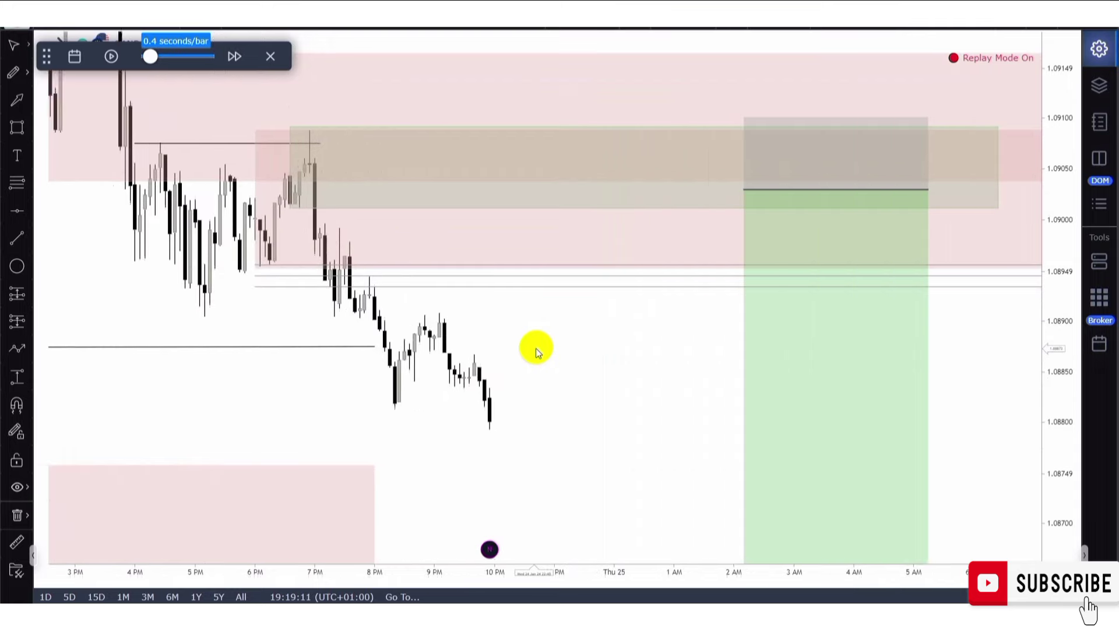
- Examine the latest decline against the lower zone around 1.0864 to 1.0876 and the wick low at its edge
{"action": "left_click_drag", "start_coordinate": [535, 352], "coordinate": [709, 299]}
{"action": "scroll", "coordinate": [645, 332], "scroll_direction": "down", "scroll_amount": 5}
{"action": "scroll", "coordinate": [645, 331], "scroll_direction": "up", "scroll_amount": 1}
{"action": "scroll", "coordinate": [709, 299], "scroll_direction": "down", "scroll_amount": 2}
{"action": "scroll", "coordinate": [709, 300], "scroll_direction": "up", "scroll_amount": 3}
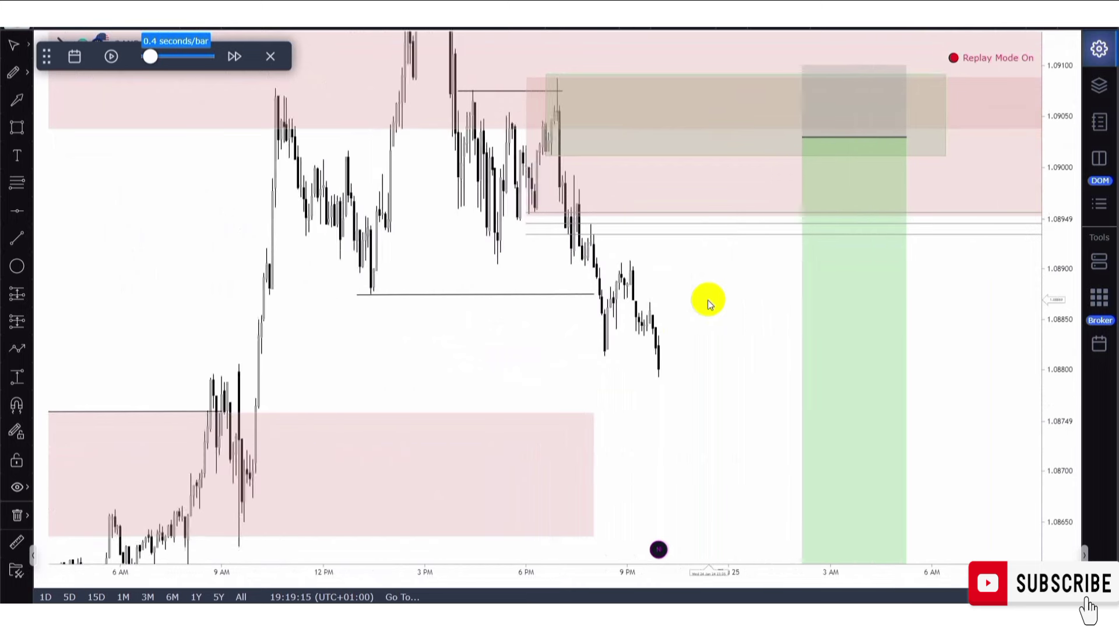
{"action": "scroll", "coordinate": [679, 310], "scroll_direction": "down", "scroll_amount": 3}
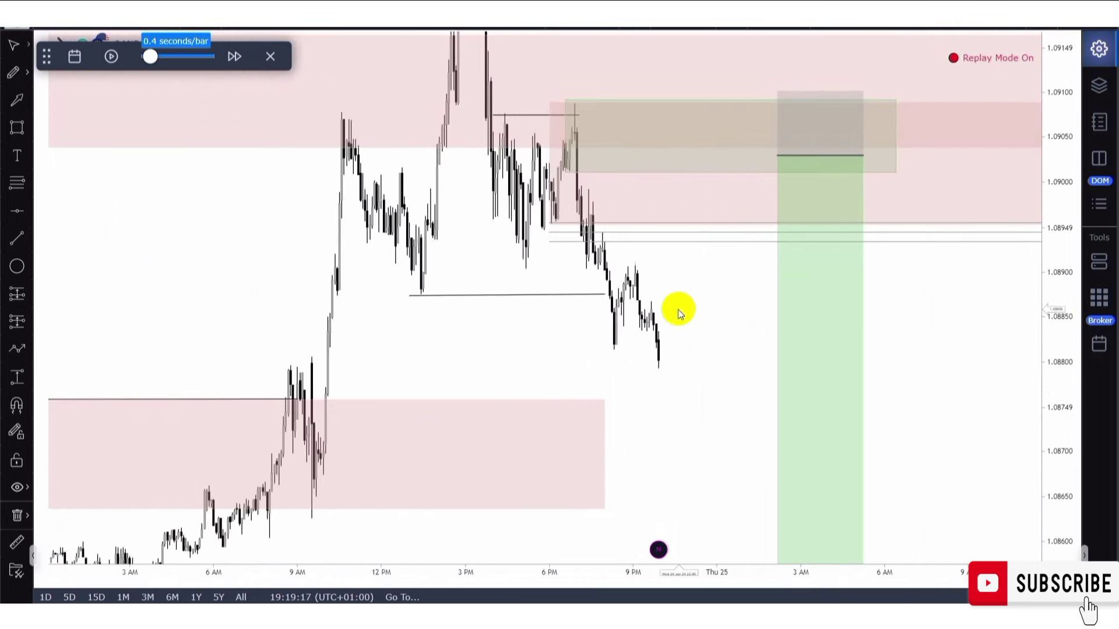
{"action": "scroll", "coordinate": [694, 284], "scroll_direction": "up", "scroll_amount": 4}
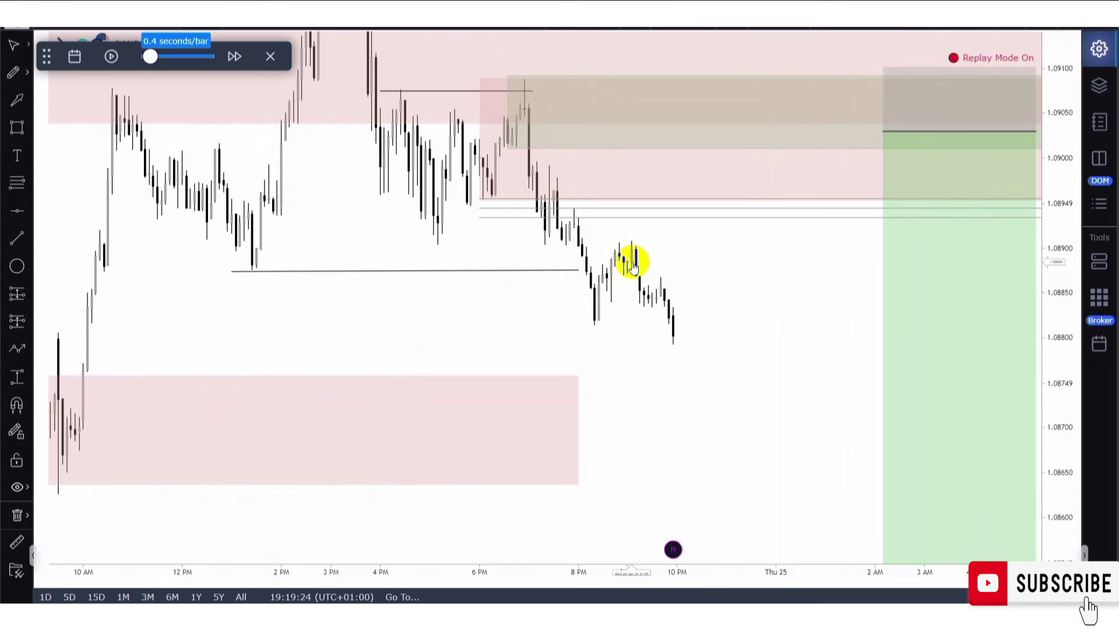
{"action": "scroll", "coordinate": [645, 316], "scroll_direction": "down", "scroll_amount": 2}
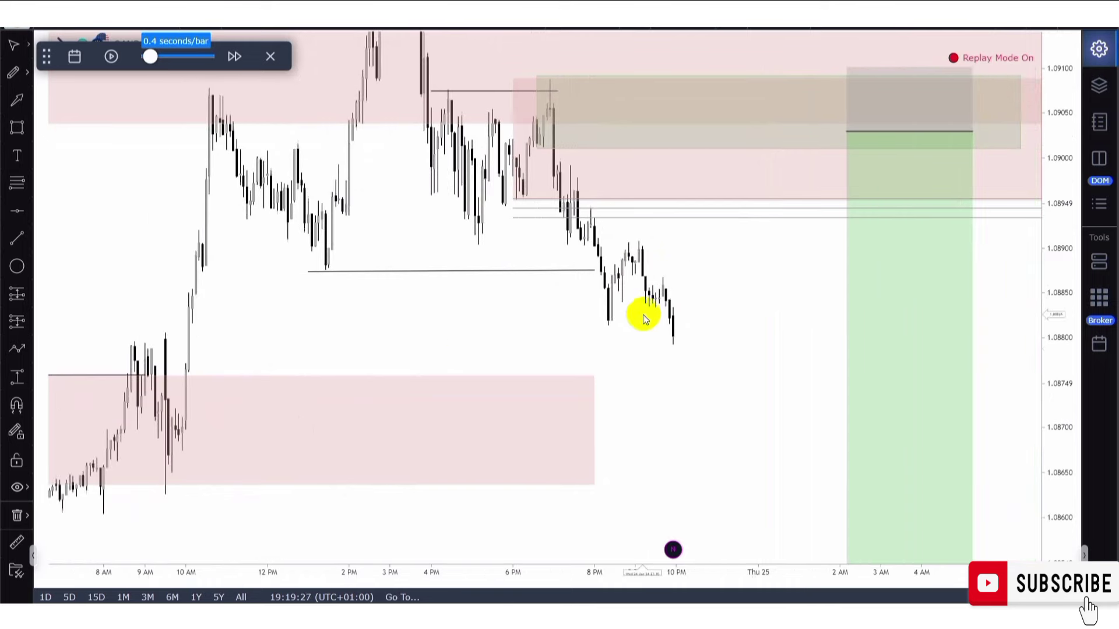
{"action": "left_click_drag", "start_coordinate": [482, 283], "coordinate": [500, 246]}
{"action": "scroll", "coordinate": [513, 258], "scroll_direction": "up", "scroll_amount": 3}
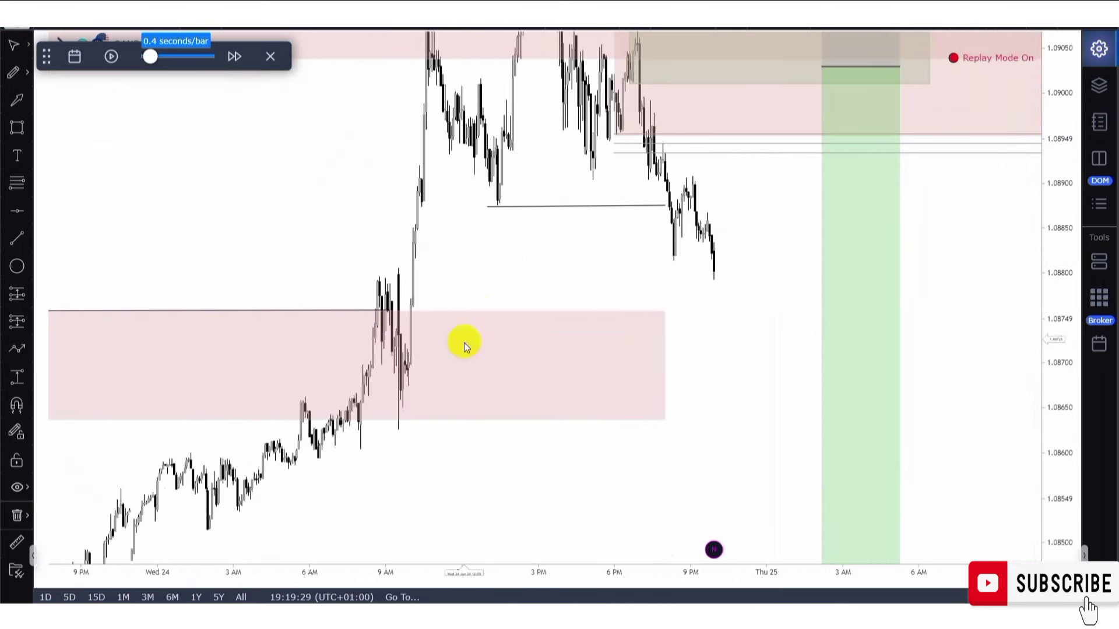
{"action": "left_click", "coordinate": [400, 421]}
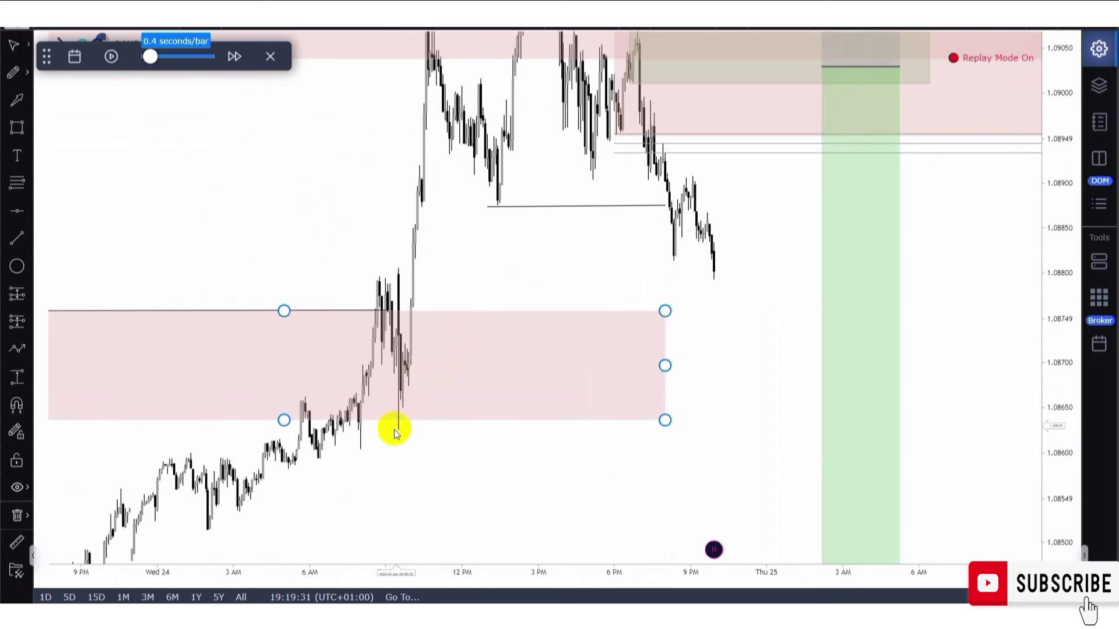
{"action": "left_click", "coordinate": [535, 272]}
{"action": "scroll", "coordinate": [534, 272], "scroll_direction": "up", "scroll_amount": 3}
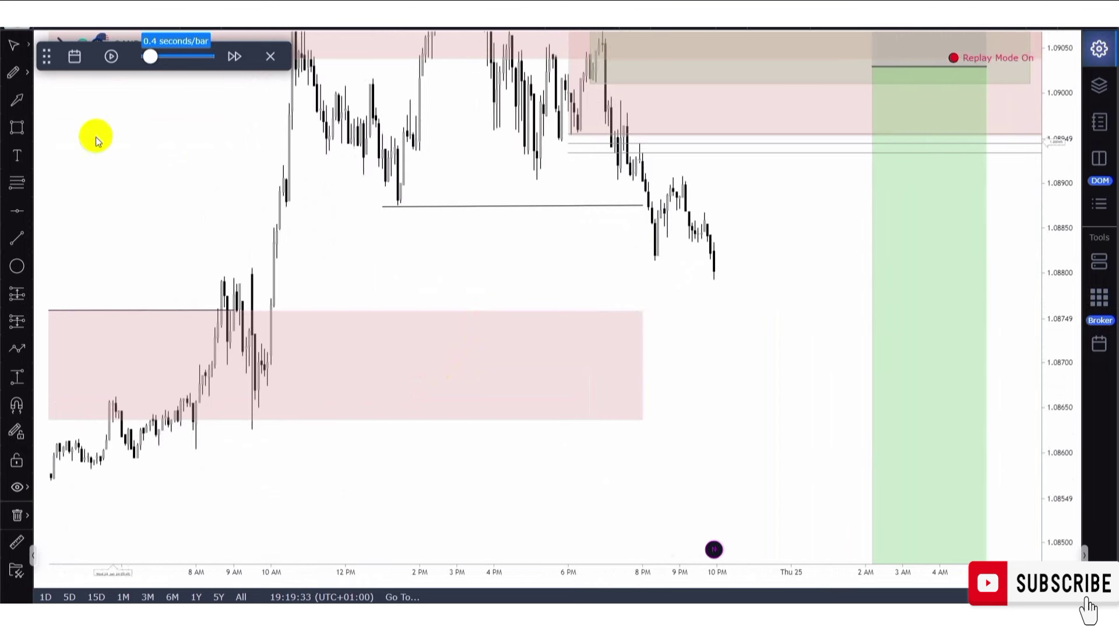
- Place a second short position after the latest pullback with entry about 1.0888, stop about 1.0892 and target about 1.0870
{"action": "left_click", "coordinate": [23, 233]}
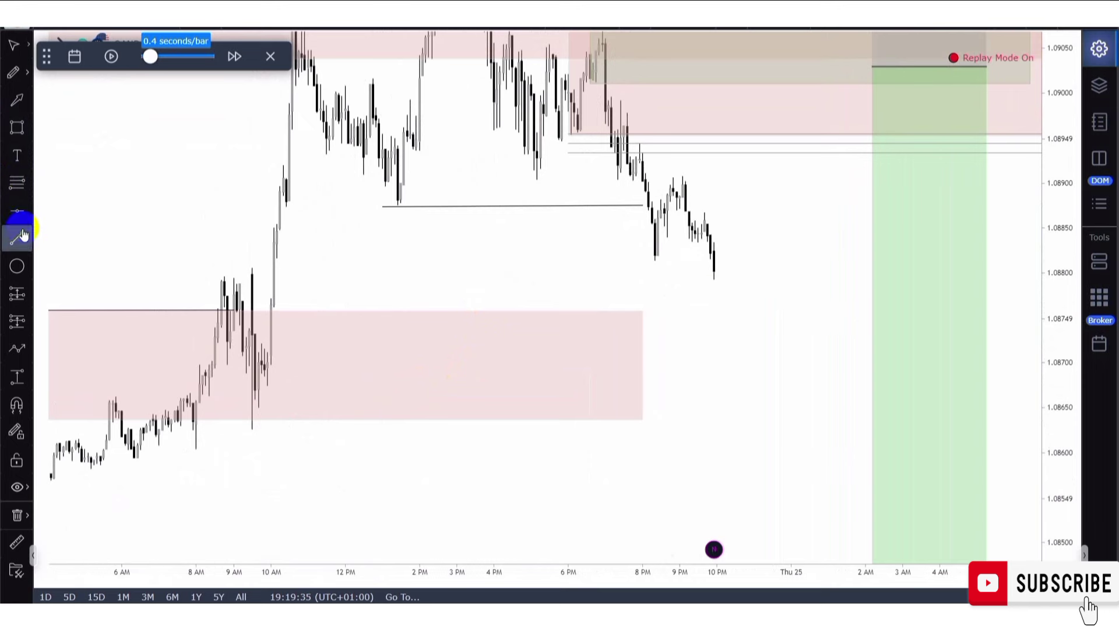
{"action": "left_click", "coordinate": [17, 320]}
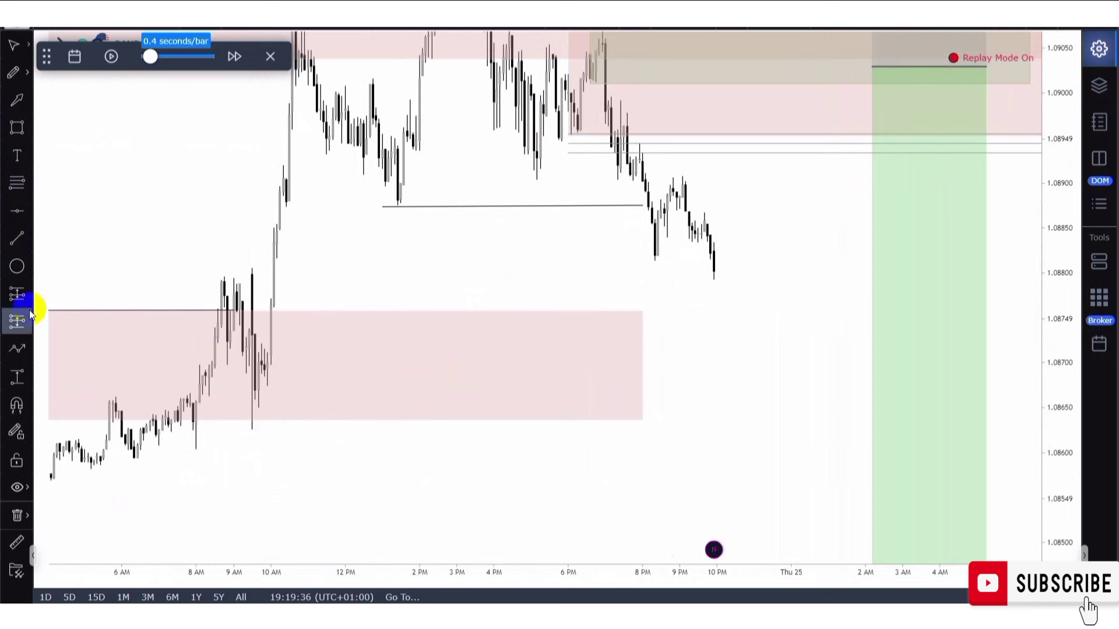
{"action": "left_click", "coordinate": [692, 202]}
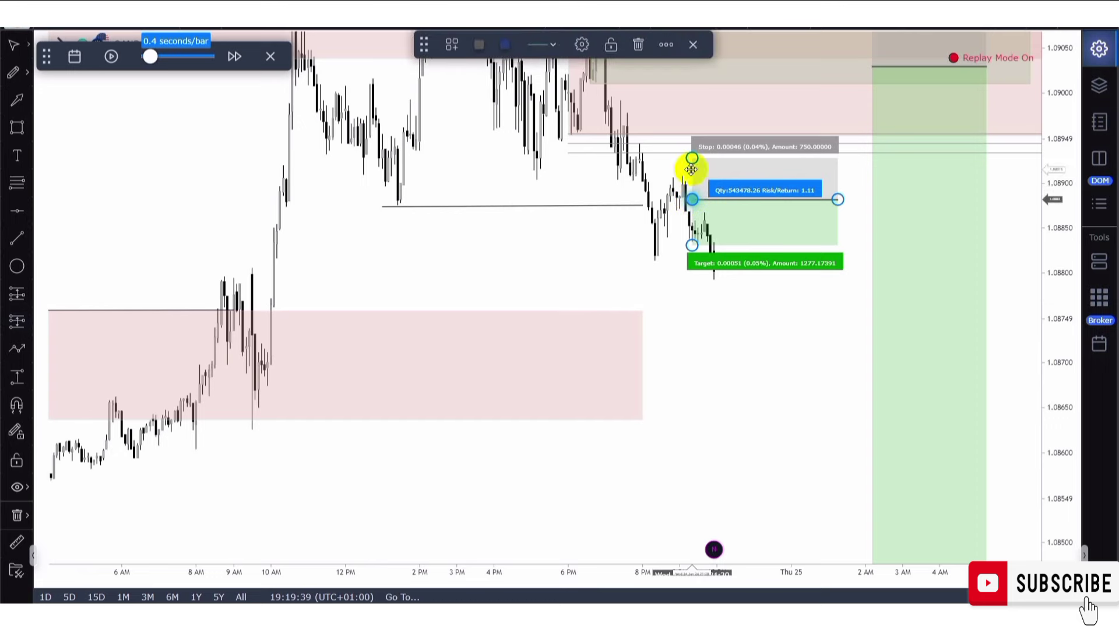
{"action": "left_click_drag", "start_coordinate": [692, 158], "coordinate": [691, 166]}
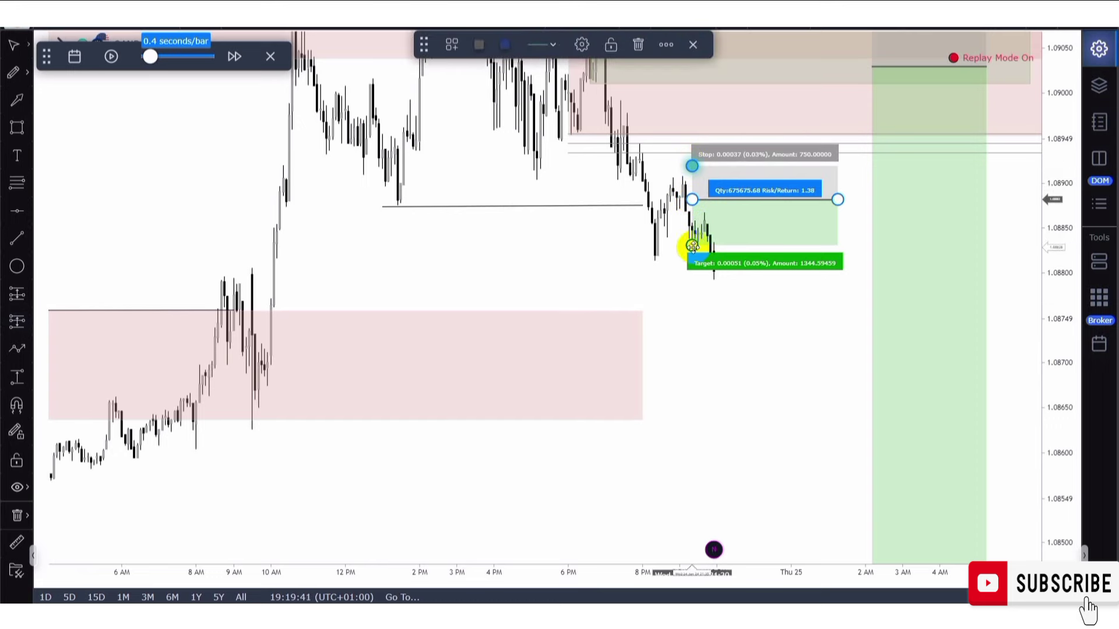
{"action": "left_click_drag", "start_coordinate": [693, 245], "coordinate": [691, 367]}
{"action": "left_click", "coordinate": [275, 318]}
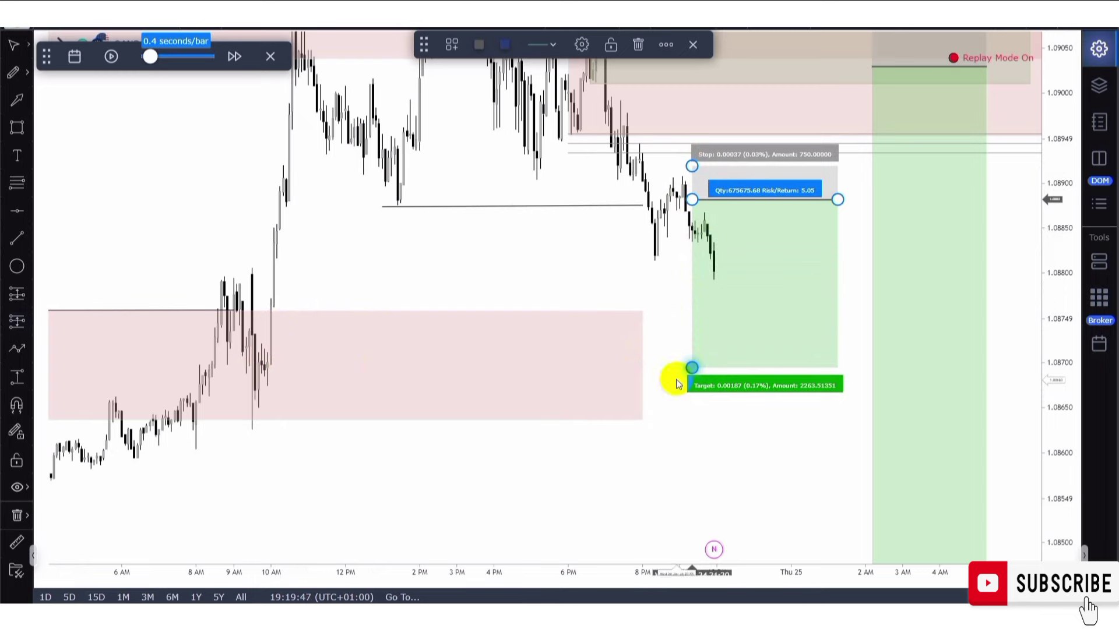
{"action": "left_click_drag", "start_coordinate": [688, 365], "coordinate": [688, 363]}
{"action": "left_click", "coordinate": [671, 321]}
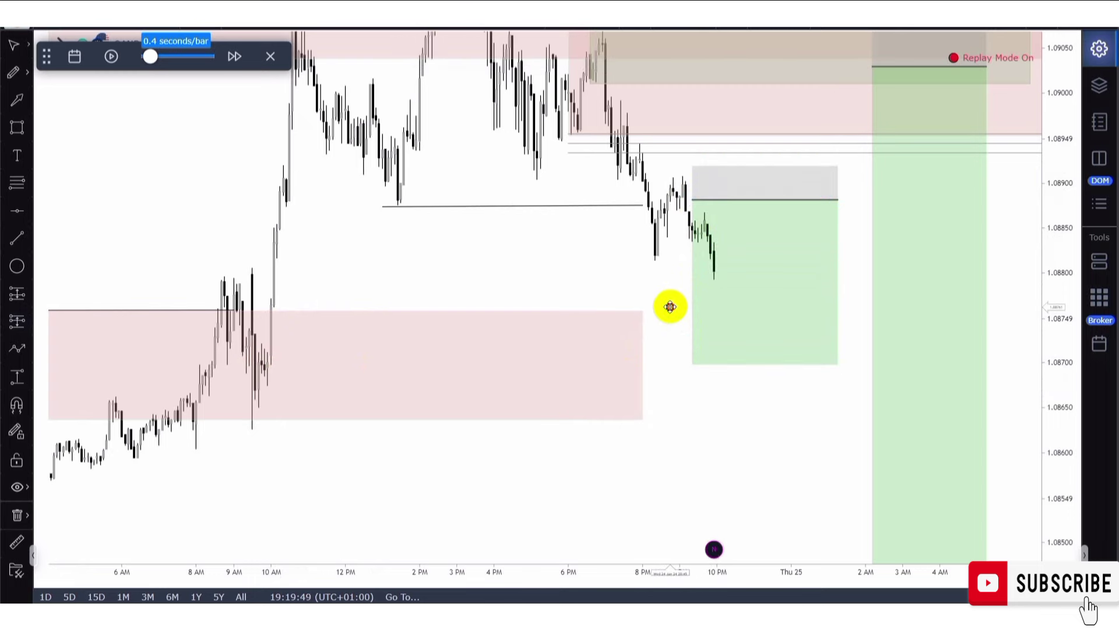
- Play the replay forward from the second short position and pause it shortly before 2 AM on Thu 25
{"action": "scroll", "coordinate": [621, 265], "scroll_direction": "up", "scroll_amount": 2}
{"action": "scroll", "coordinate": [621, 265], "scroll_direction": "up", "scroll_amount": 1}
{"action": "left_click_drag", "start_coordinate": [1066, 269], "coordinate": [991, 134]}
{"action": "left_click_drag", "start_coordinate": [482, 217], "coordinate": [417, 311]}
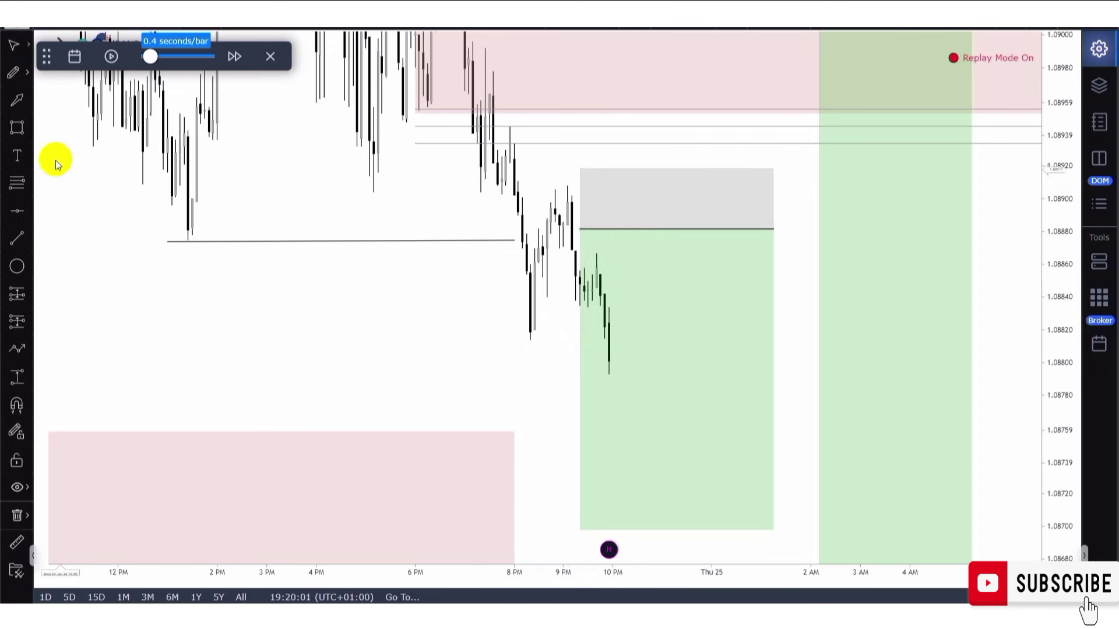
{"action": "left_click", "coordinate": [143, 59]}
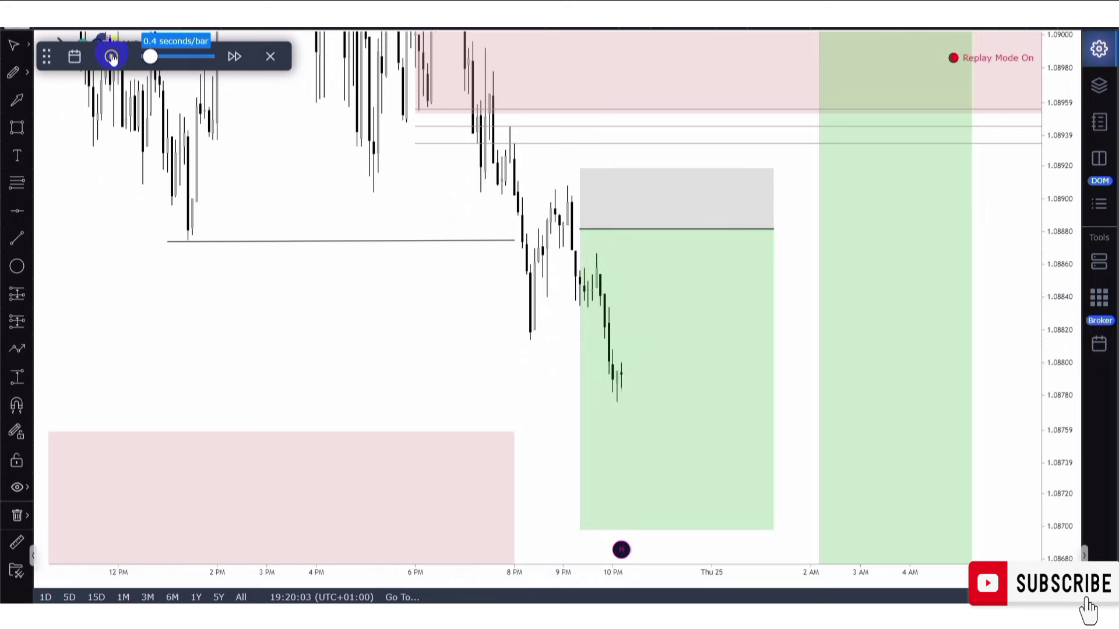
{"action": "left_click_drag", "start_coordinate": [250, 325], "coordinate": [184, 332]}
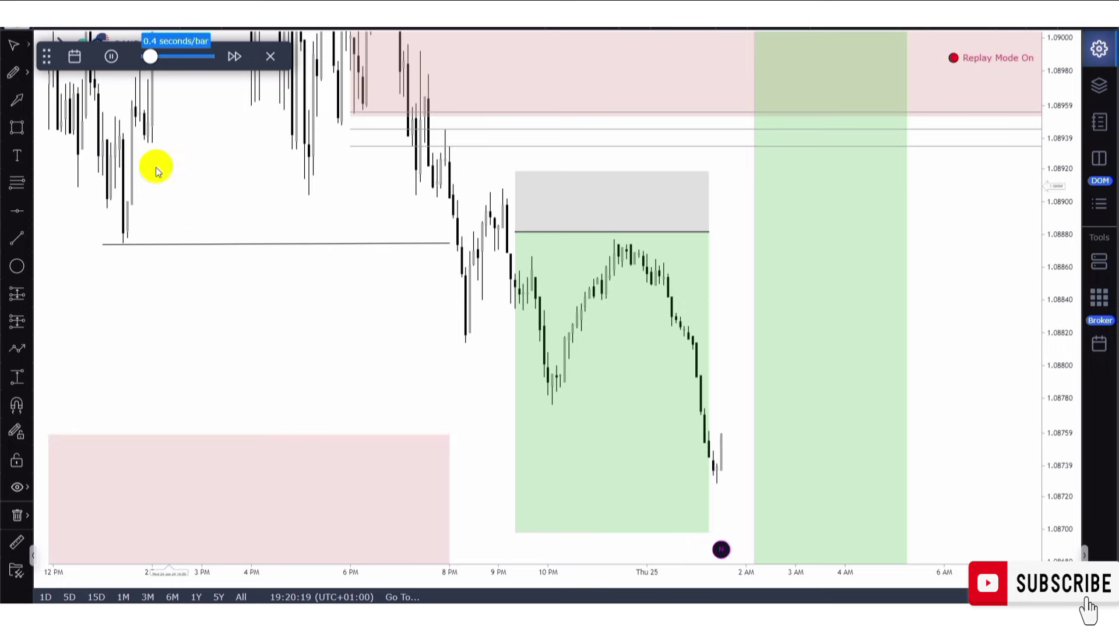
{"action": "scroll", "coordinate": [350, 175], "scroll_direction": "down", "scroll_amount": 2}
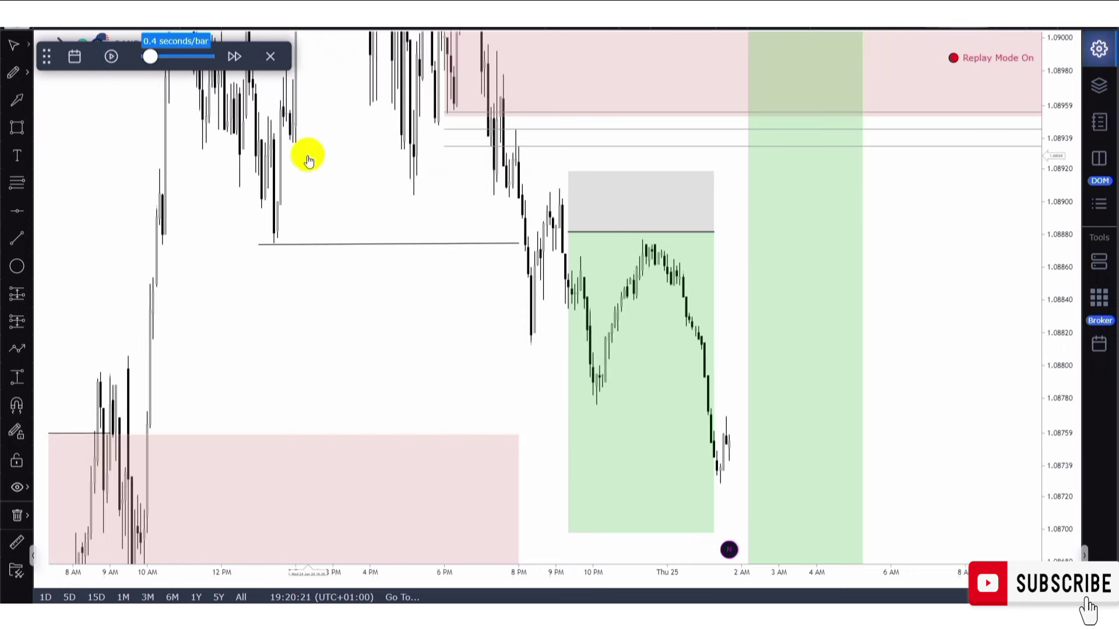
- Delete the second short position with its entry at about 1.0888
{"action": "left_click", "coordinate": [642, 233]}
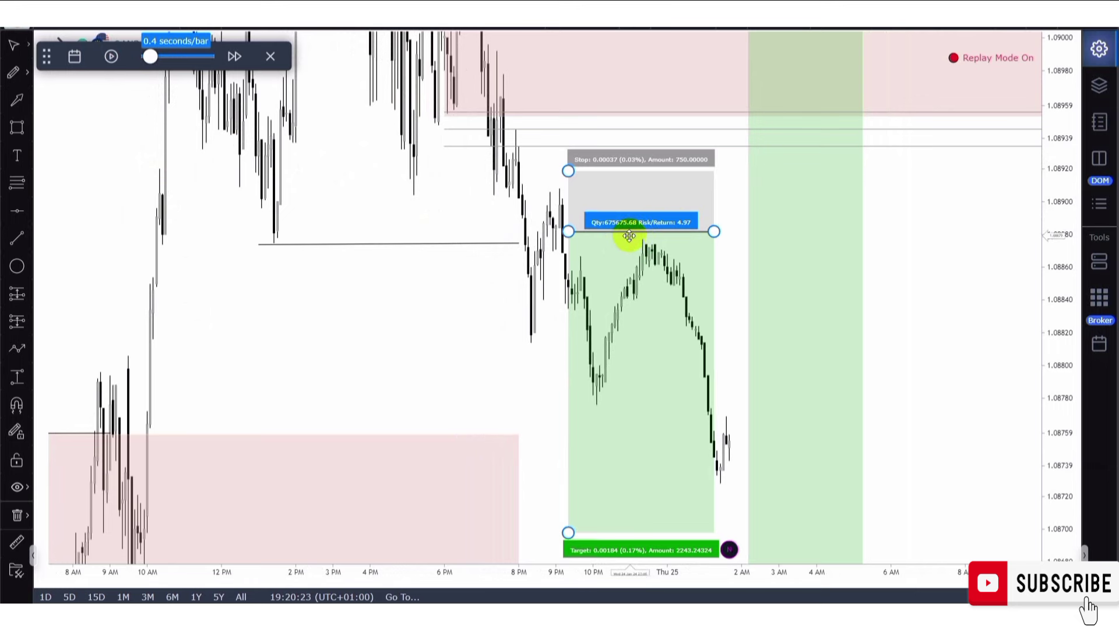
{"action": "left_click", "coordinate": [629, 235]}
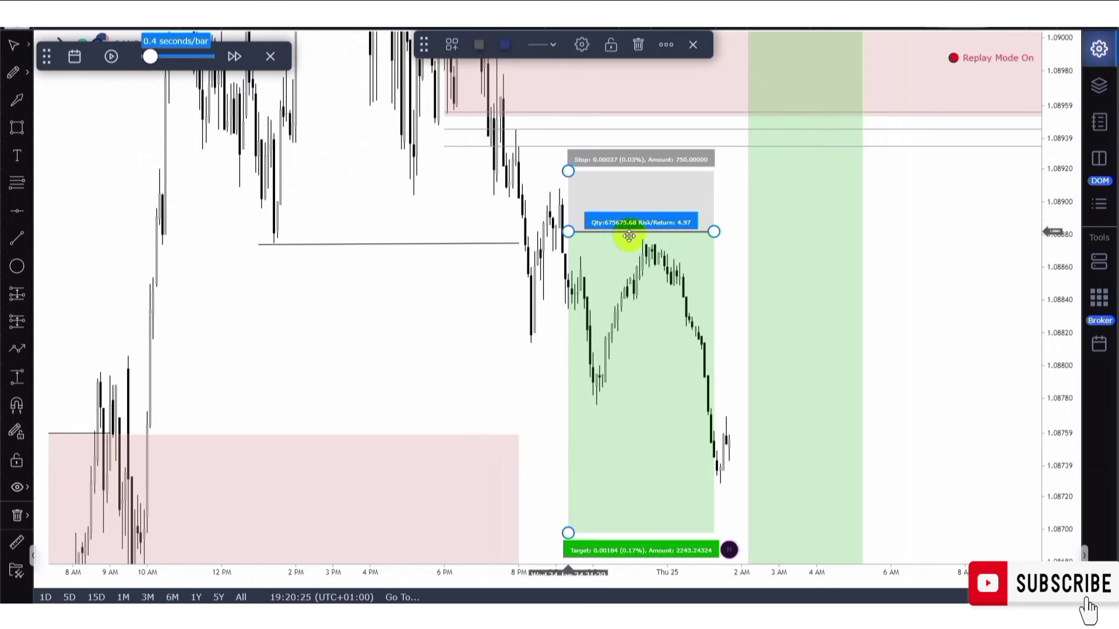
{"action": "key", "text": "Delete"}
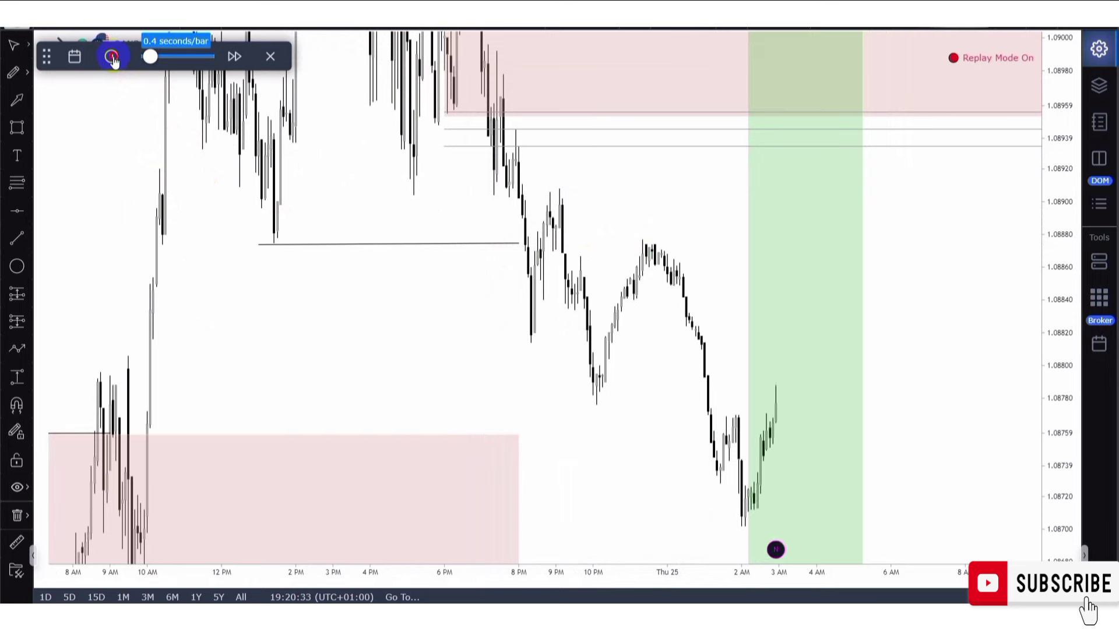
- Play the replay forward through the morning rally and pause it at about 8 AM on Thu 25
{"action": "left_click_drag", "start_coordinate": [363, 319], "coordinate": [202, 313]}
{"action": "scroll", "coordinate": [337, 317], "scroll_direction": "up", "scroll_amount": 2}
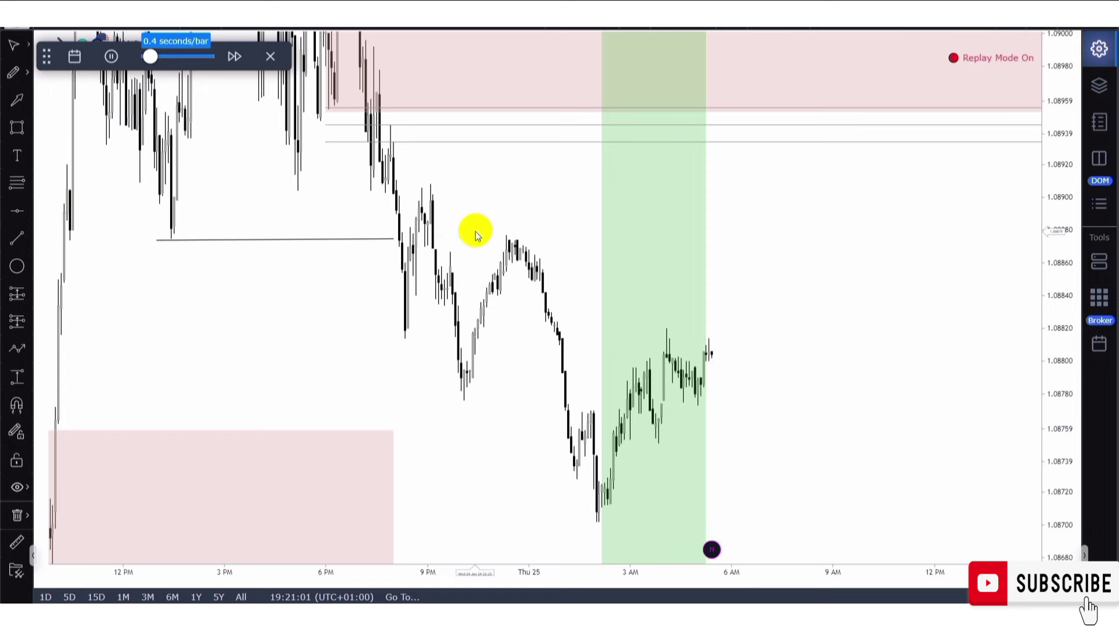
{"action": "scroll", "coordinate": [475, 232], "scroll_direction": "down", "scroll_amount": 3}
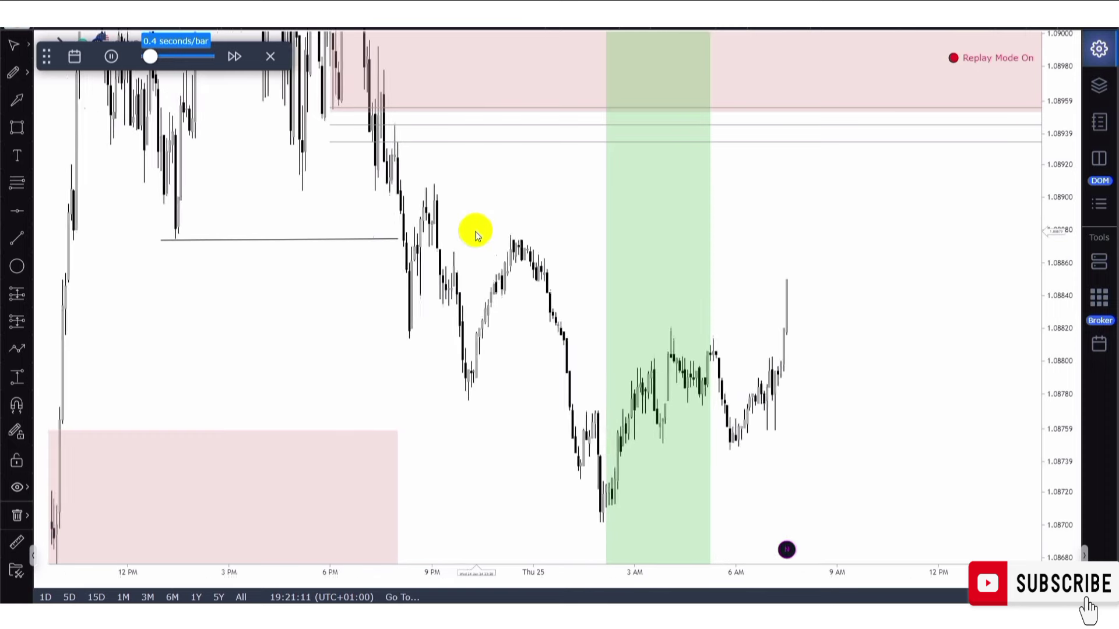
{"action": "left_click", "coordinate": [115, 58]}
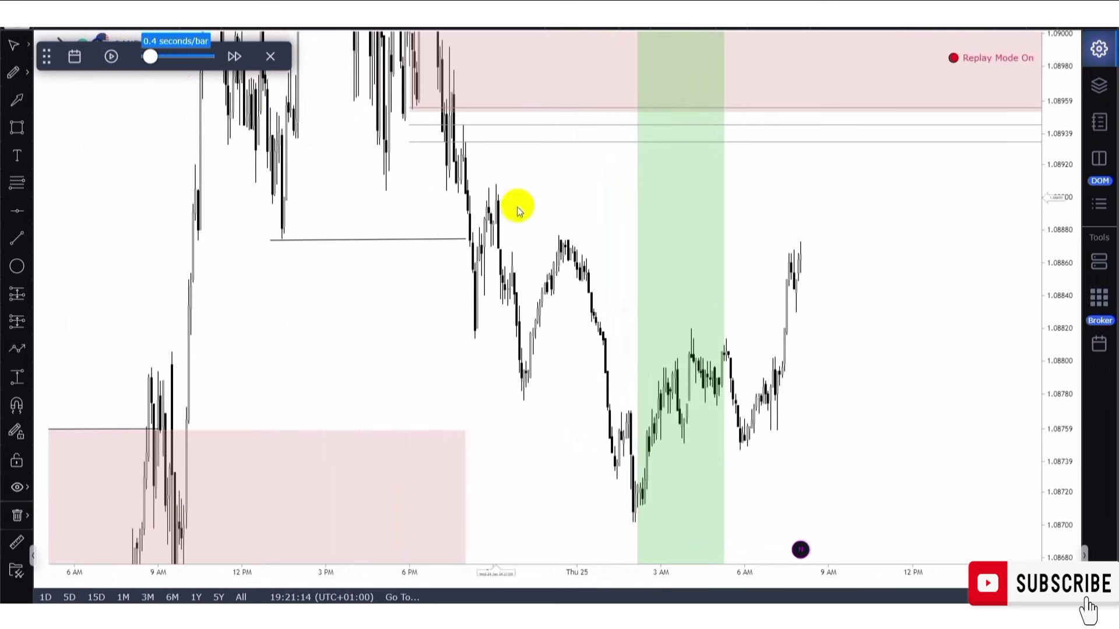
- Examine the morning rally on the 5-minute chart against the price gap lines and supply zone starting near 1.0895
{"action": "scroll", "coordinate": [549, 217], "scroll_direction": "down", "scroll_amount": 2}
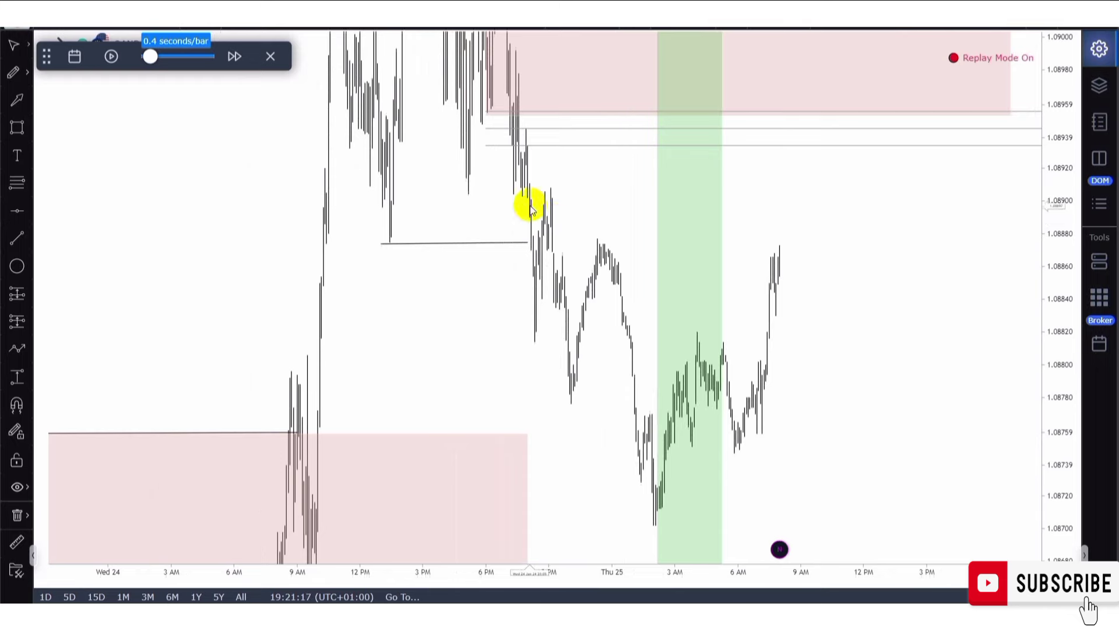
{"action": "scroll", "coordinate": [530, 210], "scroll_direction": "up", "scroll_amount": 4}
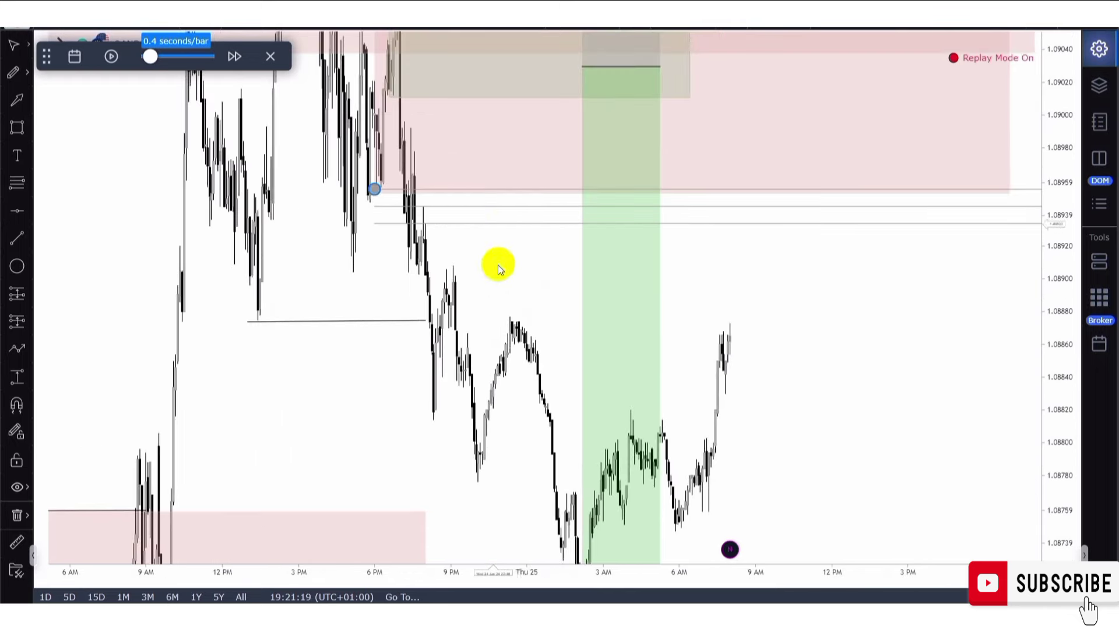
{"action": "left_click_drag", "start_coordinate": [499, 269], "coordinate": [507, 312]}
{"action": "scroll", "coordinate": [505, 310], "scroll_direction": "up", "scroll_amount": 2}
{"action": "left_click_drag", "start_coordinate": [420, 313], "coordinate": [474, 325]}
{"action": "scroll", "coordinate": [475, 325], "scroll_direction": "up", "scroll_amount": 1}
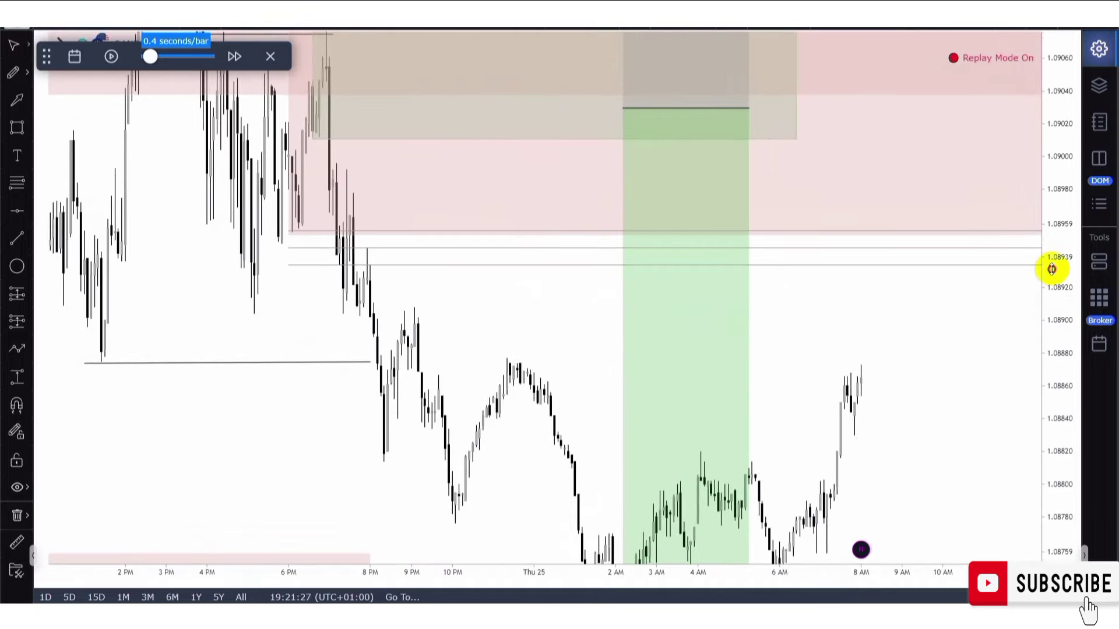
- Review the wider structure on the hourly chart, comparing the rally with the supply zones and the open short position
{"action": "left_click_drag", "start_coordinate": [1051, 269], "coordinate": [1051, 284]}
{"action": "scroll", "coordinate": [950, 282], "scroll_direction": "down", "scroll_amount": 4}
{"action": "left_click_drag", "start_coordinate": [648, 307], "coordinate": [631, 368]}
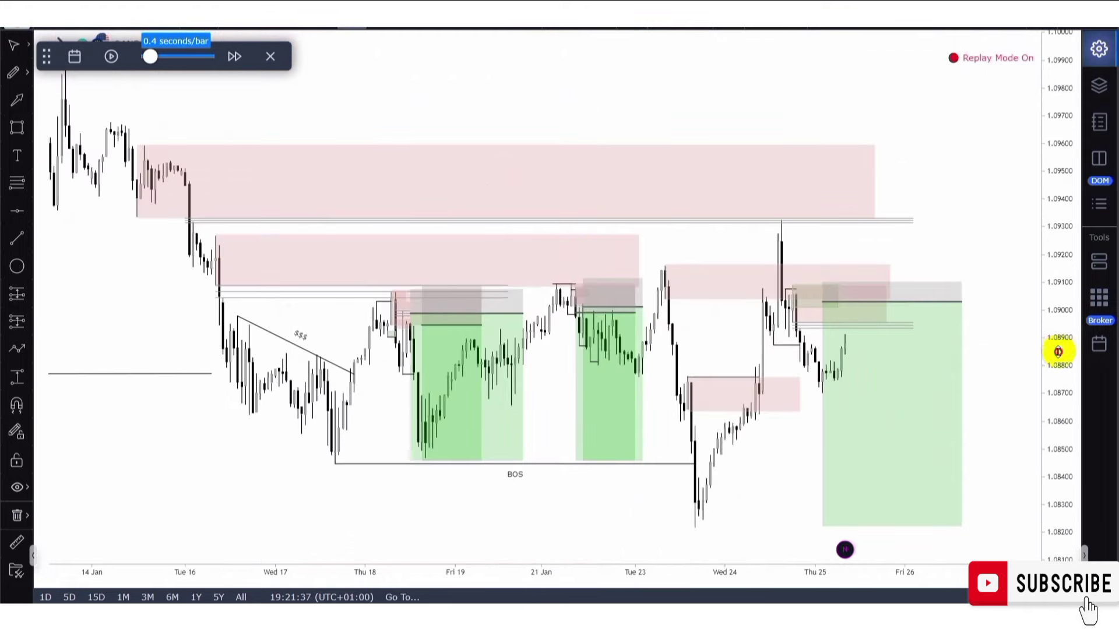
{"action": "scroll", "coordinate": [1012, 250], "scroll_direction": "up", "scroll_amount": 5}
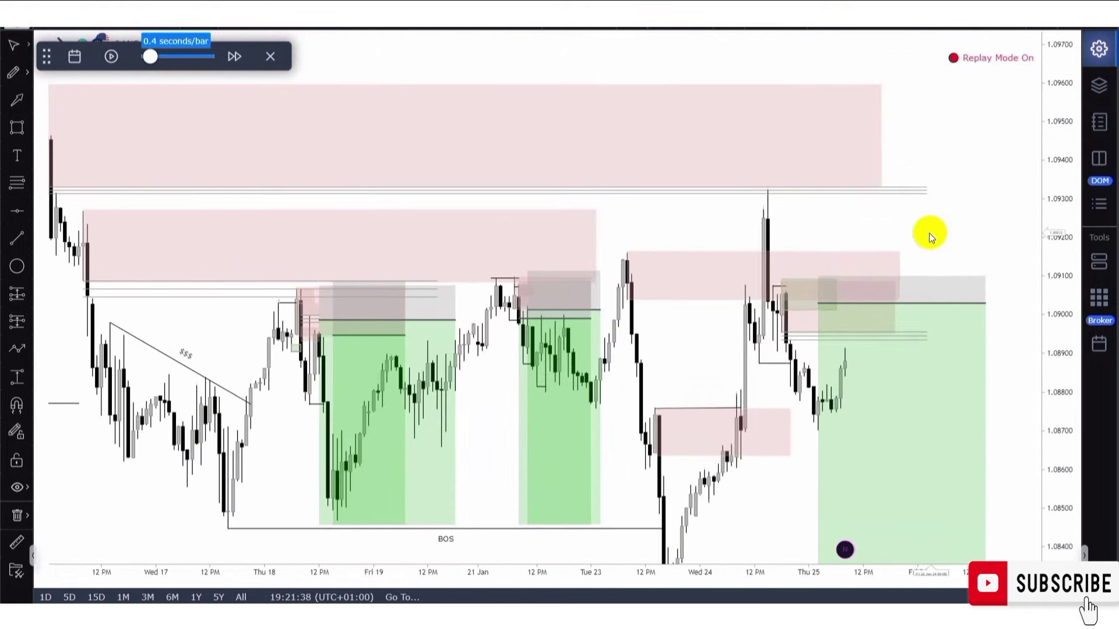
{"action": "left_click_drag", "start_coordinate": [1077, 338], "coordinate": [979, 144]}
{"action": "left_click_drag", "start_coordinate": [969, 195], "coordinate": [912, 180]}
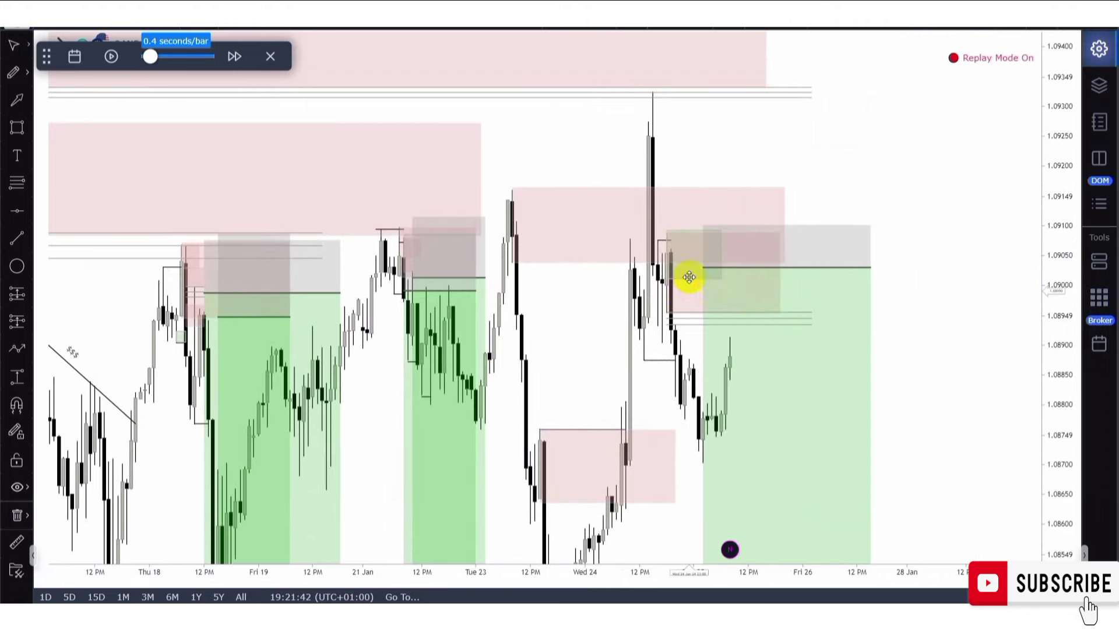
{"action": "scroll", "coordinate": [676, 275], "scroll_direction": "up", "scroll_amount": 3}
{"action": "left_click", "coordinate": [664, 271]}
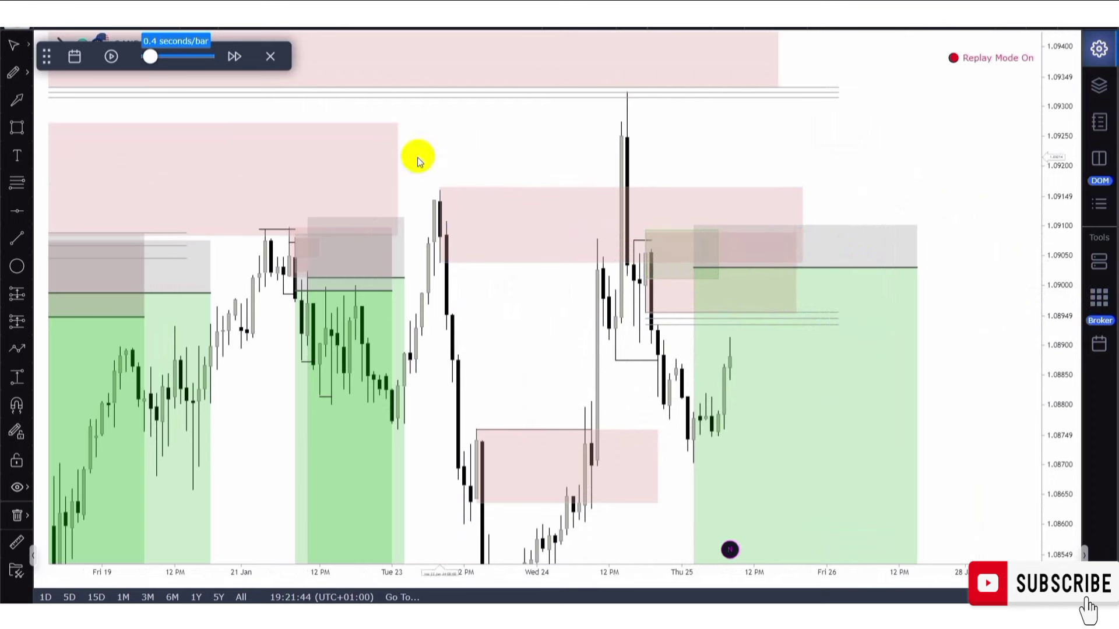
- Compare the rally on the 5-minute chart with the hourly candles around the latest swing high below the supply zone
{"action": "left_click", "coordinate": [112, 57]}
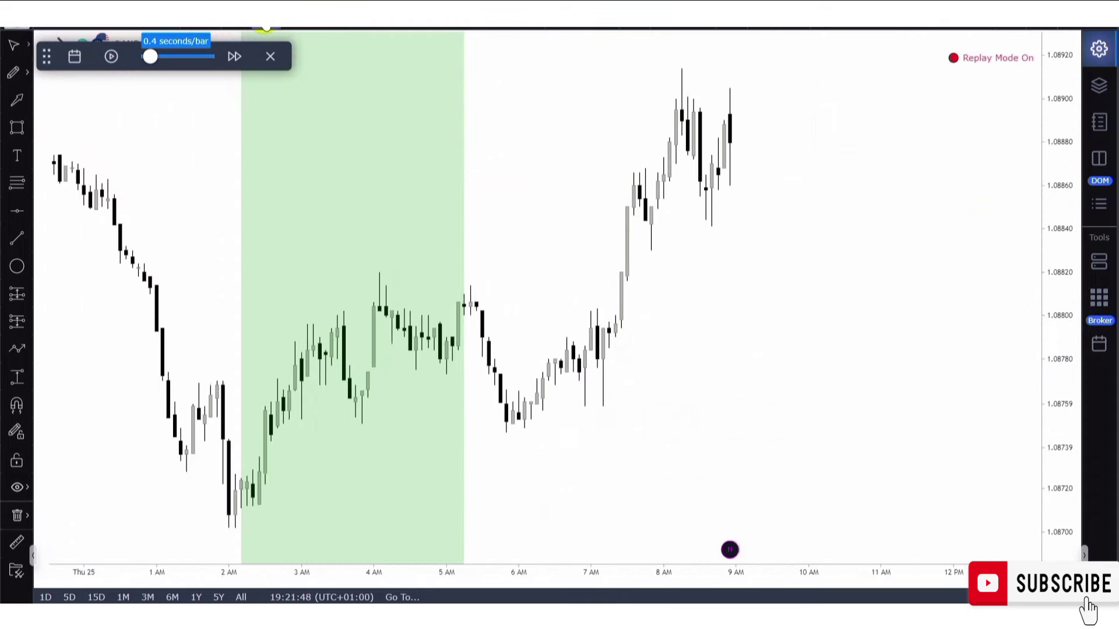
{"action": "scroll", "coordinate": [355, 135], "scroll_direction": "down", "scroll_amount": 5}
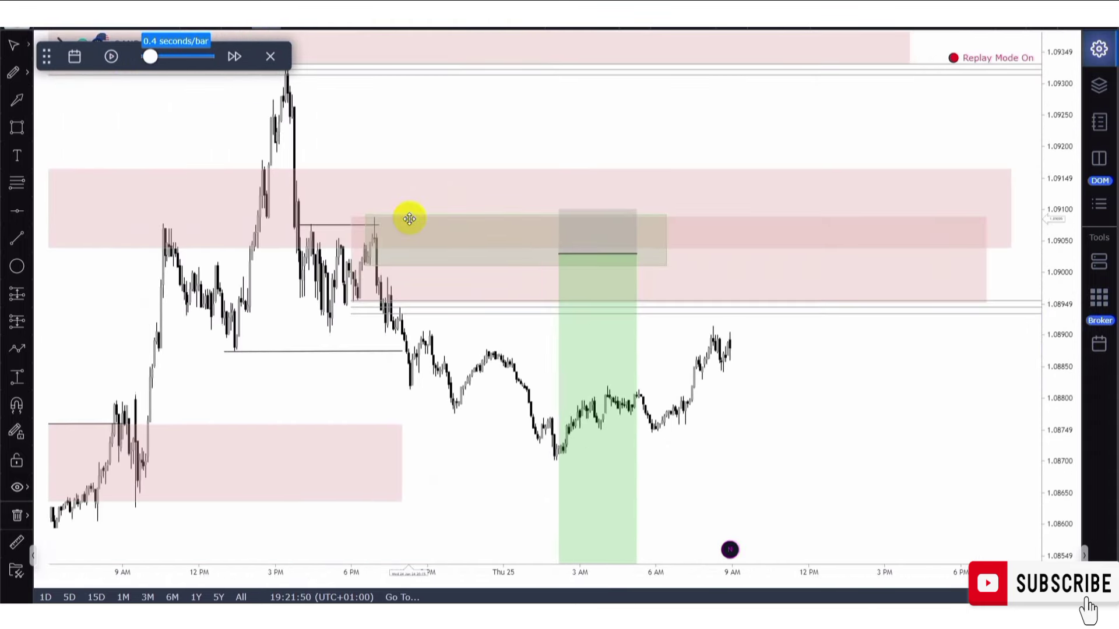
{"action": "scroll", "coordinate": [389, 200], "scroll_direction": "down", "scroll_amount": 2}
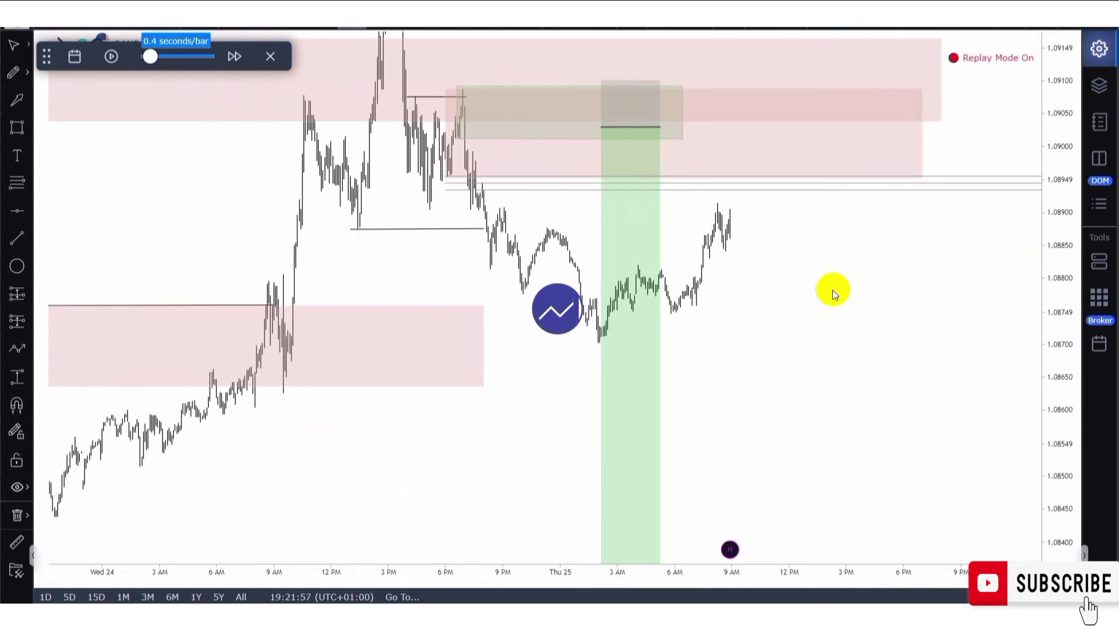
{"action": "scroll", "coordinate": [961, 378], "scroll_direction": "up", "scroll_amount": 5}
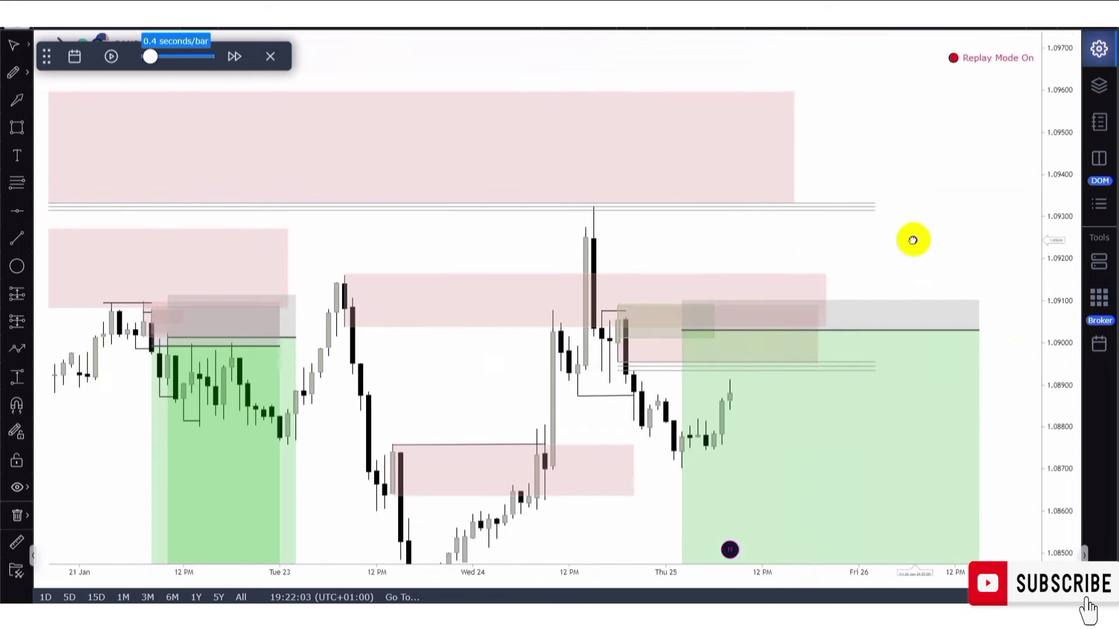
{"action": "left_click_drag", "start_coordinate": [913, 240], "coordinate": [842, 182]}
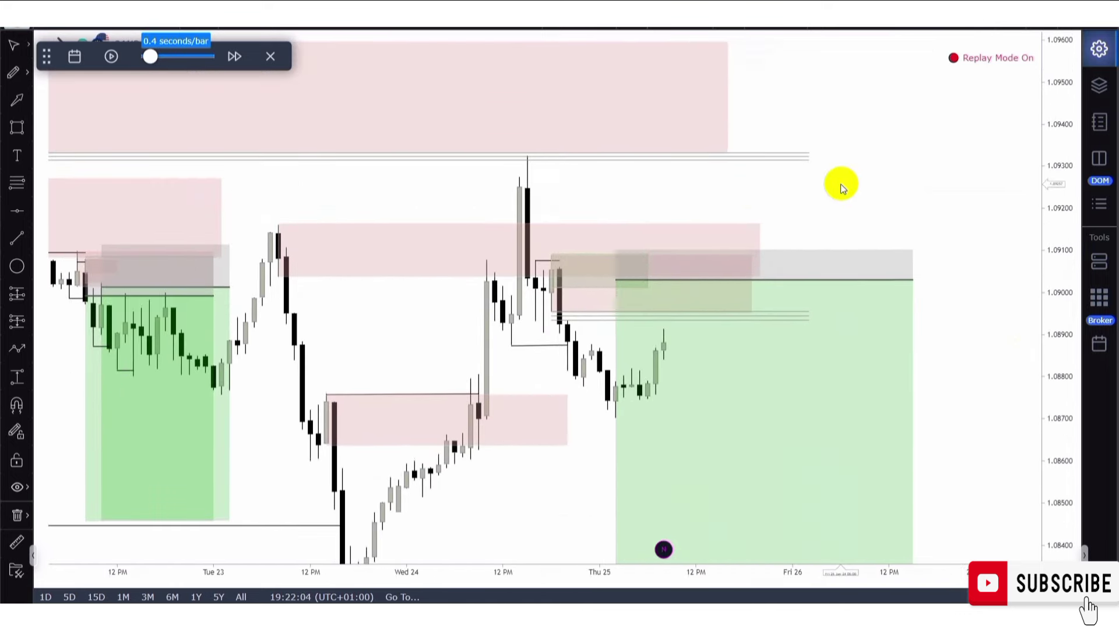
{"action": "scroll", "coordinate": [814, 204], "scroll_direction": "down", "scroll_amount": 2}
{"action": "left_click", "coordinate": [570, 307]}
{"action": "left_click", "coordinate": [589, 349]}
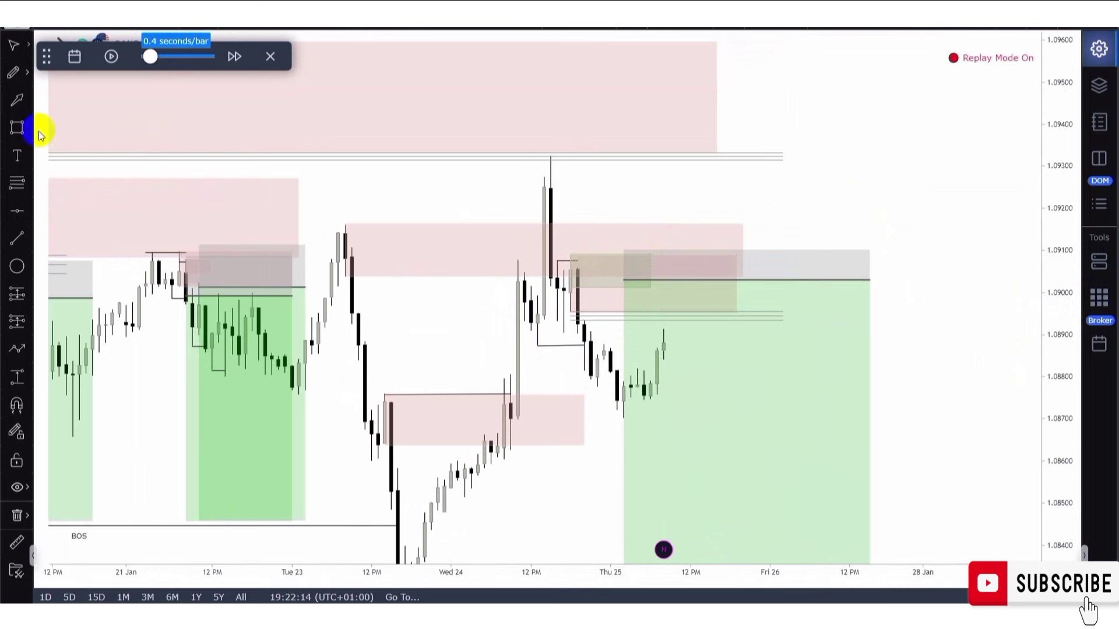
- Draw a level line on the hourly chart from the early Thu 25 swing high at about 1.0888 to the rally candle breaking it
{"action": "left_click", "coordinate": [17, 237]}
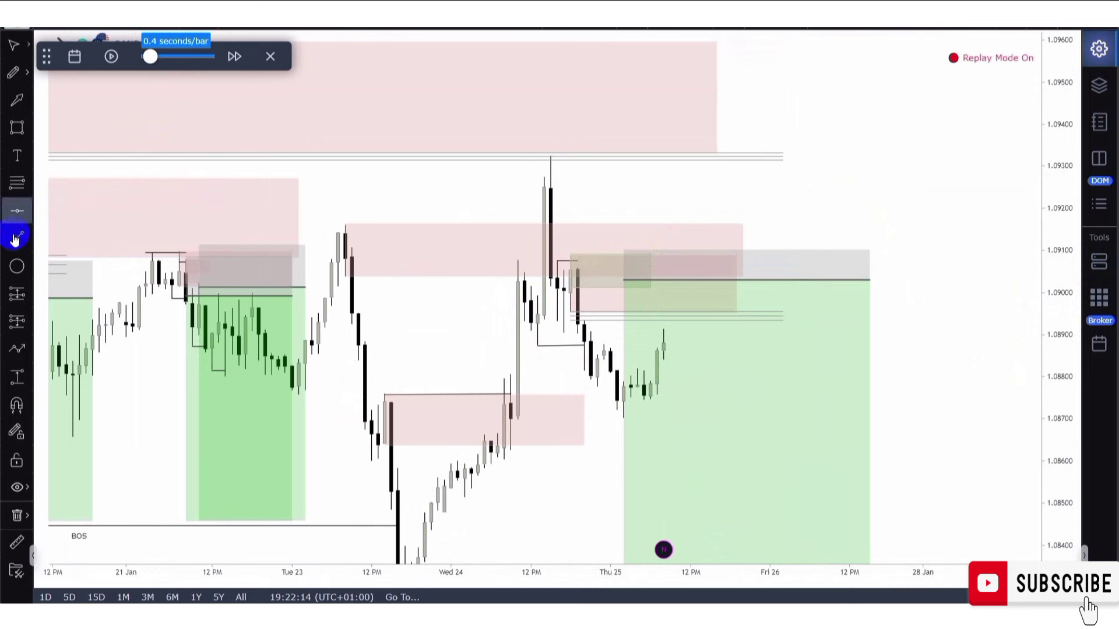
{"action": "left_click", "coordinate": [603, 344]}
{"action": "left_click", "coordinate": [663, 344]}
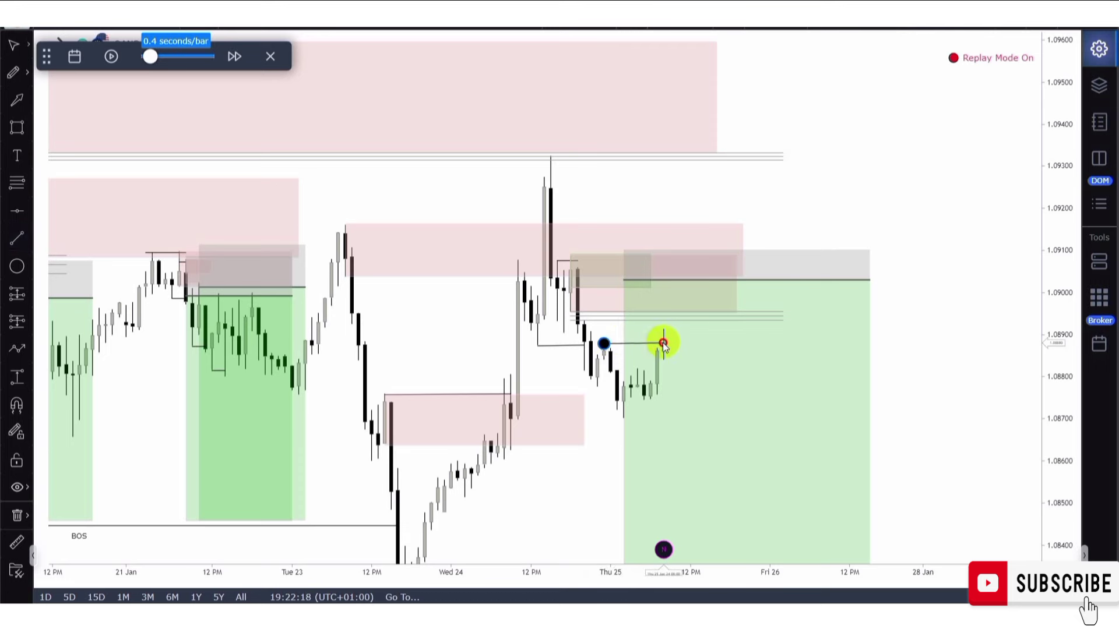
{"action": "left_click", "coordinate": [952, 366]}
{"action": "left_click", "coordinate": [655, 351]}
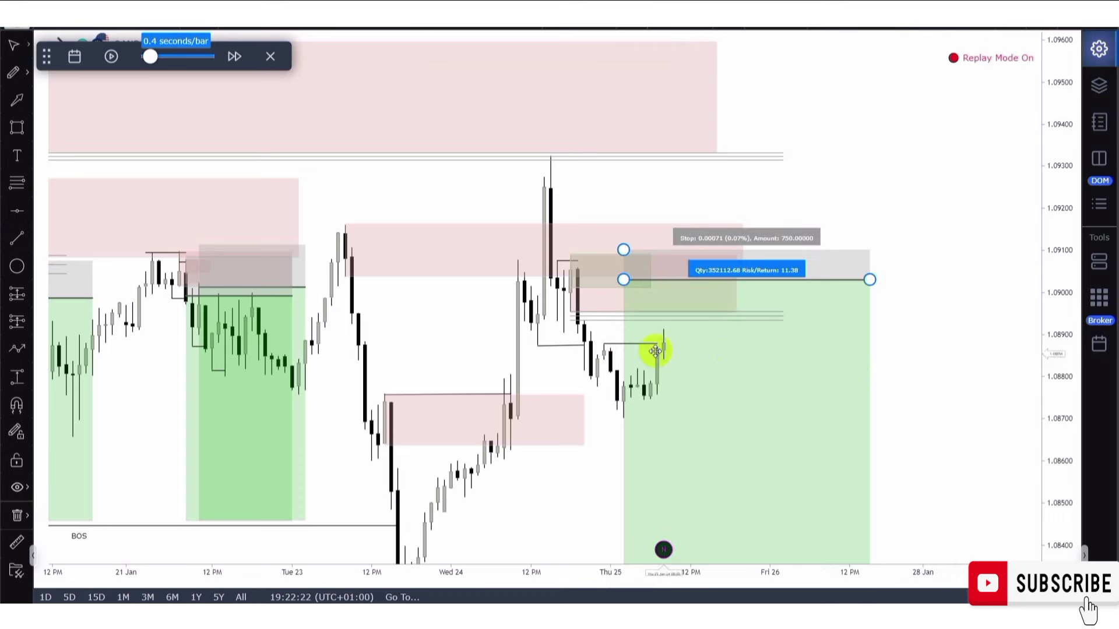
{"action": "left_click", "coordinate": [631, 315]}
- Examine the break of the 1.0888 level on the 5-minute chart and the origin of the decline beneath the upper supply zone
{"action": "left_click", "coordinate": [274, 34]}
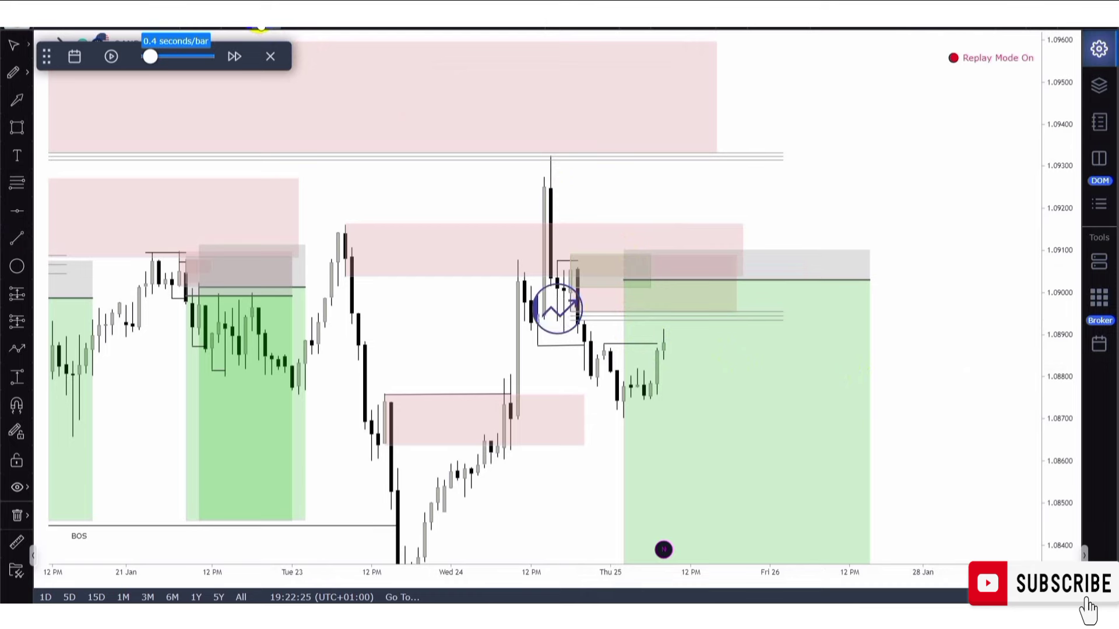
{"action": "scroll", "coordinate": [558, 309], "scroll_direction": "up", "scroll_amount": 5}
{"action": "scroll", "coordinate": [606, 243], "scroll_direction": "down", "scroll_amount": 3}
{"action": "scroll", "coordinate": [606, 243], "scroll_direction": "down", "scroll_amount": 3}
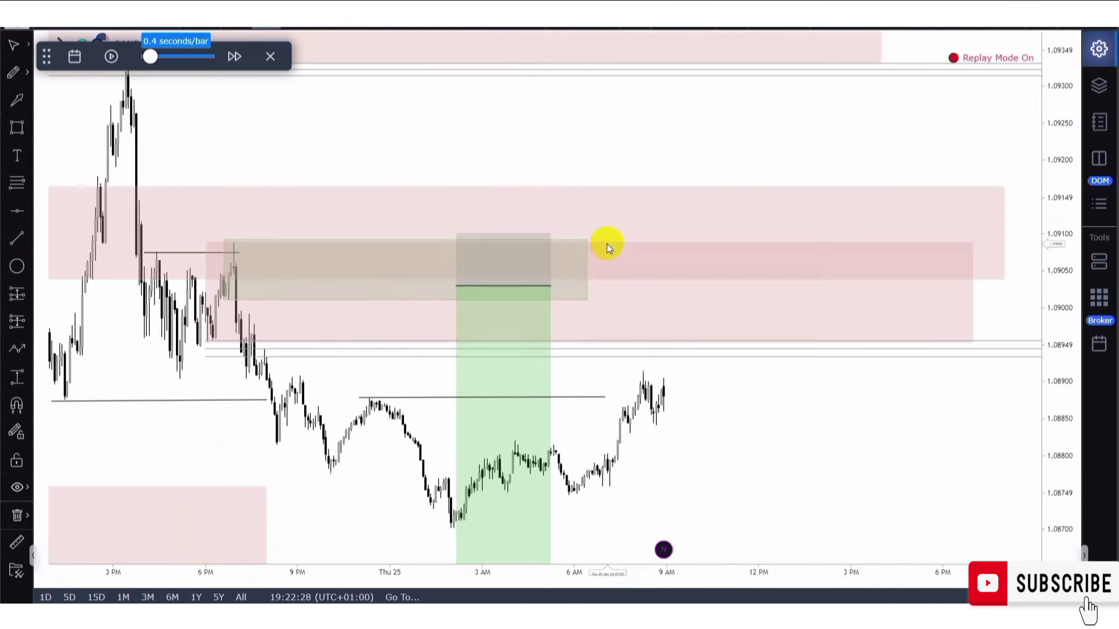
{"action": "left_click", "coordinate": [418, 397]}
{"action": "scroll", "coordinate": [379, 399], "scroll_direction": "down", "scroll_amount": 5}
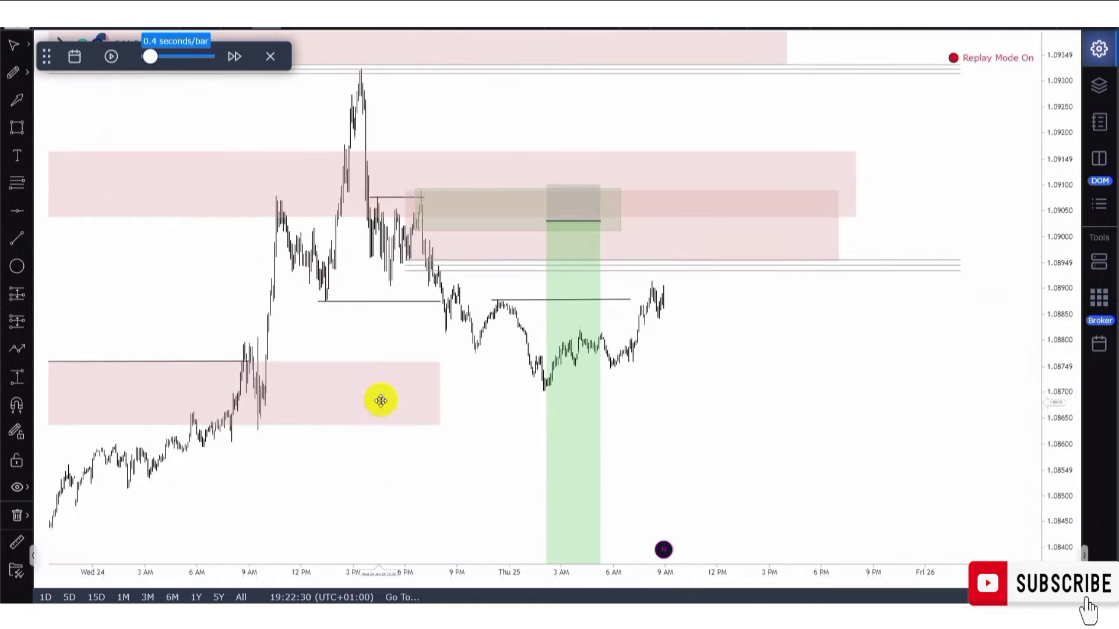
{"action": "left_click_drag", "start_coordinate": [1062, 389], "coordinate": [999, 240]}
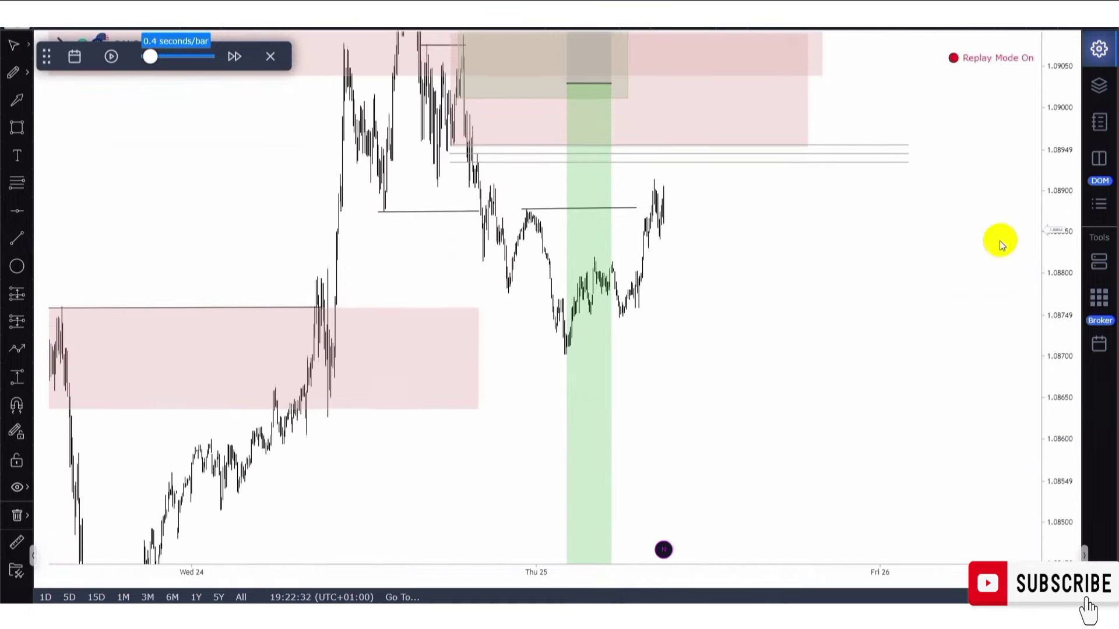
{"action": "scroll", "coordinate": [701, 305], "scroll_direction": "up", "scroll_amount": 5}
{"action": "scroll", "coordinate": [701, 306], "scroll_direction": "up", "scroll_amount": 2}
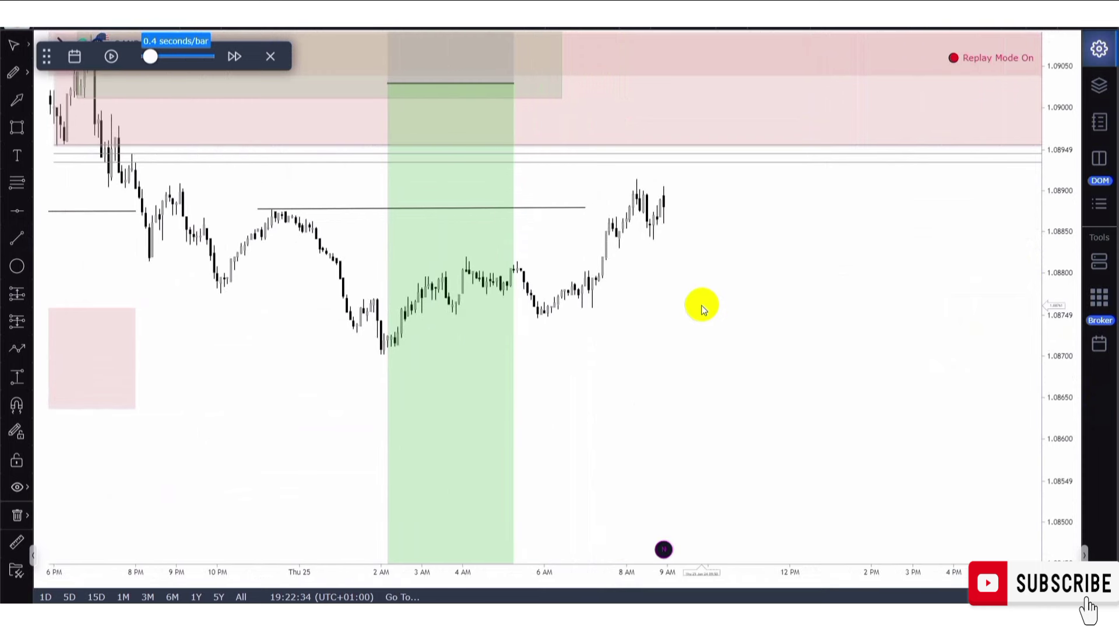
{"action": "left_click_drag", "start_coordinate": [705, 336], "coordinate": [698, 355]}
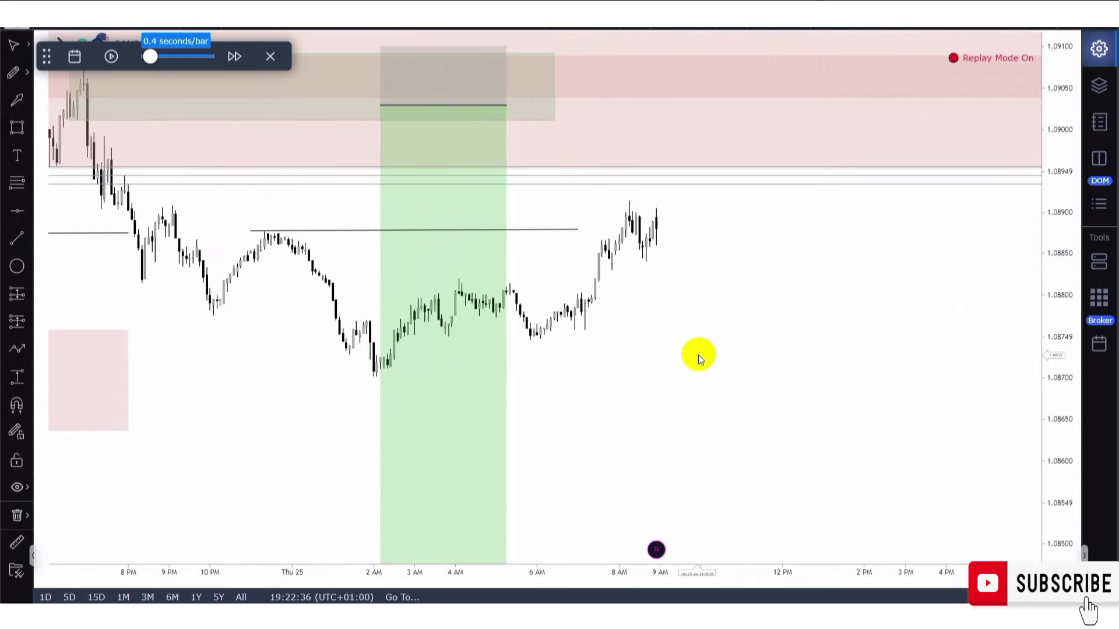
{"action": "scroll", "coordinate": [699, 355], "scroll_direction": "up", "scroll_amount": 2}
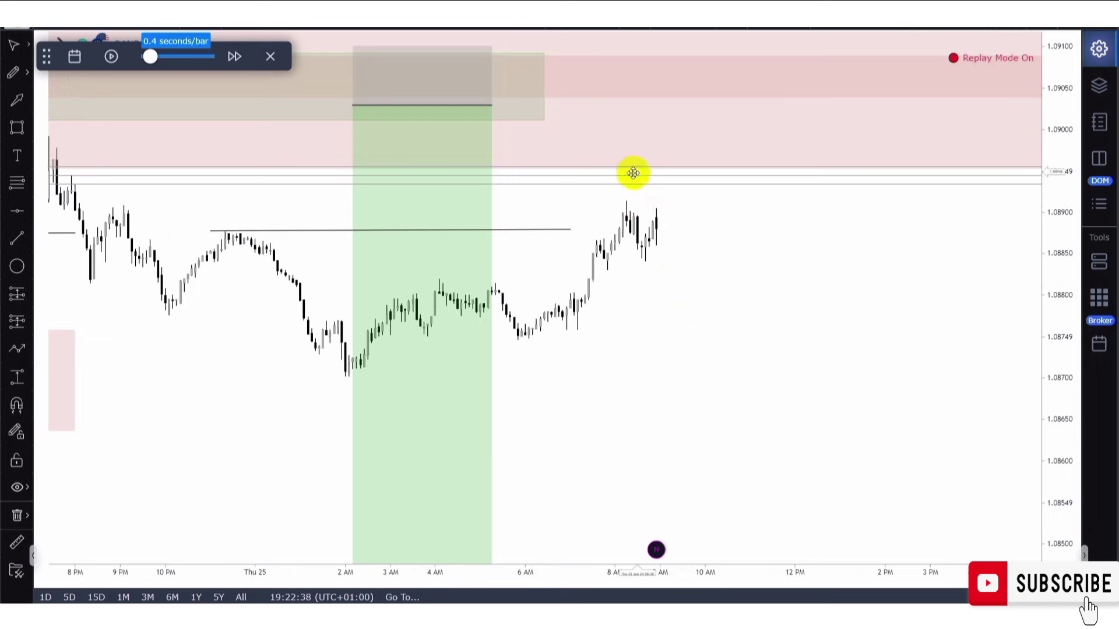
{"action": "scroll", "coordinate": [635, 187], "scroll_direction": "down", "scroll_amount": 2}
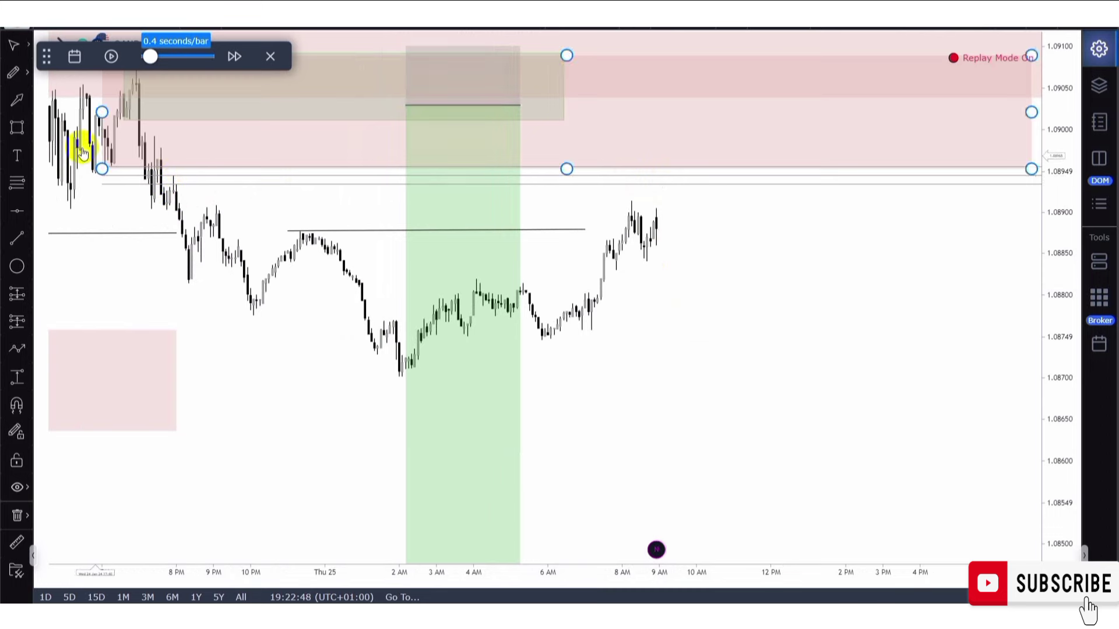
- Mark a supply zone with a rectangle from about 1.0894 down to 1.0891, running from 8 PM to about 11 AM
{"action": "left_click", "coordinate": [17, 127]}
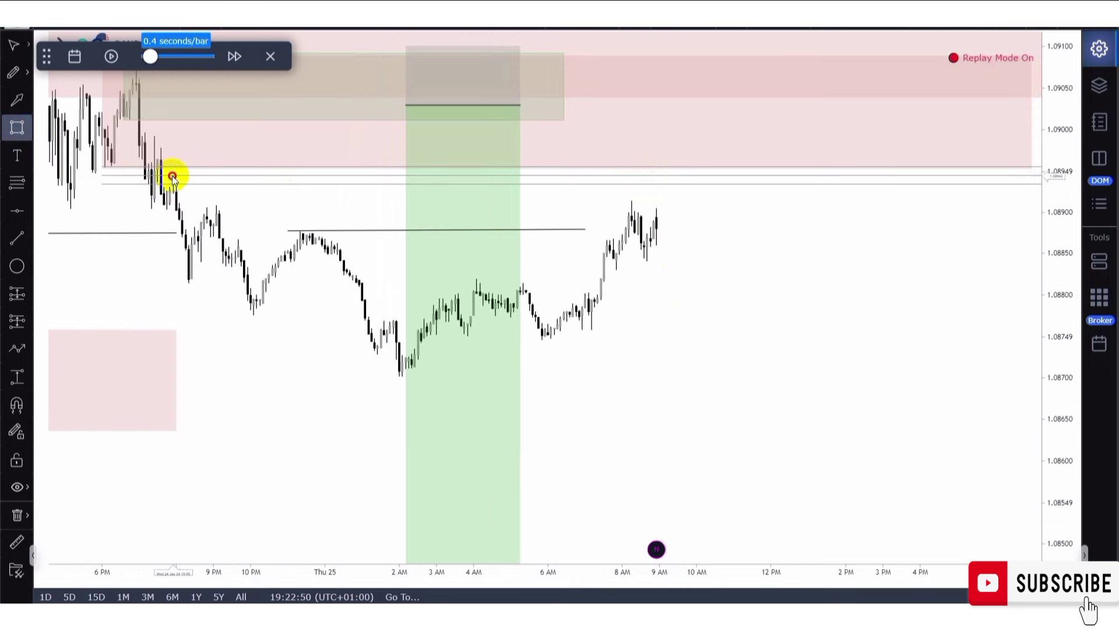
{"action": "mouse_move", "coordinate": [173, 177]}
{"action": "left_mouse_down"}
{"action": "mouse_move", "coordinate": [290, 197]}
{"action": "mouse_move", "coordinate": [744, 200]}
{"action": "mouse_move", "coordinate": [733, 208]}
{"action": "left_mouse_up"}
{"action": "left_click_drag", "start_coordinate": [262, 240], "coordinate": [331, 265]}
{"action": "left_click_drag", "start_coordinate": [1056, 351], "coordinate": [1055, 344]}
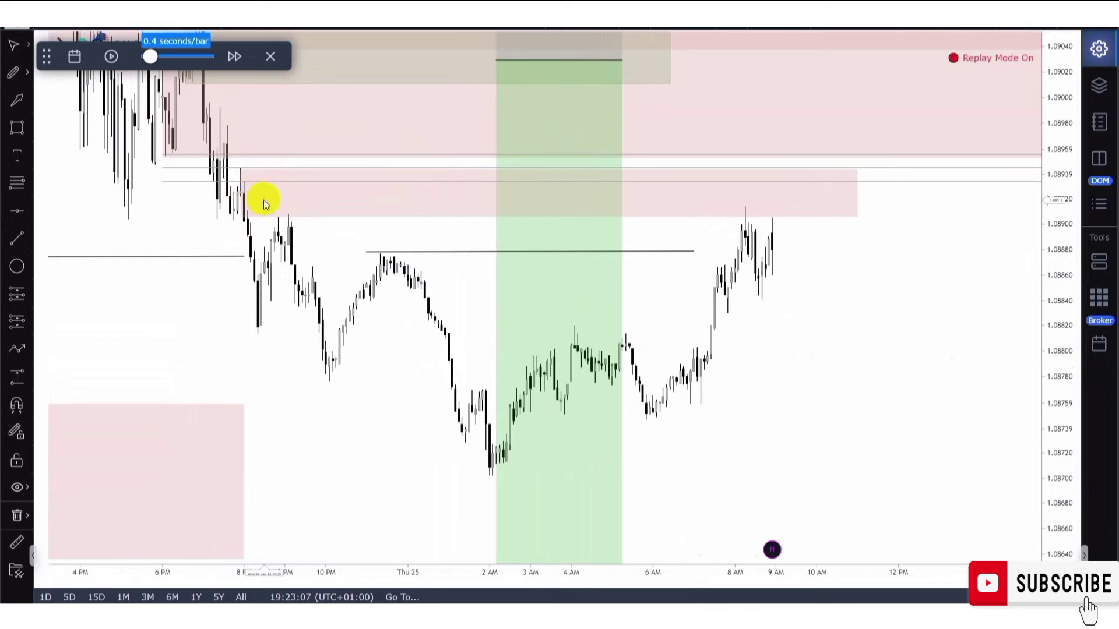
- Examine the candles between 8 and 9 AM on Thu 25 for their reaction to the new 1.0891 to 1.0894 zone
{"action": "scroll", "coordinate": [322, 239], "scroll_direction": "up", "scroll_amount": 1}
{"action": "scroll", "coordinate": [754, 305], "scroll_direction": "down", "scroll_amount": 3}
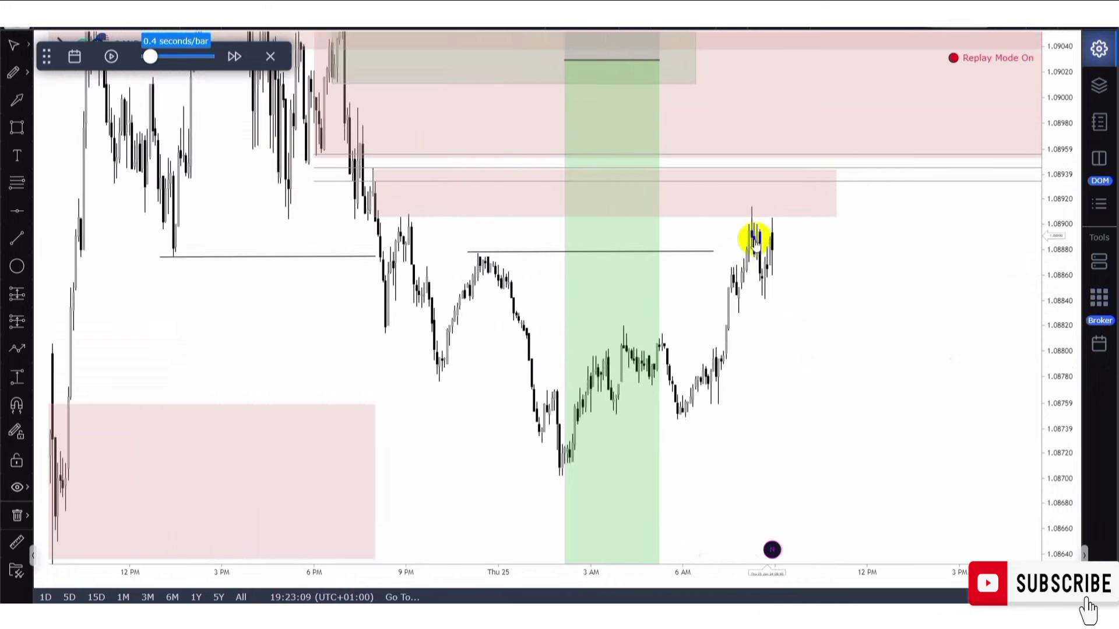
{"action": "scroll", "coordinate": [775, 239], "scroll_direction": "up", "scroll_amount": 5}
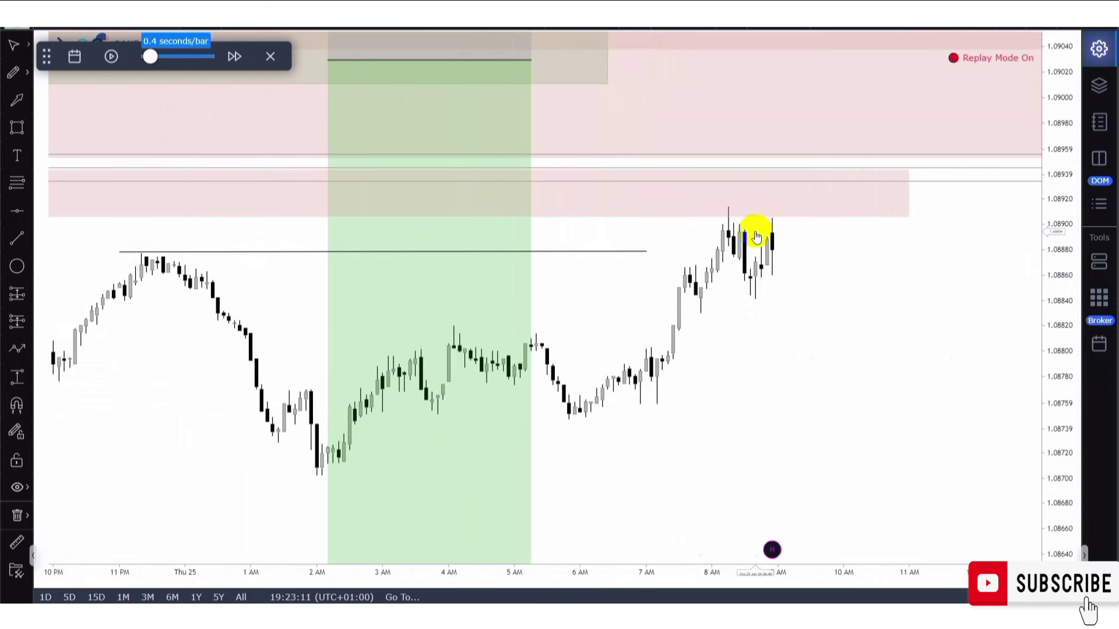
{"action": "scroll", "coordinate": [746, 322], "scroll_direction": "down", "scroll_amount": 3}
{"action": "scroll", "coordinate": [739, 271], "scroll_direction": "up", "scroll_amount": 2}
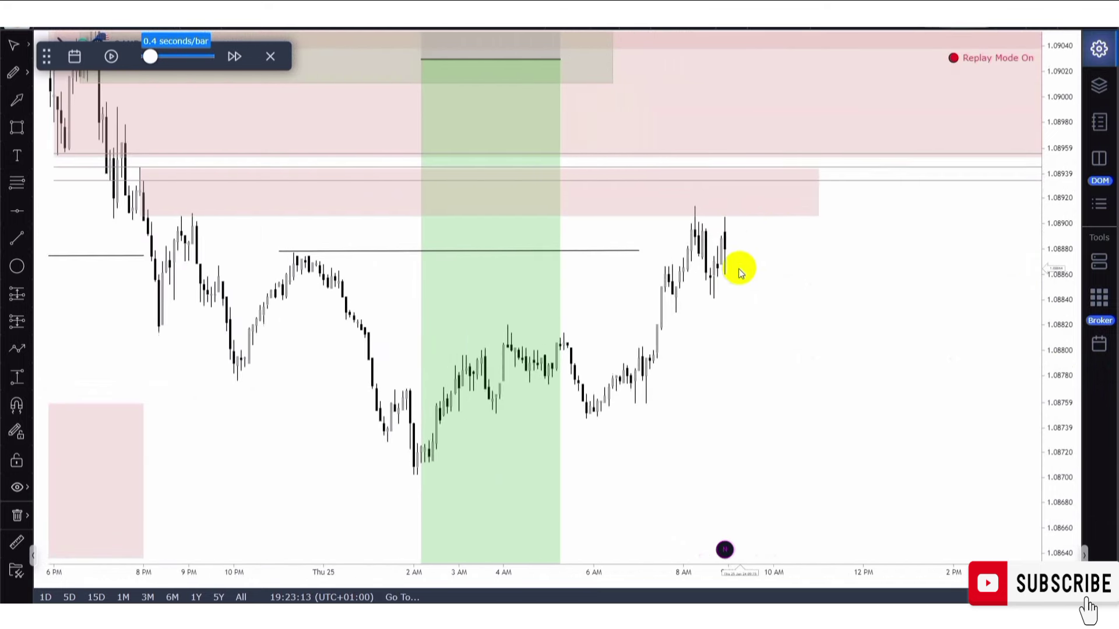
{"action": "scroll", "coordinate": [739, 268], "scroll_direction": "up", "scroll_amount": 2}
{"action": "scroll", "coordinate": [739, 268], "scroll_direction": "up", "scroll_amount": 1}
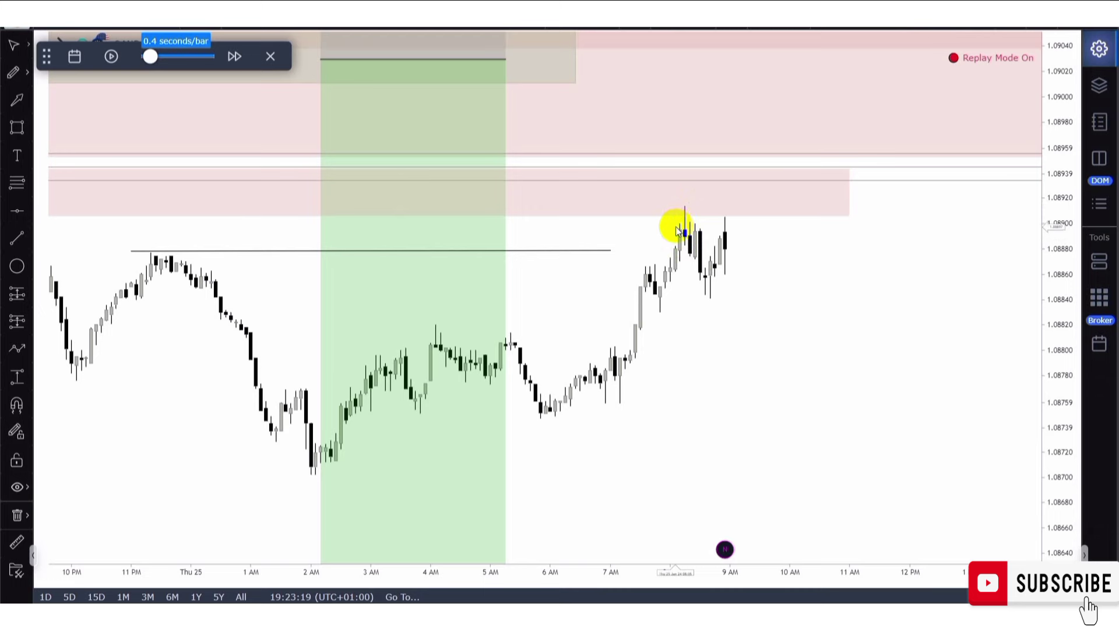
{"action": "left_click", "coordinate": [686, 222]}
{"action": "left_click", "coordinate": [687, 263]}
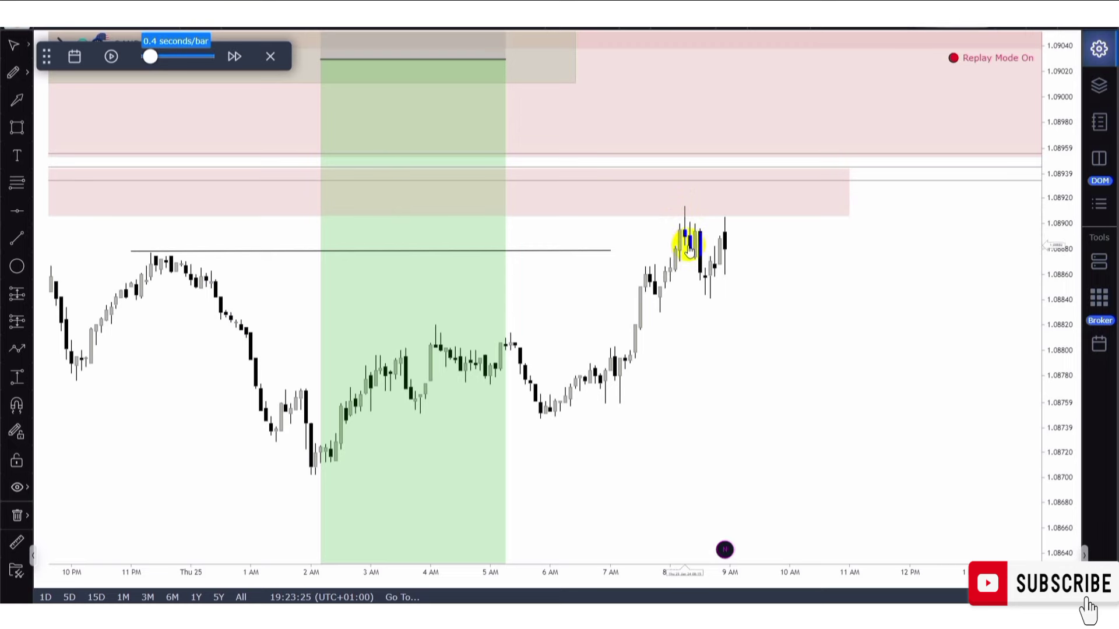
{"action": "scroll", "coordinate": [686, 337], "scroll_direction": "down", "scroll_amount": 5}
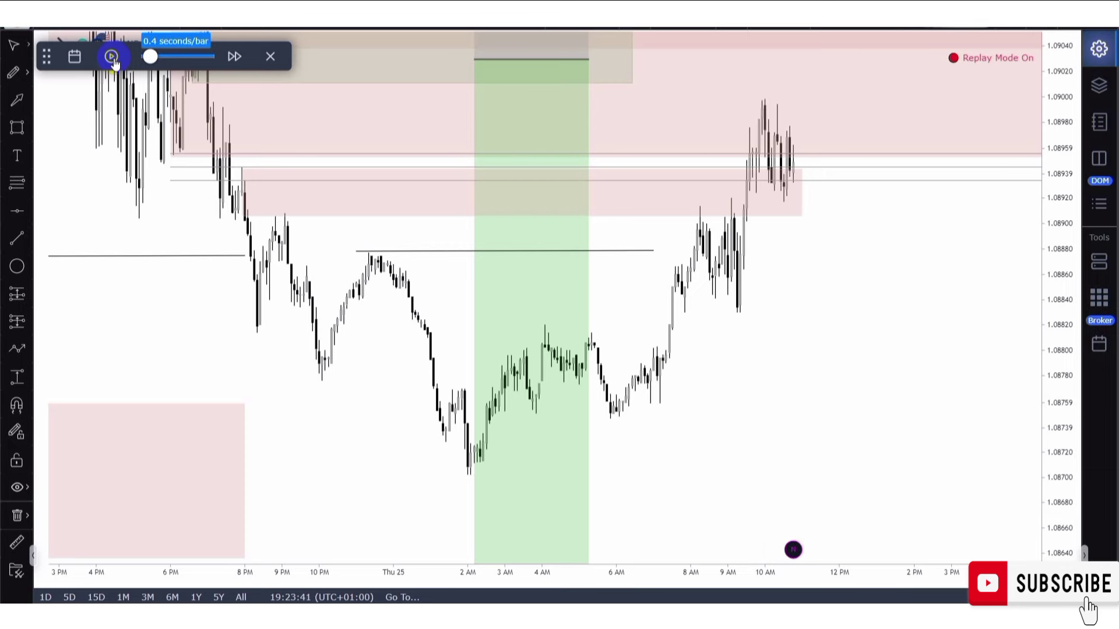
- Resume the 5-minute replay from about 10:45 AM on Thu 25
{"action": "left_click_drag", "start_coordinate": [801, 297], "coordinate": [975, 371]}
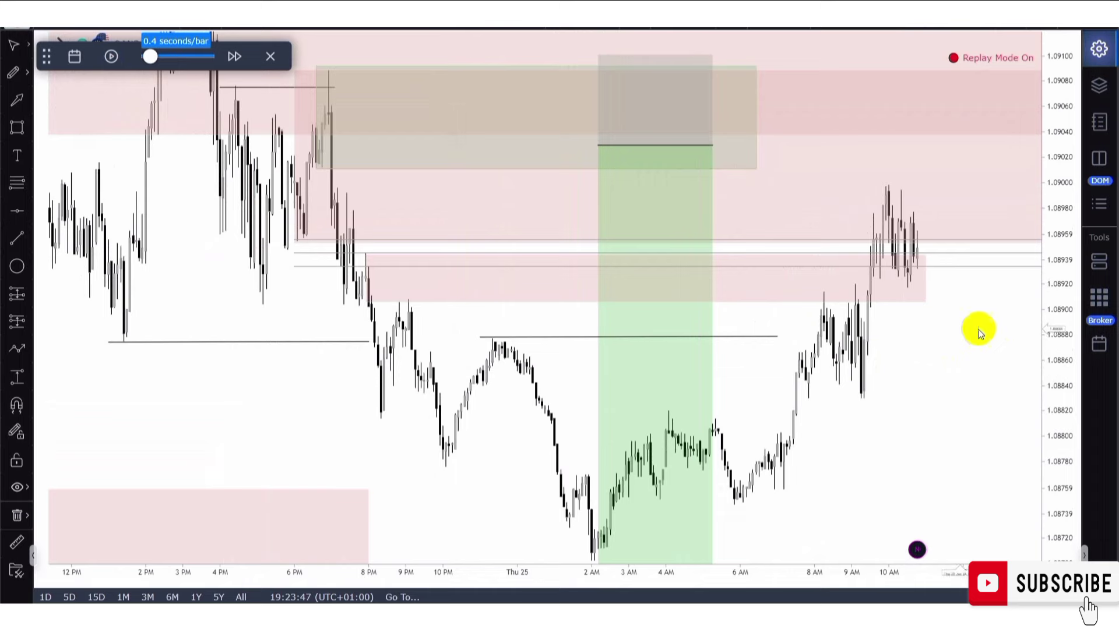
{"action": "left_click_drag", "start_coordinate": [1064, 267], "coordinate": [966, 362]}
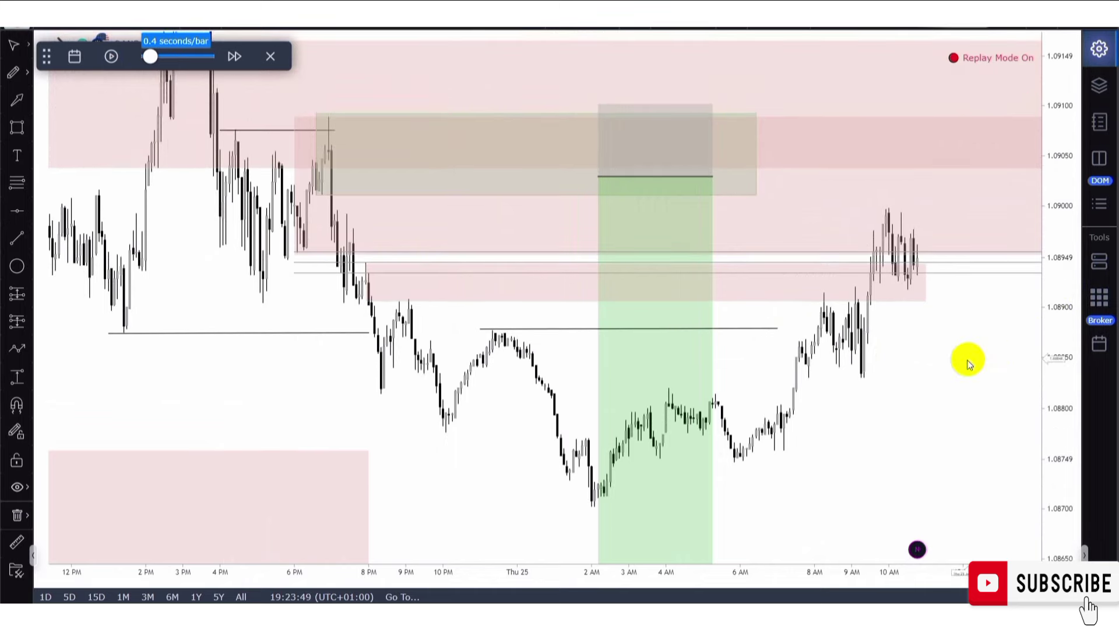
{"action": "scroll", "coordinate": [967, 360], "scroll_direction": "down", "scroll_amount": 5}
{"action": "left_click_drag", "start_coordinate": [456, 299], "coordinate": [362, 255]}
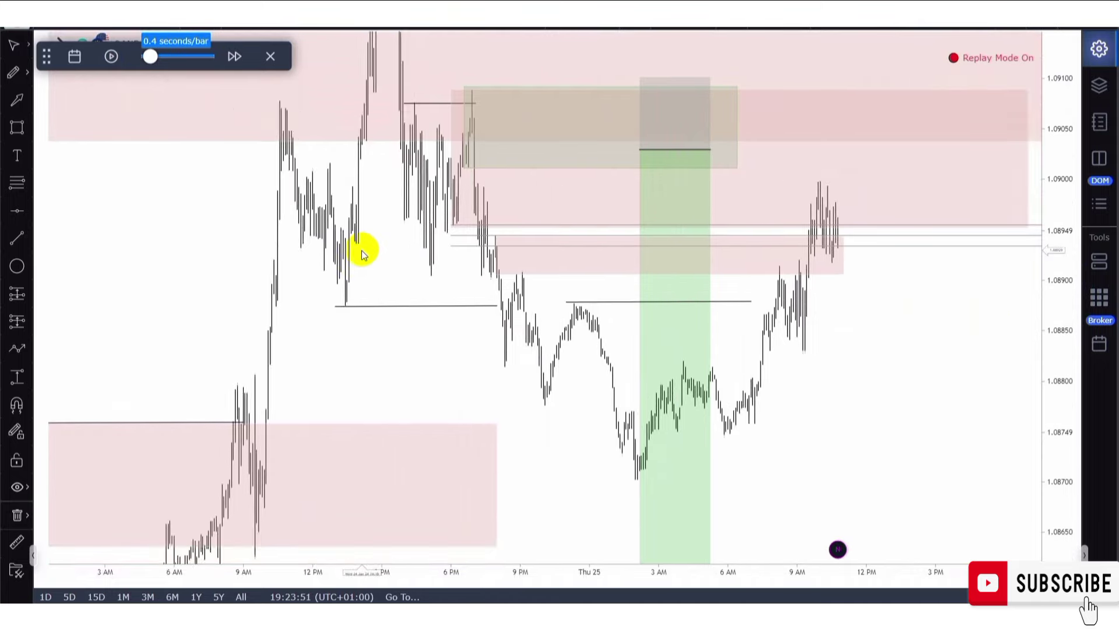
{"action": "scroll", "coordinate": [361, 255], "scroll_direction": "up", "scroll_amount": 3}
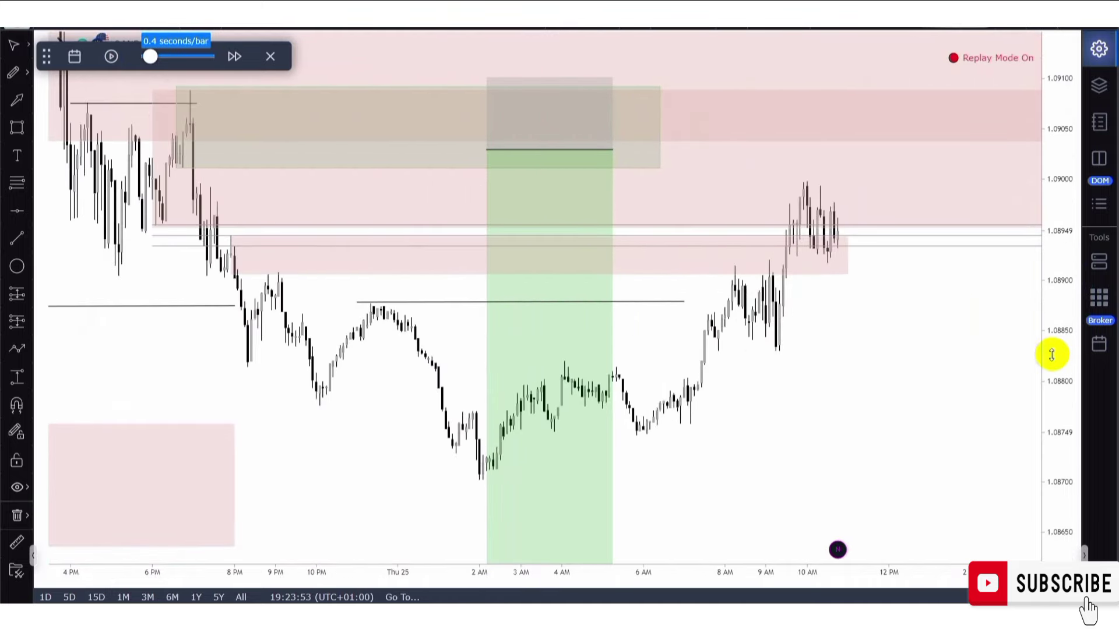
{"action": "left_click_drag", "start_coordinate": [1051, 345], "coordinate": [1031, 285]}
{"action": "left_click_drag", "start_coordinate": [924, 367], "coordinate": [921, 413]}
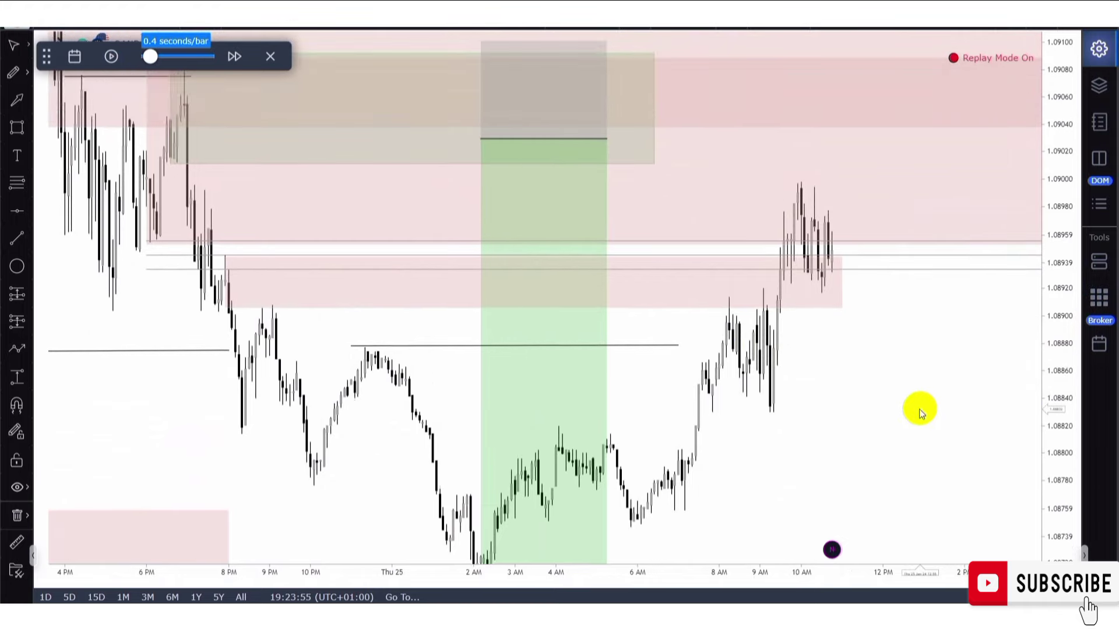
{"action": "left_click", "coordinate": [120, 72]}
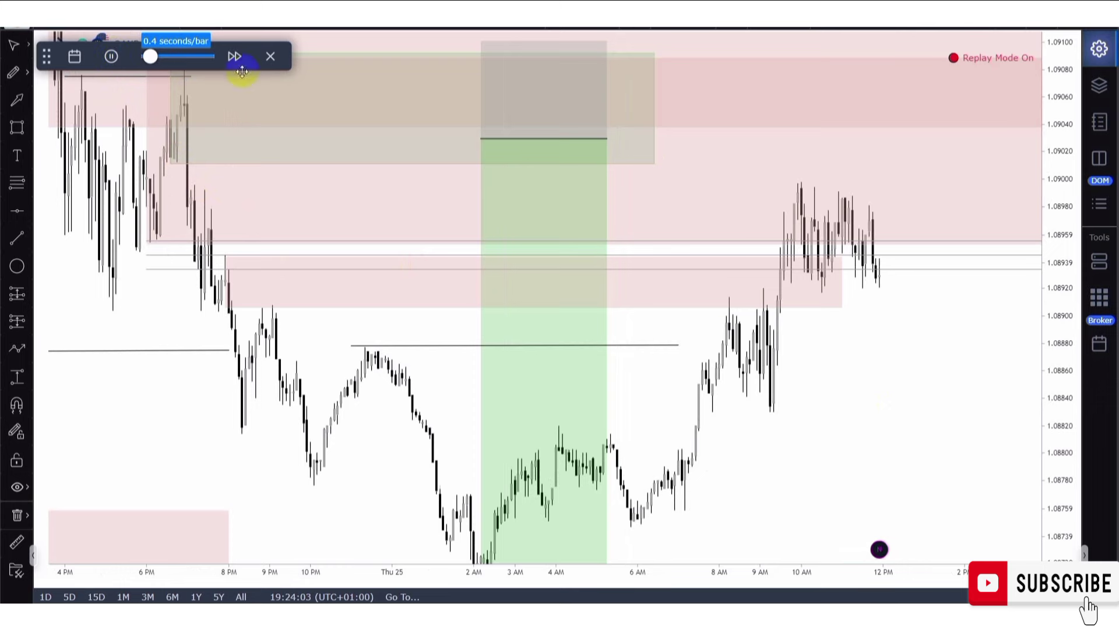
- Move the short position to start at about 9:20 AM, let the replay run, and pause it at about 2:50 PM
{"action": "left_click", "coordinate": [534, 138]}
{"action": "left_click_drag", "start_coordinate": [534, 138], "coordinate": [820, 144]}
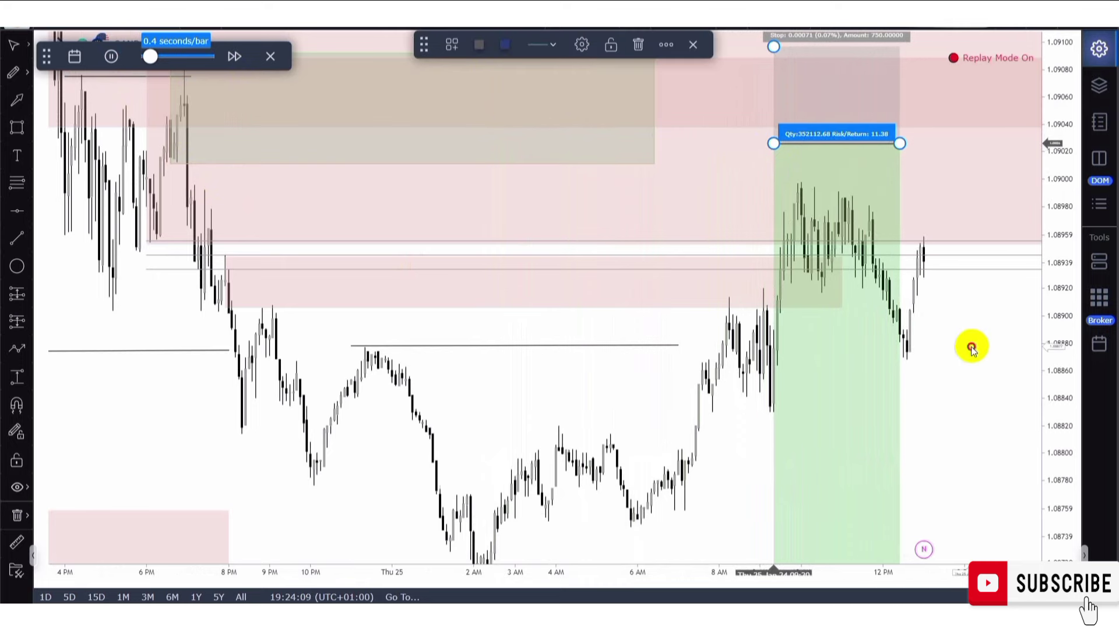
{"action": "left_click_drag", "start_coordinate": [969, 345], "coordinate": [814, 222]}
{"action": "scroll", "coordinate": [874, 265], "scroll_direction": "down", "scroll_amount": 2}
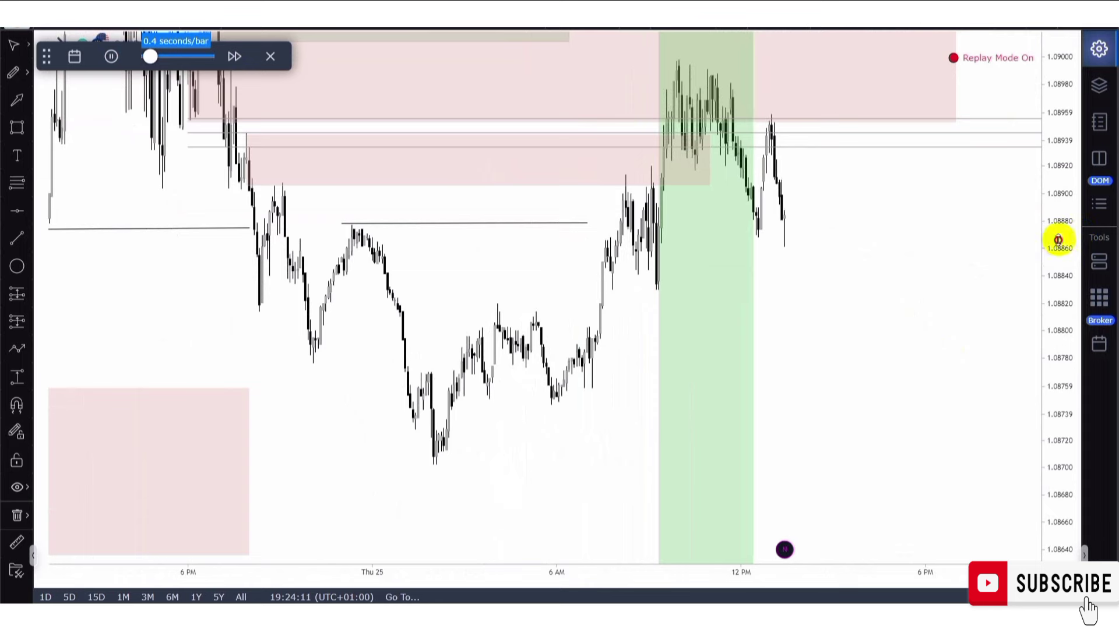
{"action": "left_click_drag", "start_coordinate": [1059, 242], "coordinate": [1071, 322]}
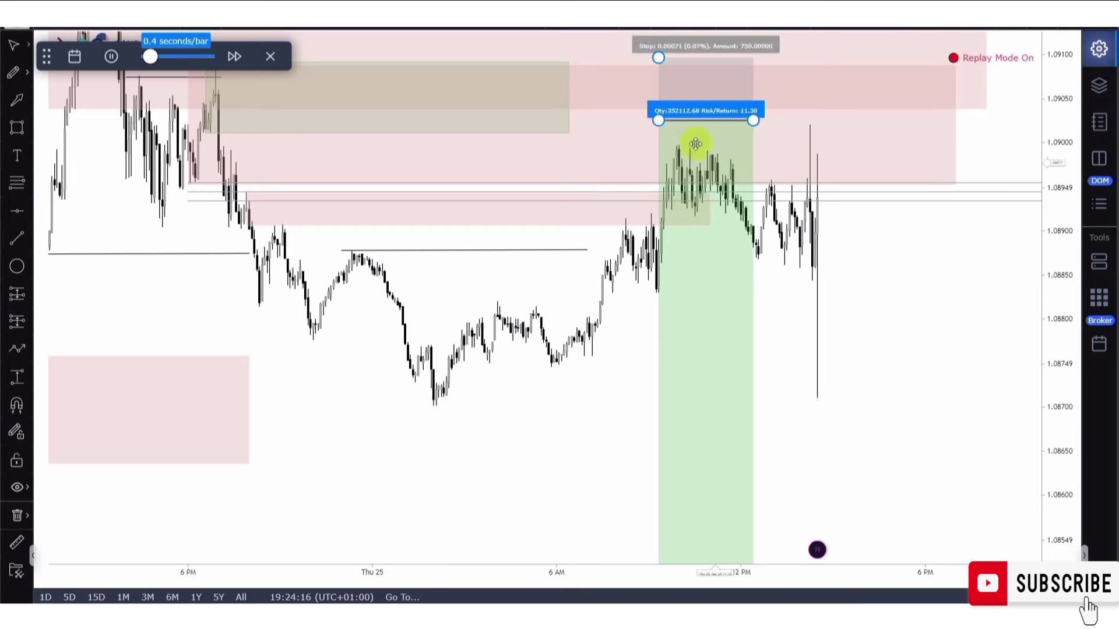
{"action": "left_click", "coordinate": [112, 58]}
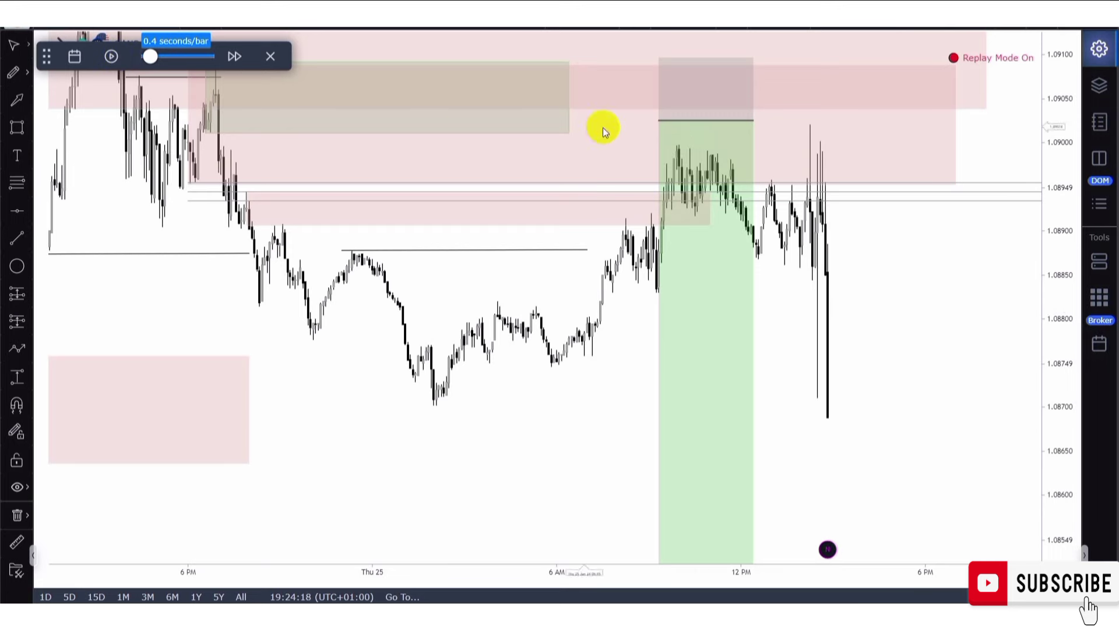
- Shift the short position to span about 11:30 AM to 2:40 PM and run the replay to about 7 PM on Thu 25
{"action": "left_click", "coordinate": [746, 125]}
{"action": "left_click_drag", "start_coordinate": [715, 119], "coordinate": [784, 120]}
{"action": "left_click_drag", "start_coordinate": [986, 306], "coordinate": [992, 286]}
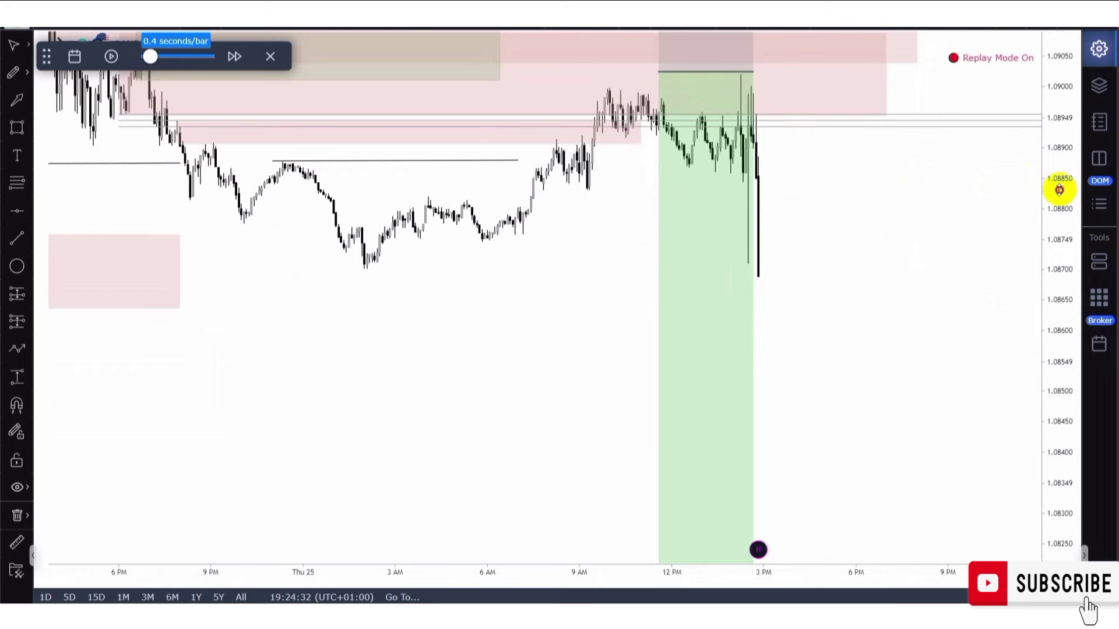
{"action": "left_click_drag", "start_coordinate": [1059, 190], "coordinate": [1054, 239]}
{"action": "left_click_drag", "start_coordinate": [843, 267], "coordinate": [861, 251]}
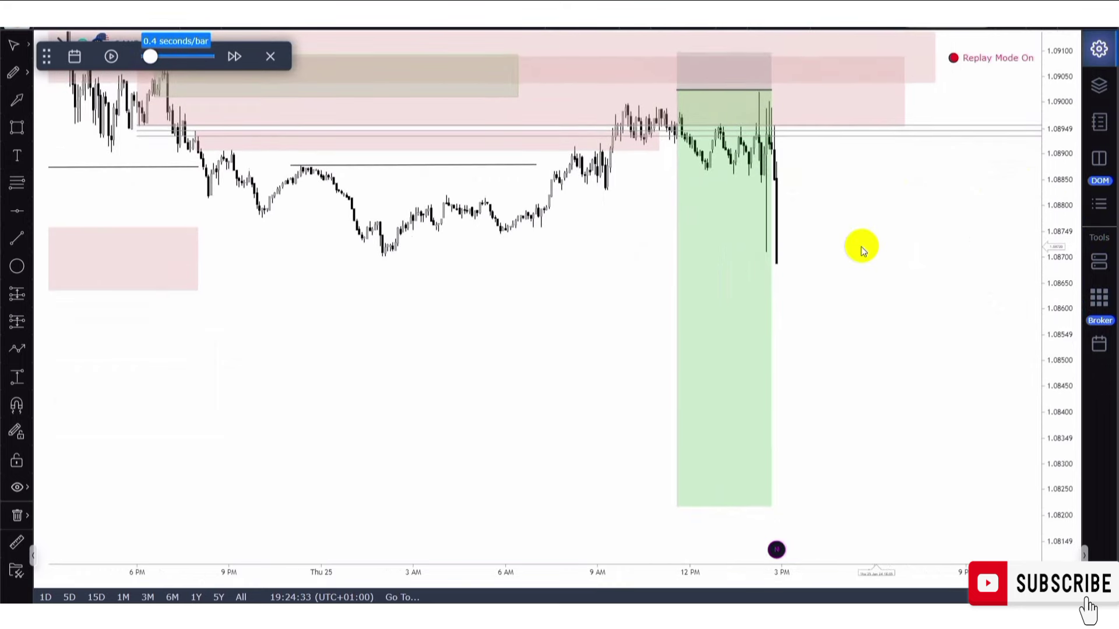
{"action": "left_click", "coordinate": [111, 57]}
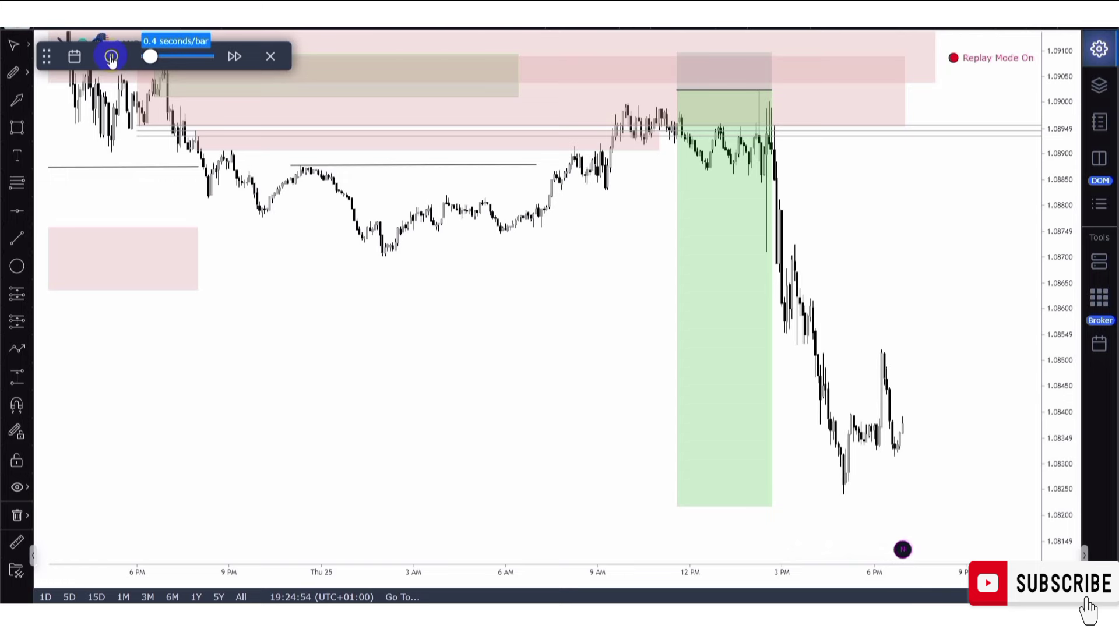
{"action": "left_click", "coordinate": [112, 57]}
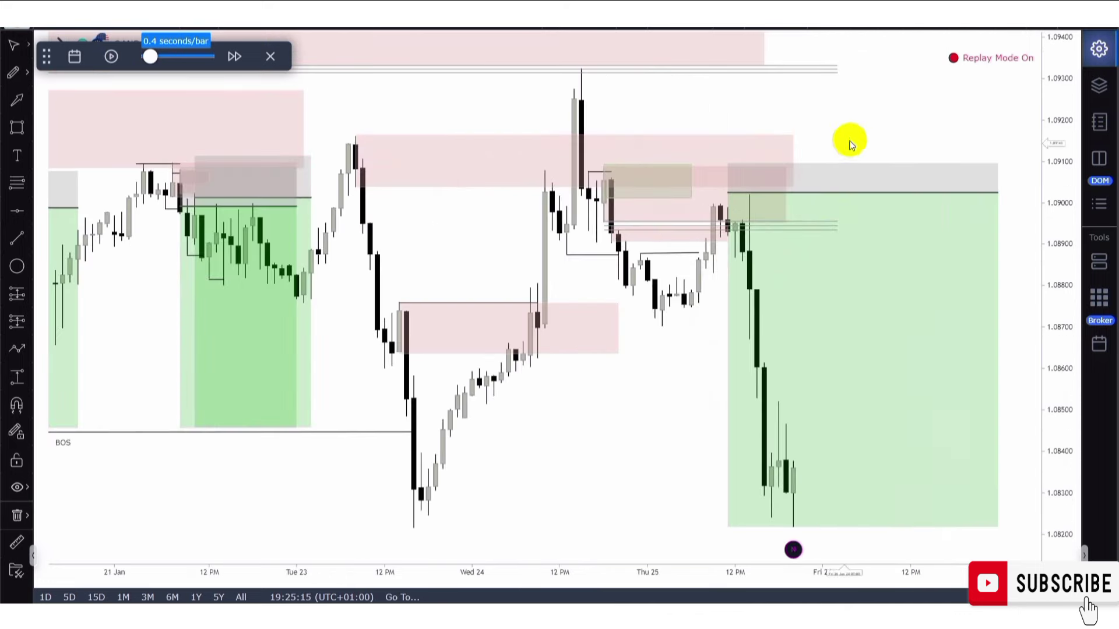
- Examine the Thu 25 short trade on the hourly chart, from its entry near 1.0902 to its target near the Tue 23 low
{"action": "left_click_drag", "start_coordinate": [868, 117], "coordinate": [856, 123]}
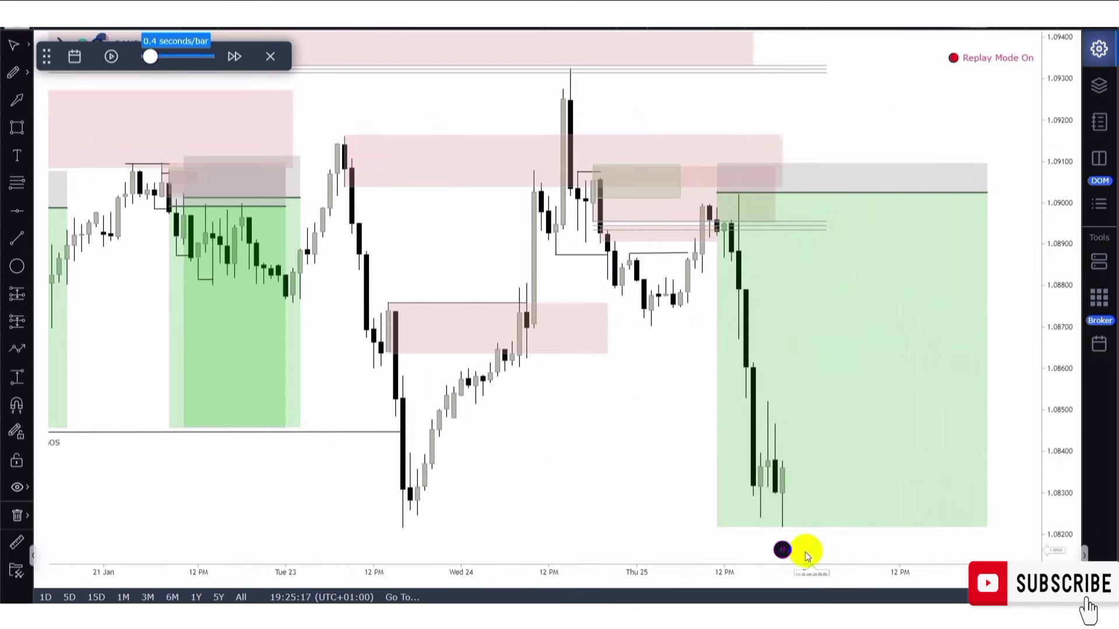
{"action": "left_click_drag", "start_coordinate": [647, 382], "coordinate": [705, 421]}
{"action": "scroll", "coordinate": [708, 417], "scroll_direction": "down", "scroll_amount": 5}
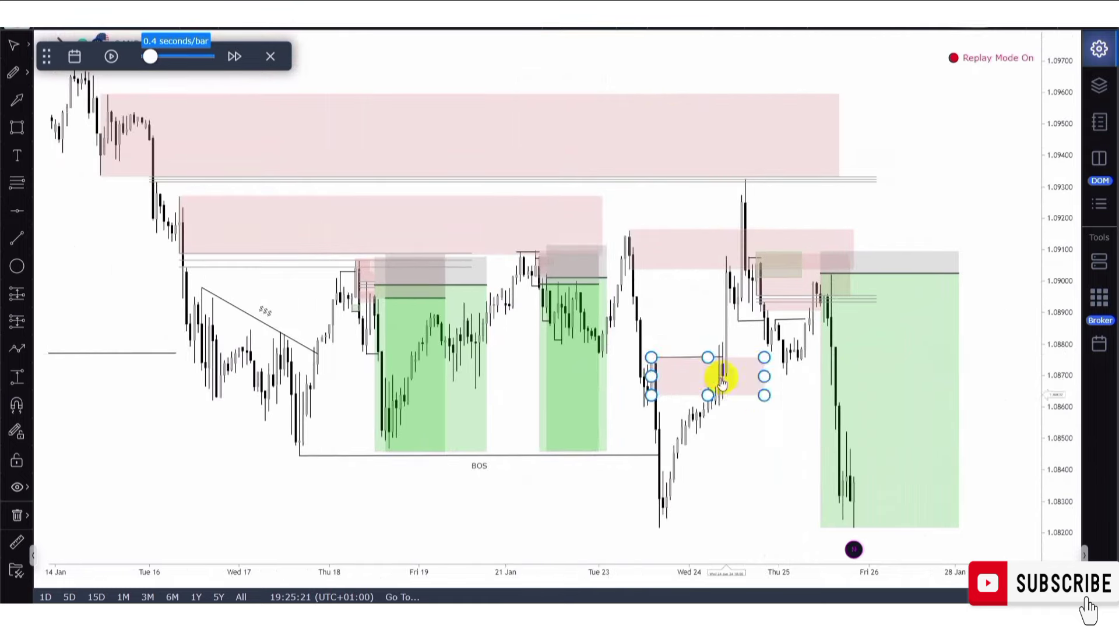
{"action": "scroll", "coordinate": [676, 306], "scroll_direction": "up", "scroll_amount": 4}
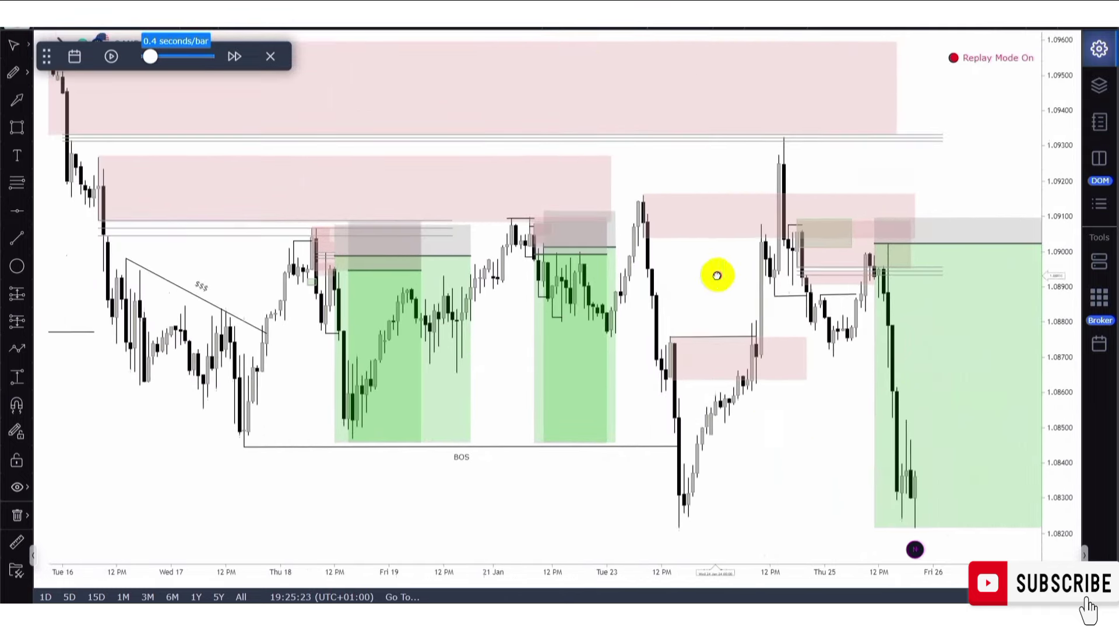
{"action": "scroll", "coordinate": [699, 271], "scroll_direction": "up", "scroll_amount": 2}
{"action": "left_click_drag", "start_coordinate": [667, 262], "coordinate": [534, 198]}
{"action": "scroll", "coordinate": [775, 202], "scroll_direction": "up", "scroll_amount": 3}
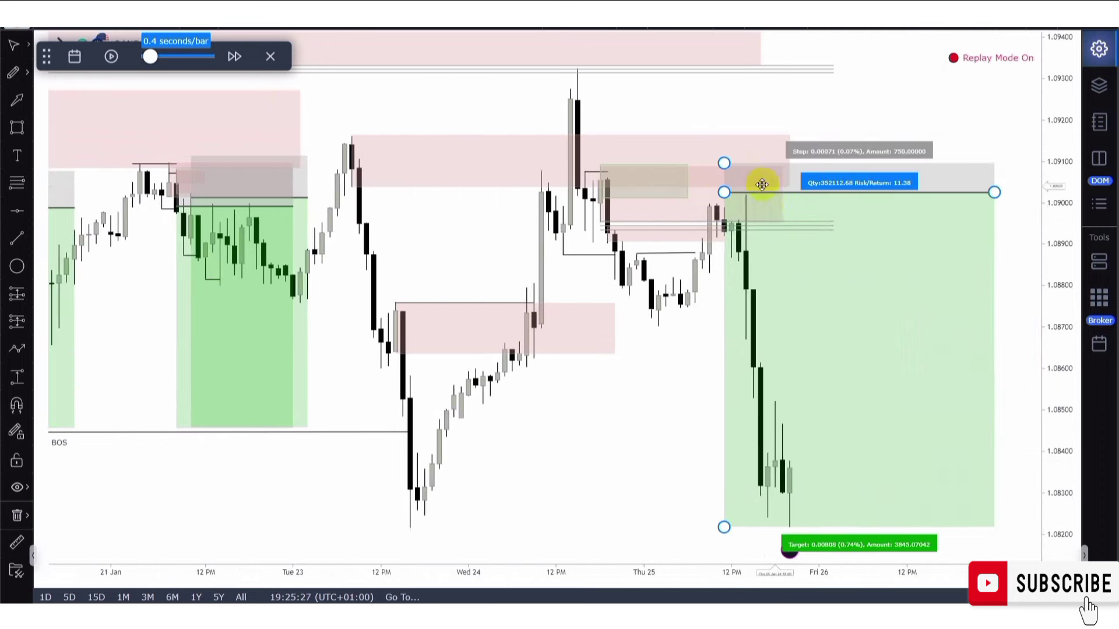
- Examine the hourly supply zones, price gaps, BOS line and short trades from Tue 16 through Thu 25
{"action": "scroll", "coordinate": [767, 206], "scroll_direction": "down", "scroll_amount": 1}
{"action": "scroll", "coordinate": [766, 207], "scroll_direction": "down", "scroll_amount": 5}
{"action": "left_click_drag", "start_coordinate": [1063, 321], "coordinate": [1064, 244]}
{"action": "scroll", "coordinate": [620, 285], "scroll_direction": "up", "scroll_amount": 2}
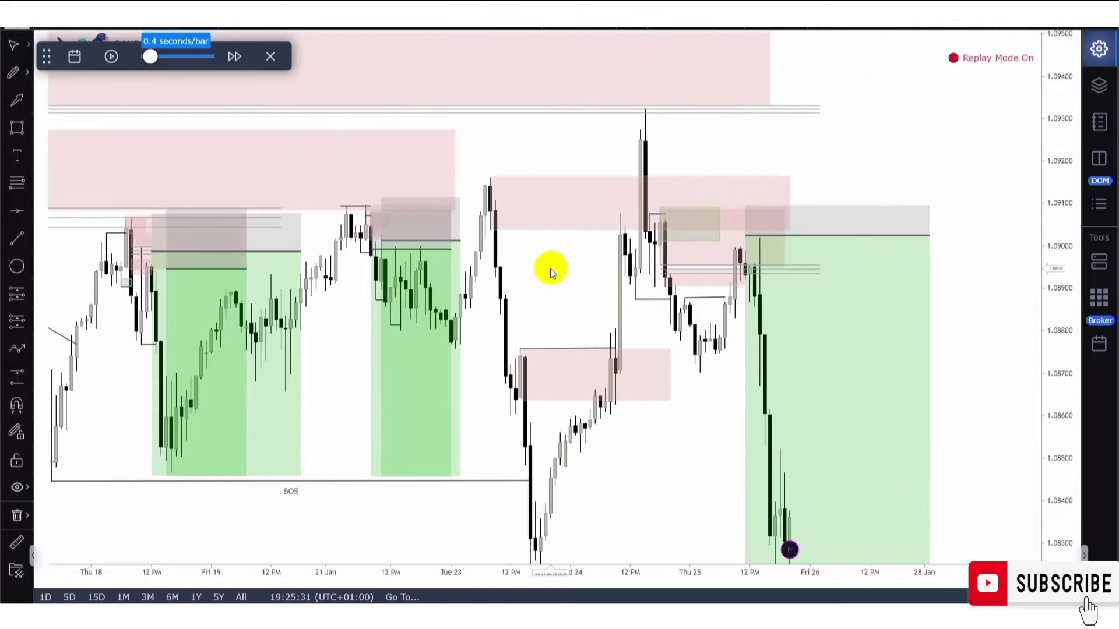
{"action": "left_click_drag", "start_coordinate": [549, 268], "coordinate": [654, 235]}
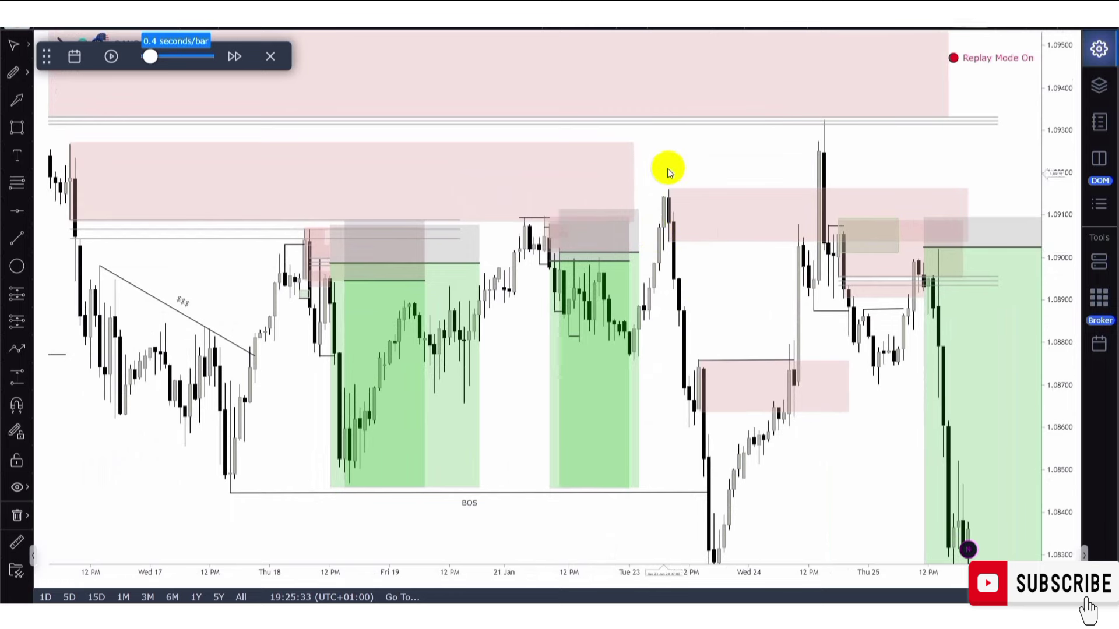
{"action": "left_click_drag", "start_coordinate": [661, 158], "coordinate": [563, 174]}
{"action": "left_click_drag", "start_coordinate": [1063, 206], "coordinate": [1019, 249]}
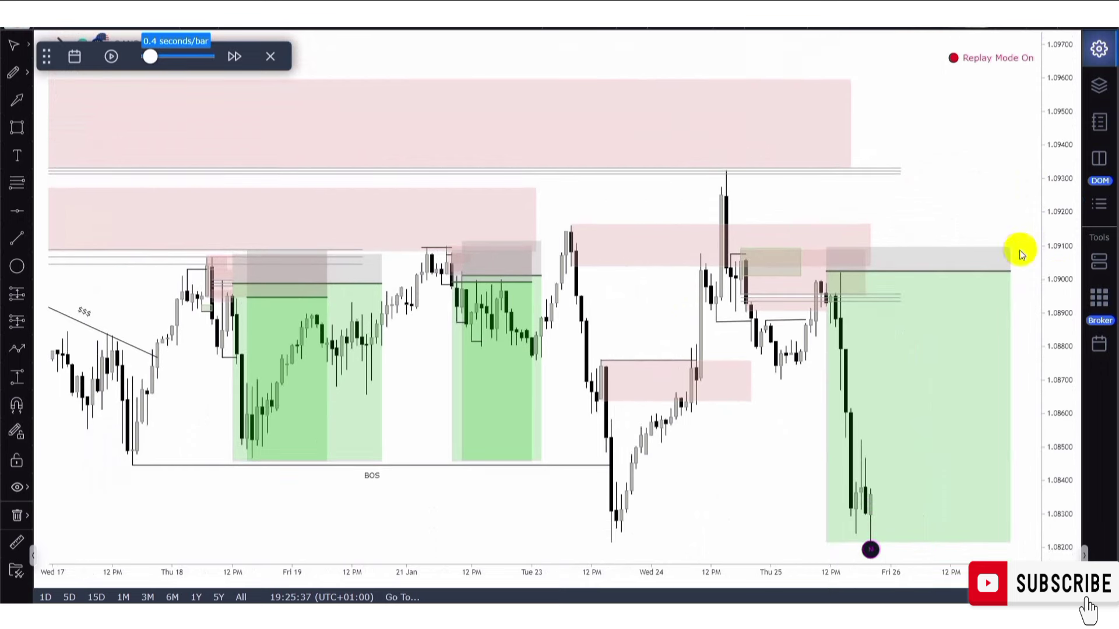
{"action": "scroll", "coordinate": [637, 192], "scroll_direction": "down", "scroll_amount": 2}
{"action": "left_click_drag", "start_coordinate": [666, 200], "coordinate": [673, 184]}
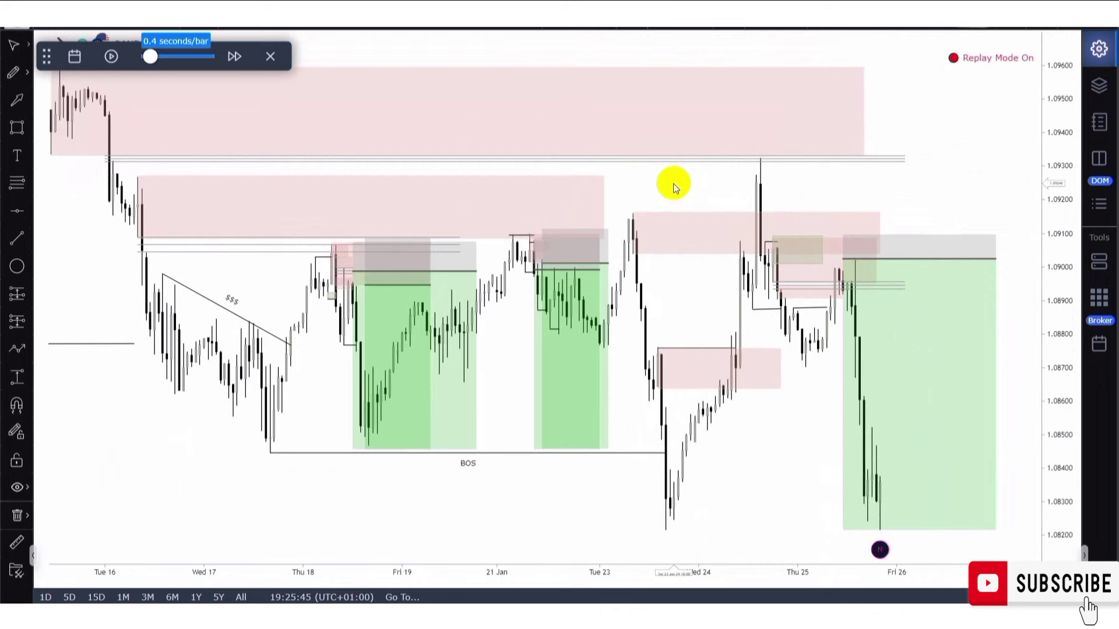
{"action": "mouse_move", "coordinate": [673, 184]}
{"action": "left_mouse_down"}
{"action": "mouse_move", "coordinate": [739, 175]}
{"action": "mouse_move", "coordinate": [674, 192]}
{"action": "left_mouse_up"}
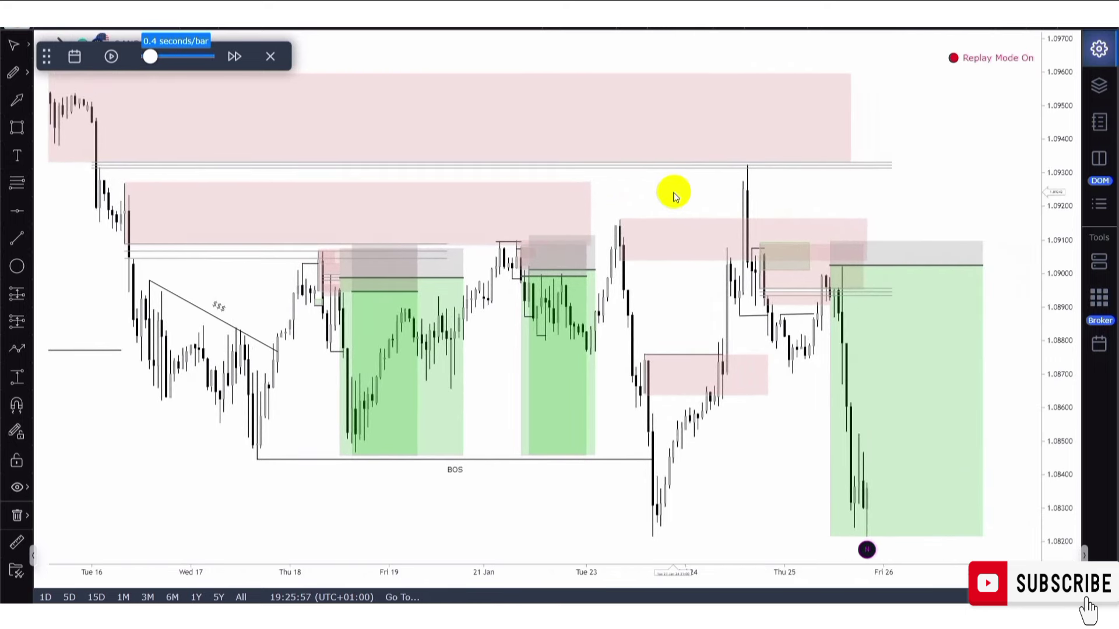